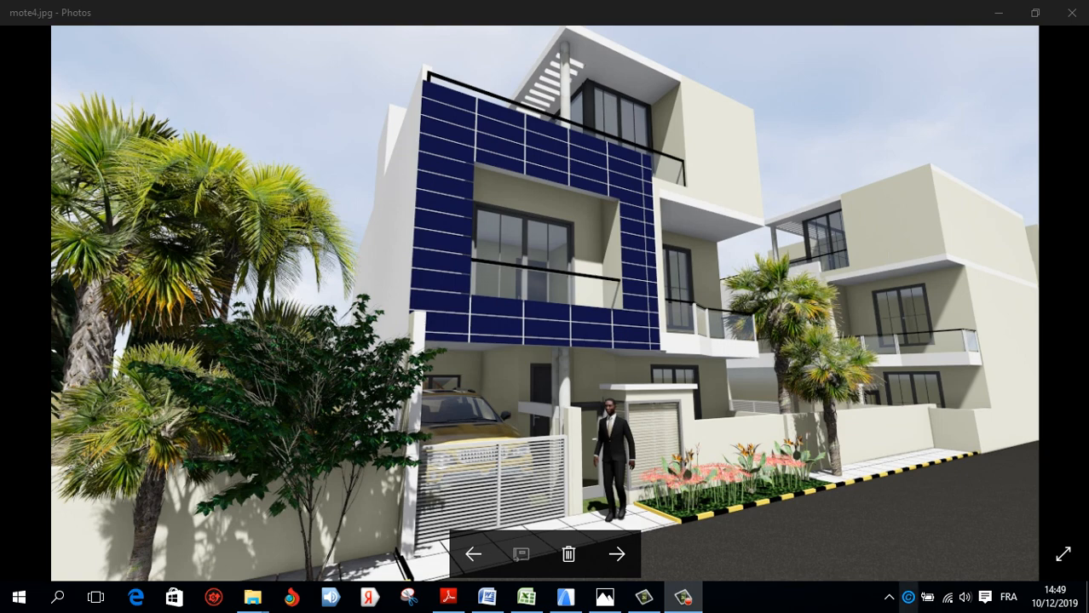
Switch to ARCHICAD and examine the R.D.C ground-floor plan, including the garage, salon, dining and stair areas
{"action": "mouse_move", "coordinate": [644, 597]}
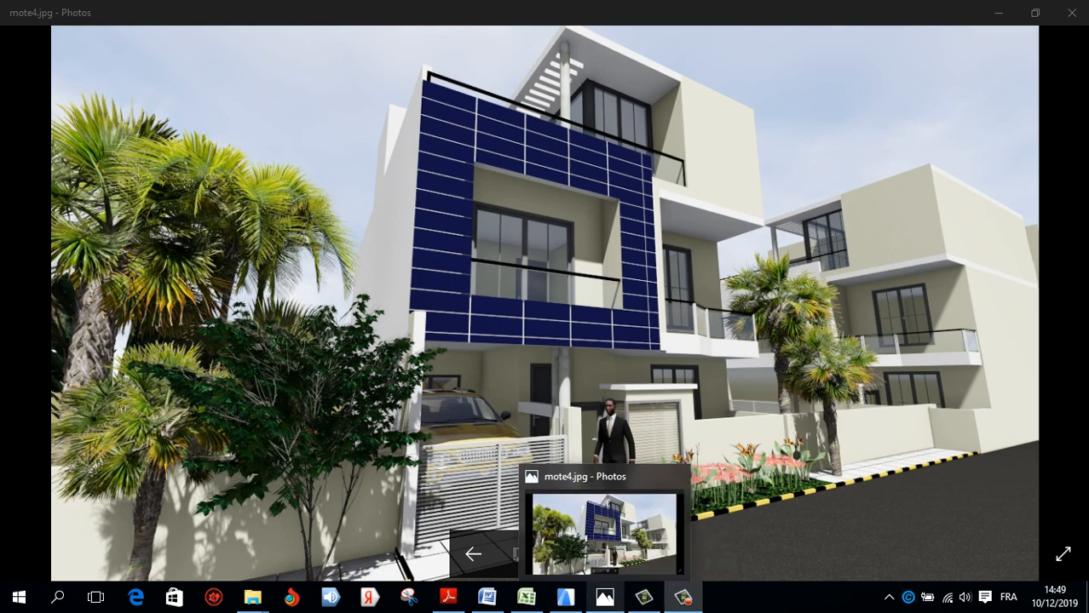
{"action": "left_click", "coordinate": [565, 598]}
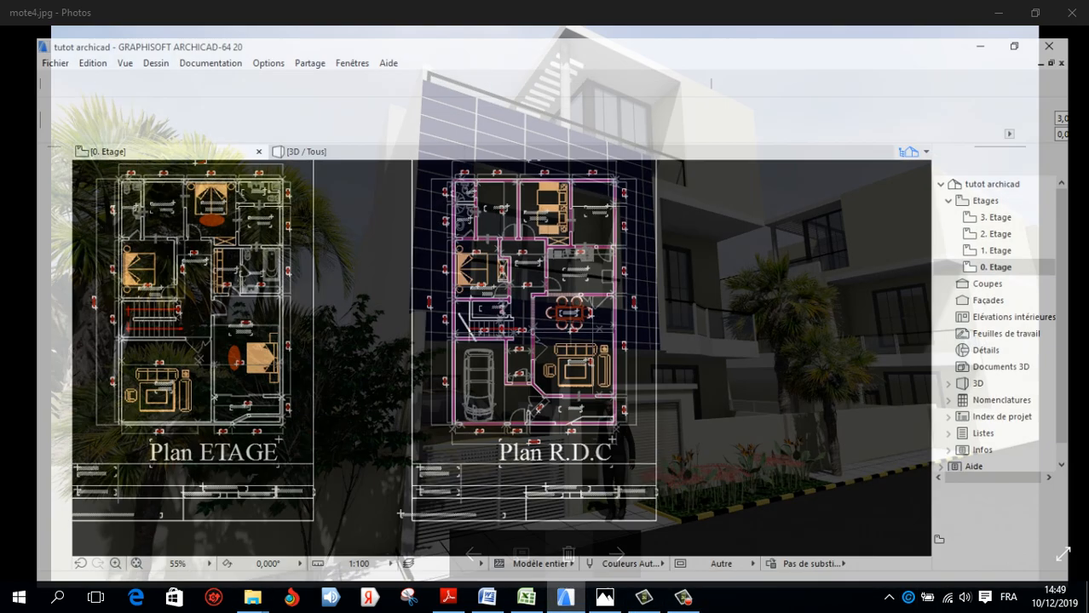
{"action": "scroll", "coordinate": [494, 341], "scroll_direction": "down", "scroll_amount": 3}
{"action": "scroll", "coordinate": [791, 506], "scroll_direction": "up", "scroll_amount": 5}
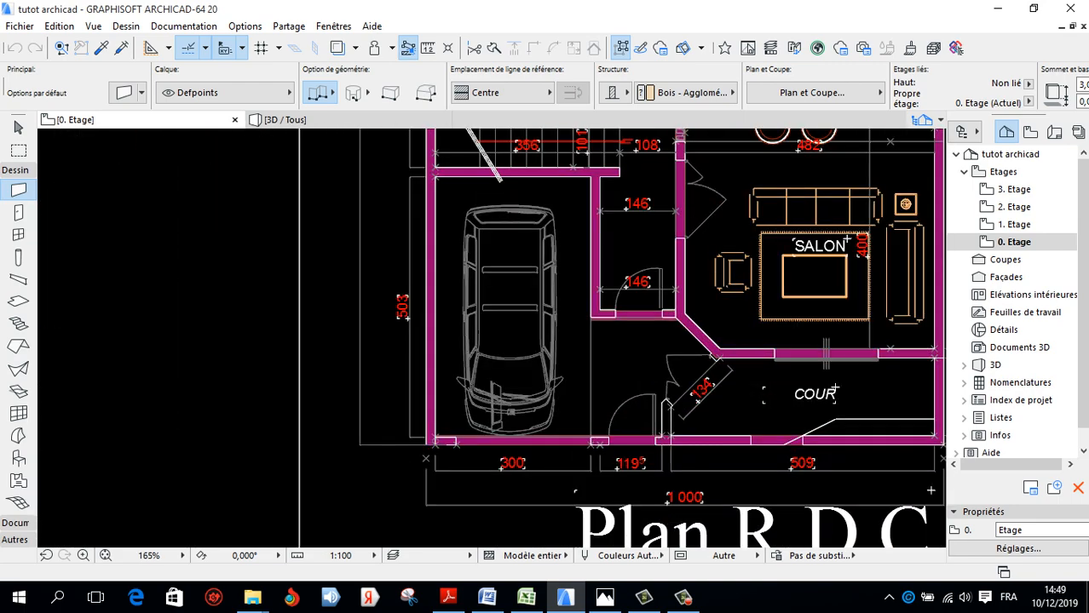
{"action": "scroll", "coordinate": [533, 528], "scroll_direction": "down", "scroll_amount": 4}
{"action": "scroll", "coordinate": [644, 357], "scroll_direction": "down", "scroll_amount": 2}
{"action": "scroll", "coordinate": [601, 395], "scroll_direction": "up", "scroll_amount": 3}
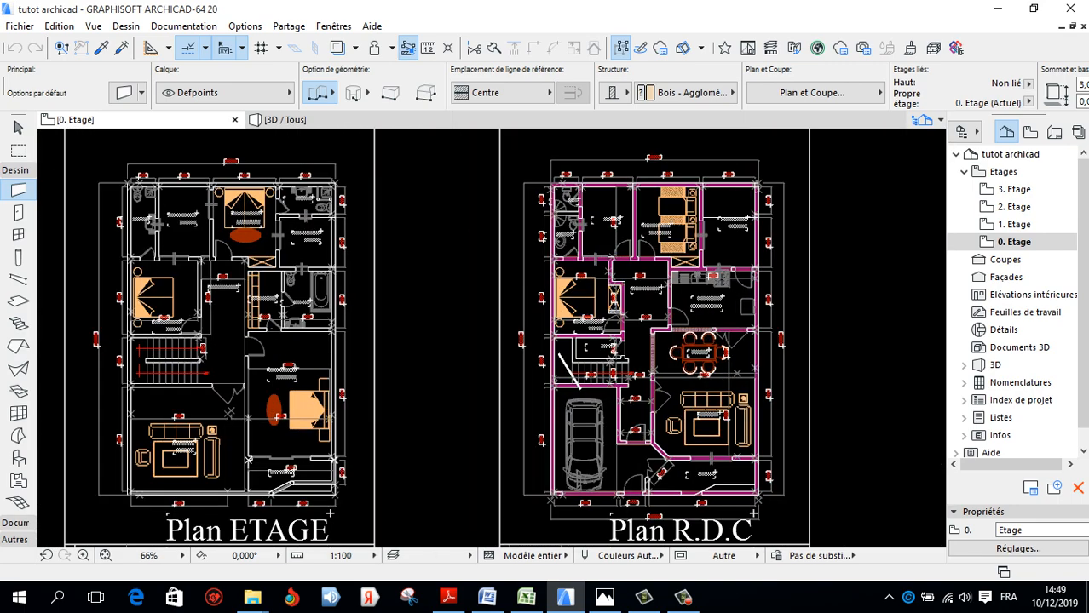
{"action": "scroll", "coordinate": [255, 281], "scroll_direction": "down", "scroll_amount": 2}
{"action": "scroll", "coordinate": [494, 221], "scroll_direction": "up", "scroll_amount": 2}
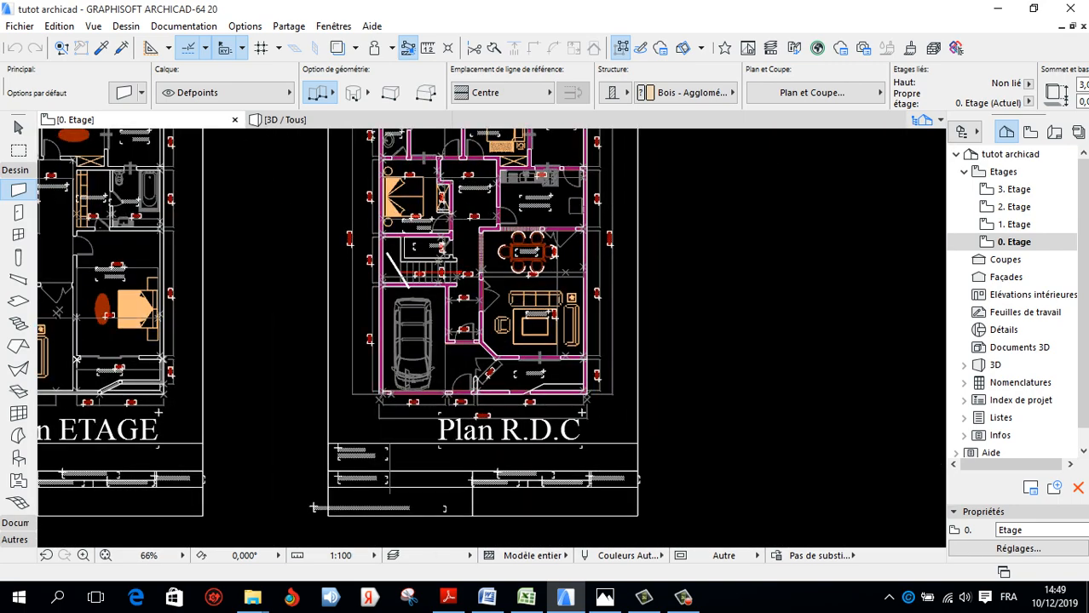
{"action": "scroll", "coordinate": [451, 383], "scroll_direction": "up", "scroll_amount": 4}
{"action": "scroll", "coordinate": [554, 485], "scroll_direction": "down", "scroll_amount": 4}
{"action": "scroll", "coordinate": [418, 226], "scroll_direction": "up", "scroll_amount": 5}
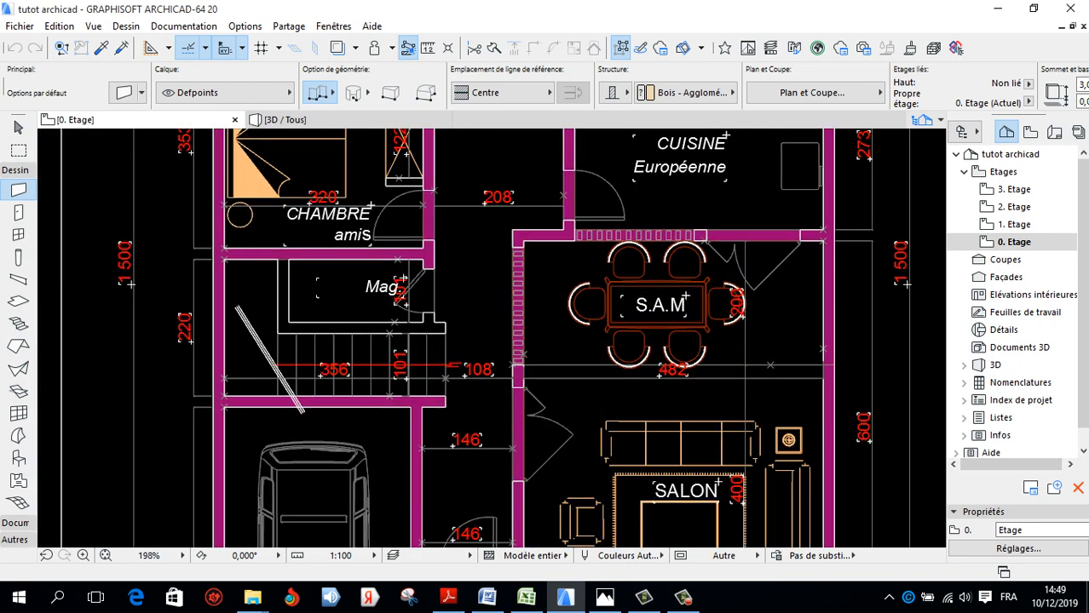
{"action": "scroll", "coordinate": [556, 325], "scroll_direction": "down", "scroll_amount": 3}
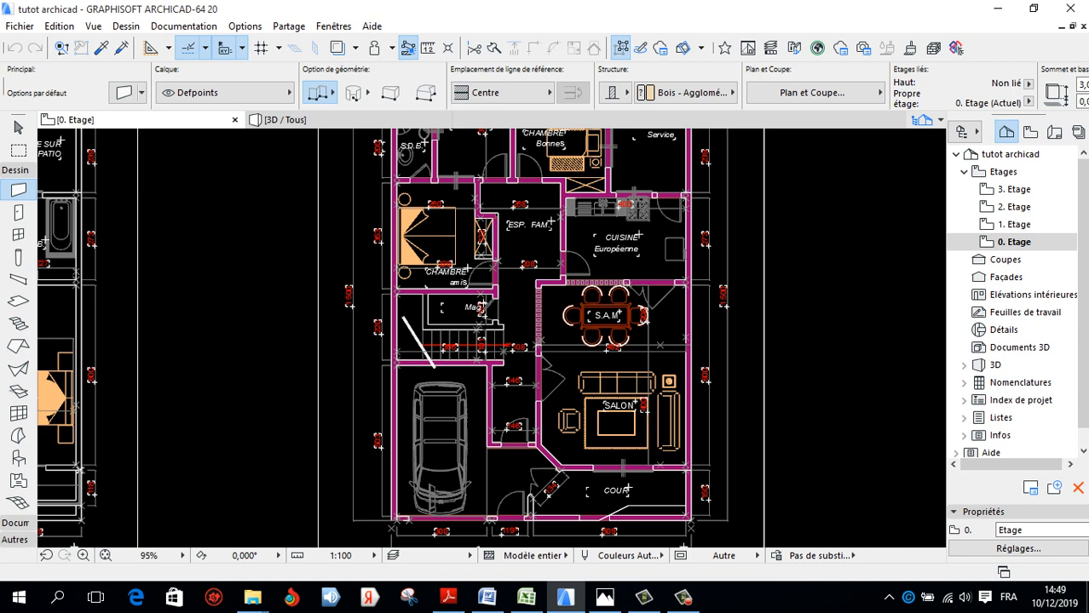
Examine the modelled walls in 3D and the house rendering mote4.jpg, ending back on the 0. Etage floor plan
{"action": "left_click", "coordinate": [332, 120]}
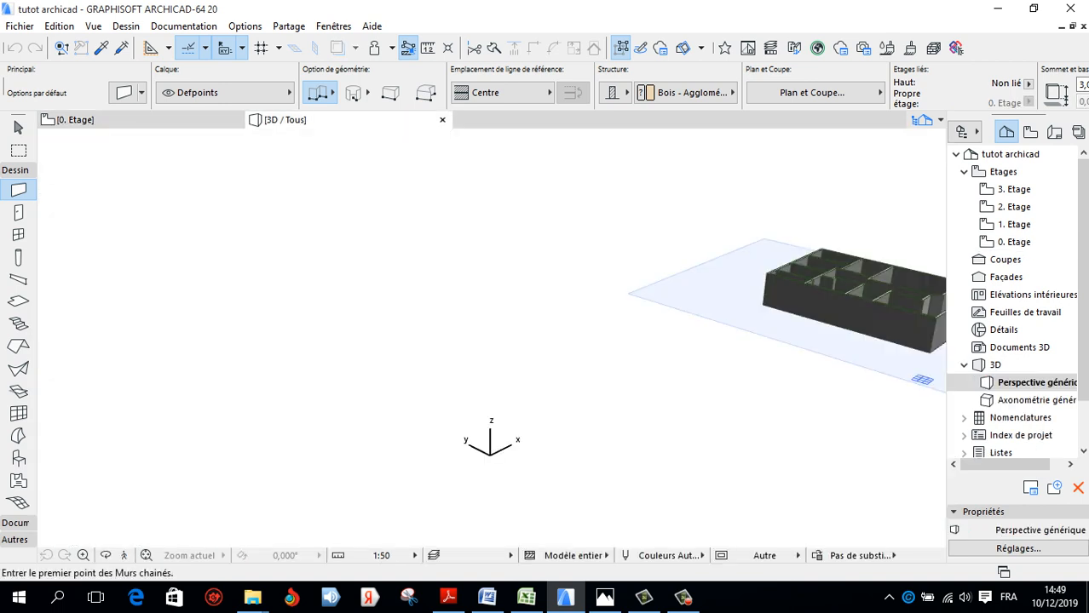
{"action": "scroll", "coordinate": [651, 365], "scroll_direction": "down", "scroll_amount": 2}
{"action": "scroll", "coordinate": [491, 512], "scroll_direction": "up", "scroll_amount": 8}
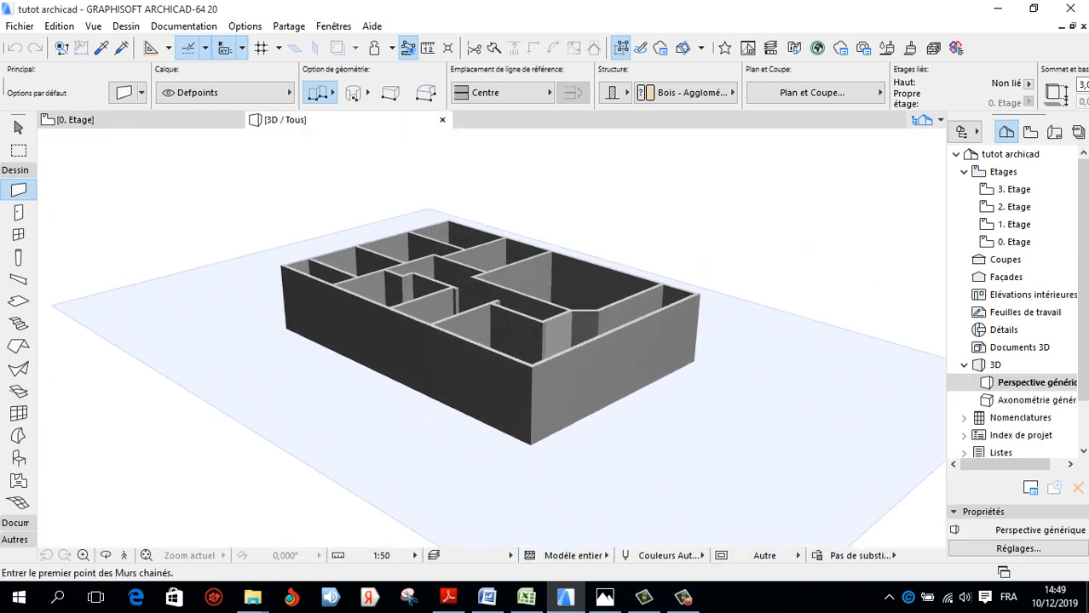
{"action": "left_click", "coordinate": [75, 119]}
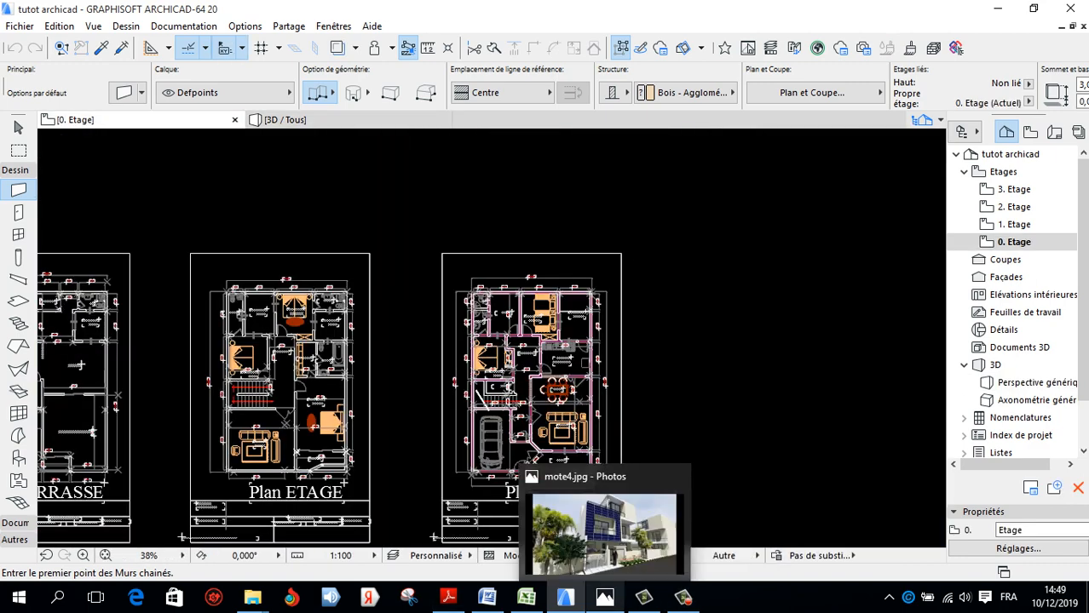
{"action": "left_click", "coordinate": [604, 598]}
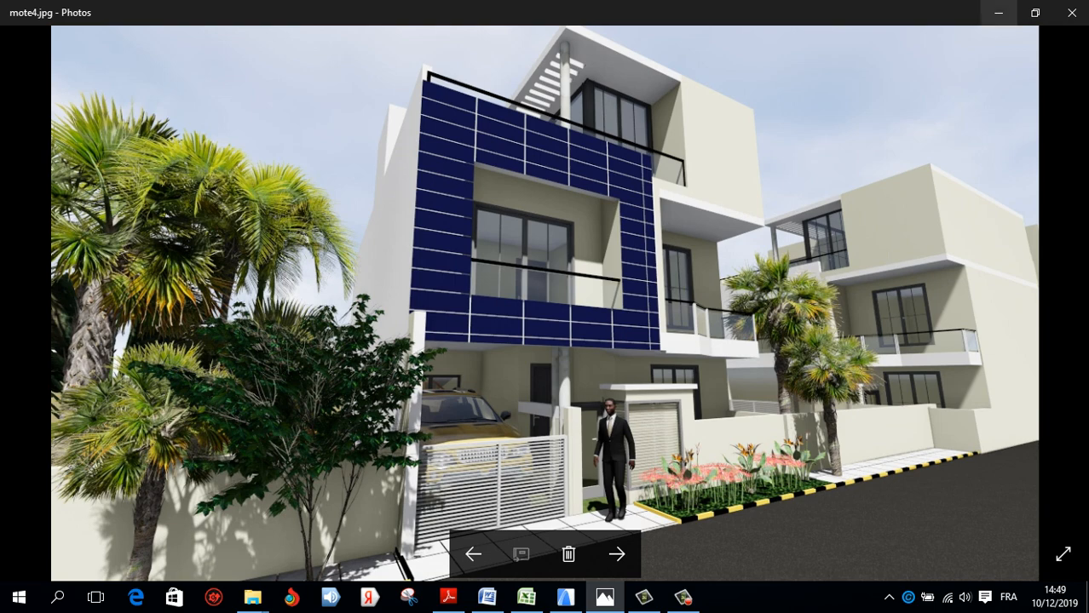
{"action": "left_click", "coordinate": [999, 12]}
{"action": "scroll", "coordinate": [545, 357], "scroll_direction": "up", "scroll_amount": 5}
{"action": "scroll", "coordinate": [548, 475], "scroll_direction": "down", "scroll_amount": 4}
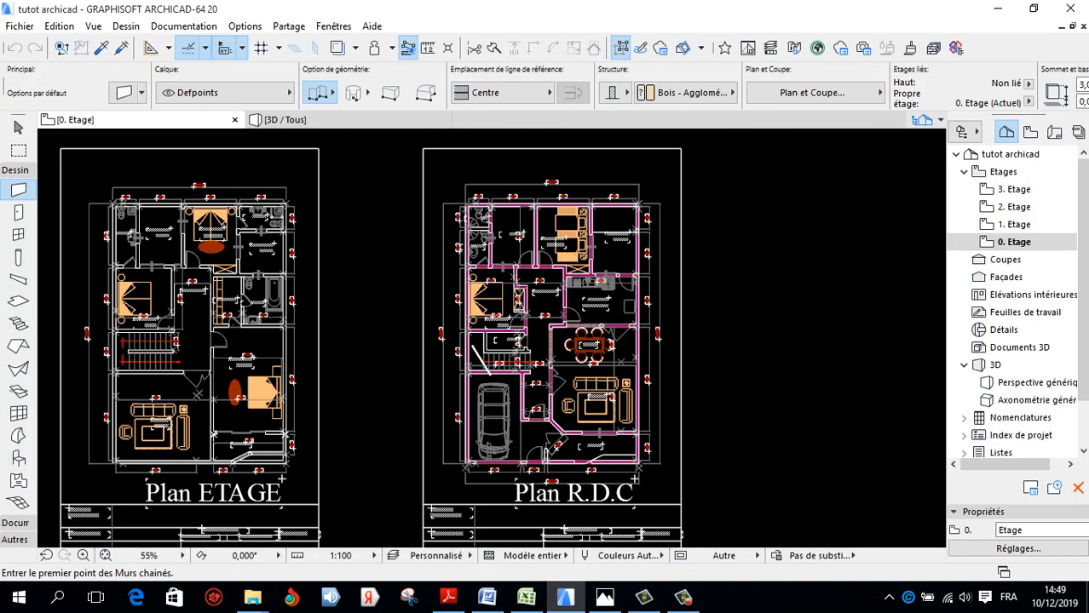
Open the default door settings and give Porte 20 the A carreaux leaf style
{"action": "double_click", "coordinate": [19, 213]}
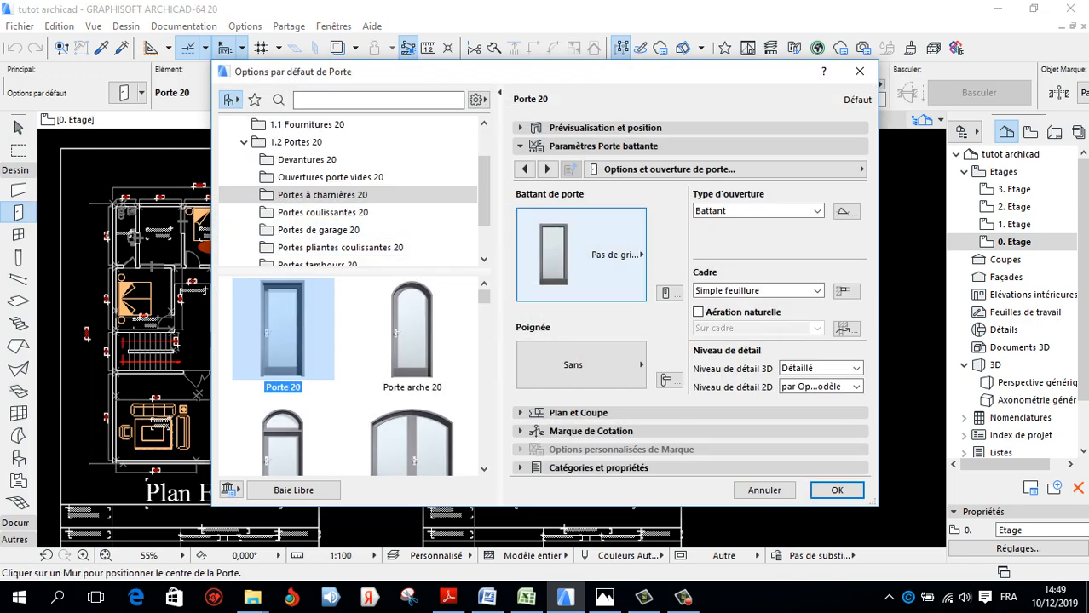
{"action": "left_click", "coordinate": [581, 254]}
{"action": "left_click", "coordinate": [605, 128]}
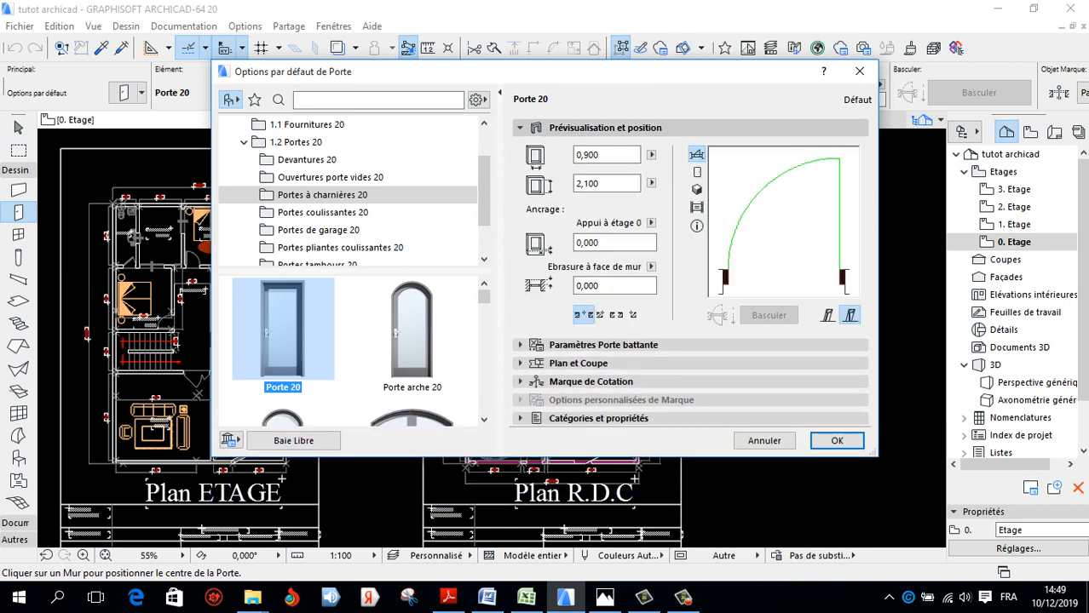
{"action": "left_click", "coordinate": [604, 345]}
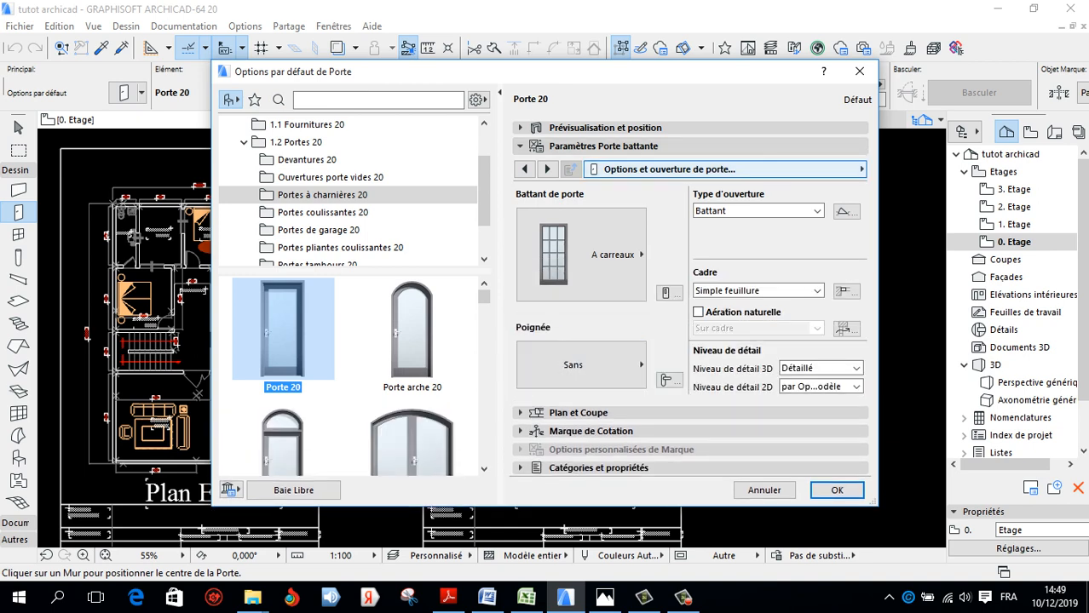
Set the door leaf's number of panels to 2 vertically and 2 horizontally
{"action": "left_click", "coordinate": [724, 169]}
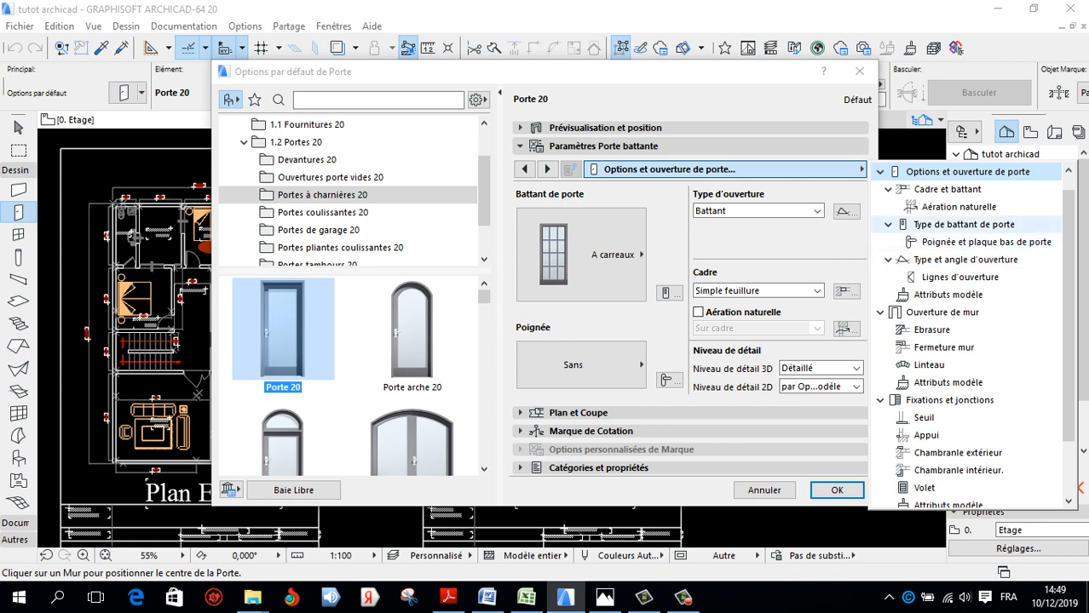
{"action": "left_click", "coordinate": [963, 224]}
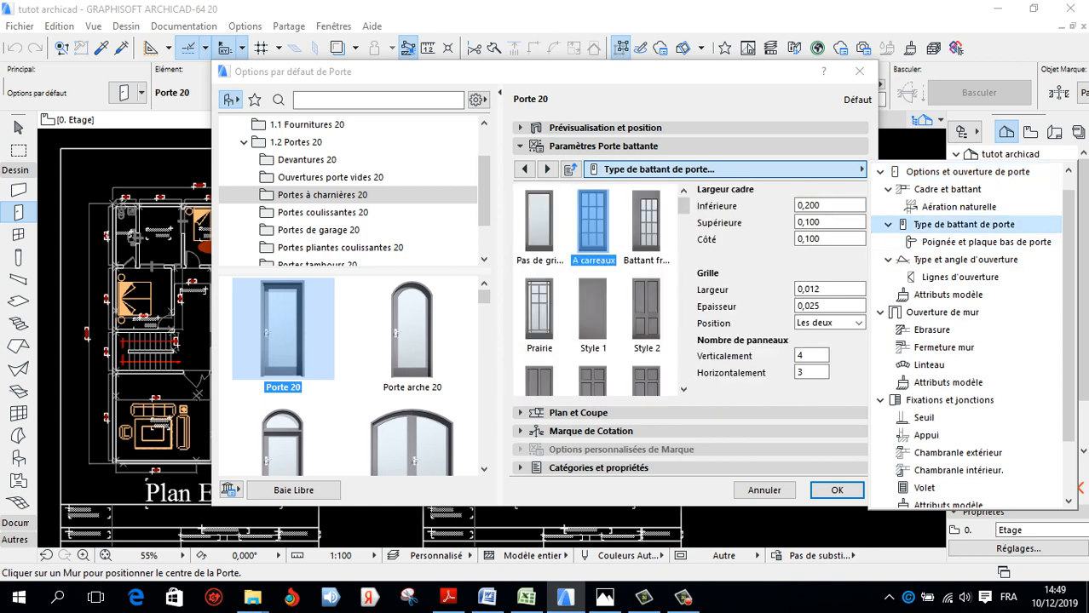
{"action": "key", "text": "Escape"}
{"action": "left_click", "coordinate": [811, 356]}
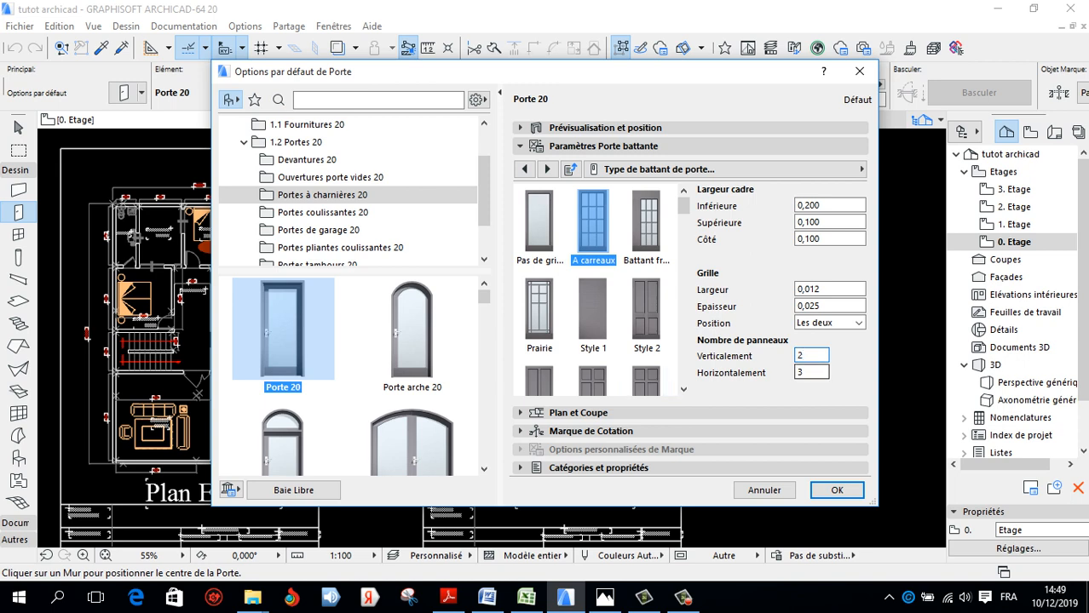
{"action": "key", "text": "Tab"}
{"action": "type", "text": "2"}
{"action": "key", "text": "Return"}
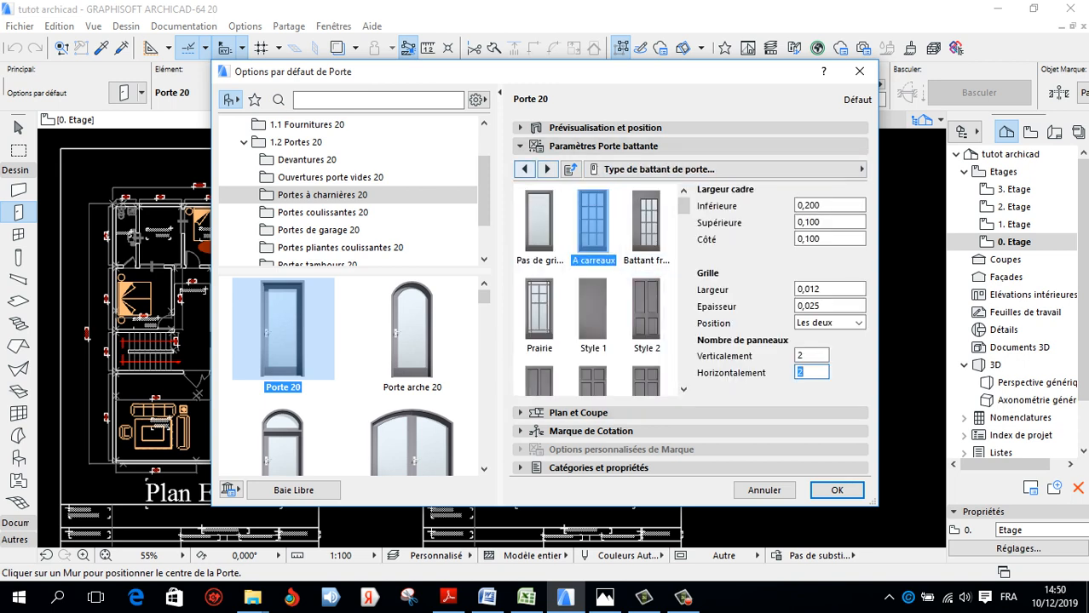
Make the default door's surfaces uniform and assign them Peinture - Noir in the model attributes
{"action": "left_click", "coordinate": [732, 169]}
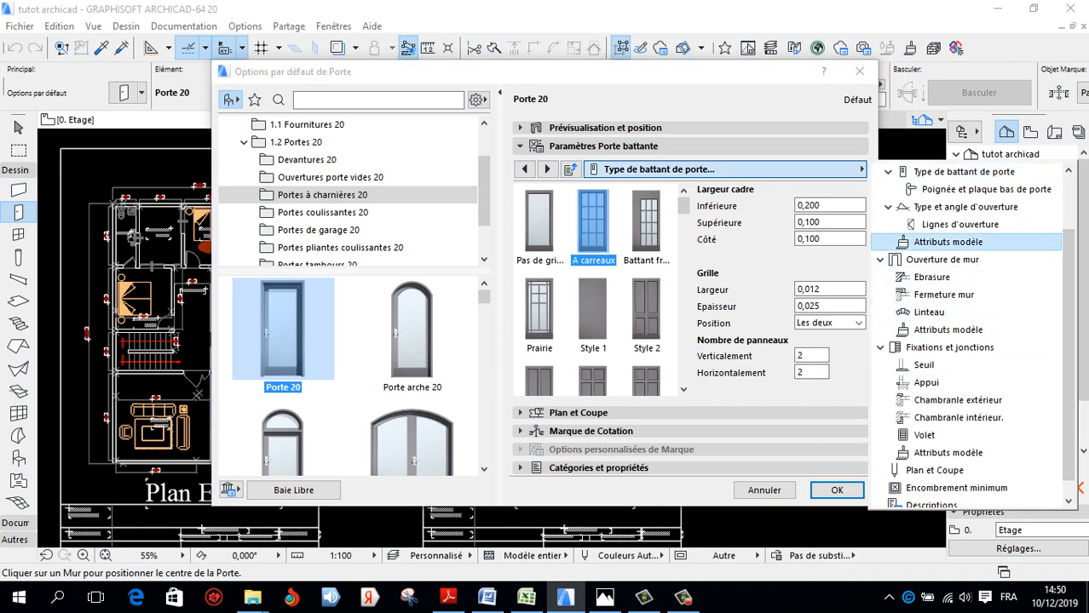
{"action": "left_click", "coordinate": [947, 242]}
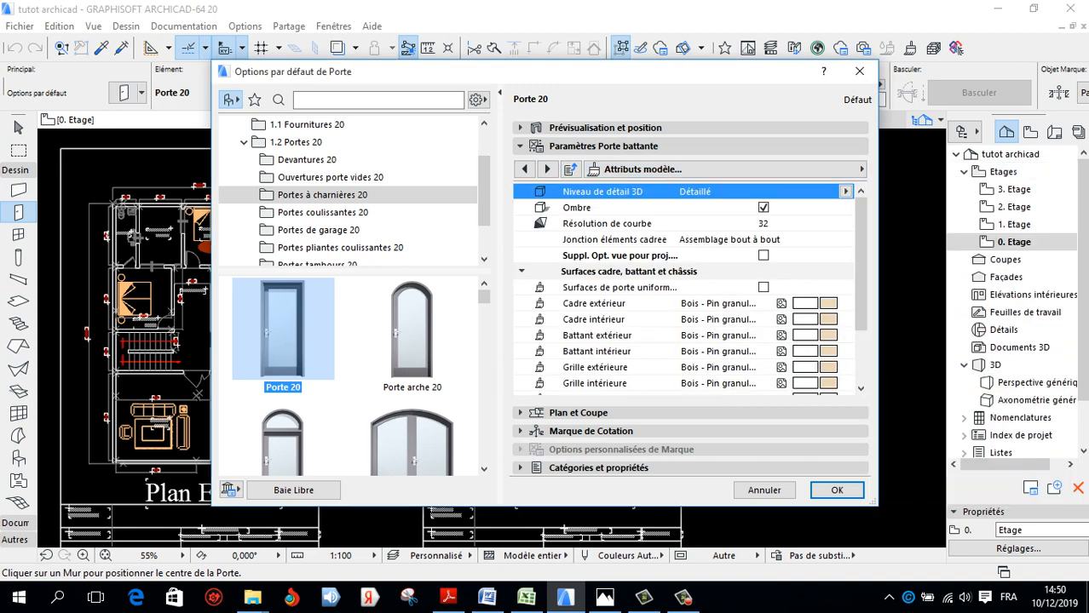
{"action": "left_click", "coordinate": [763, 287]}
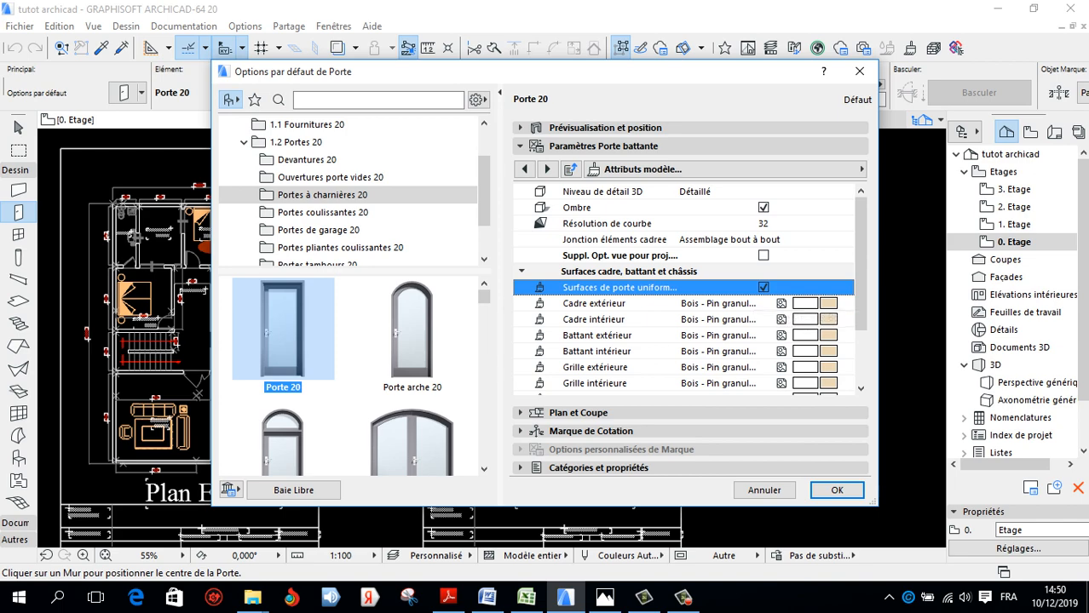
{"action": "left_click", "coordinate": [828, 303]}
{"action": "left_click", "coordinate": [799, 309]}
{"action": "left_click", "coordinate": [846, 303]}
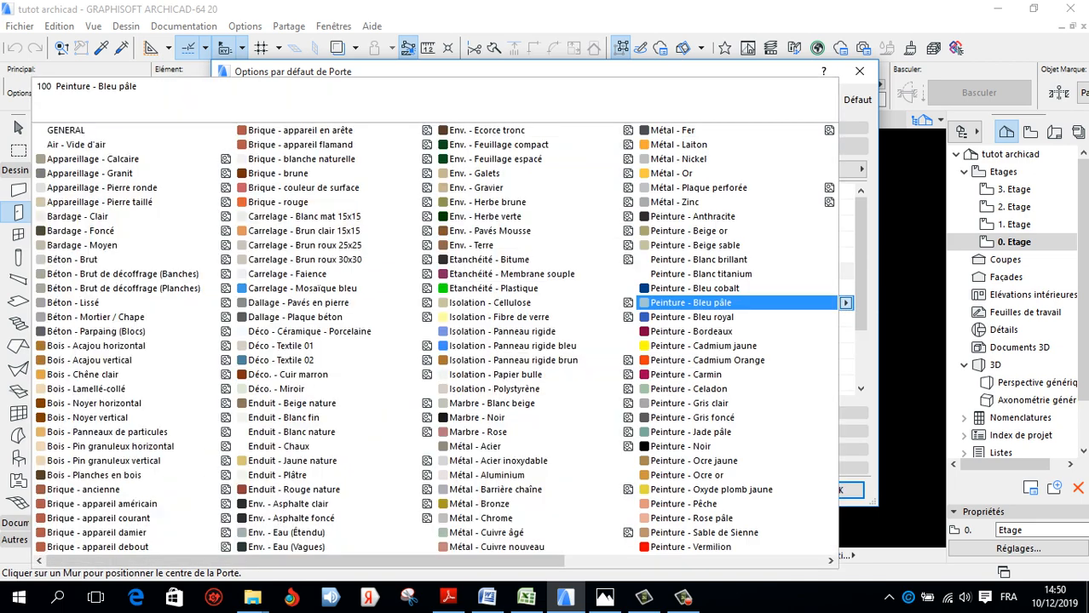
{"action": "left_click", "coordinate": [682, 446]}
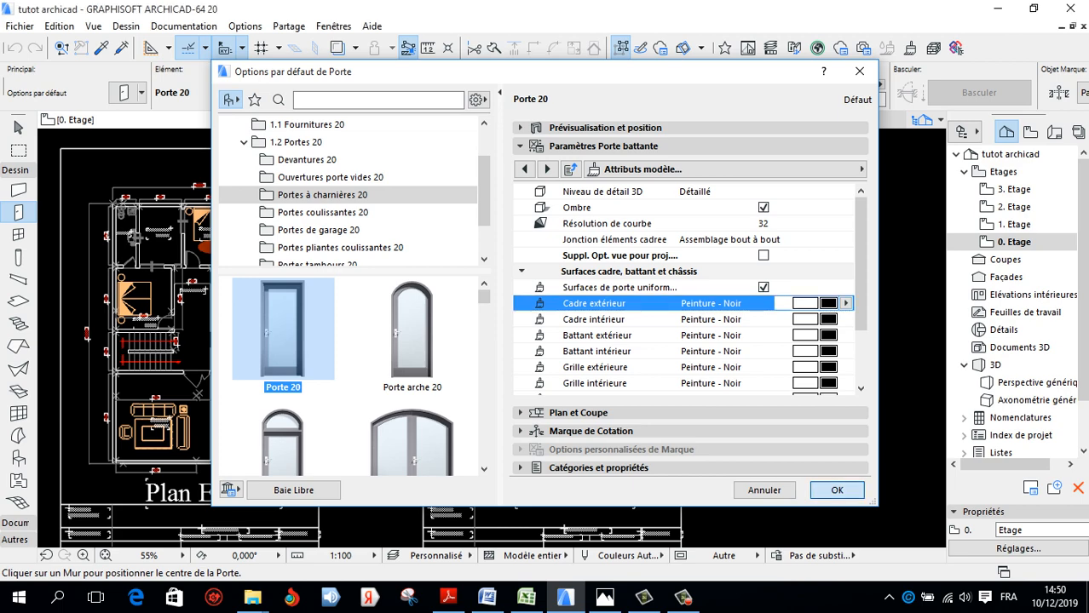
{"action": "left_click", "coordinate": [836, 490]}
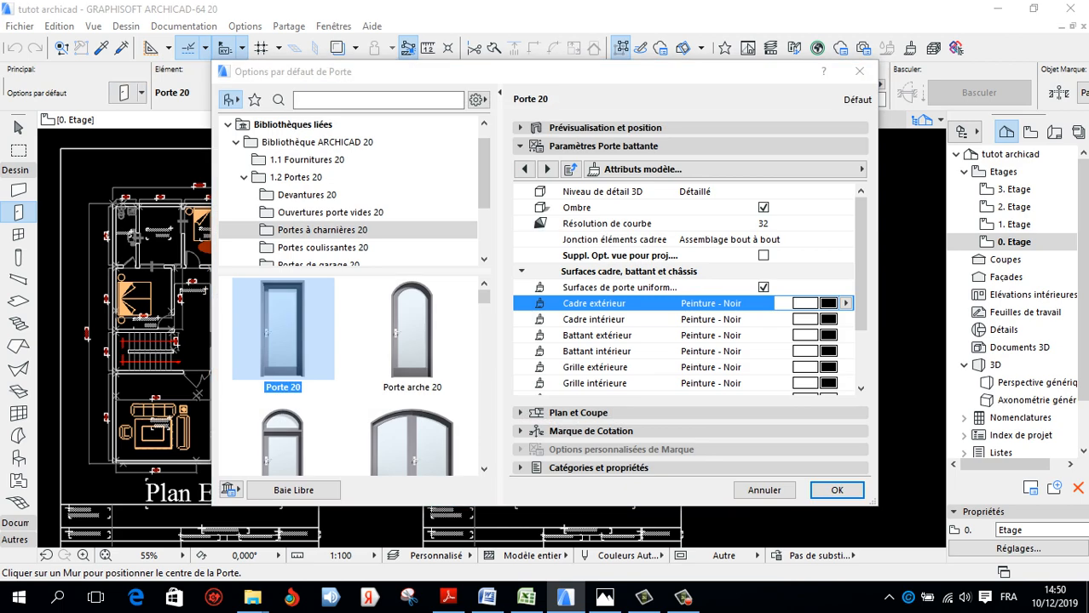
Set the default door's height to 2,200 and accept the settings
{"action": "left_click", "coordinate": [605, 128]}
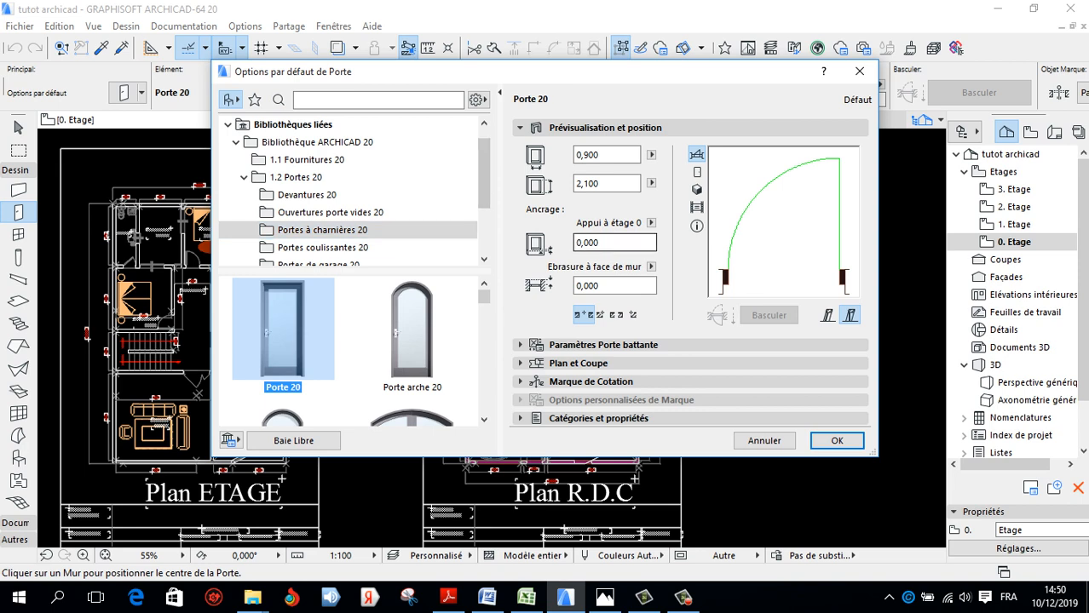
{"action": "left_click_drag", "start_coordinate": [602, 184], "coordinate": [589, 184]}
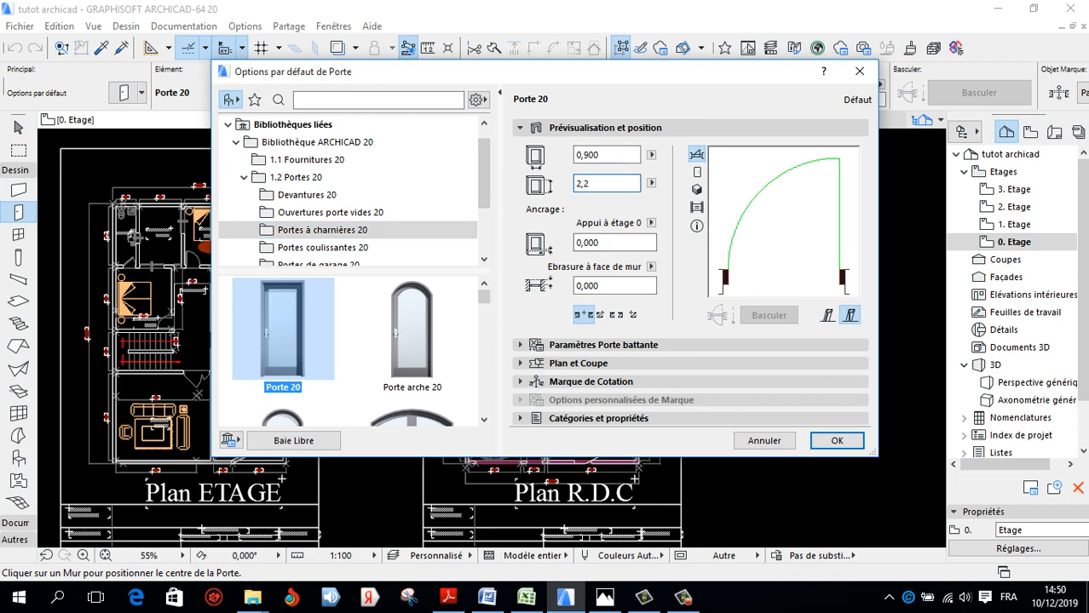
{"action": "type", "text": "00"}
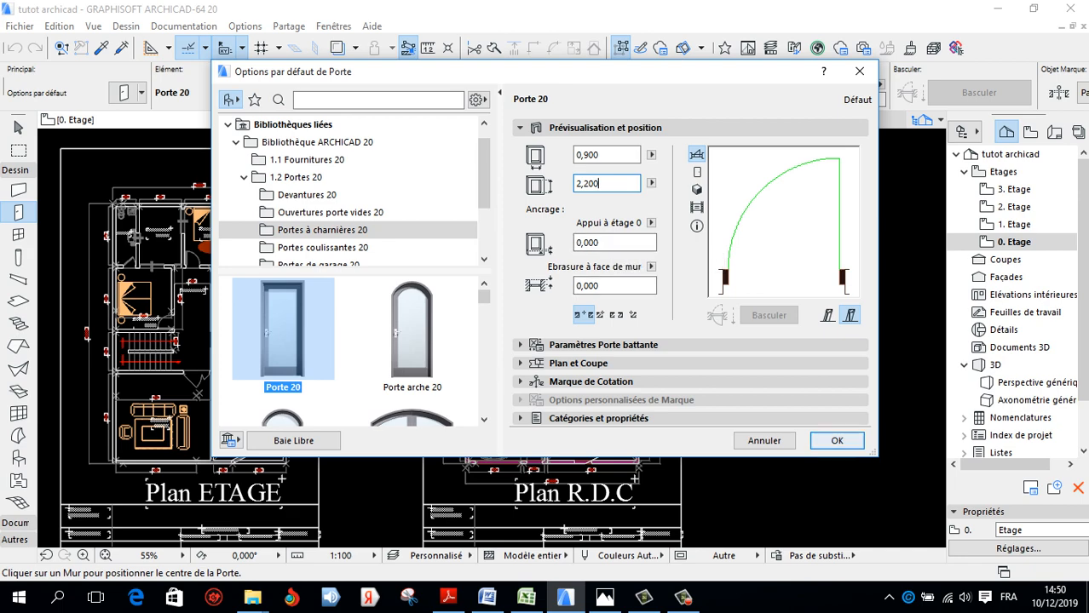
{"action": "key", "text": "Return"}
Place the door centred in the short wall between the garage and salon, matching the drawn opening and swinging into the 146 cm corridor
{"action": "scroll", "coordinate": [536, 436], "scroll_direction": "up", "scroll_amount": 6}
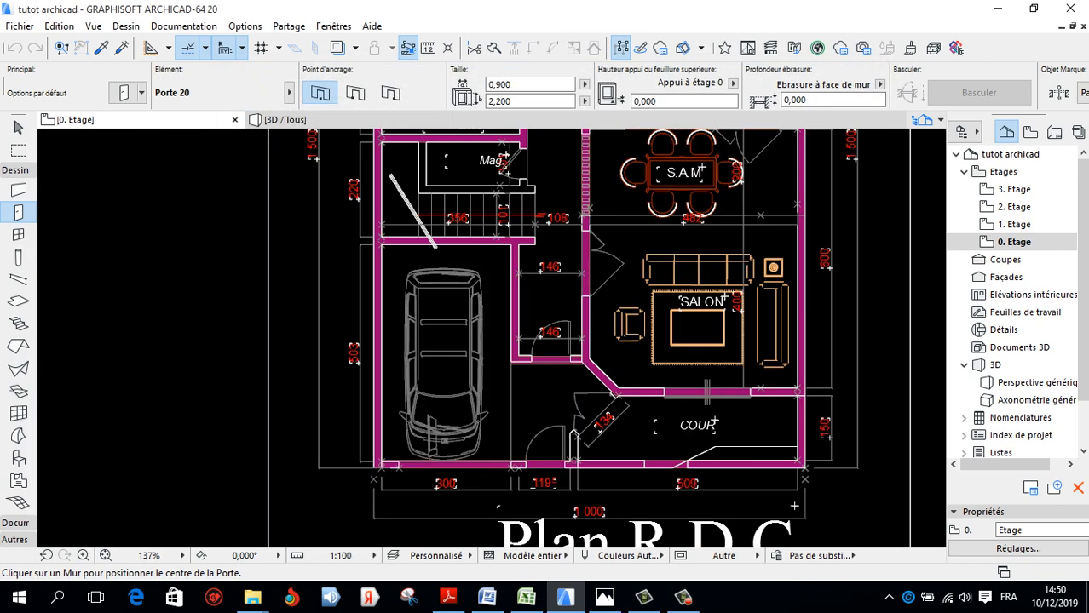
{"action": "scroll", "coordinate": [610, 460], "scroll_direction": "up", "scroll_amount": 1}
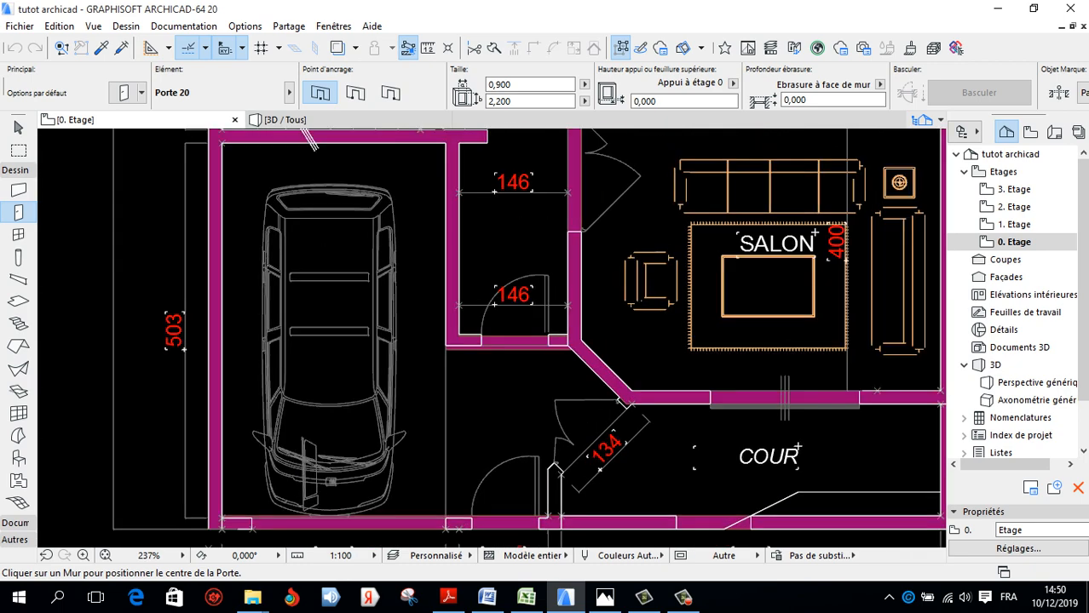
{"action": "scroll", "coordinate": [579, 452], "scroll_direction": "down", "scroll_amount": 3}
{"action": "scroll", "coordinate": [550, 388], "scroll_direction": "up", "scroll_amount": 3}
{"action": "left_click", "coordinate": [503, 398]}
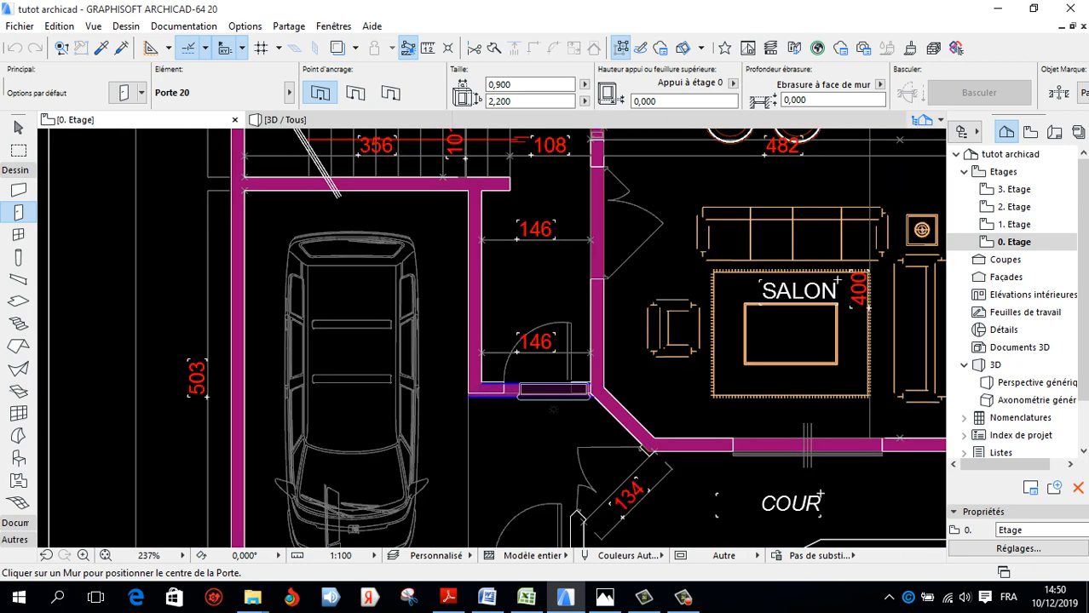
{"action": "scroll", "coordinate": [535, 399], "scroll_direction": "up", "scroll_amount": 1}
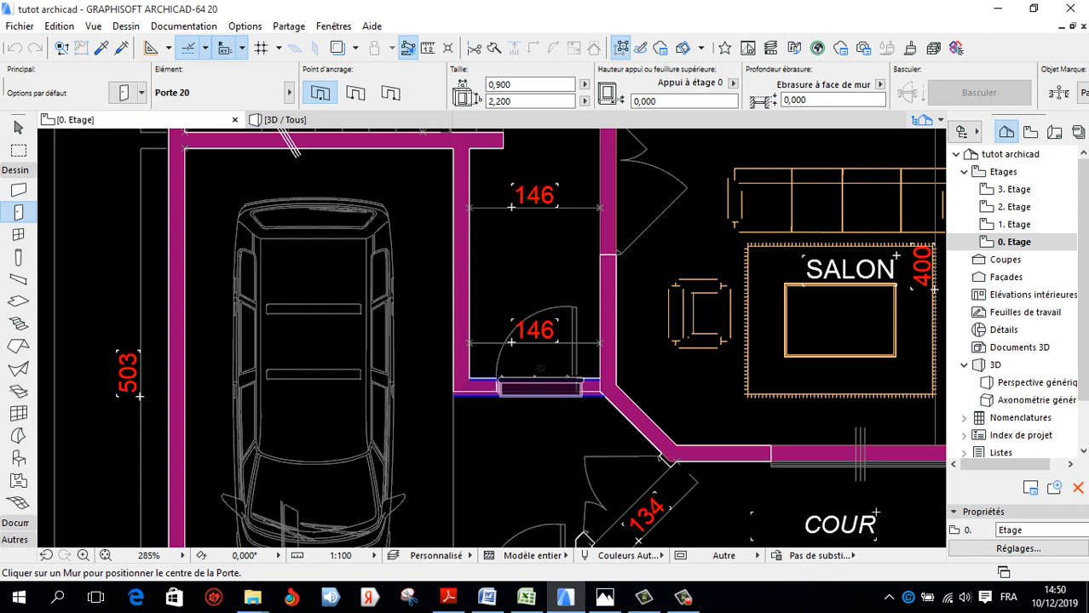
{"action": "left_click", "coordinate": [534, 379]}
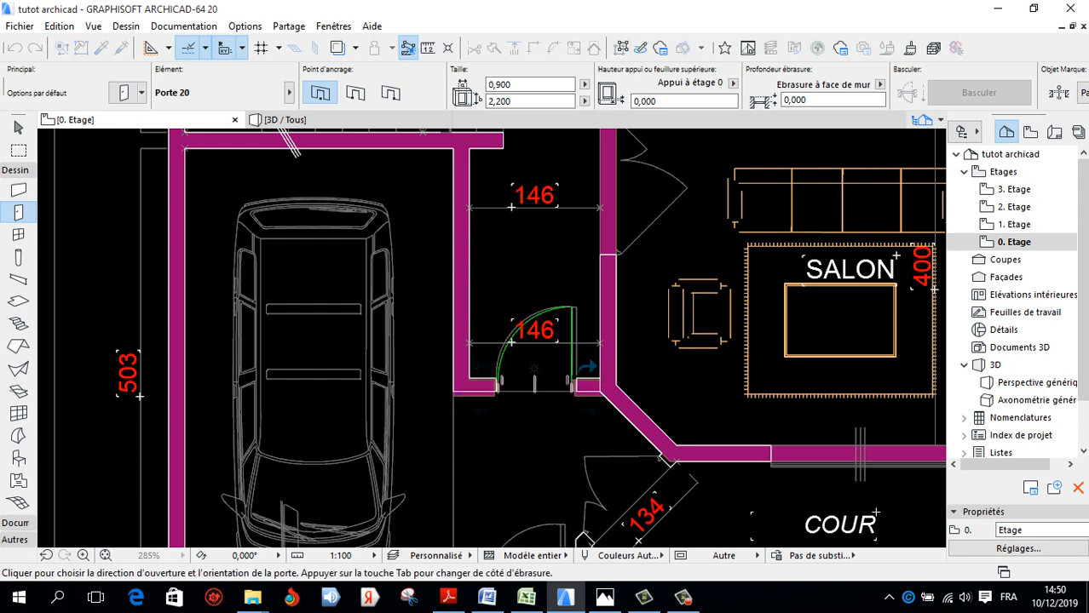
{"action": "left_click", "coordinate": [535, 368]}
Place the 0.900 by 2.200 door in the drawn opening between Chambre amis and the Esp. Fam. side, swinging into the bedroom
{"action": "scroll", "coordinate": [432, 420], "scroll_direction": "down", "scroll_amount": 5}
{"action": "scroll", "coordinate": [511, 366], "scroll_direction": "down", "scroll_amount": 3}
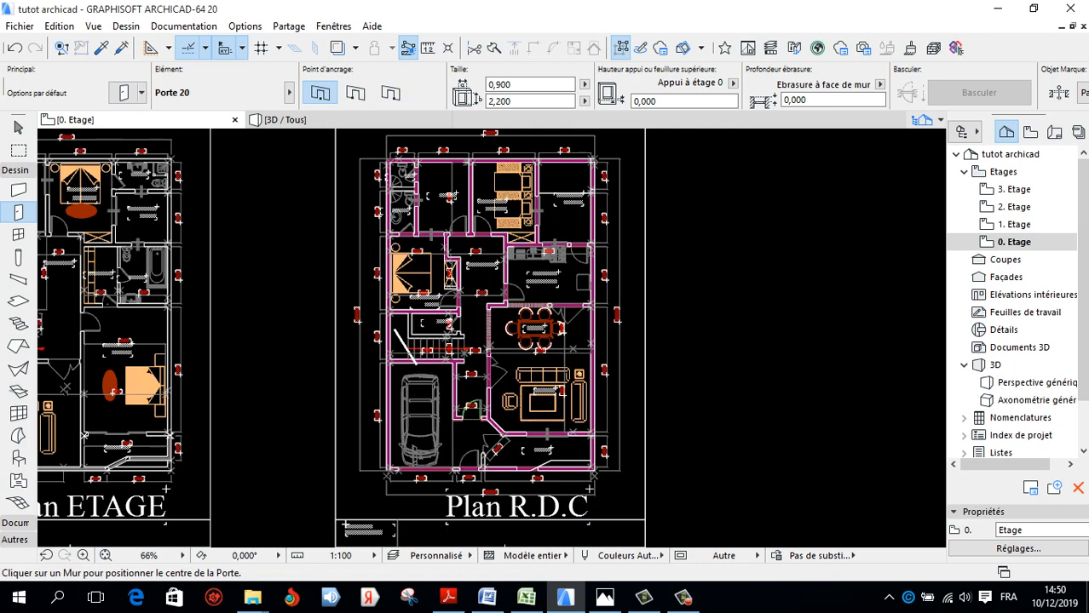
{"action": "scroll", "coordinate": [512, 366], "scroll_direction": "up", "scroll_amount": 5}
{"action": "scroll", "coordinate": [511, 366], "scroll_direction": "down", "scroll_amount": 1}
{"action": "scroll", "coordinate": [413, 363], "scroll_direction": "up", "scroll_amount": 2}
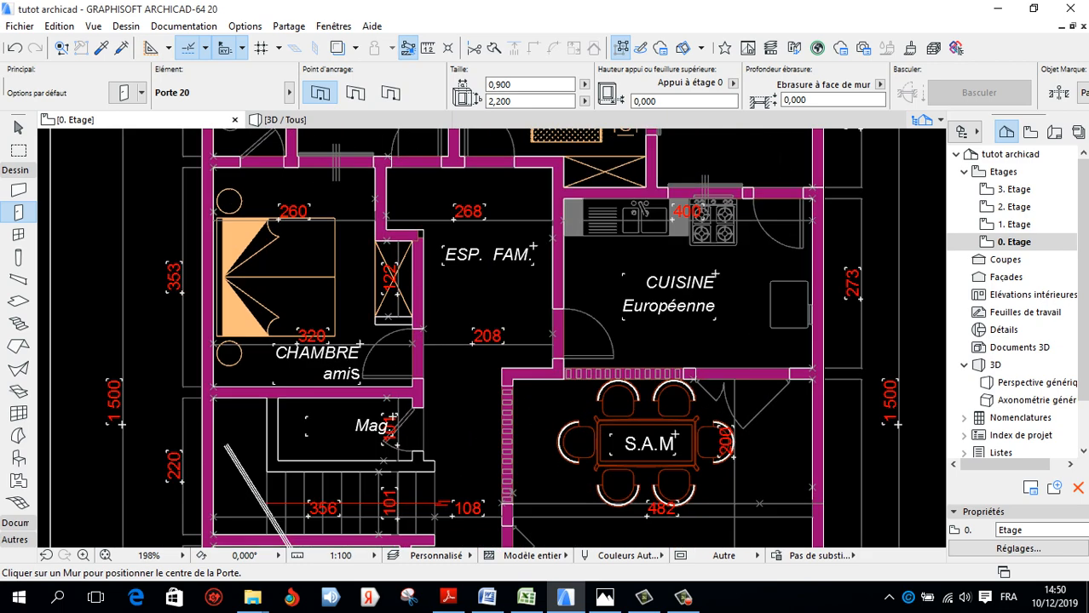
{"action": "left_click", "coordinate": [401, 358]}
{"action": "left_click", "coordinate": [393, 364]}
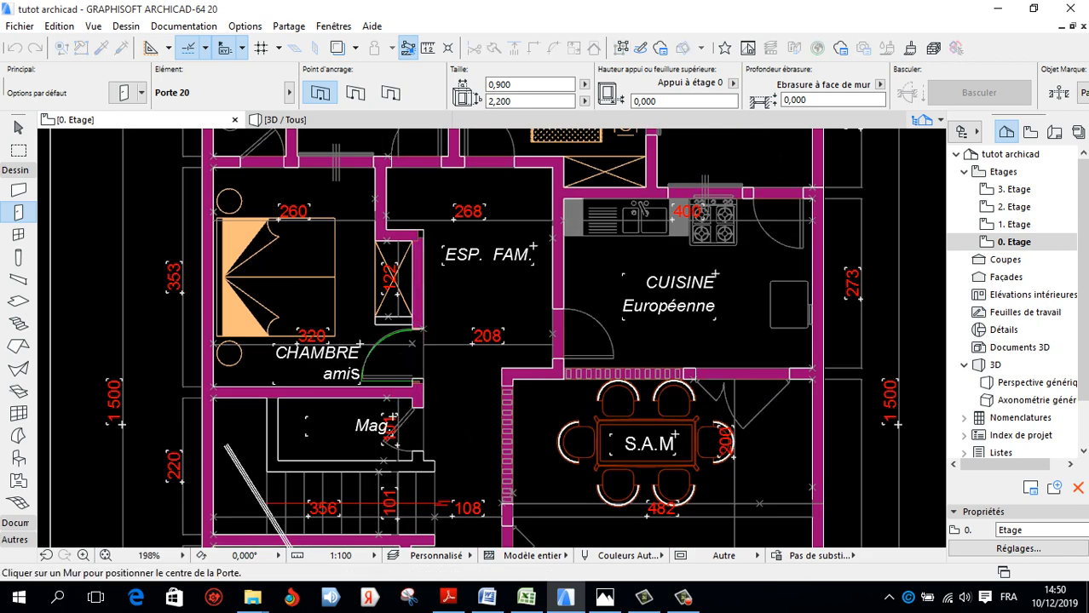
Place doors in the kitchen's drawn openings to Esp. Fam. and to Cour de Service, both swinging into the kitchen
{"action": "left_click", "coordinate": [555, 320]}
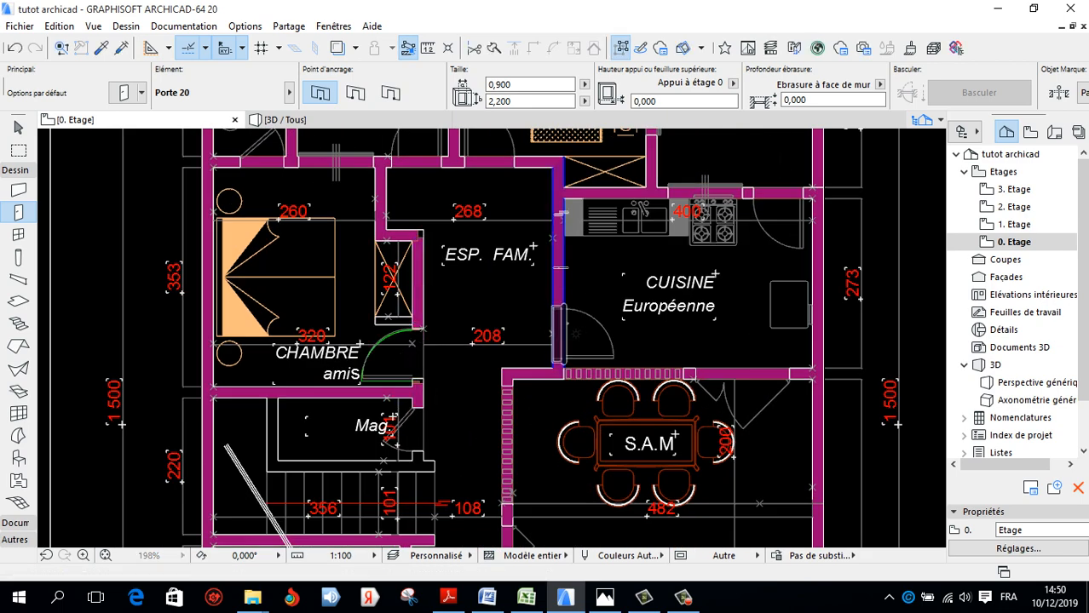
{"action": "left_click", "coordinate": [577, 293]}
{"action": "scroll", "coordinate": [678, 412], "scroll_direction": "down", "scroll_amount": 5}
{"action": "scroll", "coordinate": [736, 308], "scroll_direction": "up", "scroll_amount": 3}
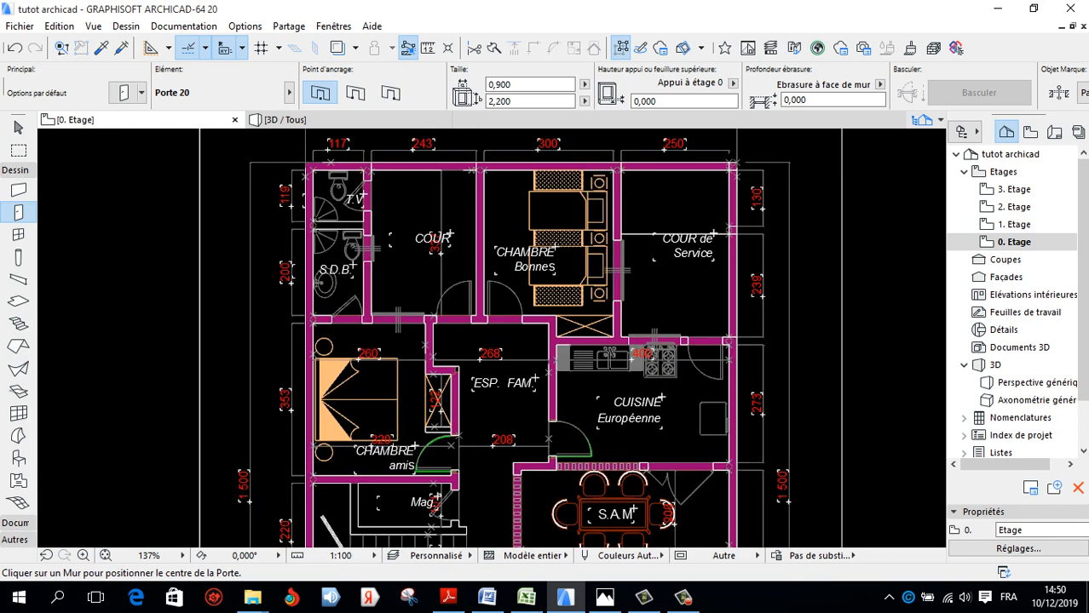
{"action": "scroll", "coordinate": [708, 345], "scroll_direction": "up", "scroll_amount": 2}
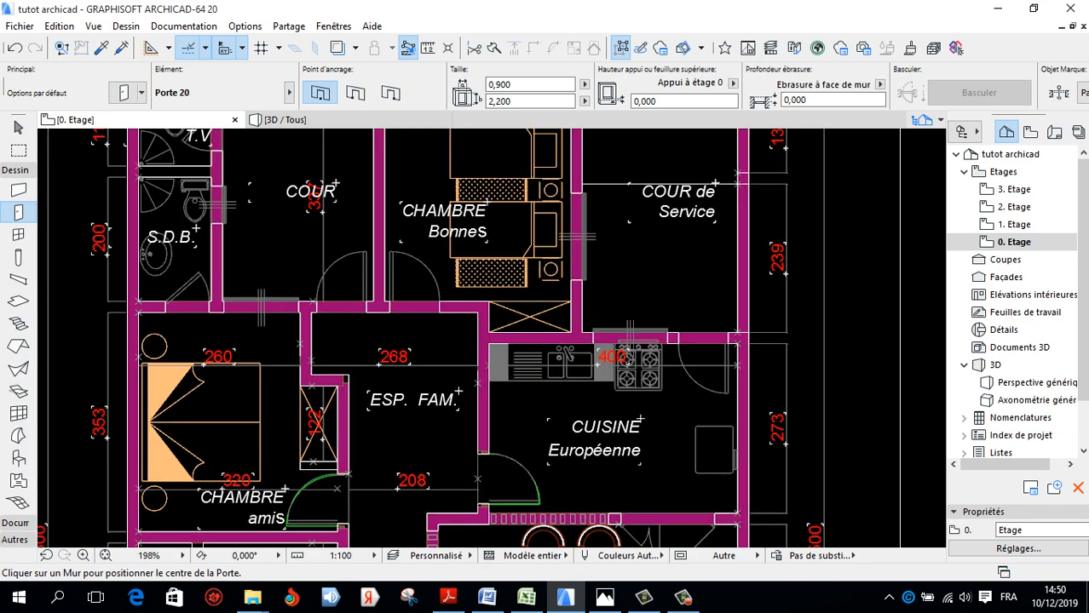
{"action": "left_click", "coordinate": [700, 338]}
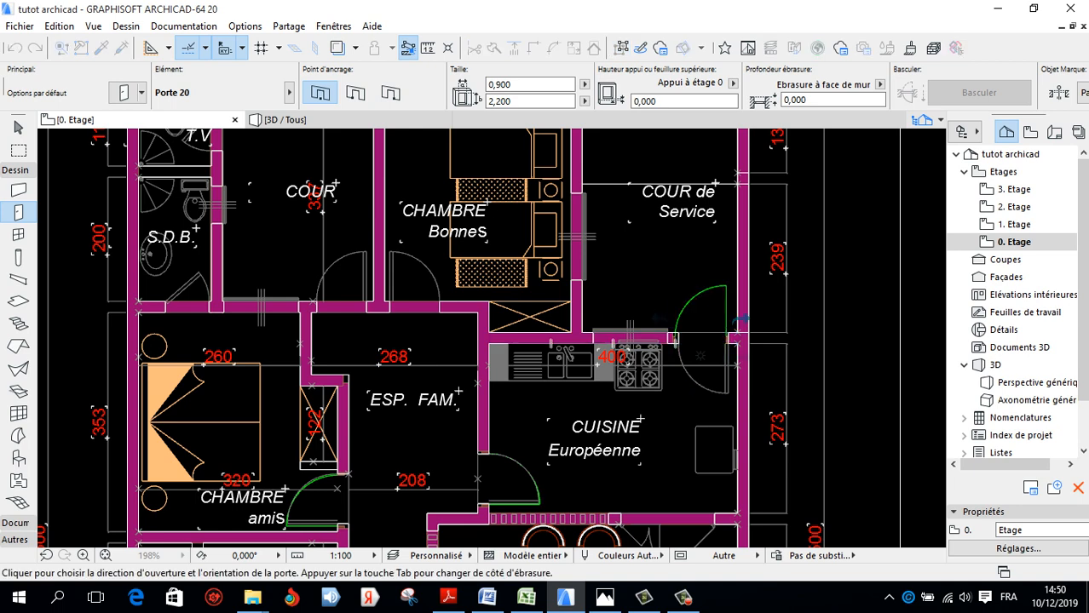
{"action": "left_click", "coordinate": [699, 358]}
Place a door in the drawn opening between Chambre Bonnes and Esp. Fam
{"action": "scroll", "coordinate": [511, 341], "scroll_direction": "down", "scroll_amount": 3}
{"action": "scroll", "coordinate": [511, 341], "scroll_direction": "up", "scroll_amount": 2}
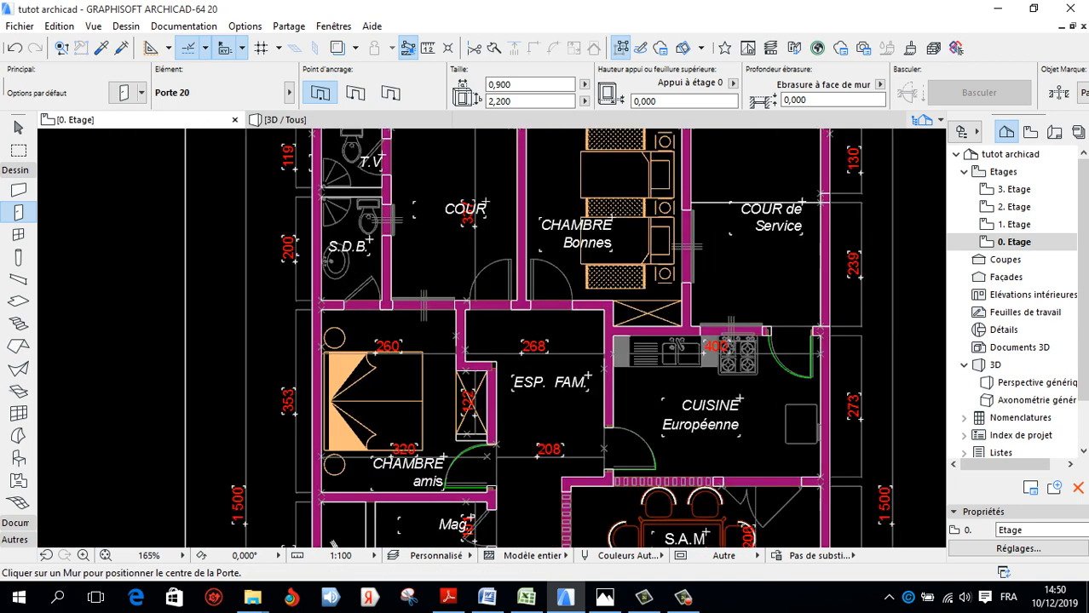
{"action": "left_click", "coordinate": [555, 304]}
{"action": "left_click", "coordinate": [556, 328]}
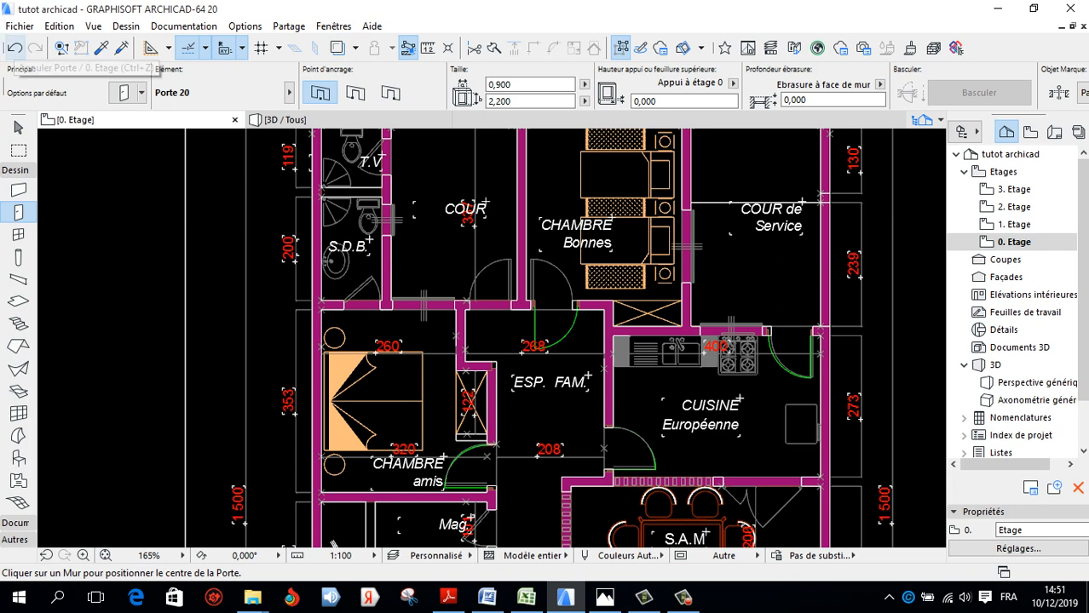
Flip and mirror the Chambre Bonnes door so it swings into the bedroom with its hinge side matching the drawn door
{"action": "scroll", "coordinate": [699, 356], "scroll_direction": "up", "scroll_amount": 3}
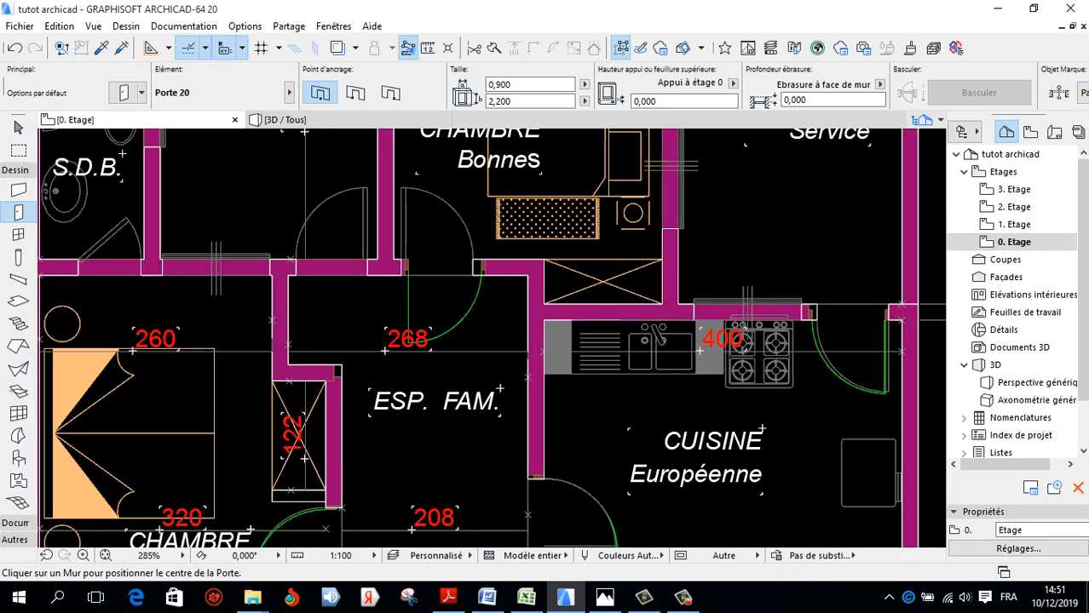
{"action": "left_click", "coordinate": [483, 275], "text": "shift"}
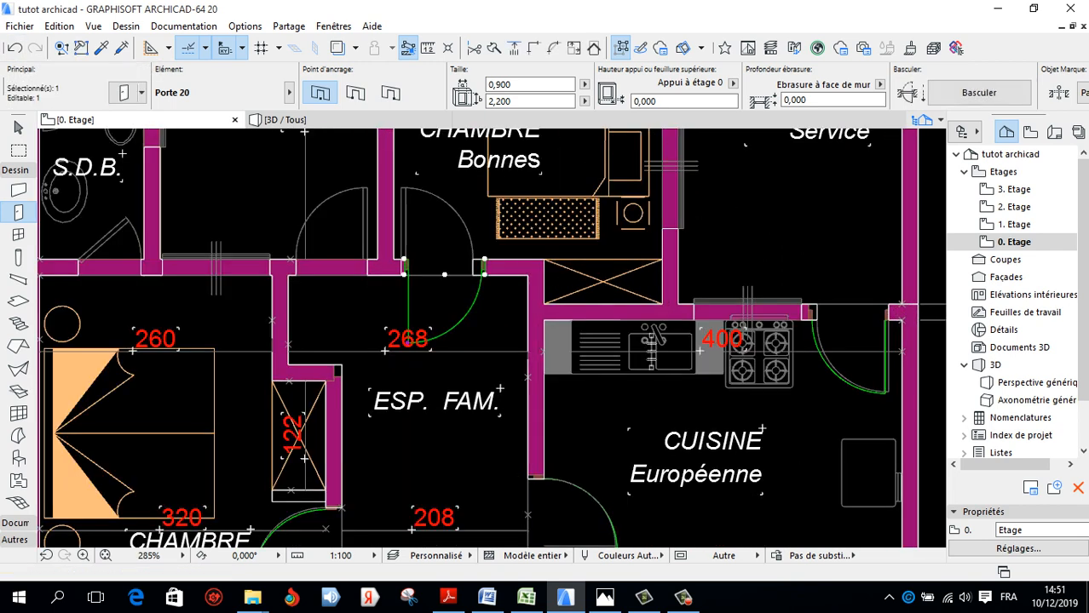
{"action": "left_click", "coordinate": [979, 93]}
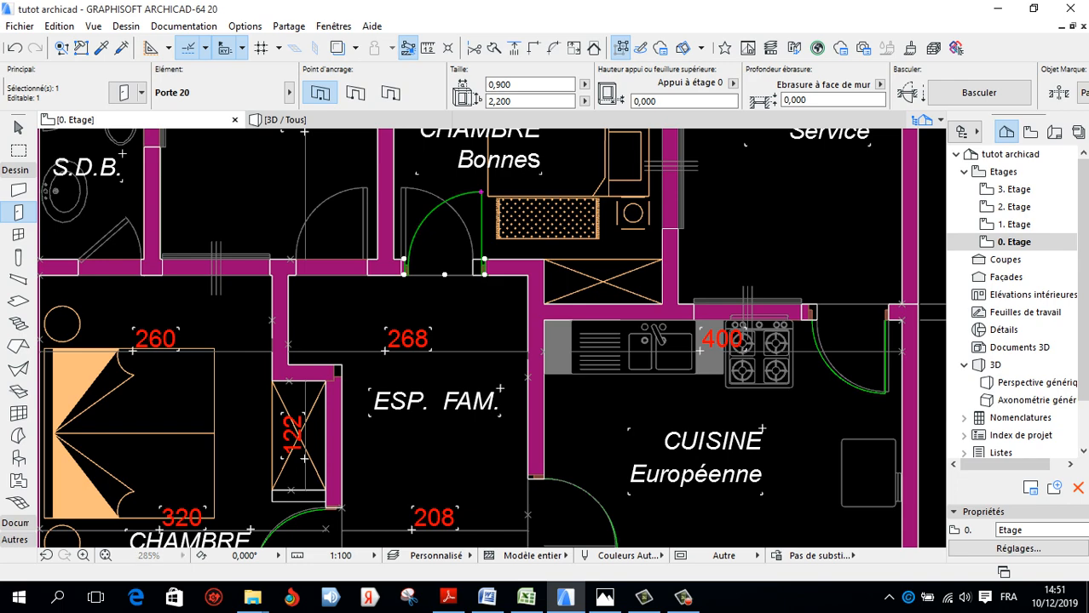
{"action": "key", "text": "ctrl+m"}
{"action": "left_click", "coordinate": [444, 274]}
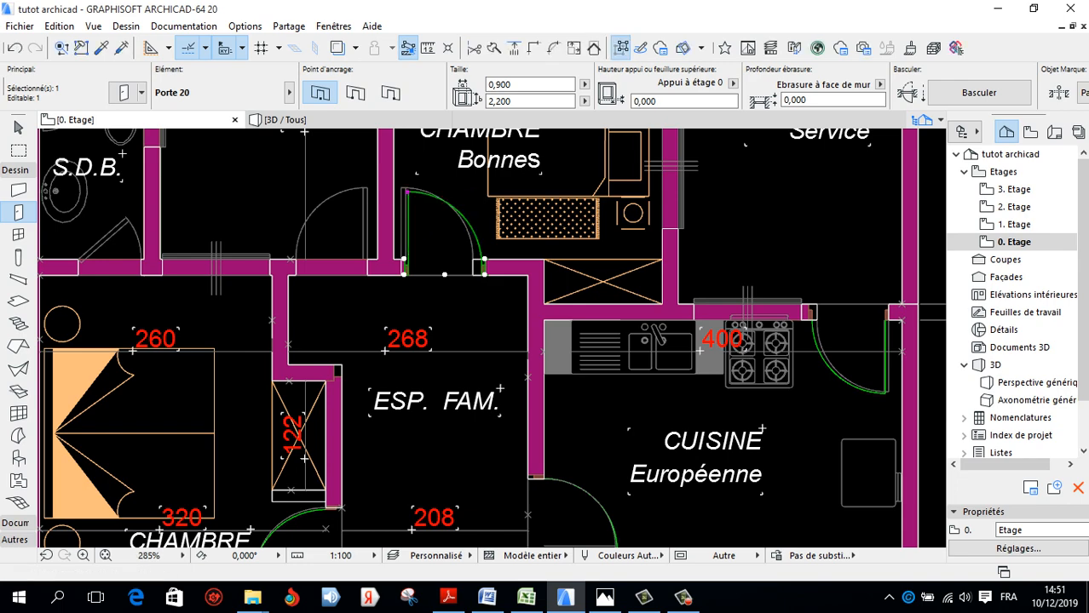
{"action": "scroll", "coordinate": [600, 336], "scroll_direction": "down", "scroll_amount": 4}
{"action": "key", "text": "Escape"}
Place a door in the drawn opening between Esp. Fam. and the adjoining Cour, swinging into the Cour
{"action": "scroll", "coordinate": [494, 312], "scroll_direction": "up", "scroll_amount": 5}
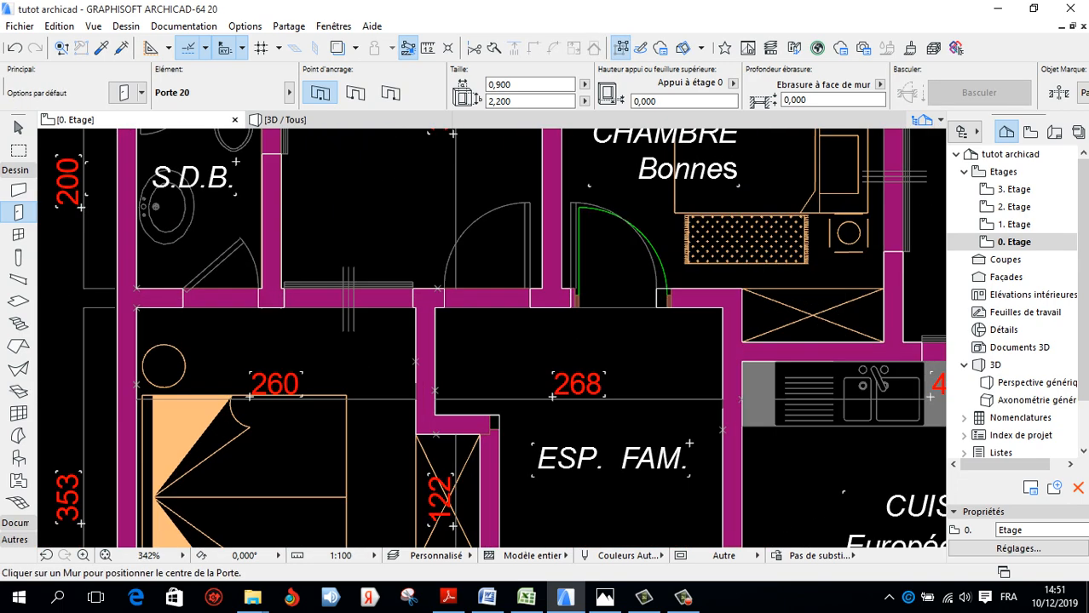
{"action": "left_click", "coordinate": [478, 277]}
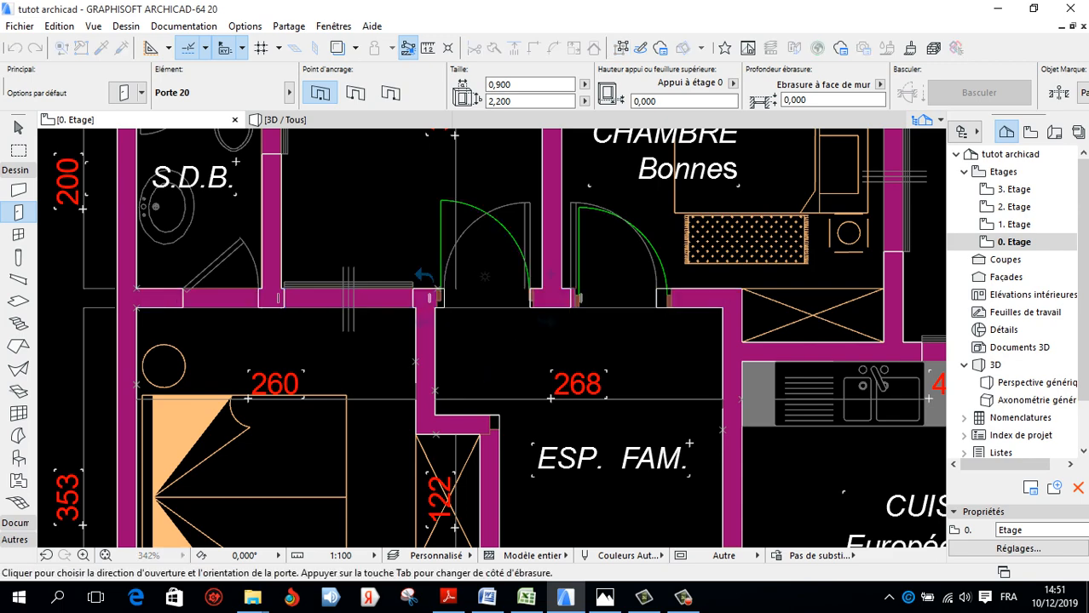
{"action": "left_click", "coordinate": [503, 255]}
Set the default door's width to 0.700 and place it in the S.D.B. opening above Chambre amis, swinging into the bathroom
{"action": "scroll", "coordinate": [412, 356], "scroll_direction": "down", "scroll_amount": 3}
{"action": "scroll", "coordinate": [376, 380], "scroll_direction": "up", "scroll_amount": 2}
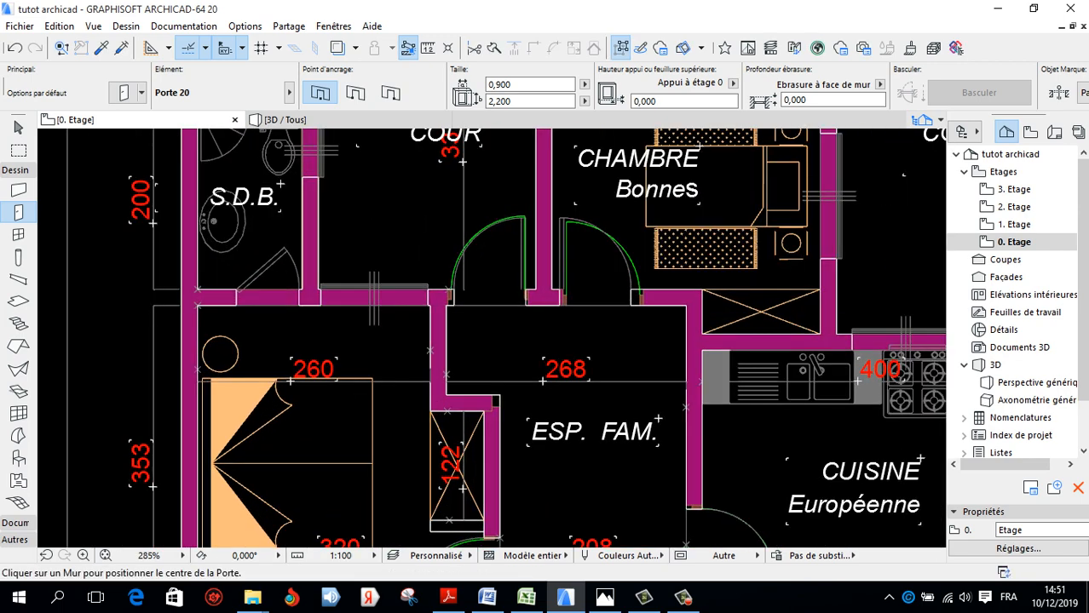
{"action": "middle_click_drag", "start_coordinate": [376, 380], "coordinate": [406, 327]}
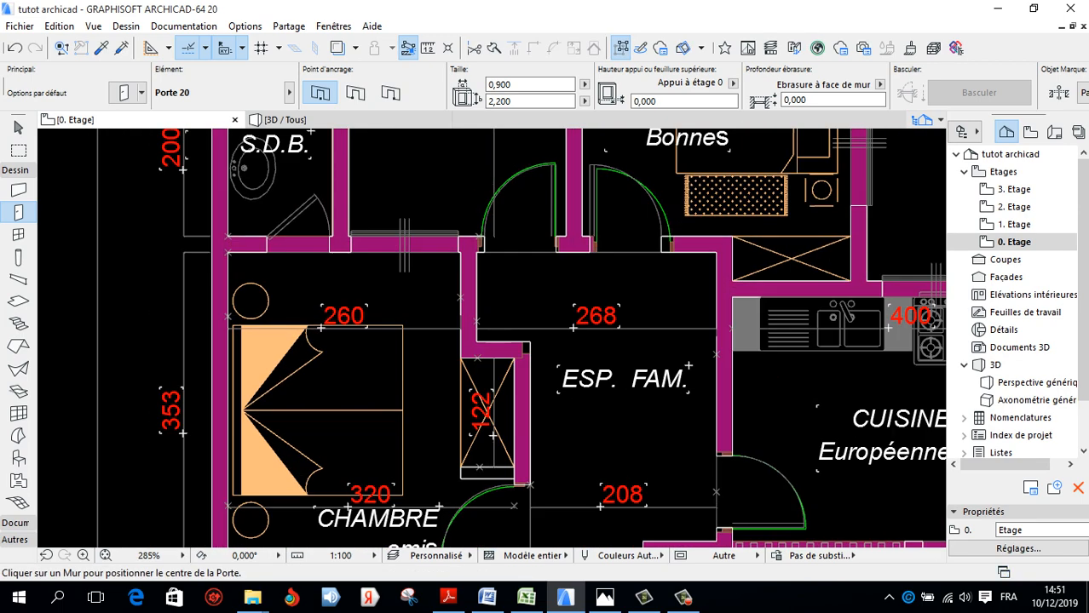
{"action": "scroll", "coordinate": [264, 302], "scroll_direction": "down", "scroll_amount": 5}
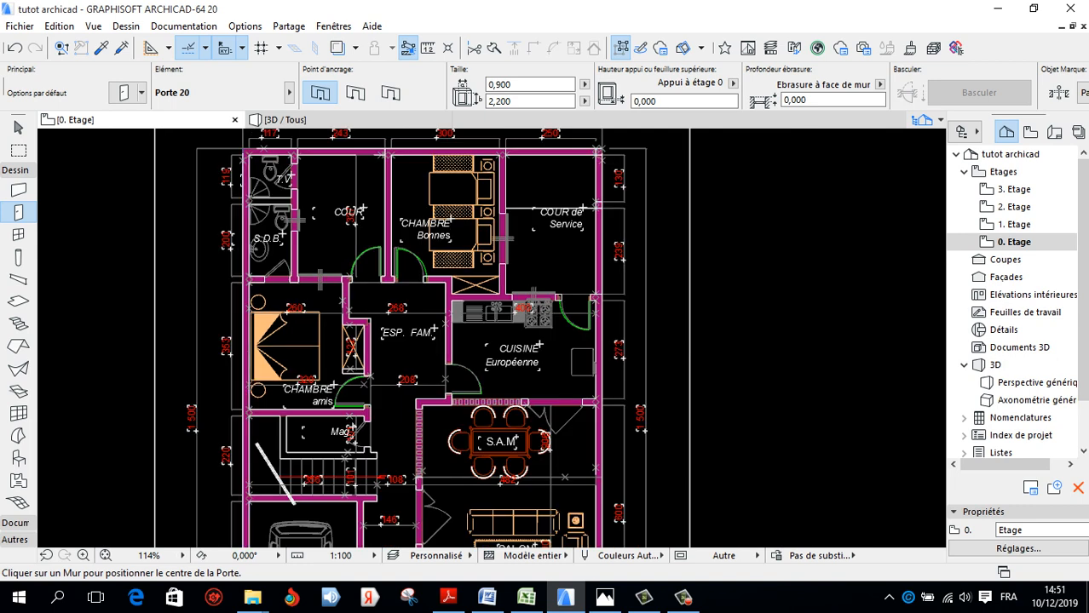
{"action": "left_click", "coordinate": [558, 85]}
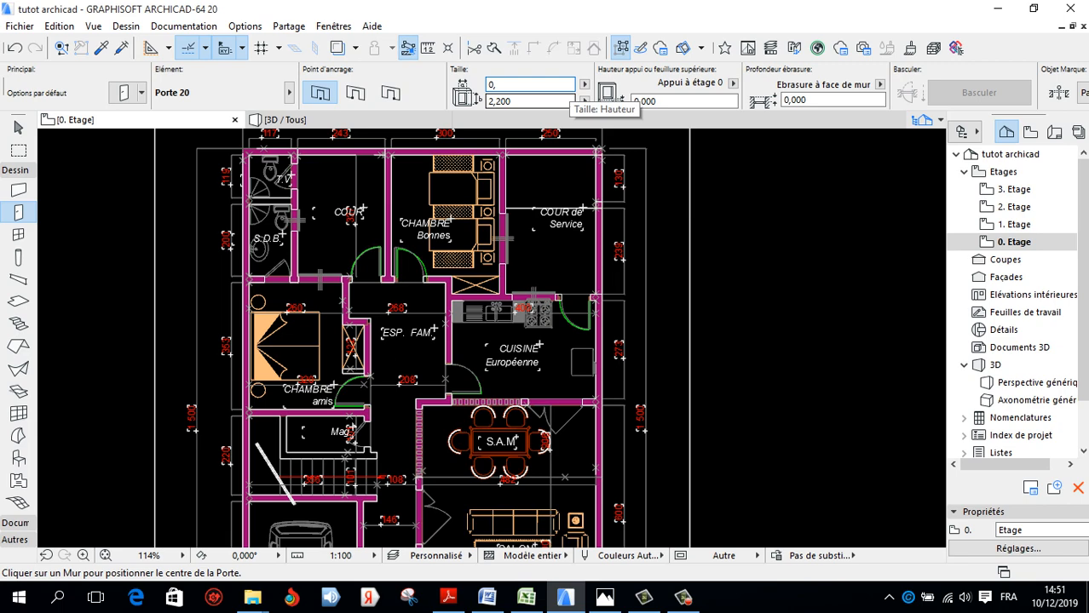
{"action": "key", "text": "Return"}
{"action": "scroll", "coordinate": [268, 277], "scroll_direction": "up", "scroll_amount": 7}
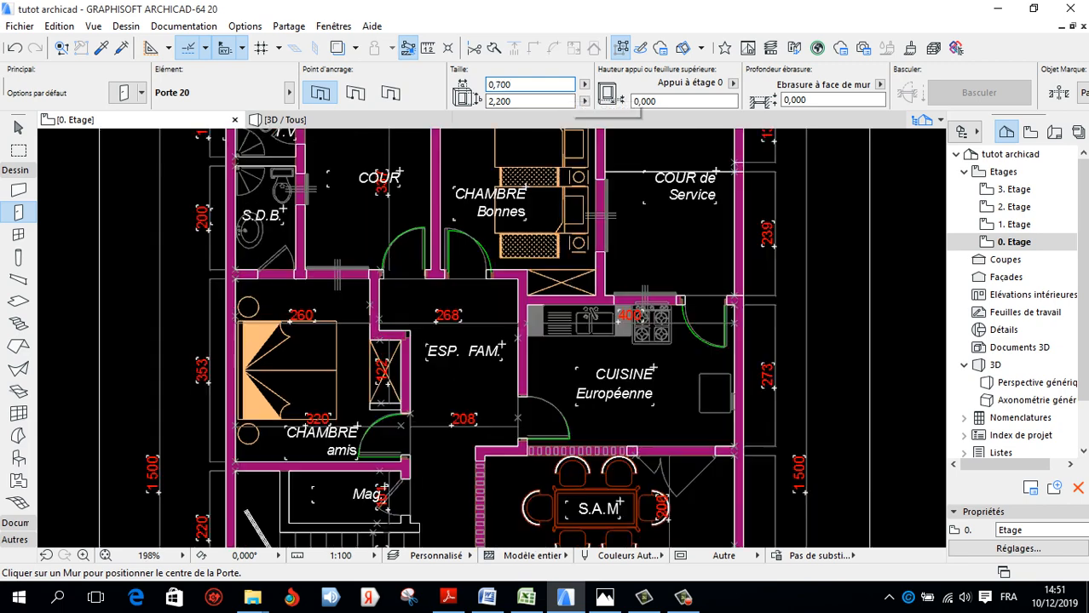
{"action": "left_click", "coordinate": [283, 280]}
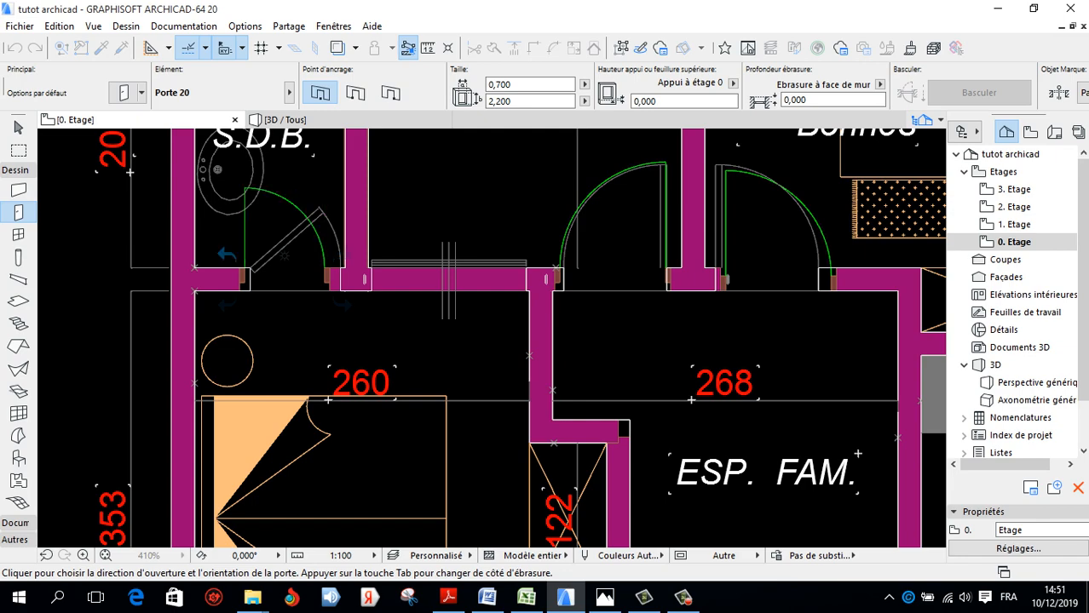
{"action": "left_click", "coordinate": [340, 256]}
Examine the R.D.C plan for remaining door openings, from the Mag. storeroom and salon down to the front entrance
{"action": "scroll", "coordinate": [358, 279], "scroll_direction": "down", "scroll_amount": 3}
{"action": "scroll", "coordinate": [414, 250], "scroll_direction": "down", "scroll_amount": 4}
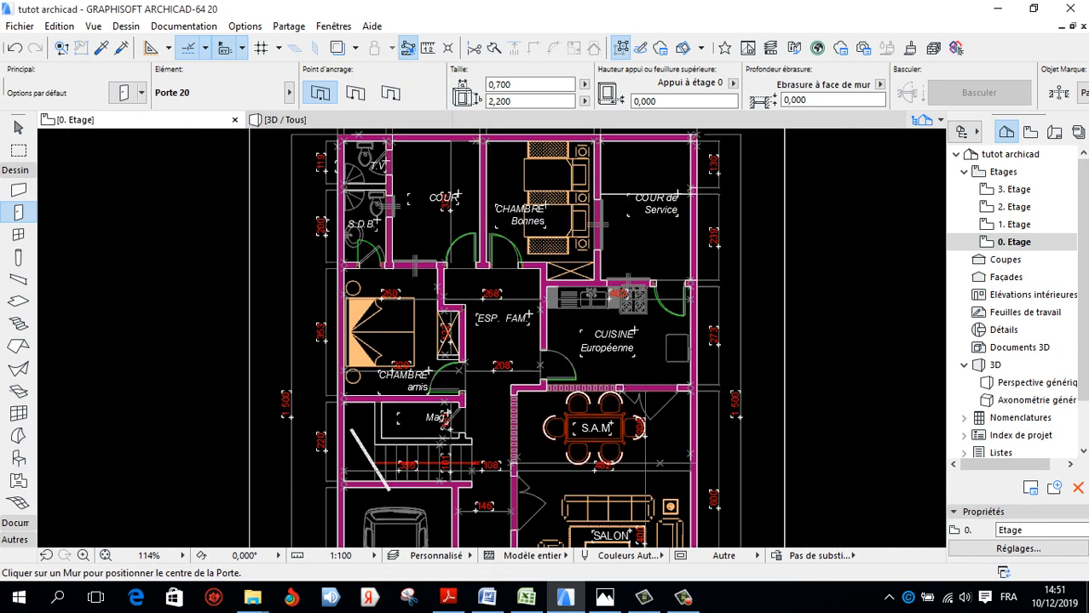
{"action": "scroll", "coordinate": [366, 269], "scroll_direction": "up", "scroll_amount": 4}
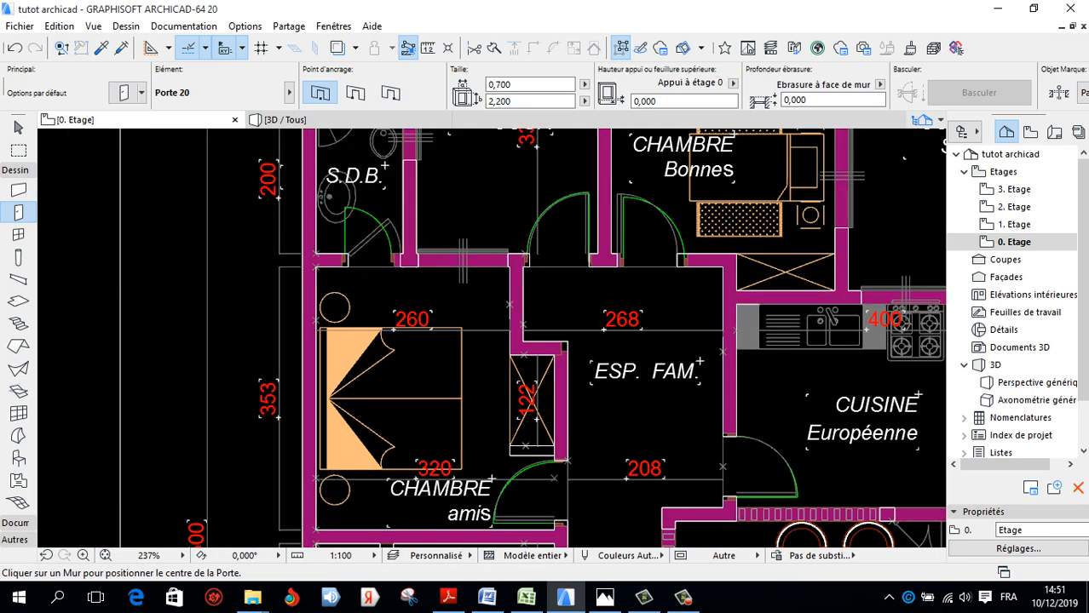
{"action": "scroll", "coordinate": [460, 260], "scroll_direction": "down", "scroll_amount": 5}
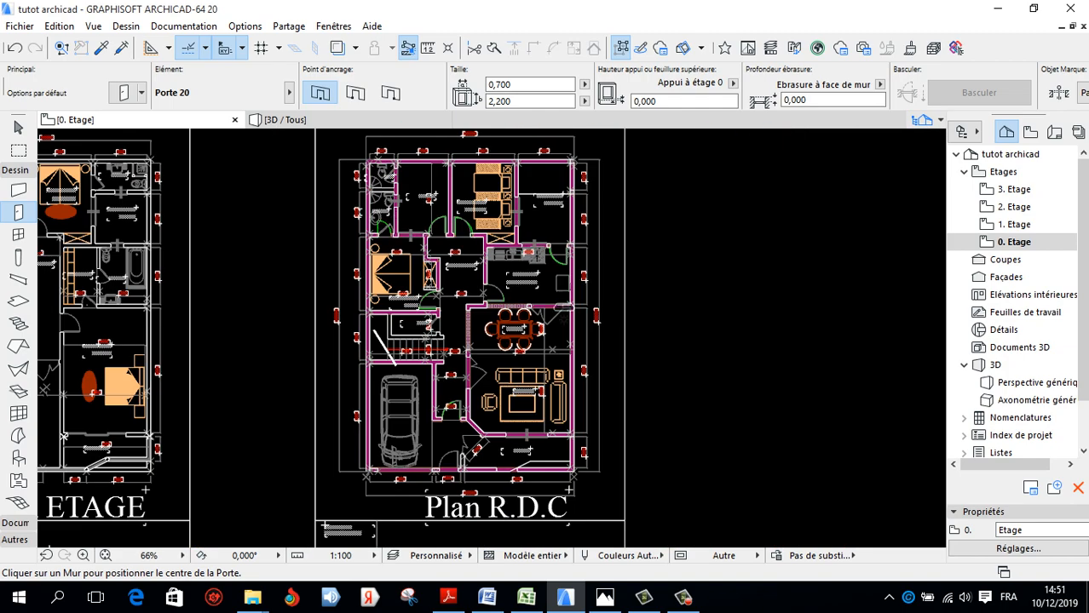
{"action": "scroll", "coordinate": [562, 307], "scroll_direction": "up", "scroll_amount": 3}
{"action": "scroll", "coordinate": [630, 247], "scroll_direction": "down", "scroll_amount": 4}
{"action": "scroll", "coordinate": [571, 384], "scroll_direction": "up", "scroll_amount": 4}
{"action": "scroll", "coordinate": [597, 240], "scroll_direction": "down", "scroll_amount": 3}
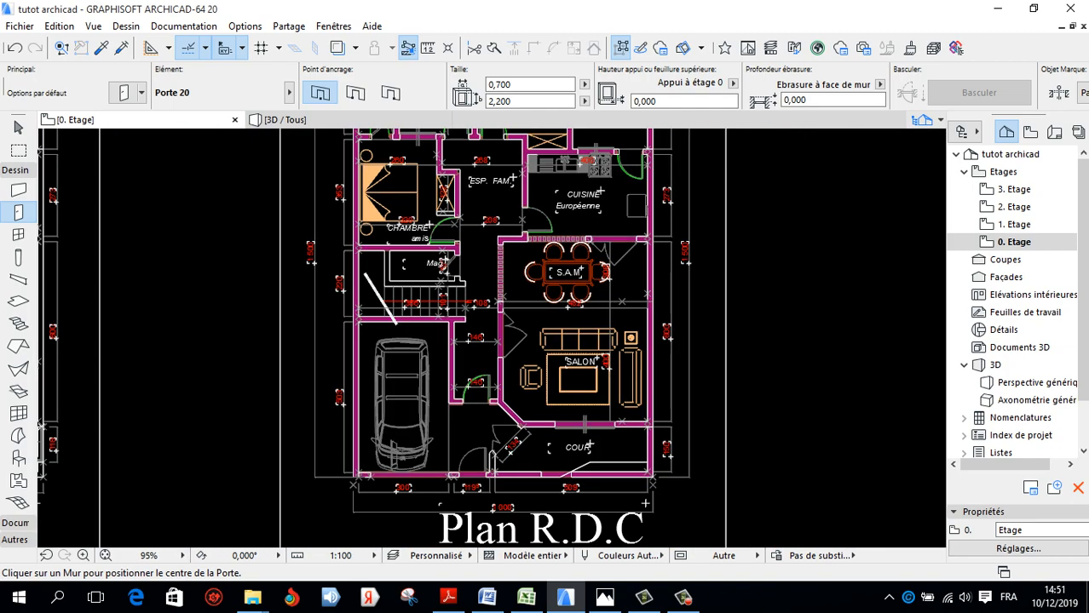
{"action": "scroll", "coordinate": [454, 271], "scroll_direction": "up", "scroll_amount": 6}
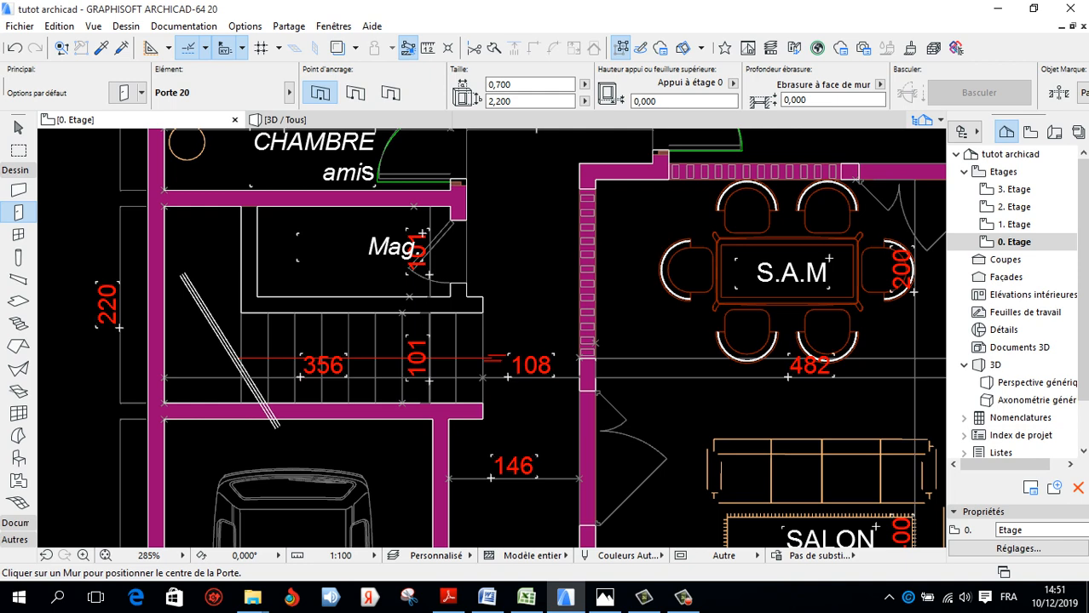
{"action": "scroll", "coordinate": [349, 334], "scroll_direction": "down", "scroll_amount": 1}
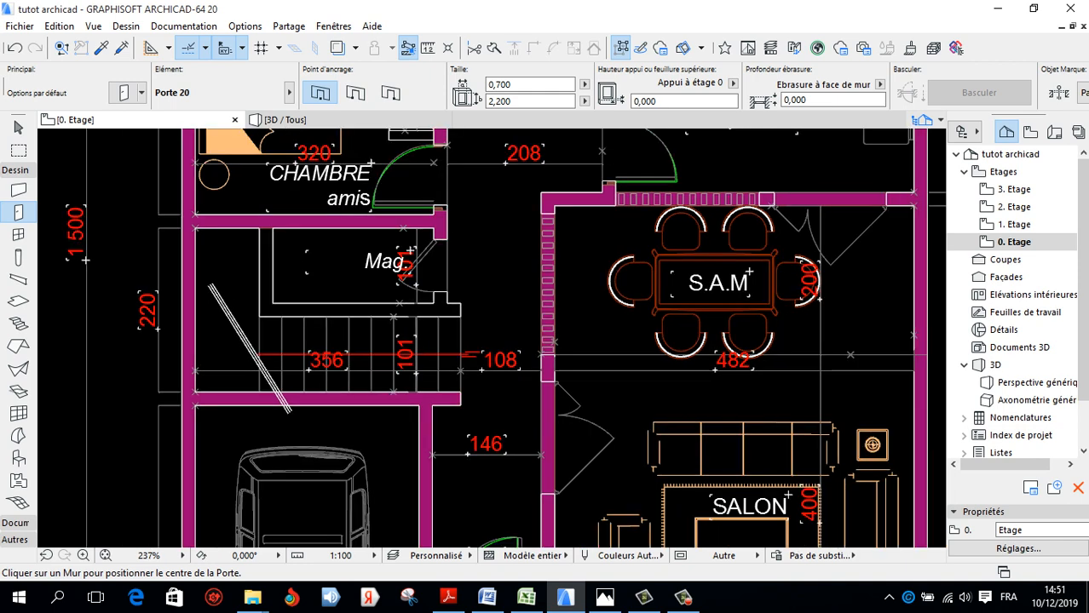
{"action": "scroll", "coordinate": [320, 330], "scroll_direction": "down", "scroll_amount": 4}
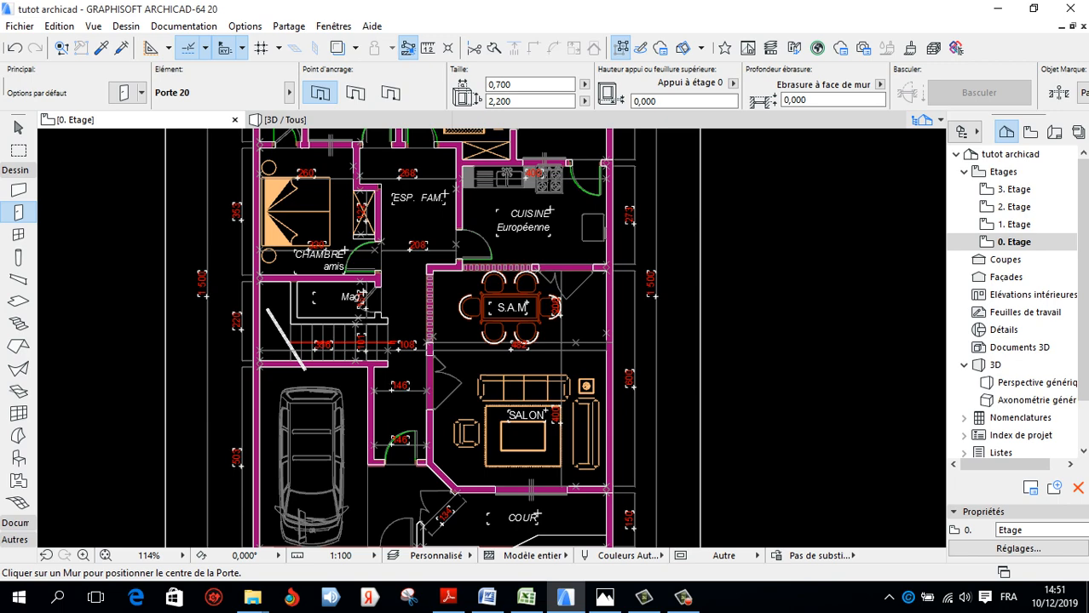
{"action": "scroll", "coordinate": [612, 426], "scroll_direction": "down", "scroll_amount": 3}
{"action": "scroll", "coordinate": [565, 449], "scroll_direction": "up", "scroll_amount": 3}
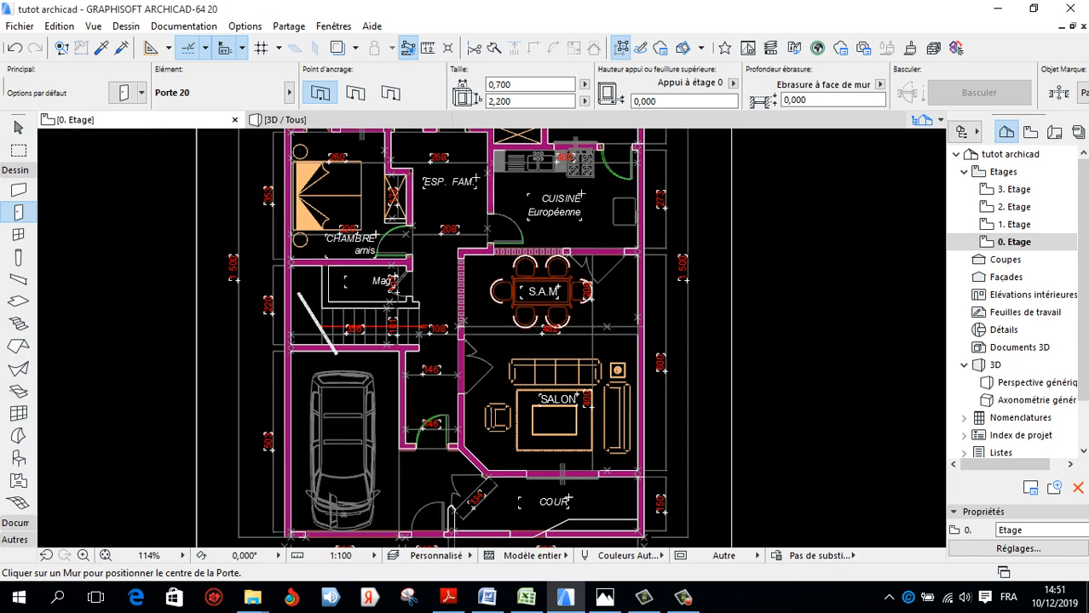
{"action": "scroll", "coordinate": [540, 436], "scroll_direction": "down", "scroll_amount": 5}
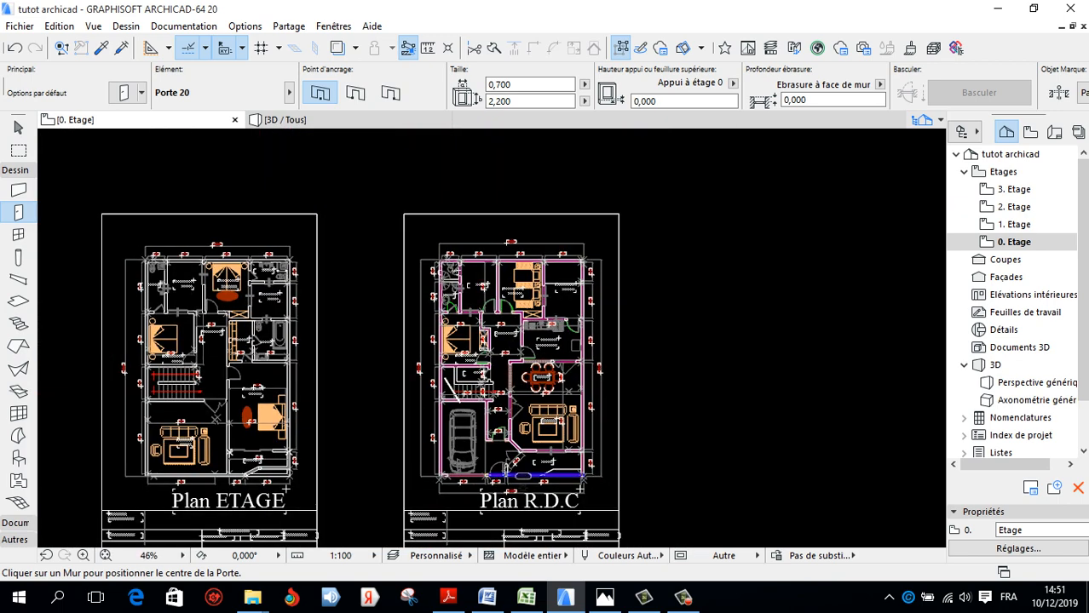
{"action": "scroll", "coordinate": [526, 481], "scroll_direction": "up", "scroll_amount": 4}
{"action": "scroll", "coordinate": [477, 494], "scroll_direction": "up", "scroll_amount": 5}
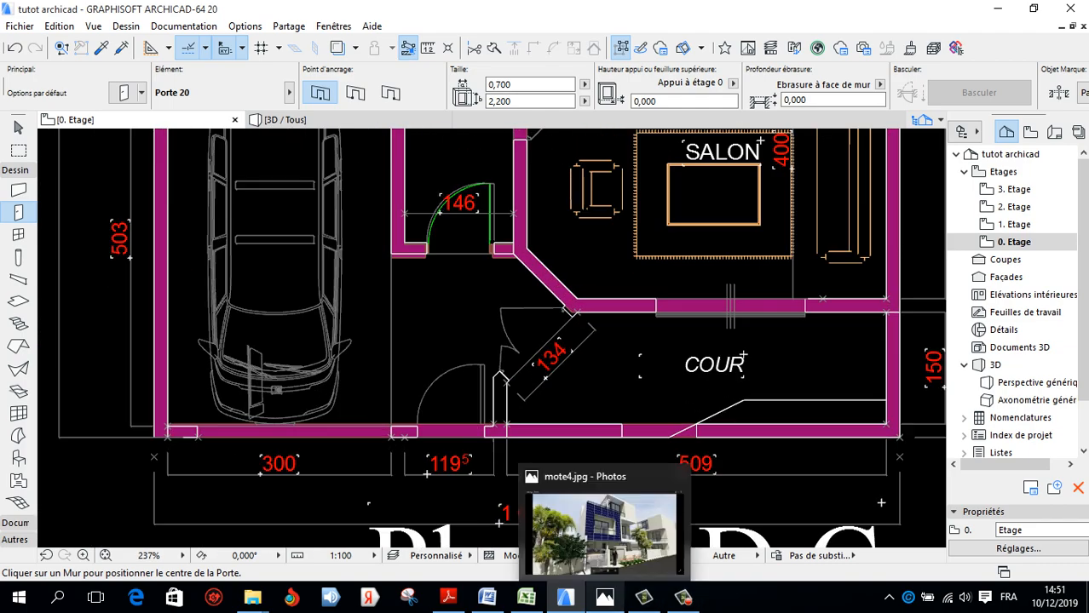
Check the house's entrance in the mote4.jpg reference image in Photos and review the default door settings back in ARCHICAD
{"action": "left_click", "coordinate": [604, 598]}
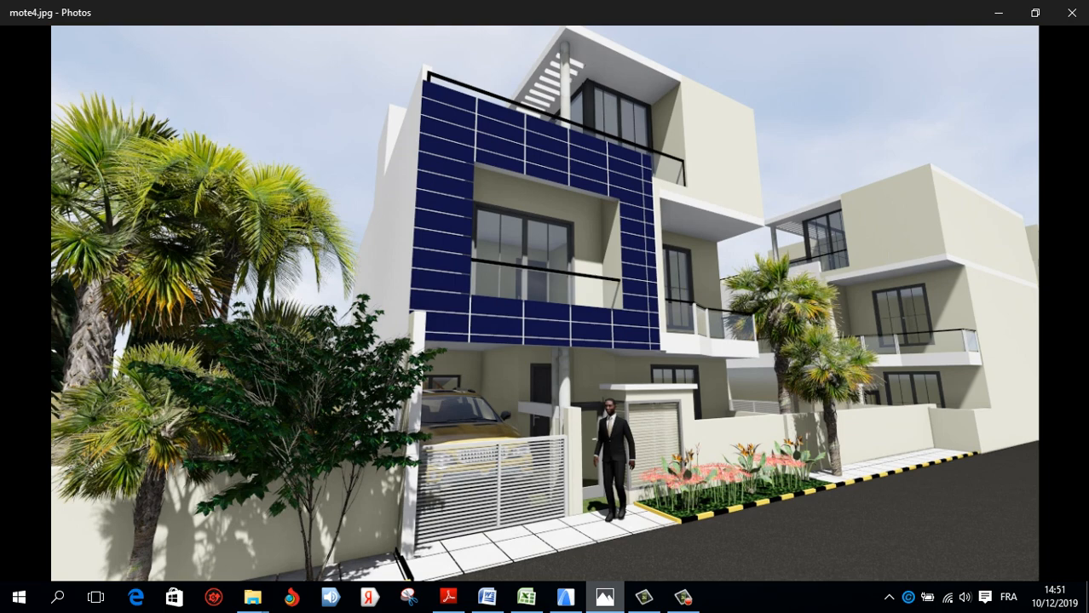
{"action": "left_click", "coordinate": [604, 597]}
{"action": "scroll", "coordinate": [478, 477], "scroll_direction": "up", "scroll_amount": 1}
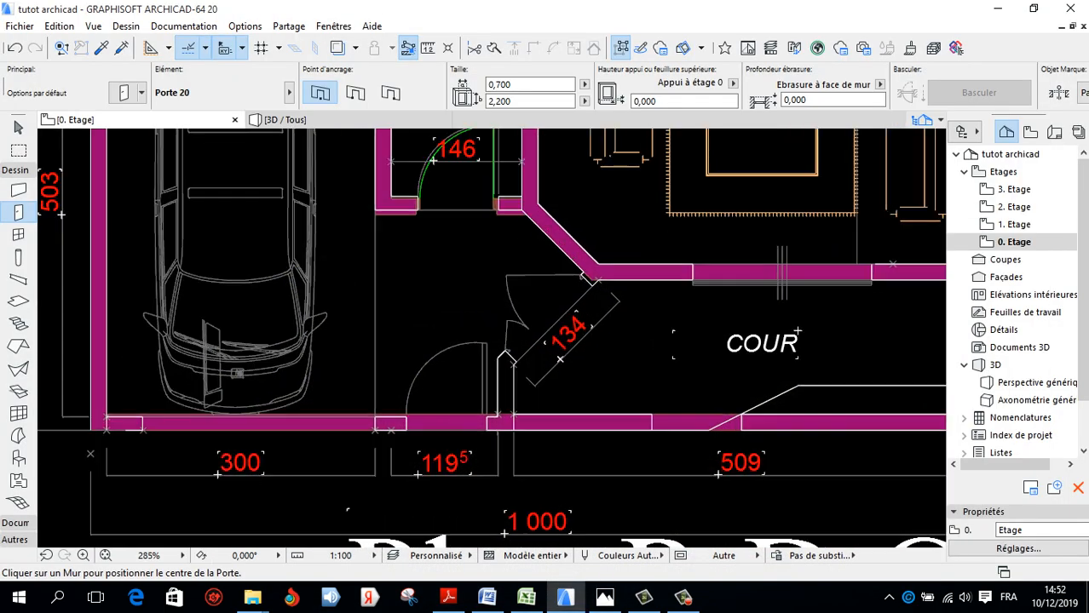
{"action": "left_click", "coordinate": [124, 92]}
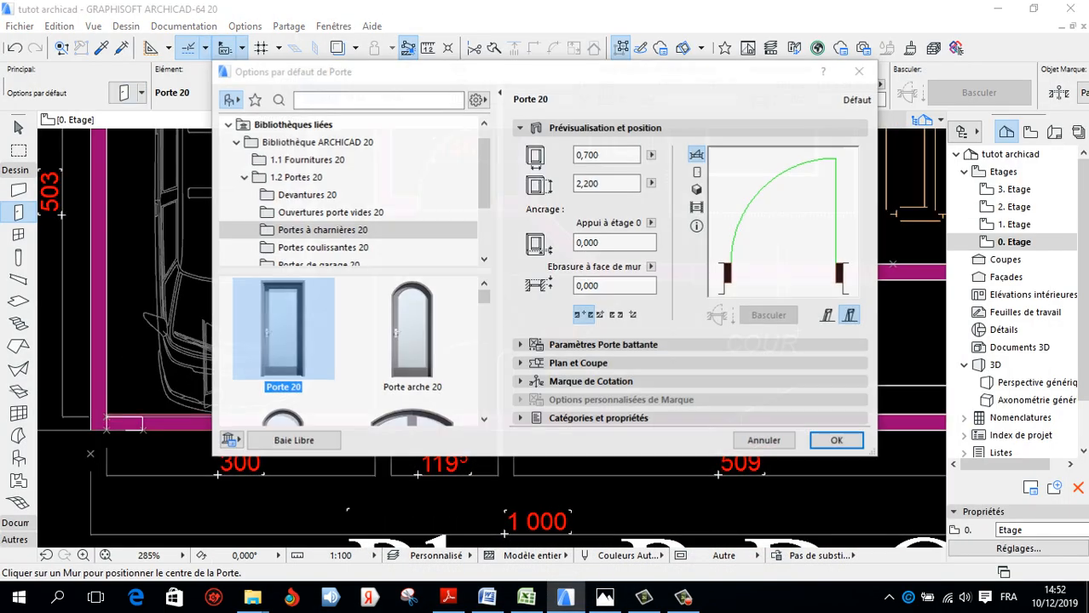
{"action": "key", "text": "Return"}
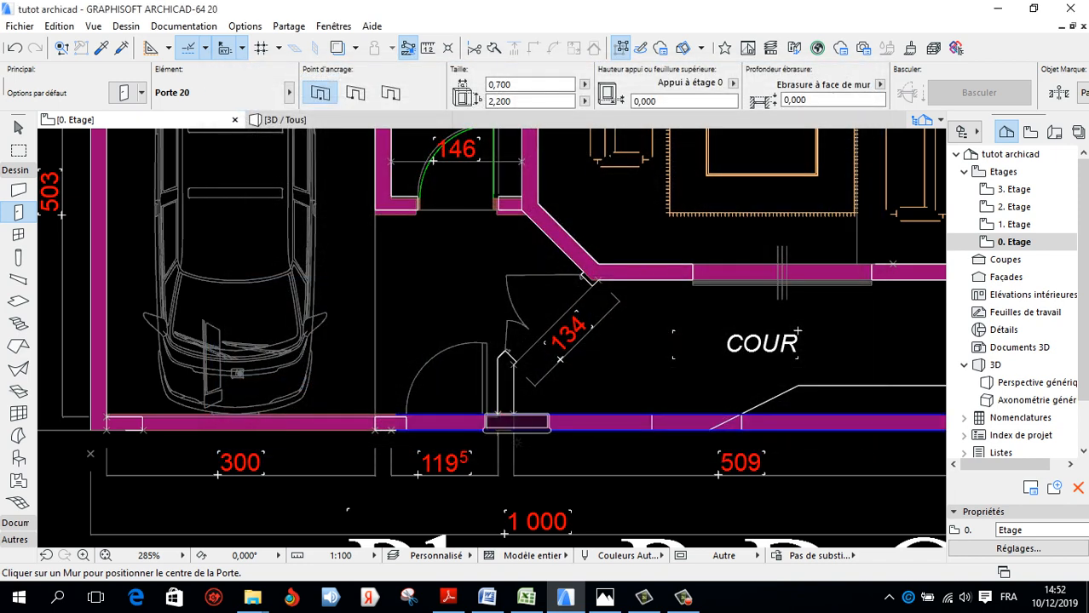
Draw a short wall using the existing walls' settings, from the front wall up to the drawn angled entrance
{"action": "scroll", "coordinate": [511, 409], "scroll_direction": "up", "scroll_amount": 2}
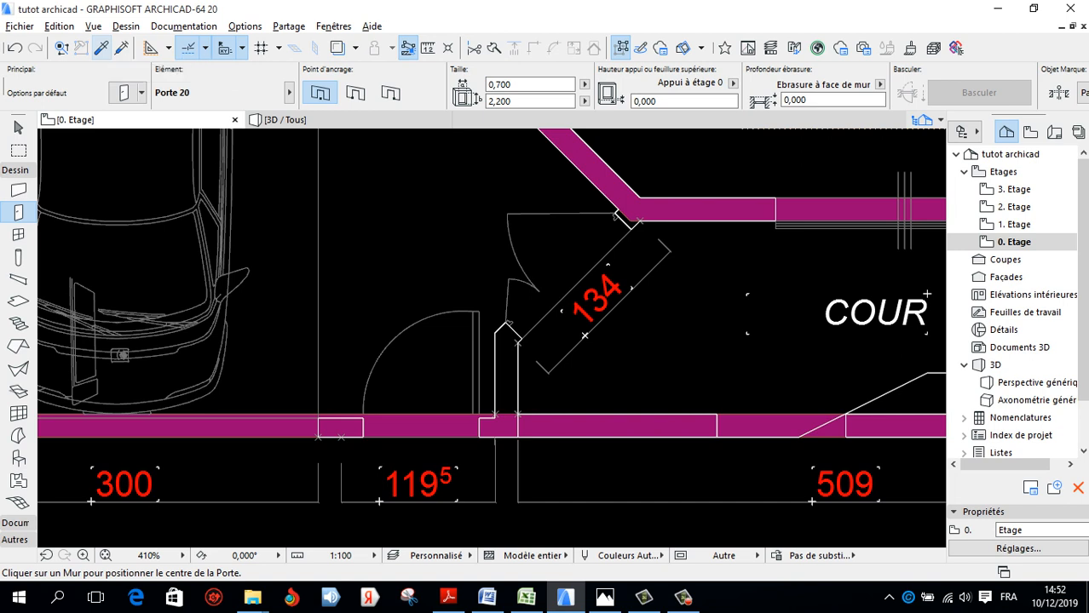
{"action": "key", "text": "alt"}
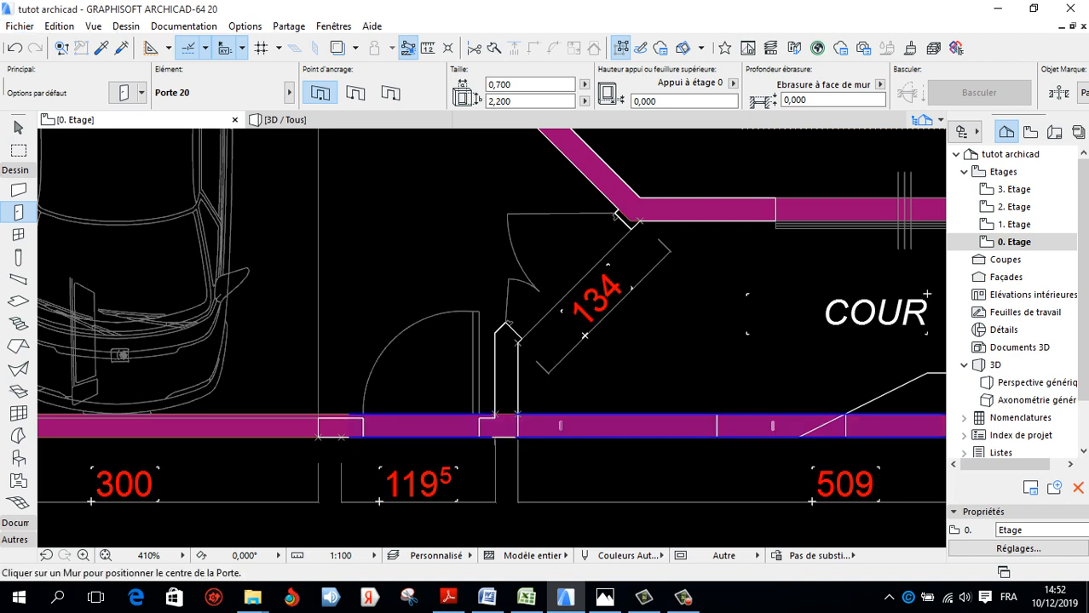
{"action": "left_click", "coordinate": [630, 426], "text": "alt"}
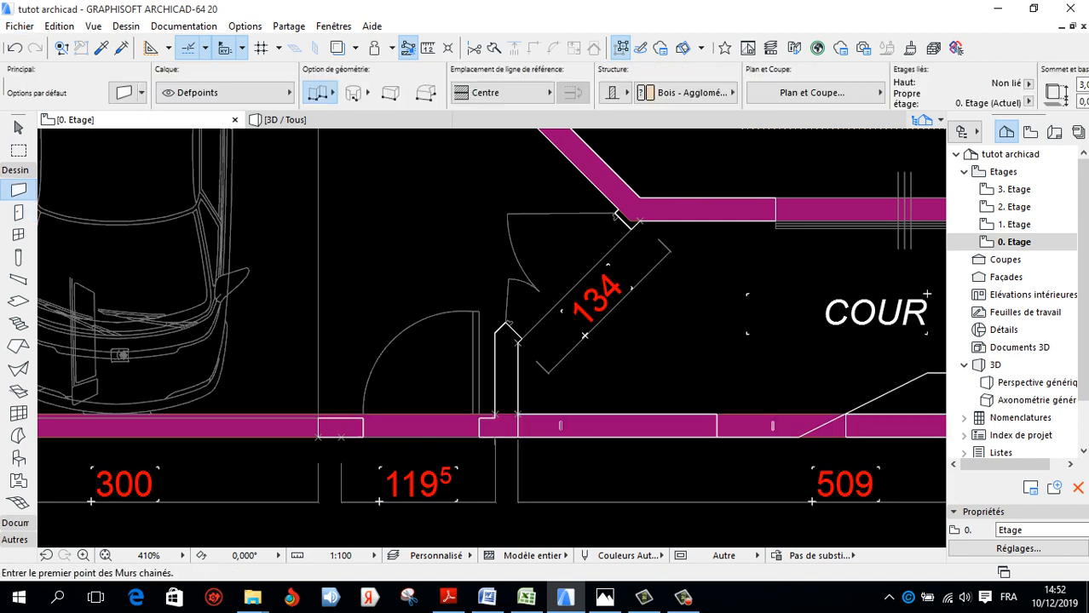
{"action": "left_click", "coordinate": [507, 438]}
{"action": "scroll", "coordinate": [509, 342], "scroll_direction": "up", "scroll_amount": 3}
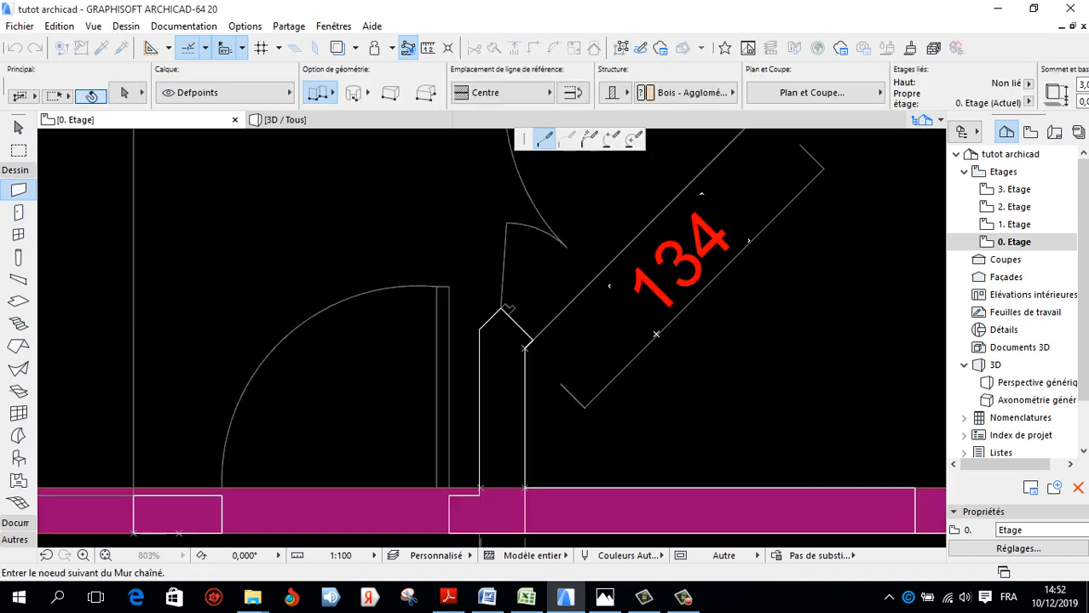
{"action": "double_click", "coordinate": [506, 333]}
{"action": "scroll", "coordinate": [487, 399], "scroll_direction": "down", "scroll_amount": 6}
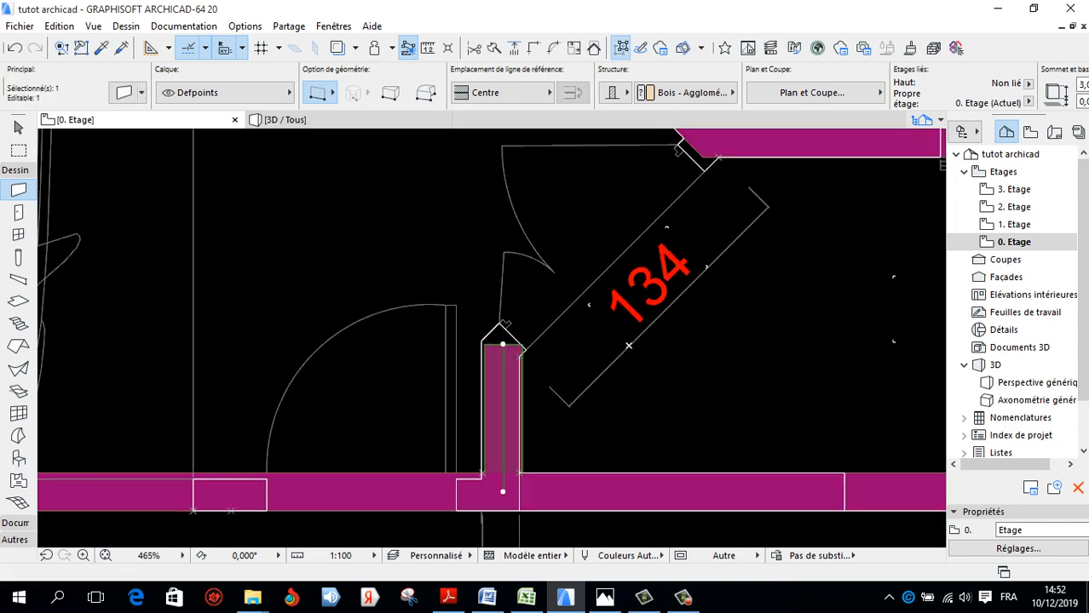
Move the short entrance wall sideways so its edge aligns with the outline on the imported plan
{"action": "scroll", "coordinate": [509, 401], "scroll_direction": "up", "scroll_amount": 6}
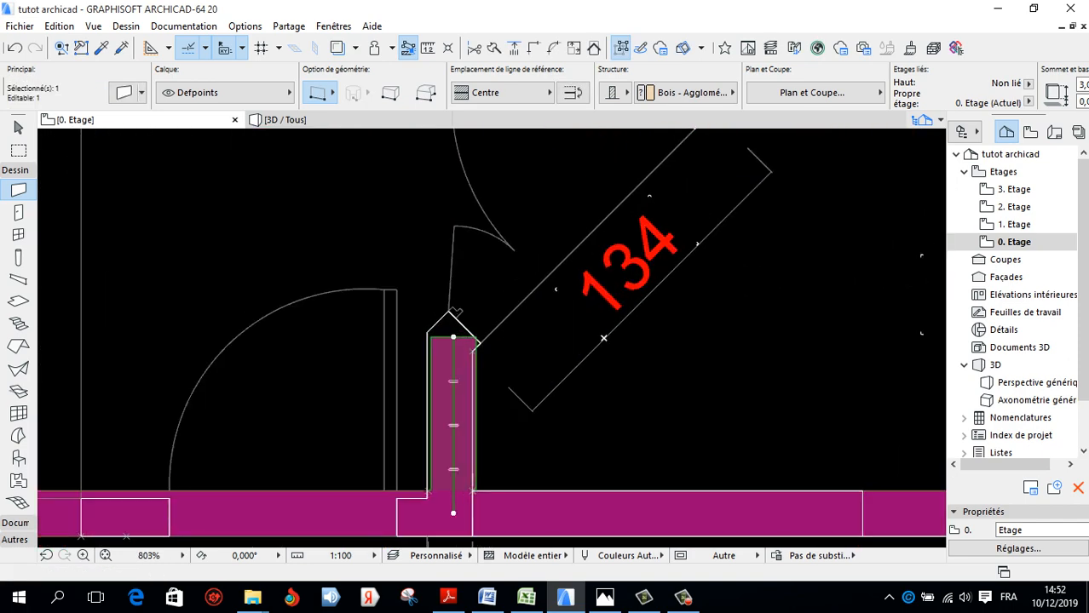
{"action": "key", "text": "ctrl+d"}
{"action": "scroll", "coordinate": [432, 353], "scroll_direction": "up", "scroll_amount": 5}
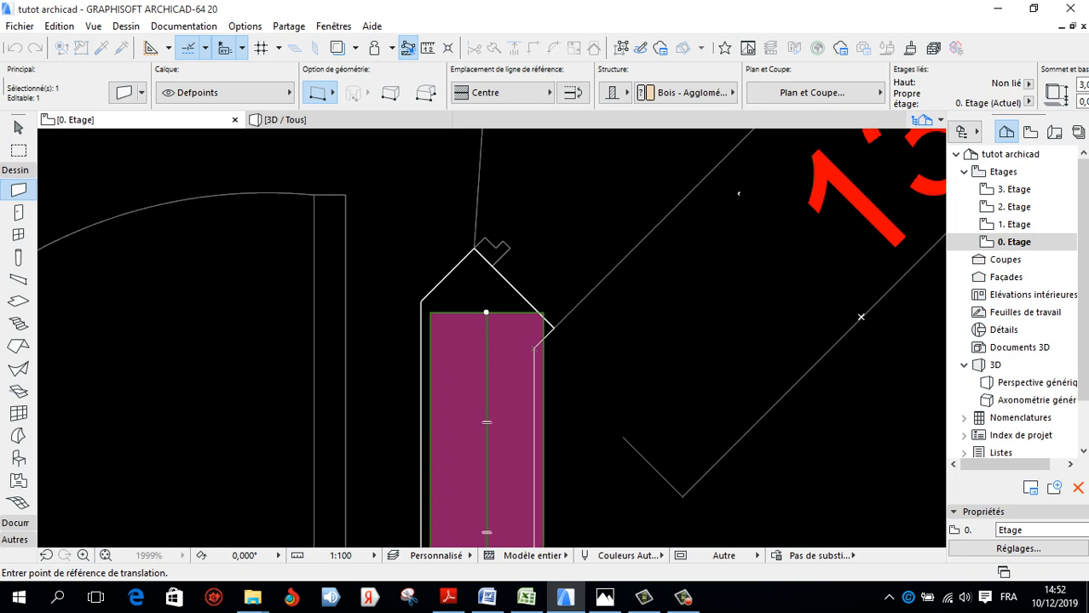
{"action": "left_click", "coordinate": [431, 312]}
{"action": "left_click", "coordinate": [420, 312]}
{"action": "scroll", "coordinate": [559, 347], "scroll_direction": "down", "scroll_amount": 6}
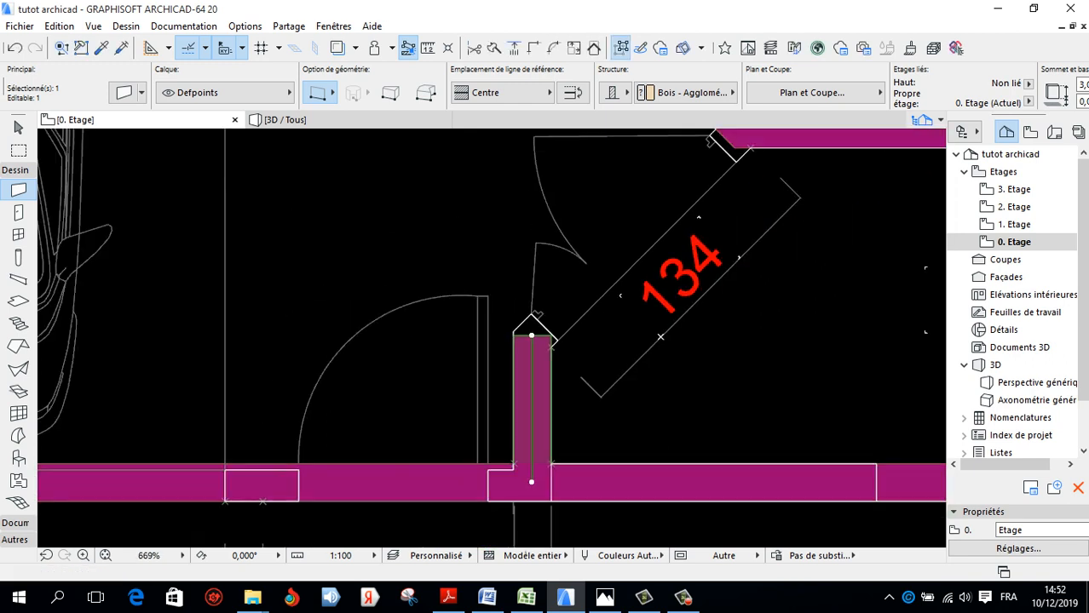
{"action": "key", "text": "Escape"}
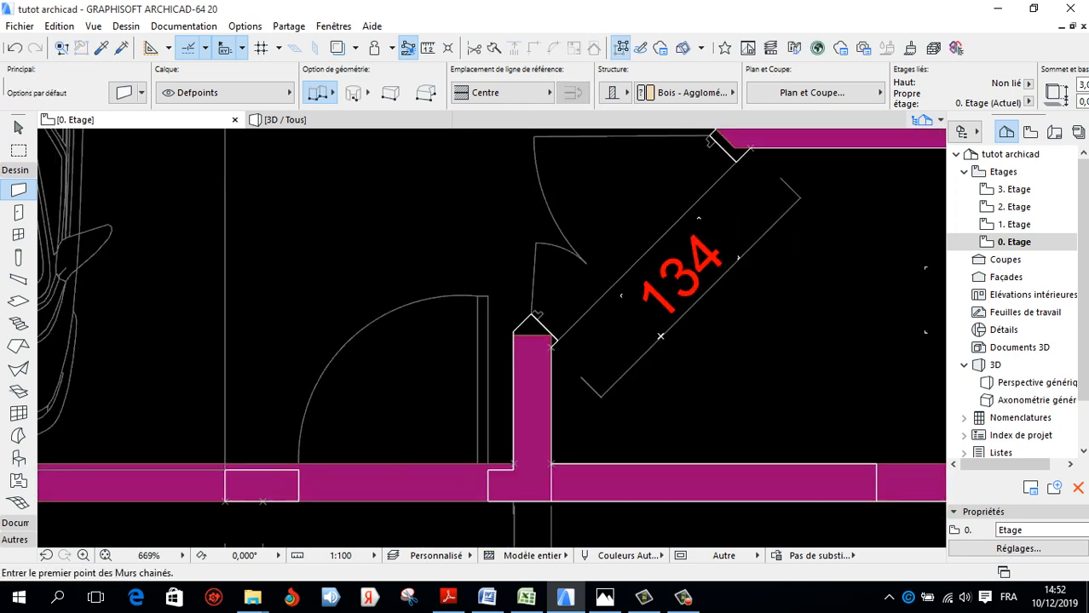
Draw a 45° wall across the angled entrance, from the top of the short wall to the salon wall corner
{"action": "left_click", "coordinate": [553, 338]}
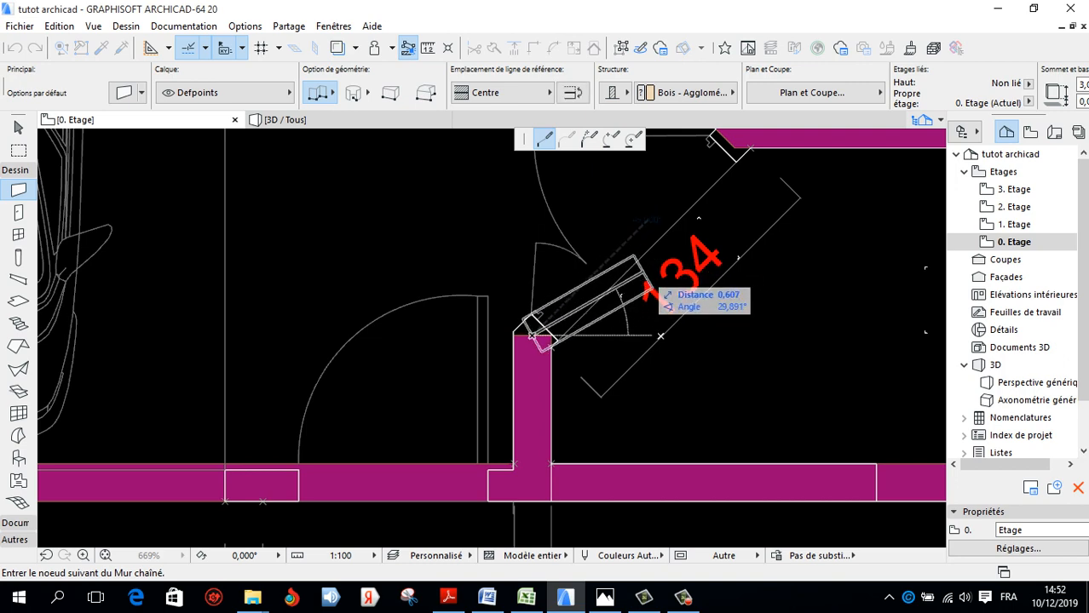
{"action": "scroll", "coordinate": [640, 282], "scroll_direction": "down", "scroll_amount": 4}
{"action": "scroll", "coordinate": [687, 211], "scroll_direction": "up", "scroll_amount": 5}
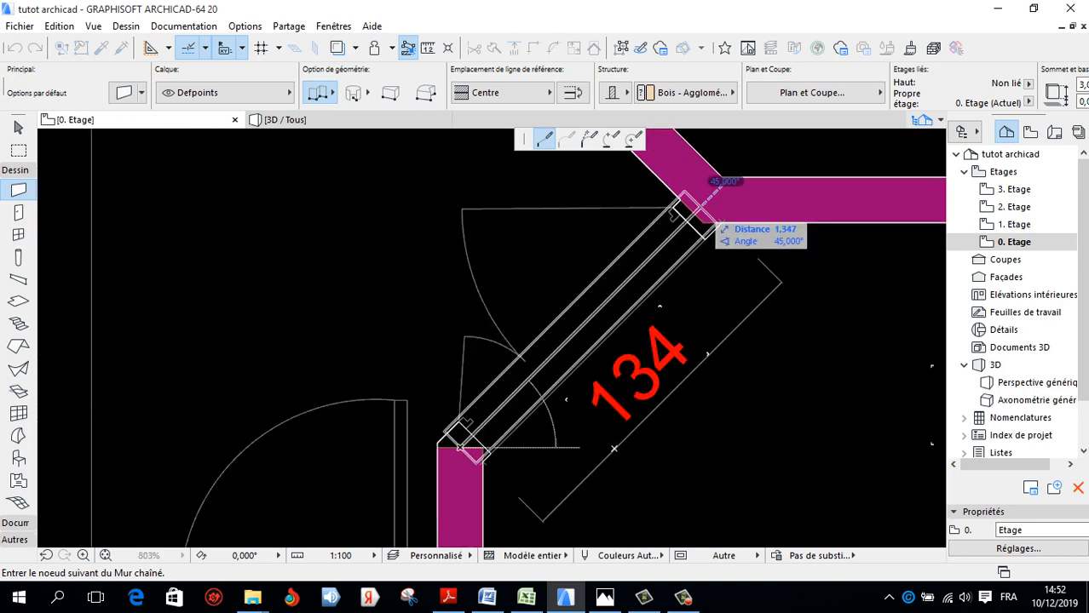
{"action": "double_click", "coordinate": [704, 223]}
Move the 45° entrance wall perpendicular to its length so its outer face meets the line on the imported plan
{"action": "left_click", "coordinate": [682, 256], "text": "shift"}
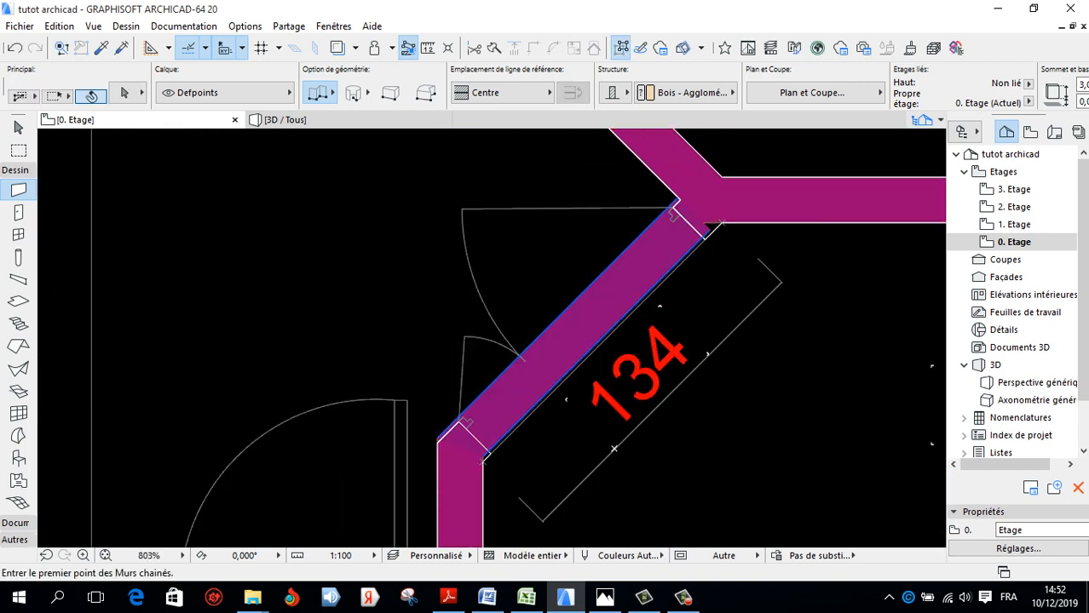
{"action": "scroll", "coordinate": [686, 269], "scroll_direction": "up", "scroll_amount": 3}
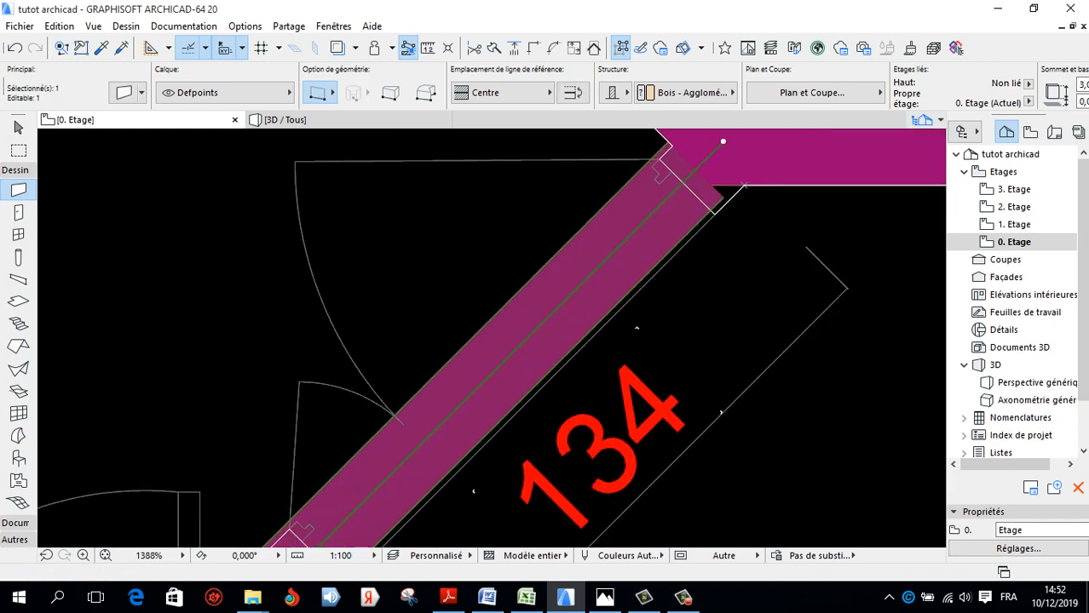
{"action": "key", "text": "ctrl+d"}
{"action": "scroll", "coordinate": [714, 203], "scroll_direction": "up", "scroll_amount": 6}
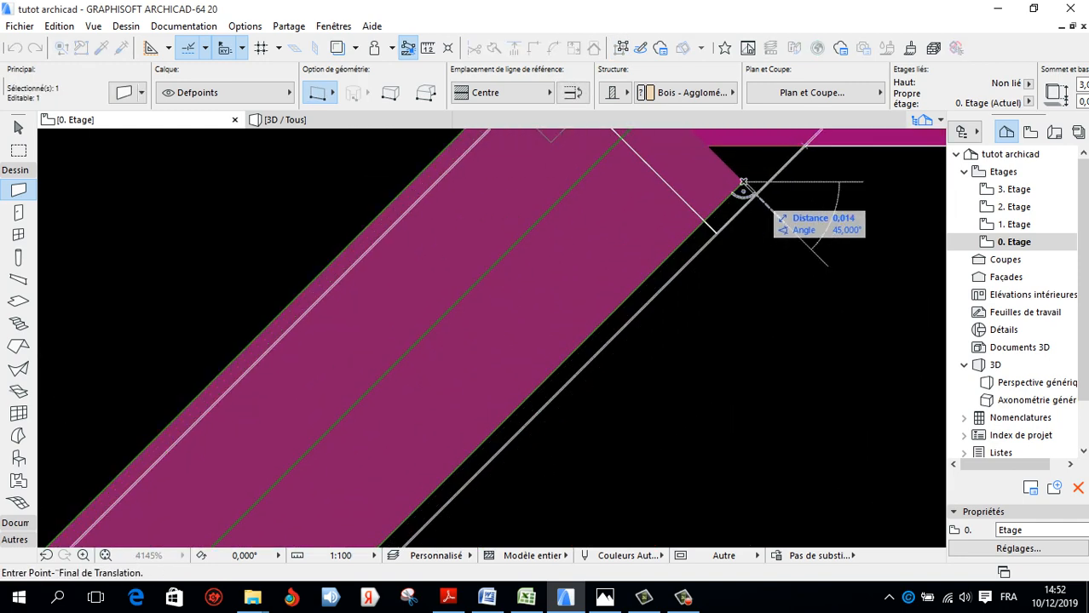
{"action": "scroll", "coordinate": [715, 229], "scroll_direction": "down", "scroll_amount": 10}
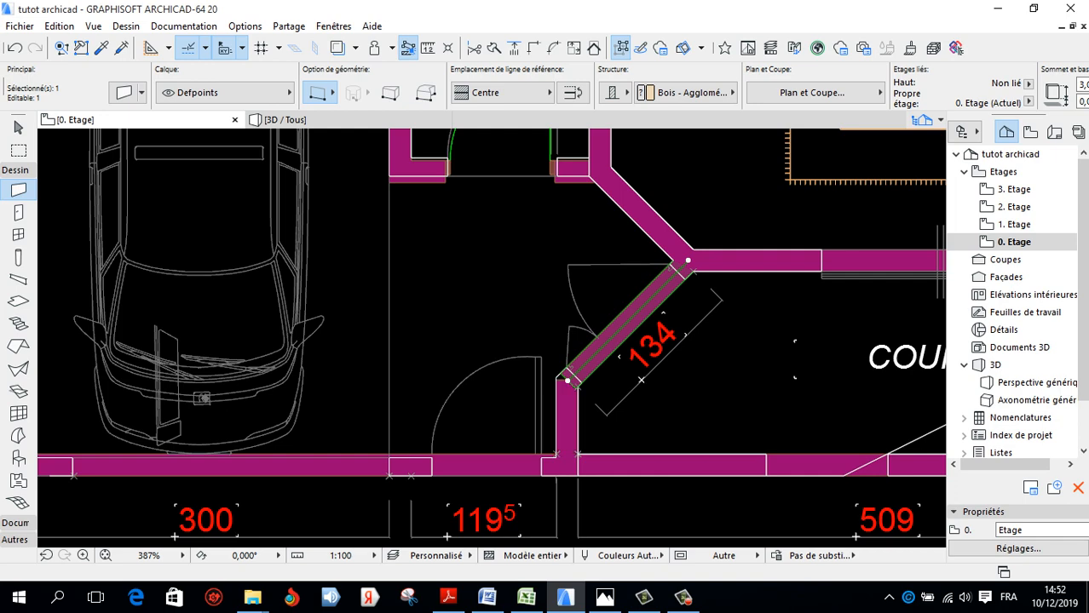
{"action": "key", "text": "Escape"}
Join the short wall and the 45° entrance wall into a clean corner with the Intersect command
{"action": "scroll", "coordinate": [599, 402], "scroll_direction": "up", "scroll_amount": 3}
{"action": "left_click", "coordinate": [560, 415], "text": "shift"}
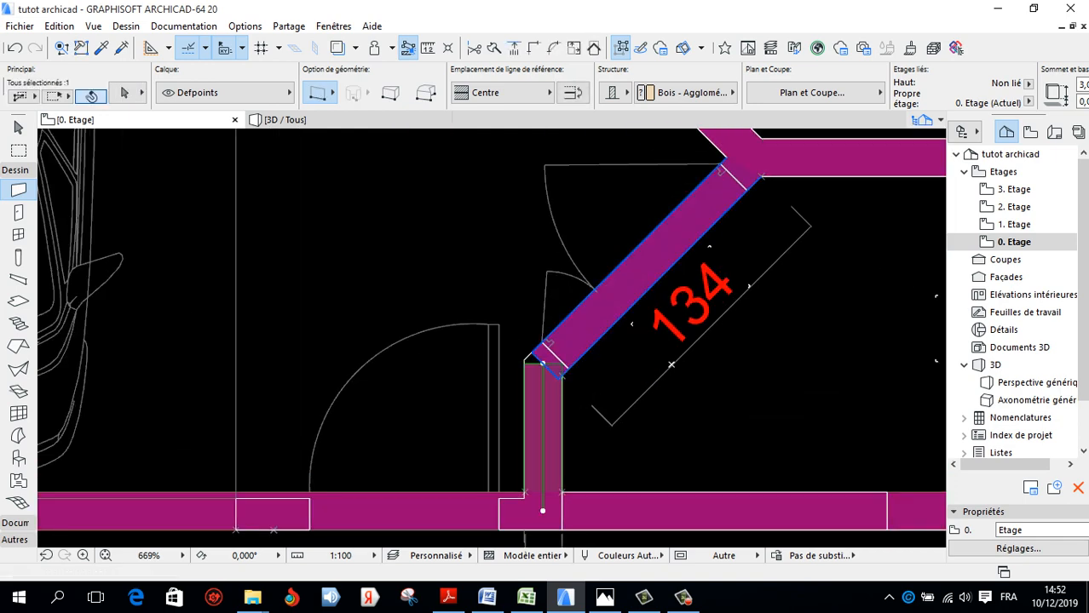
{"action": "left_click", "coordinate": [647, 262], "text": "shift"}
{"action": "left_click", "coordinate": [534, 48]}
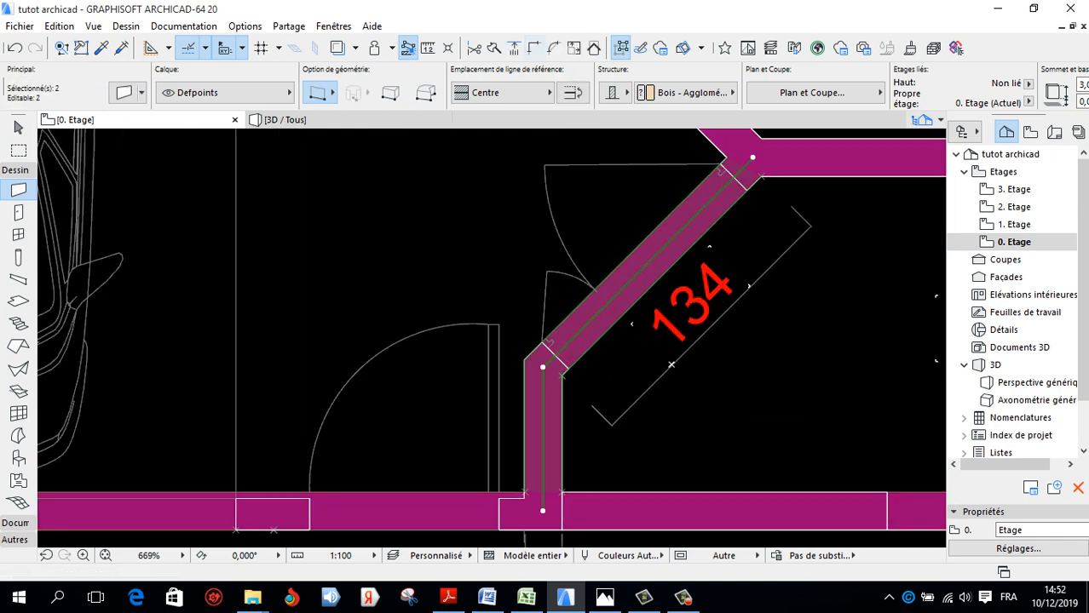
{"action": "key", "text": "Escape"}
{"action": "scroll", "coordinate": [615, 322], "scroll_direction": "down", "scroll_amount": 5}
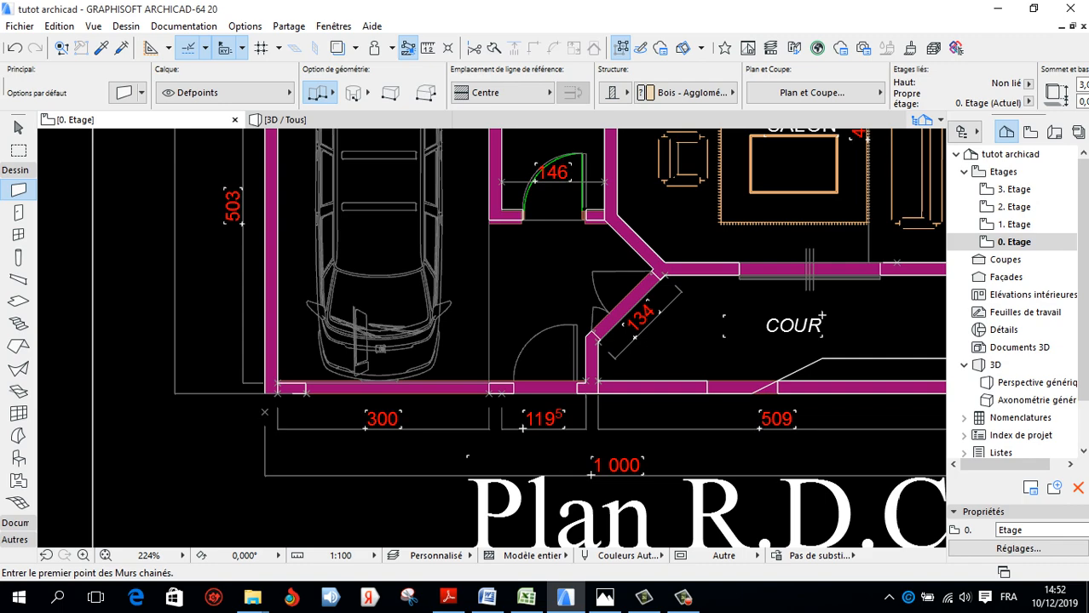
Review the default Porte 20 settings for model surfaces, opening type and angle, and door leaf type
{"action": "double_click", "coordinate": [18, 212]}
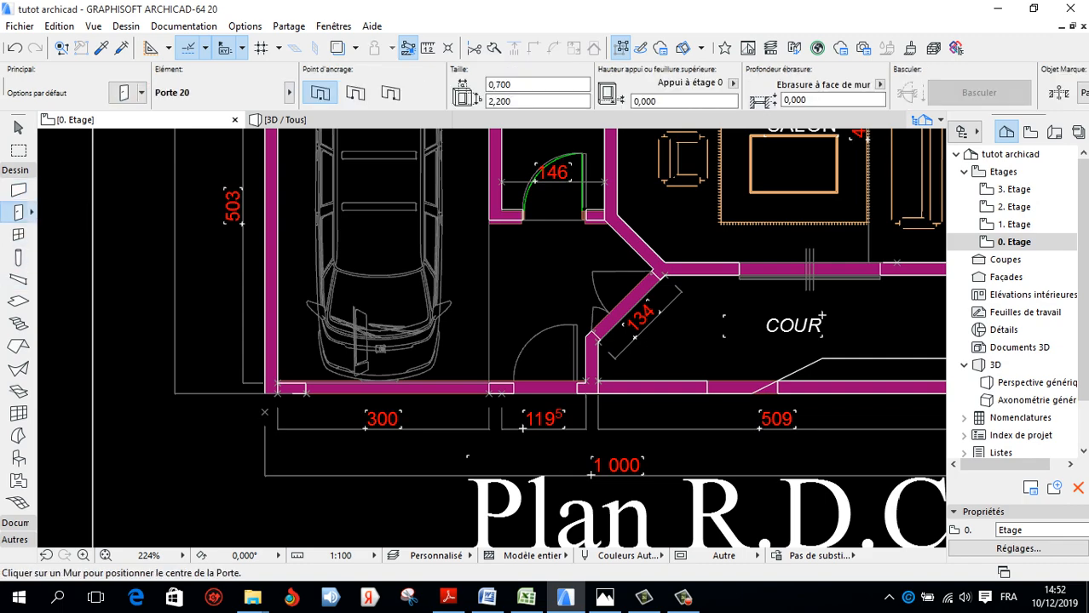
{"action": "left_click", "coordinate": [283, 332]}
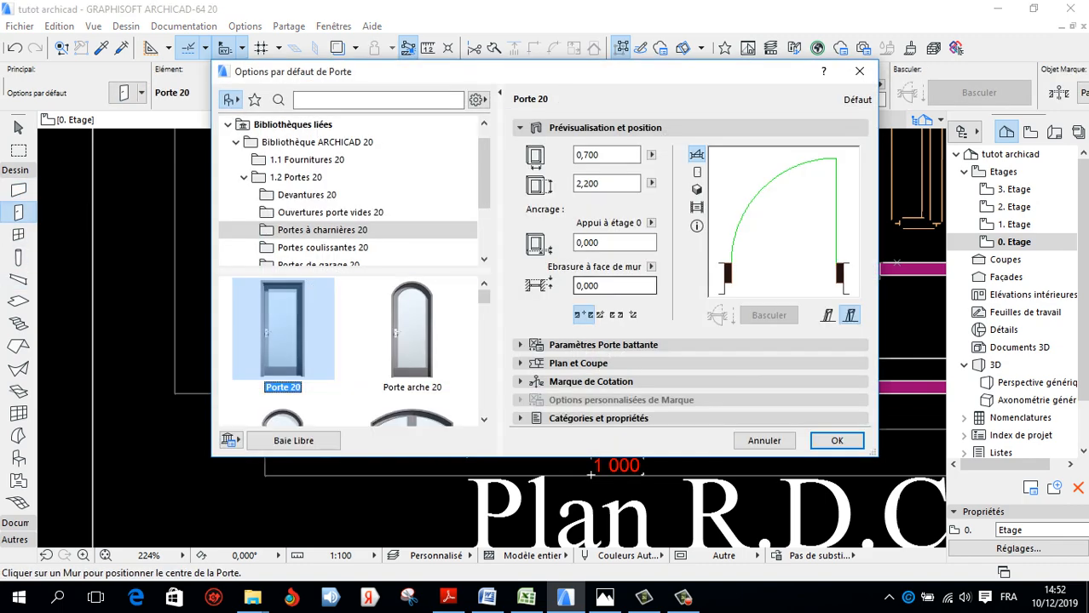
{"action": "left_click", "coordinate": [603, 344]}
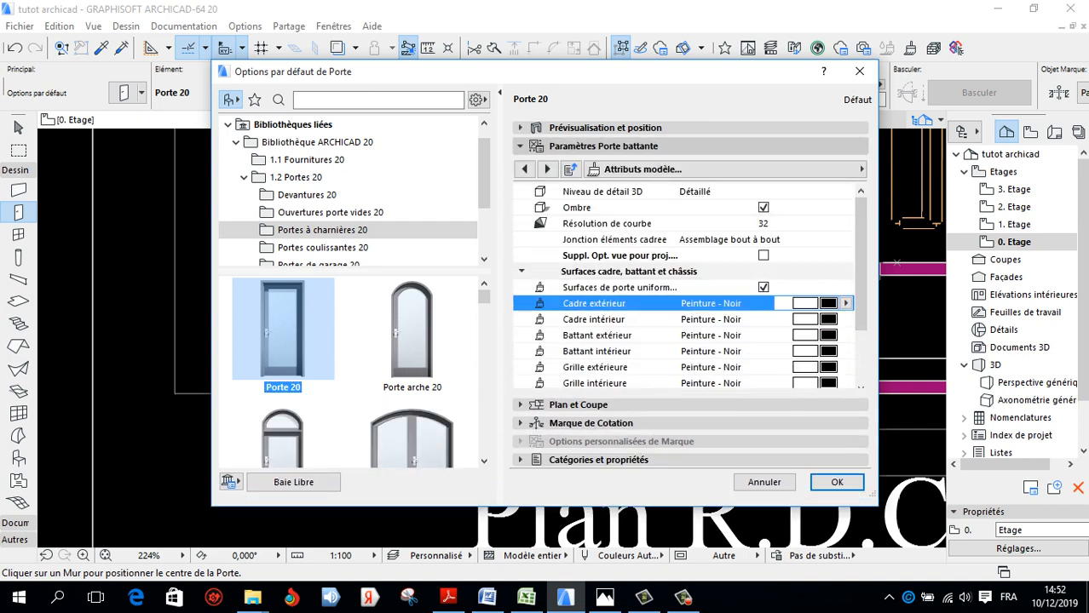
{"action": "left_click", "coordinate": [596, 351]}
{"action": "left_click", "coordinate": [642, 168]}
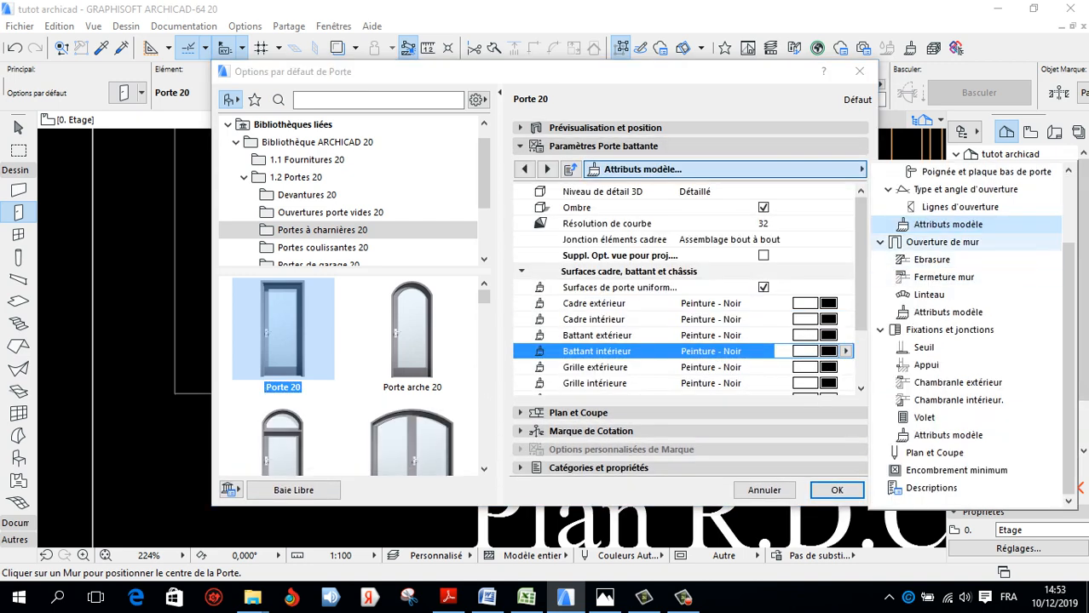
{"action": "left_click", "coordinate": [966, 189]}
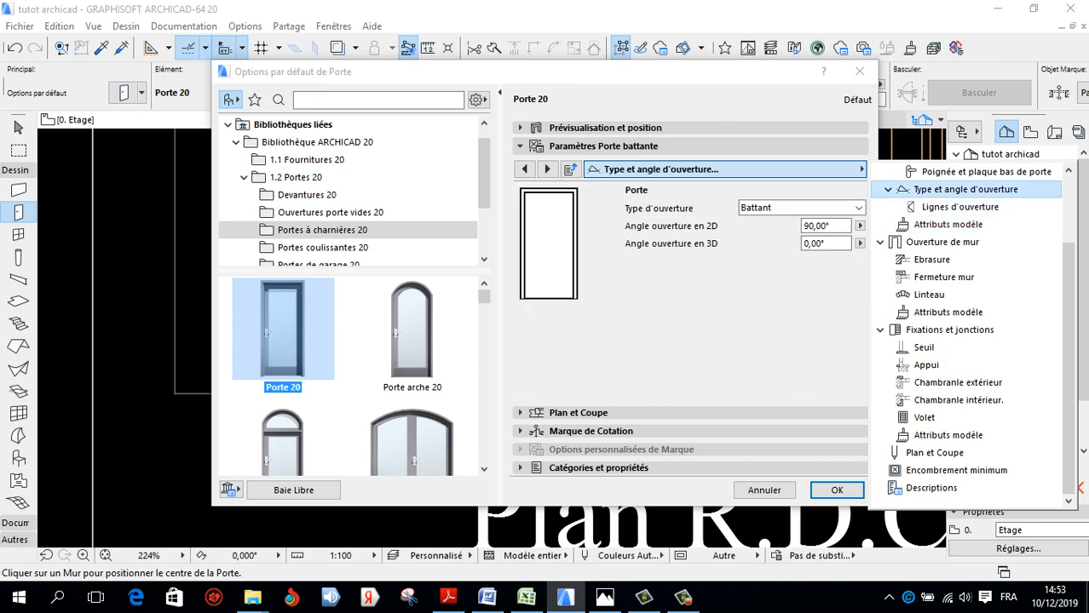
{"action": "scroll", "coordinate": [963, 224], "scroll_direction": "up", "scroll_amount": 2}
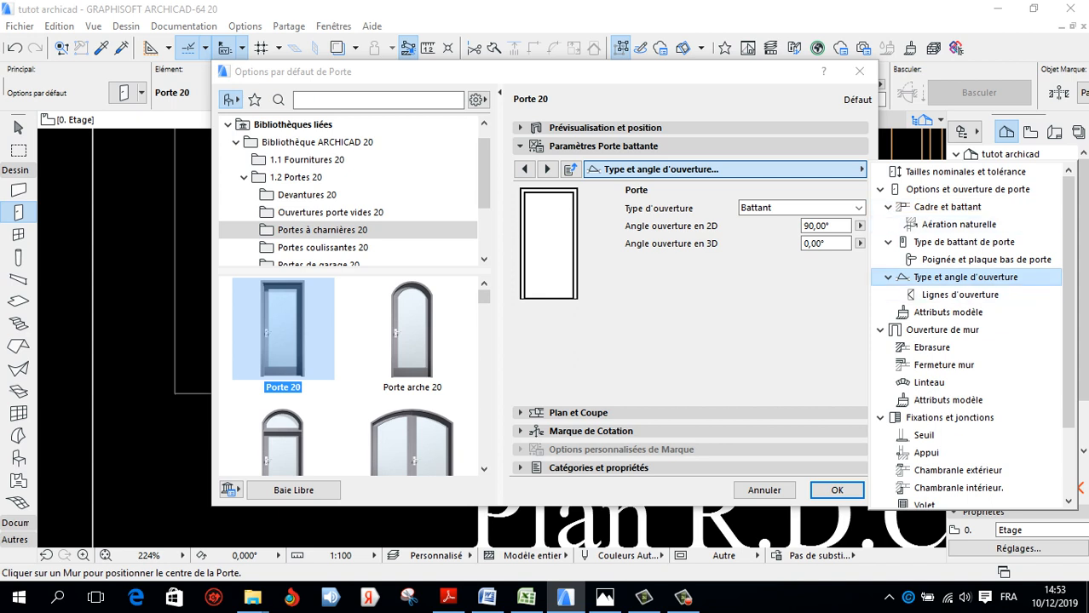
{"action": "left_click", "coordinate": [963, 242]}
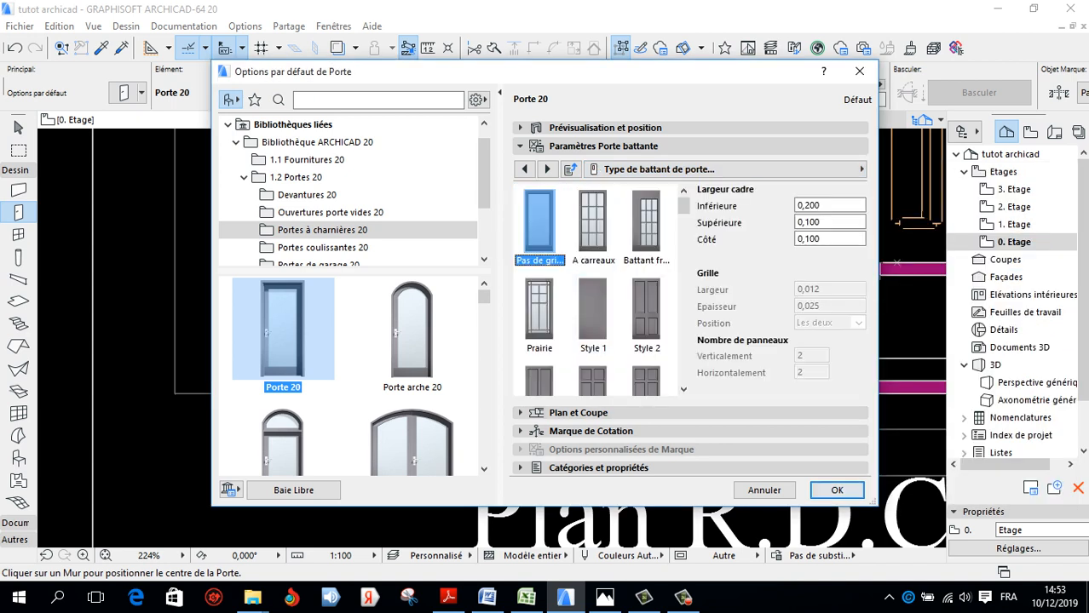
{"action": "left_click", "coordinate": [837, 490]}
Set the default door's width to 1.000 and place it in the front wall opening beside the garage, swinging inward
{"action": "scroll", "coordinate": [549, 368], "scroll_direction": "up", "scroll_amount": 4}
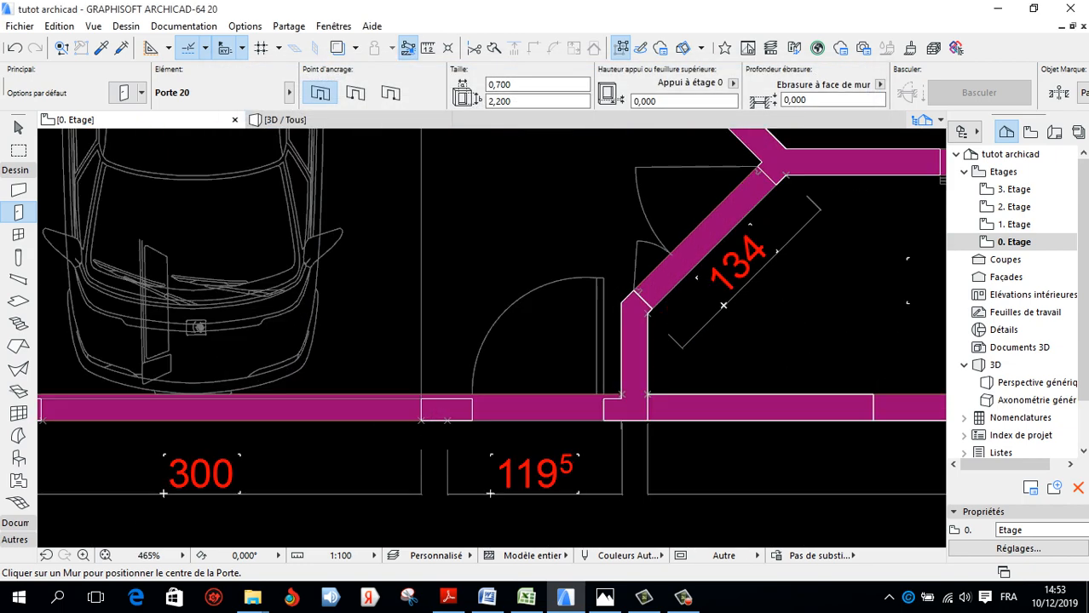
{"action": "scroll", "coordinate": [550, 410], "scroll_direction": "down", "scroll_amount": 5}
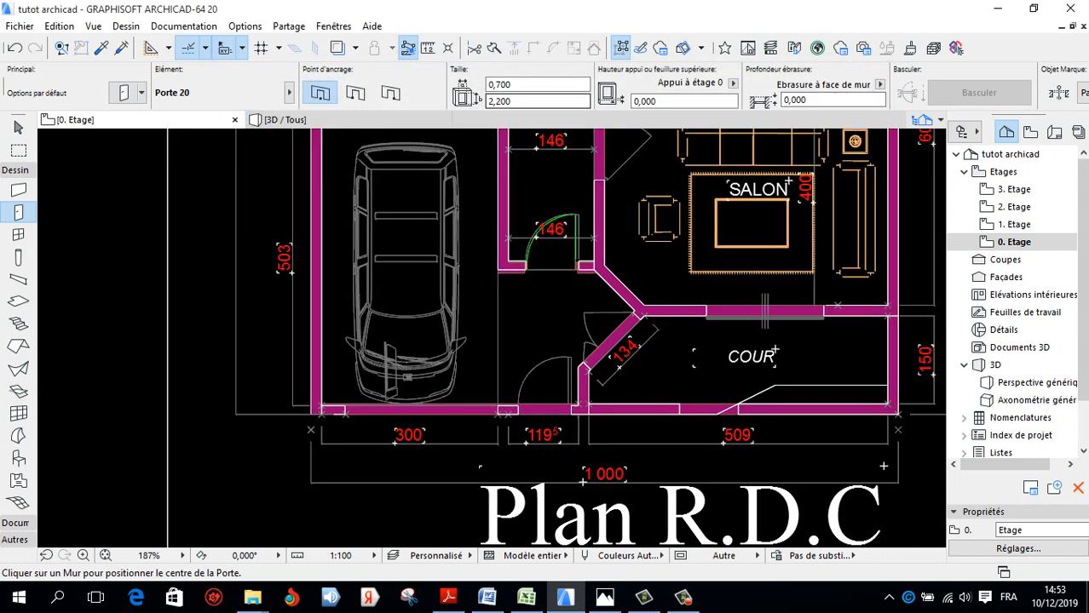
{"action": "double_click", "coordinate": [512, 84]}
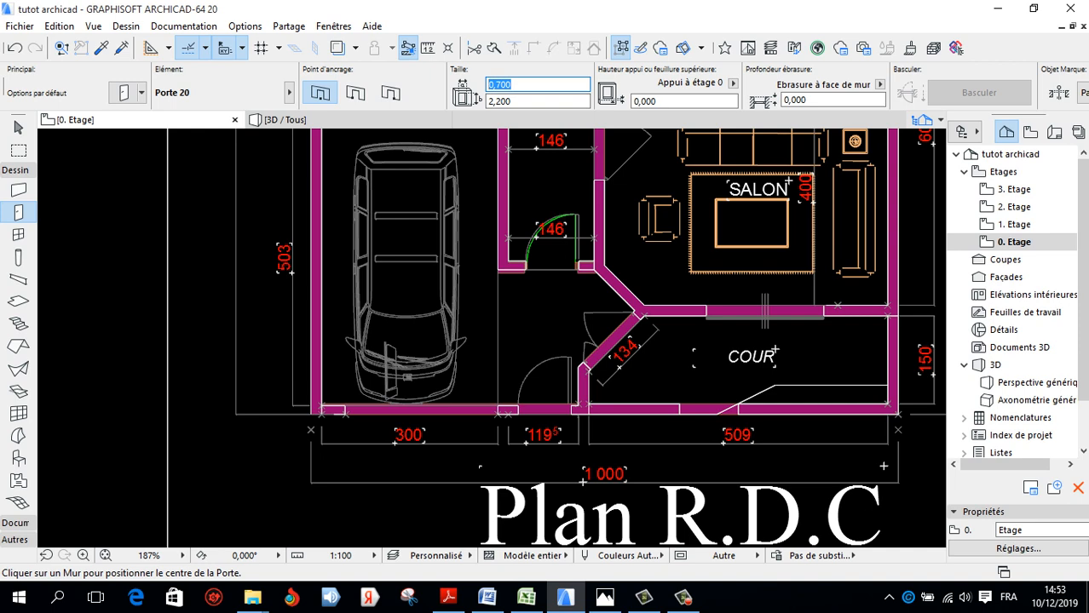
{"action": "type", "text": "1"}
{"action": "key", "text": "Return"}
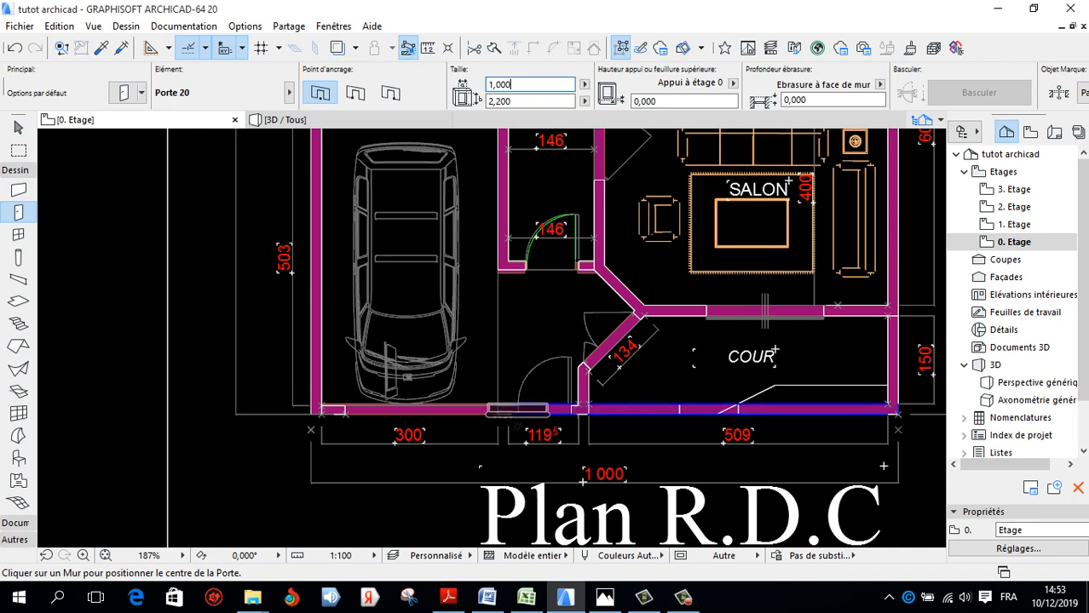
{"action": "scroll", "coordinate": [547, 417], "scroll_direction": "up", "scroll_amount": 3}
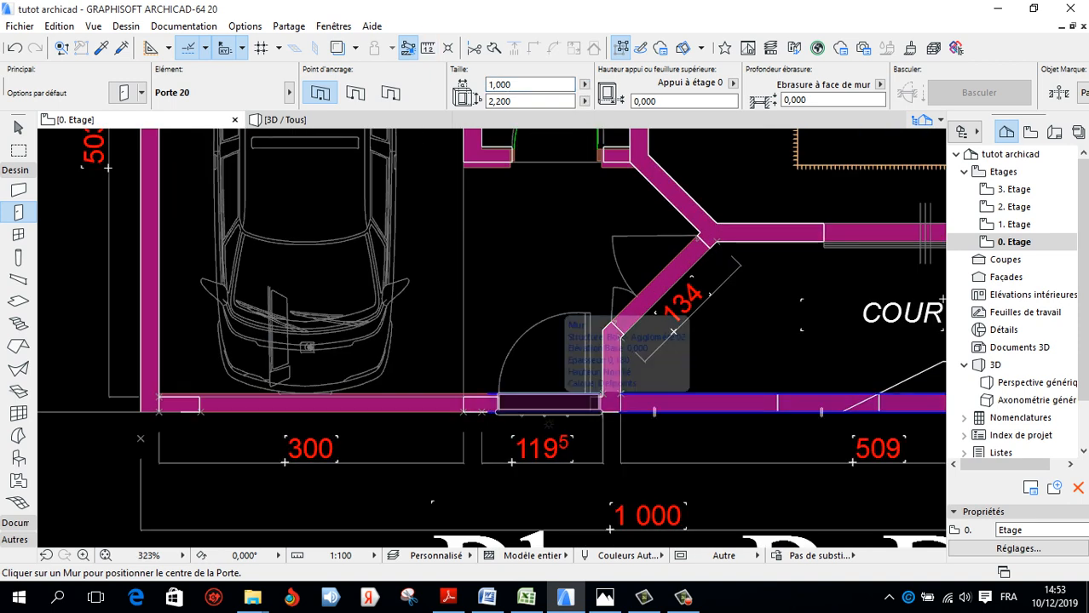
{"action": "left_click", "coordinate": [545, 407]}
{"action": "left_click", "coordinate": [606, 381]}
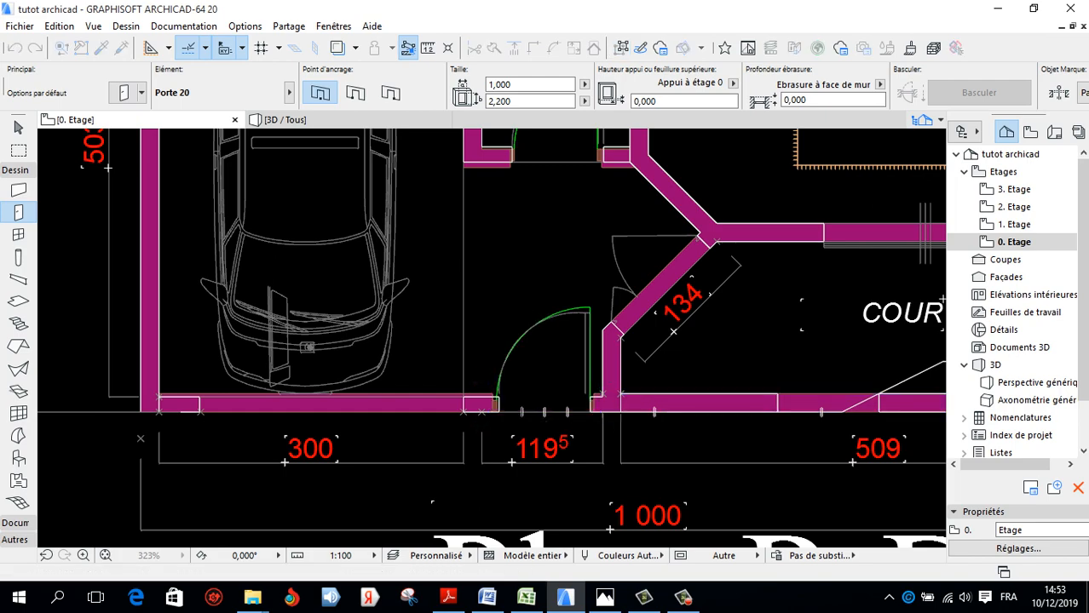
Split the garage front wall into three segments at the inner edges of both posts drawn on the imported plan
{"action": "scroll", "coordinate": [523, 426], "scroll_direction": "down", "scroll_amount": 5}
{"action": "scroll", "coordinate": [478, 430], "scroll_direction": "up", "scroll_amount": 10}
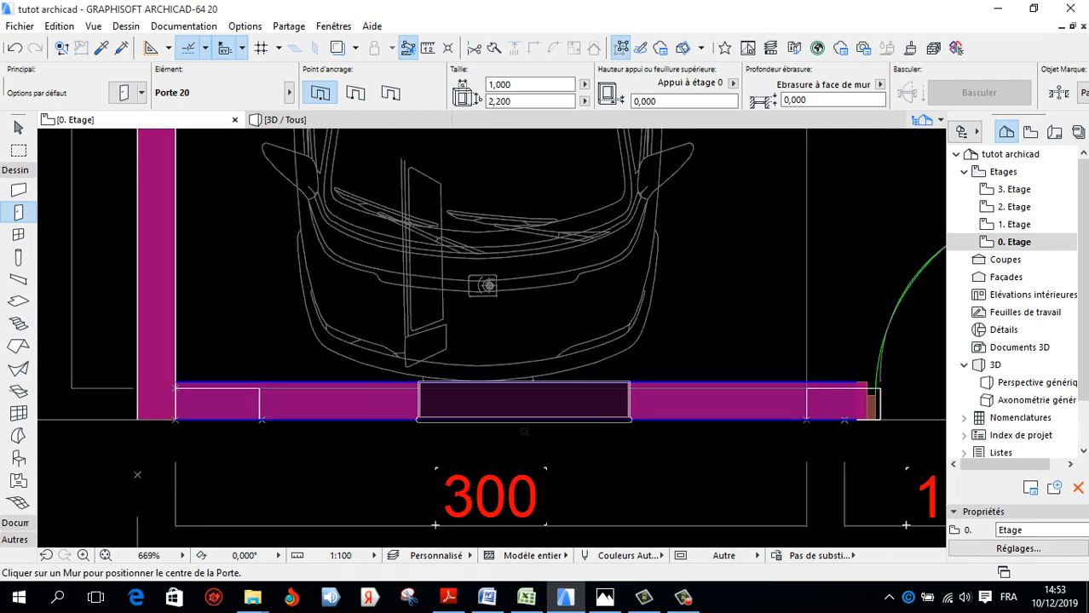
{"action": "left_click", "coordinate": [523, 419], "text": "shift"}
{"action": "left_click", "coordinate": [515, 401]}
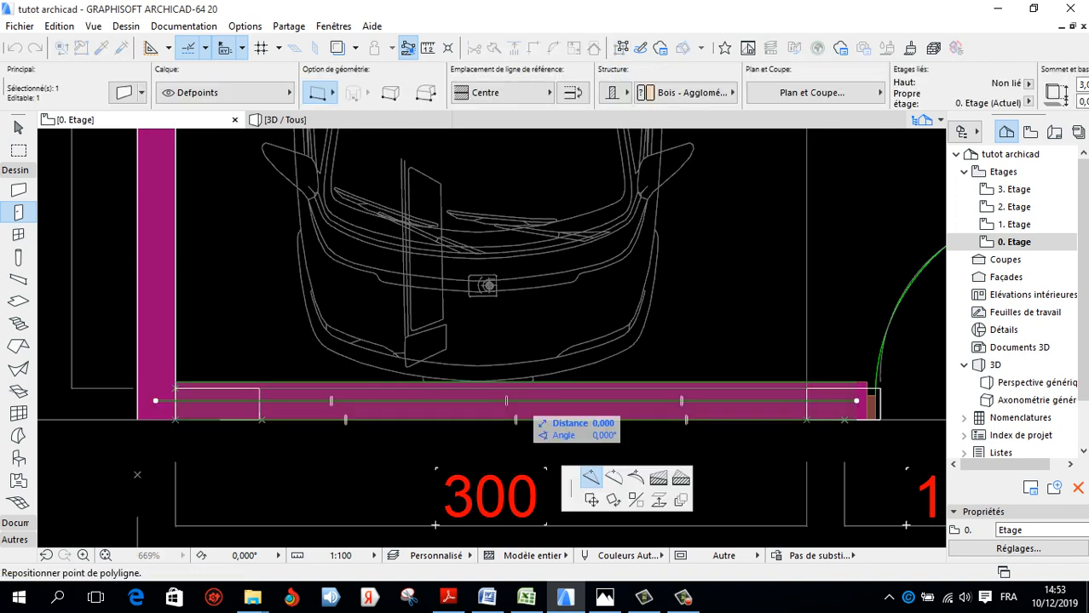
{"action": "left_click", "coordinate": [259, 401]}
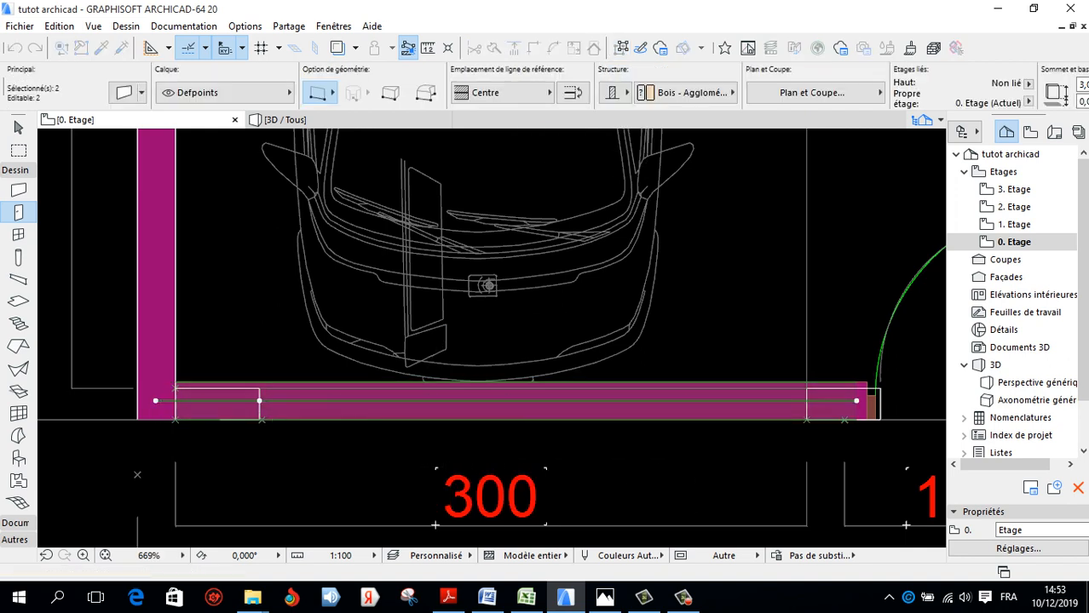
{"action": "left_click", "coordinate": [603, 400]}
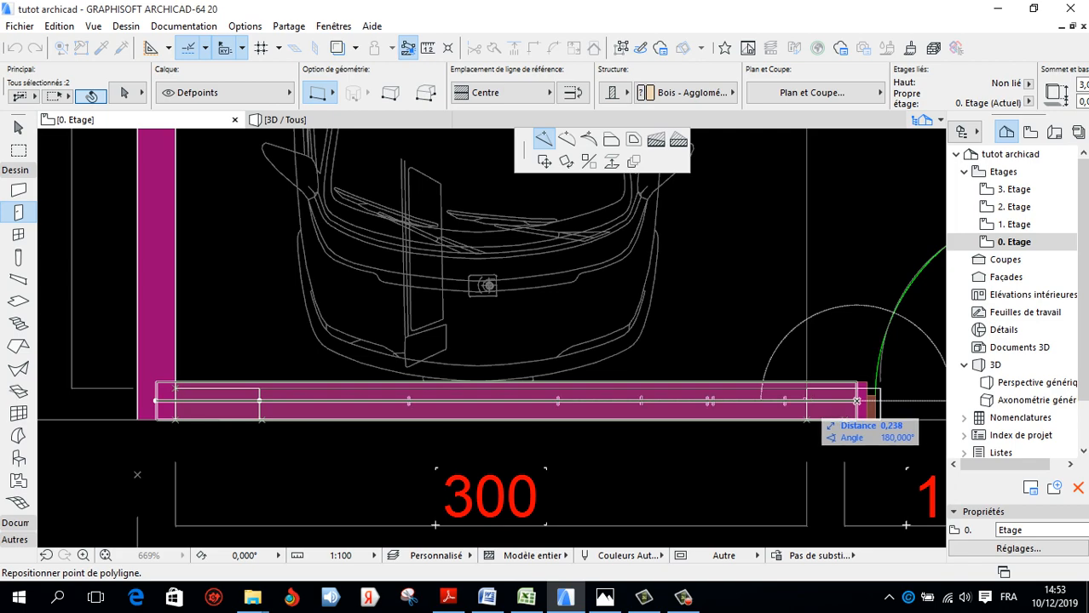
{"action": "left_click", "coordinate": [806, 401]}
Examine the garage gate and boundary wall in the mote4.jpg rendering, and return to the ARCHICAD plan
{"action": "left_click", "coordinate": [605, 598]}
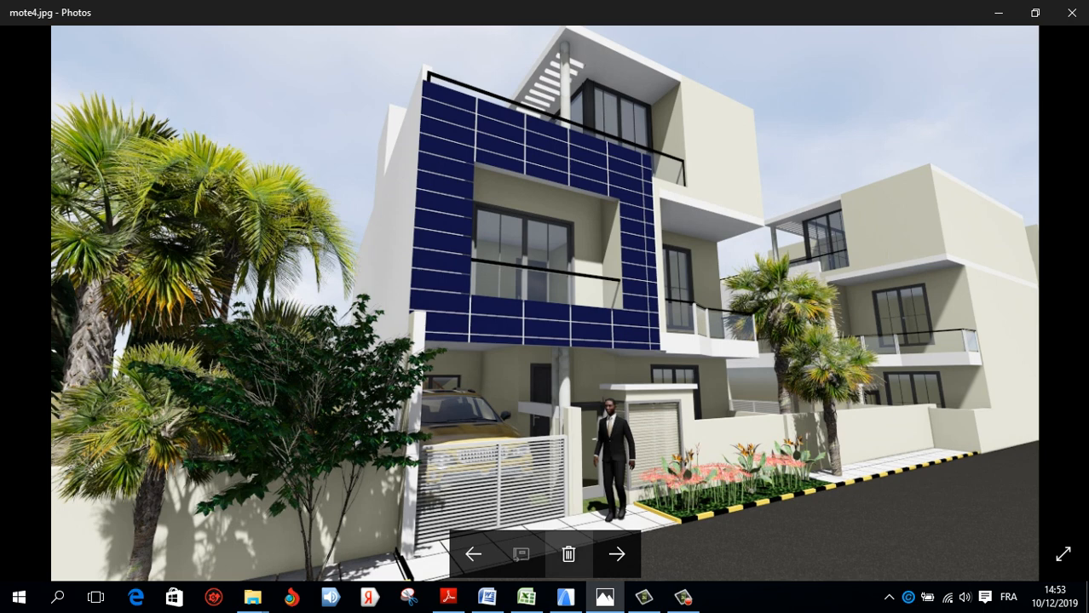
{"action": "mouse_move", "coordinate": [605, 597]}
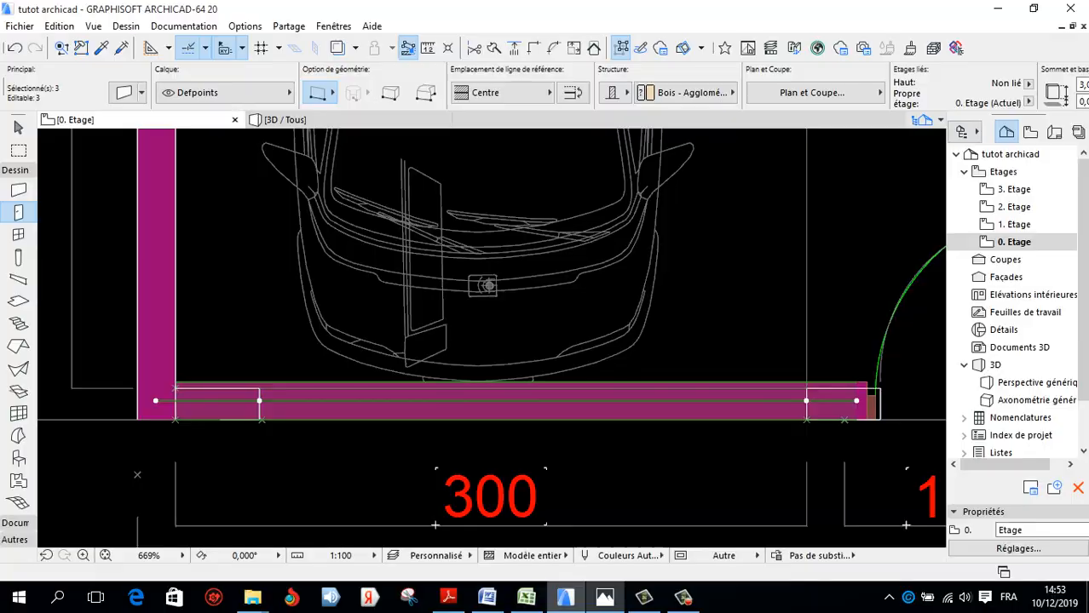
{"action": "left_click", "coordinate": [565, 598]}
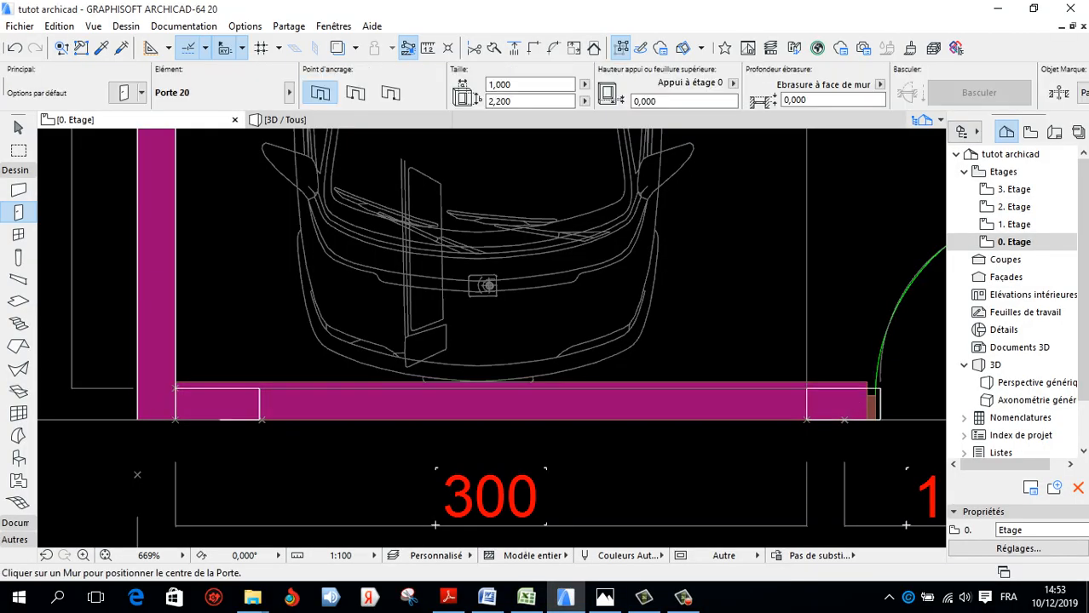
{"action": "scroll", "coordinate": [494, 431], "scroll_direction": "down", "scroll_amount": 8}
{"action": "scroll", "coordinate": [547, 301], "scroll_direction": "up", "scroll_amount": 4}
{"action": "scroll", "coordinate": [530, 443], "scroll_direction": "down", "scroll_amount": 4}
{"action": "scroll", "coordinate": [581, 315], "scroll_direction": "up", "scroll_amount": 3}
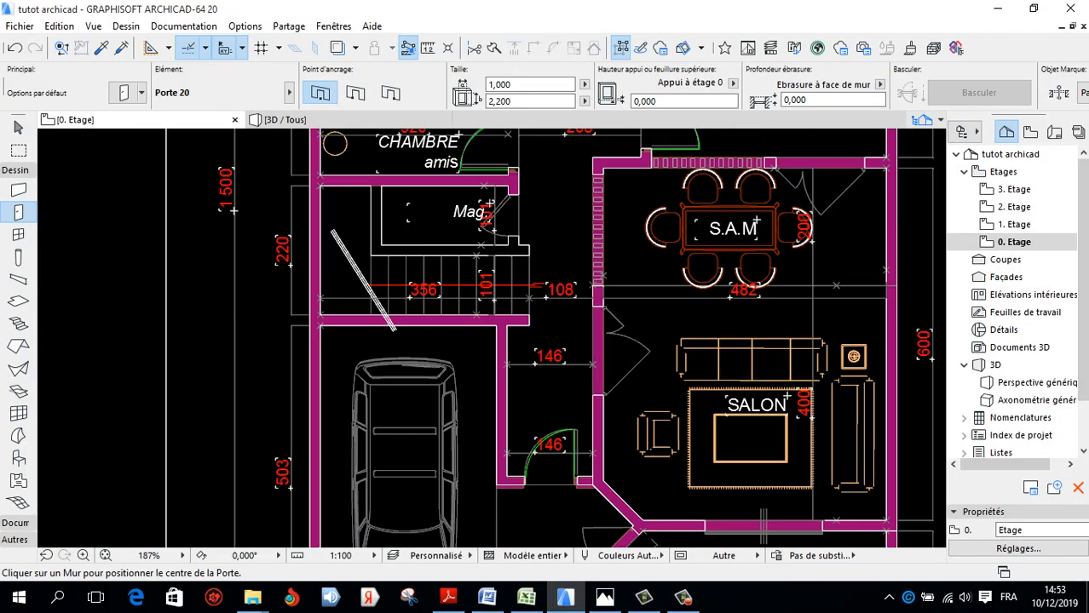
{"action": "scroll", "coordinate": [529, 341], "scroll_direction": "down", "scroll_amount": 3}
{"action": "scroll", "coordinate": [528, 341], "scroll_direction": "up", "scroll_amount": 2}
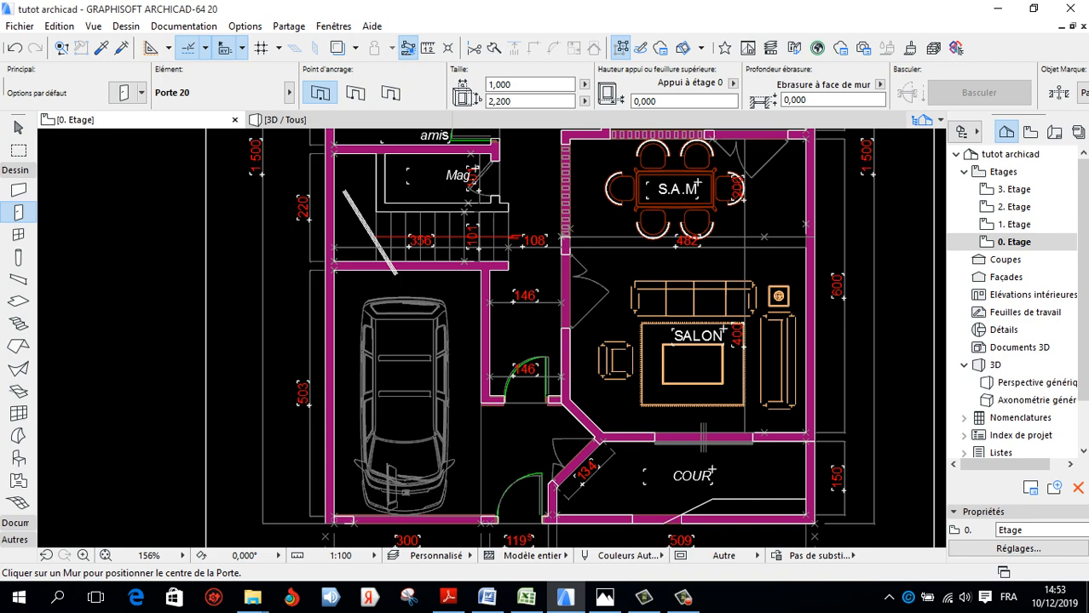
{"action": "scroll", "coordinate": [620, 469], "scroll_direction": "down", "scroll_amount": 4}
{"action": "scroll", "coordinate": [592, 370], "scroll_direction": "up", "scroll_amount": 3}
Inspect the front walls and doors in the 3D perspective, and compare the facade with the mote4.jpg rendering
{"action": "left_click", "coordinate": [328, 120]}
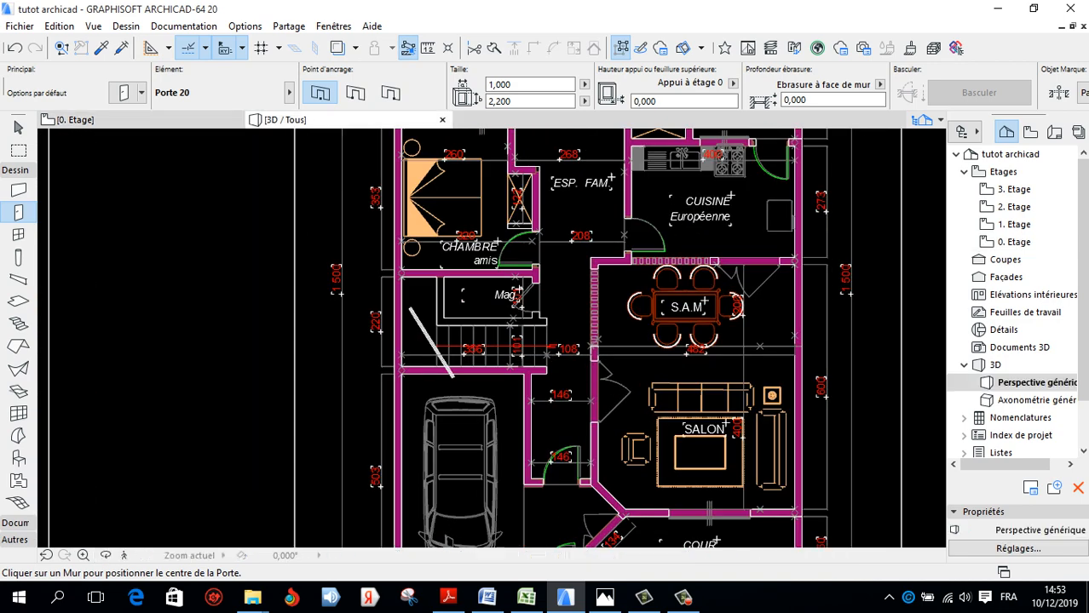
{"action": "scroll", "coordinate": [669, 396], "scroll_direction": "up", "scroll_amount": 4}
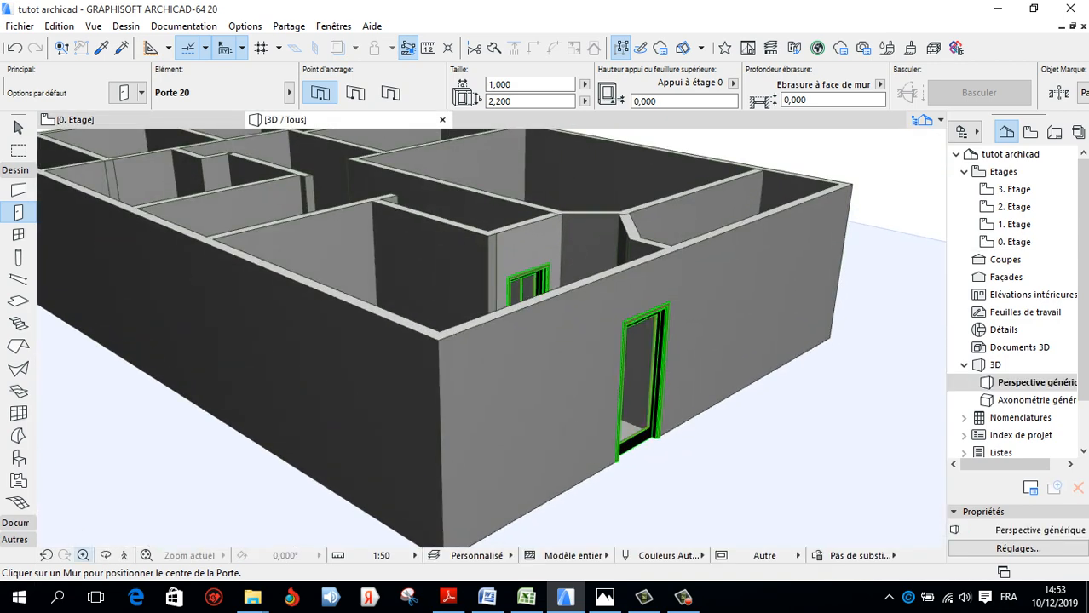
{"action": "scroll", "coordinate": [568, 315], "scroll_direction": "down", "scroll_amount": 2}
{"action": "middle_click_drag", "start_coordinate": [568, 315], "coordinate": [558, 264], "text": "shift"}
{"action": "scroll", "coordinate": [491, 338], "scroll_direction": "down", "scroll_amount": 2}
{"action": "middle_click_drag", "start_coordinate": [492, 338], "coordinate": [494, 447], "text": "shift"}
{"action": "scroll", "coordinate": [583, 354], "scroll_direction": "up", "scroll_amount": 2}
{"action": "key", "text": "F2"}
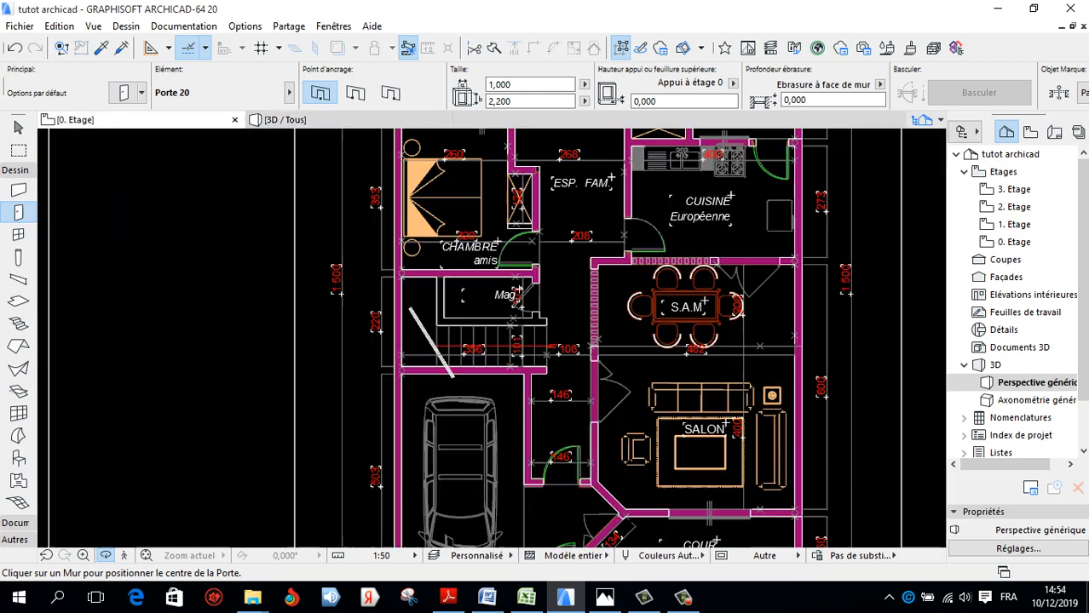
{"action": "left_click", "coordinate": [604, 598]}
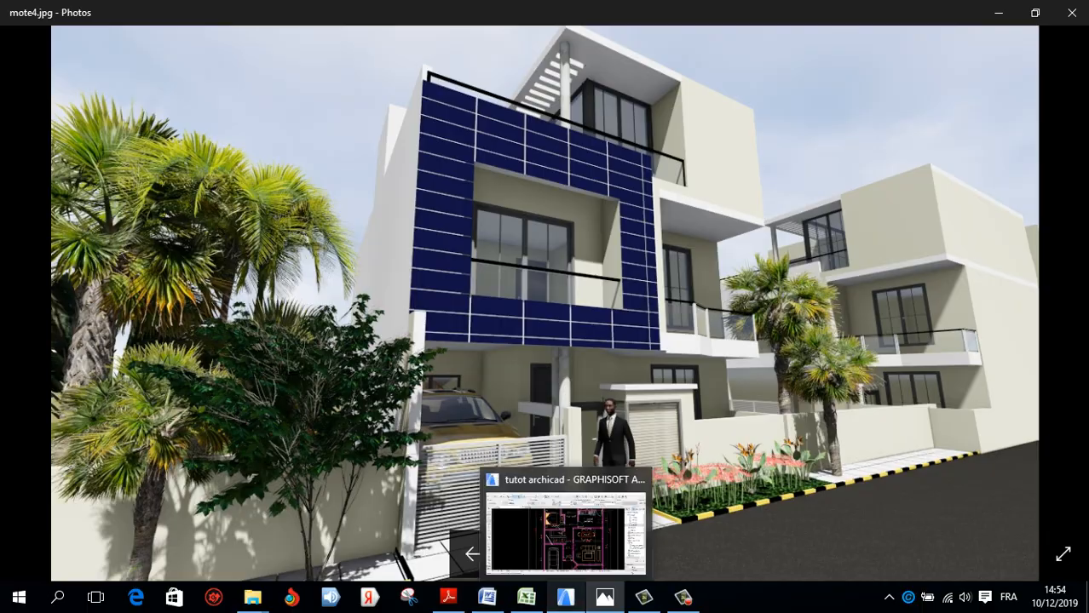
{"action": "left_click", "coordinate": [565, 599]}
Set the height of the middle garage-front segment, the courtyard front wall, the short entrance wall and the 45° wall to 2.500
{"action": "scroll", "coordinate": [564, 406], "scroll_direction": "up", "scroll_amount": 10}
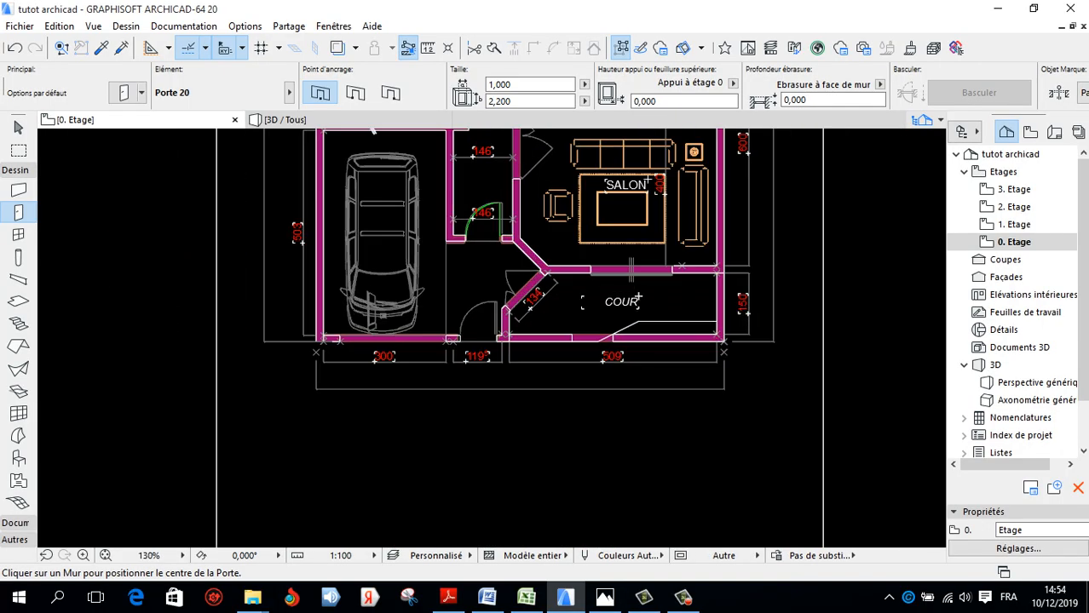
{"action": "left_click", "coordinate": [290, 420], "text": "shift"}
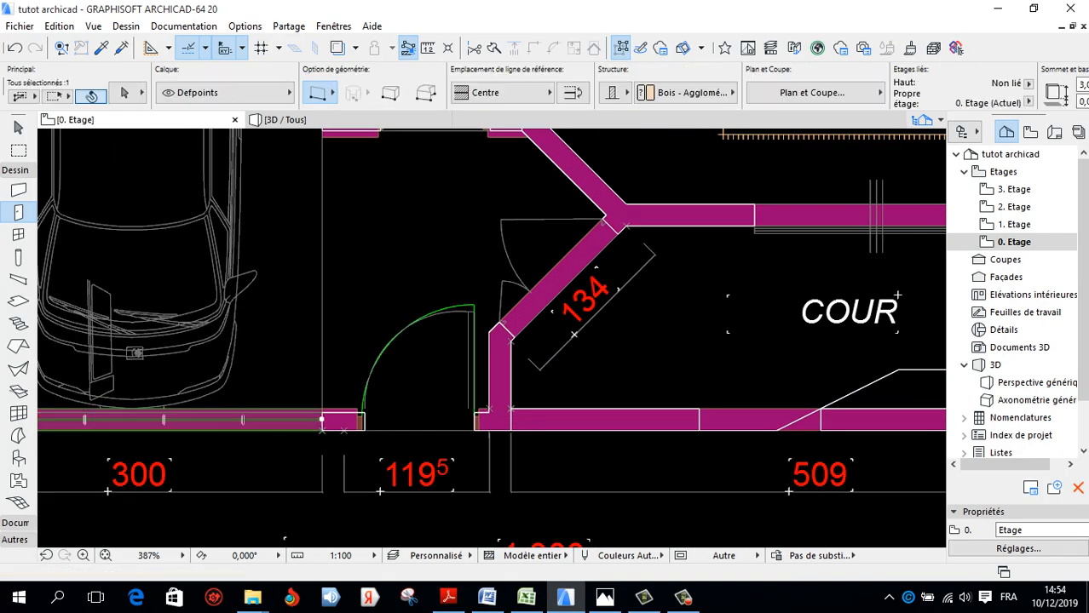
{"action": "scroll", "coordinate": [559, 428], "scroll_direction": "down", "scroll_amount": 5}
{"action": "scroll", "coordinate": [496, 418], "scroll_direction": "up", "scroll_amount": 5}
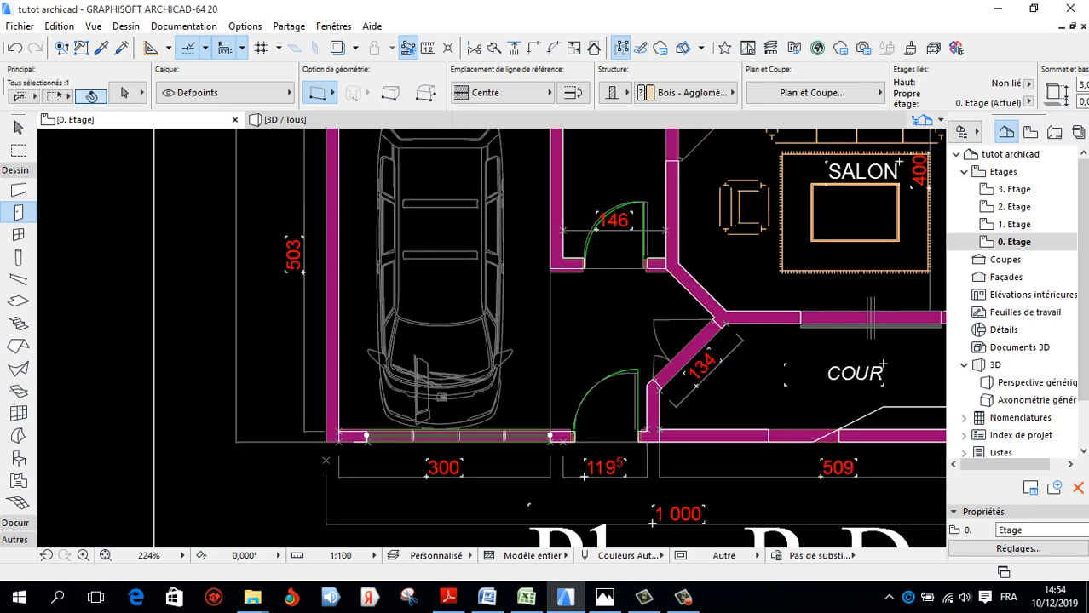
{"action": "left_click", "coordinate": [724, 437], "text": "shift"}
{"action": "scroll", "coordinate": [724, 437], "scroll_direction": "down", "scroll_amount": 5}
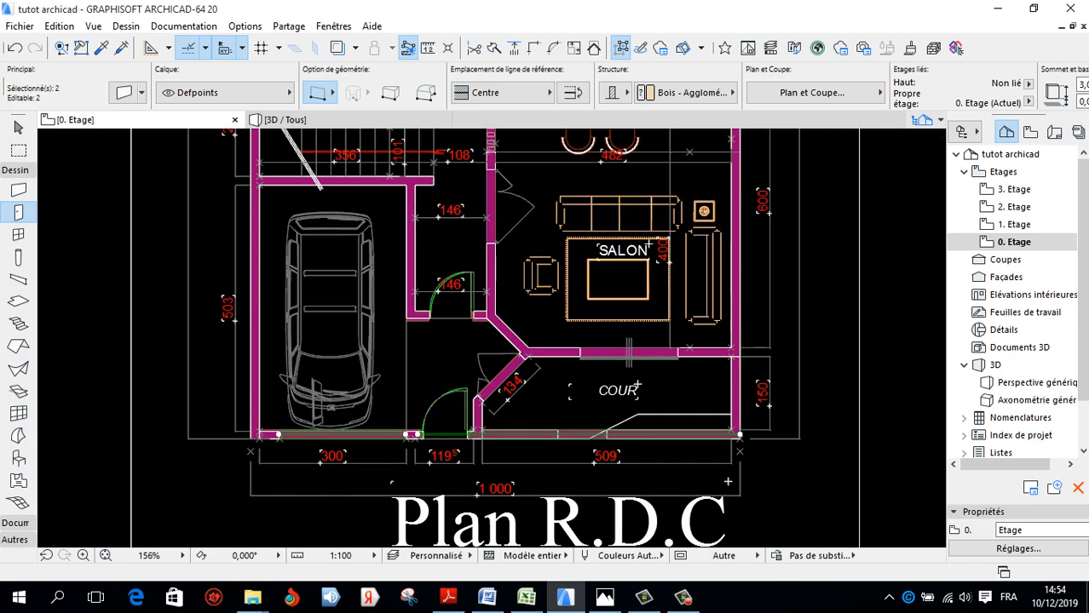
{"action": "scroll", "coordinate": [827, 419], "scroll_direction": "up", "scroll_amount": 5}
{"action": "left_click", "coordinate": [424, 415], "text": "shift"}
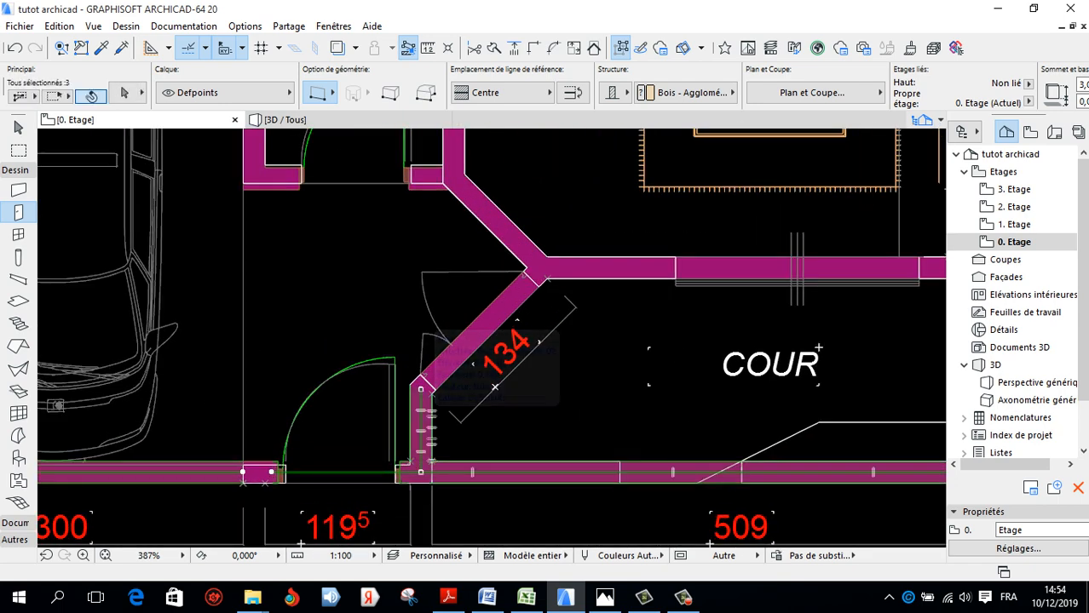
{"action": "left_click", "coordinate": [470, 338], "text": "shift"}
{"action": "scroll", "coordinate": [539, 375], "scroll_direction": "down", "scroll_amount": 5}
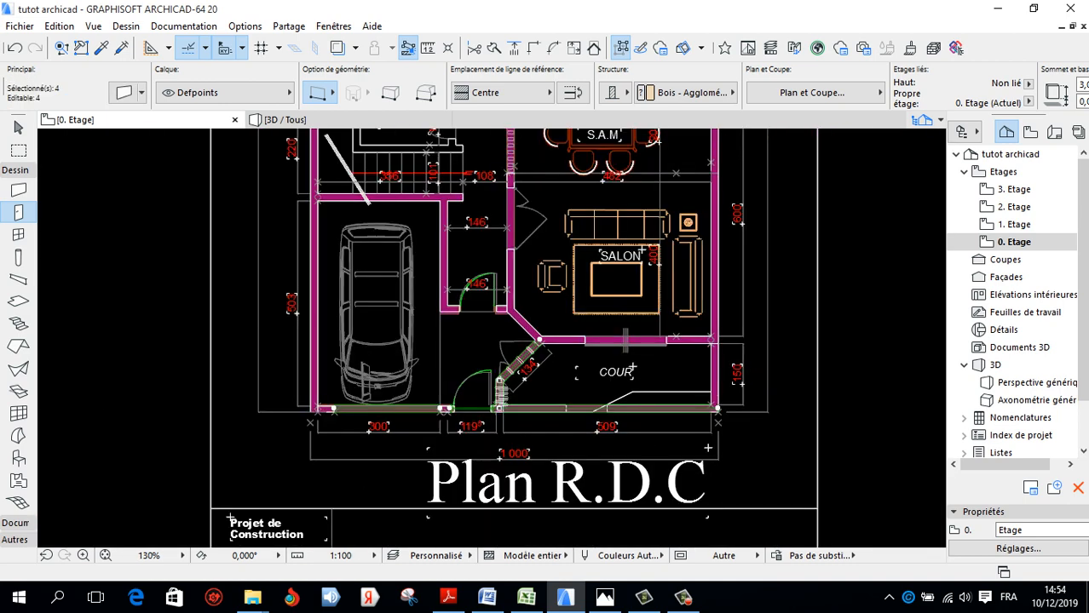
{"action": "scroll", "coordinate": [651, 435], "scroll_direction": "up", "scroll_amount": 3}
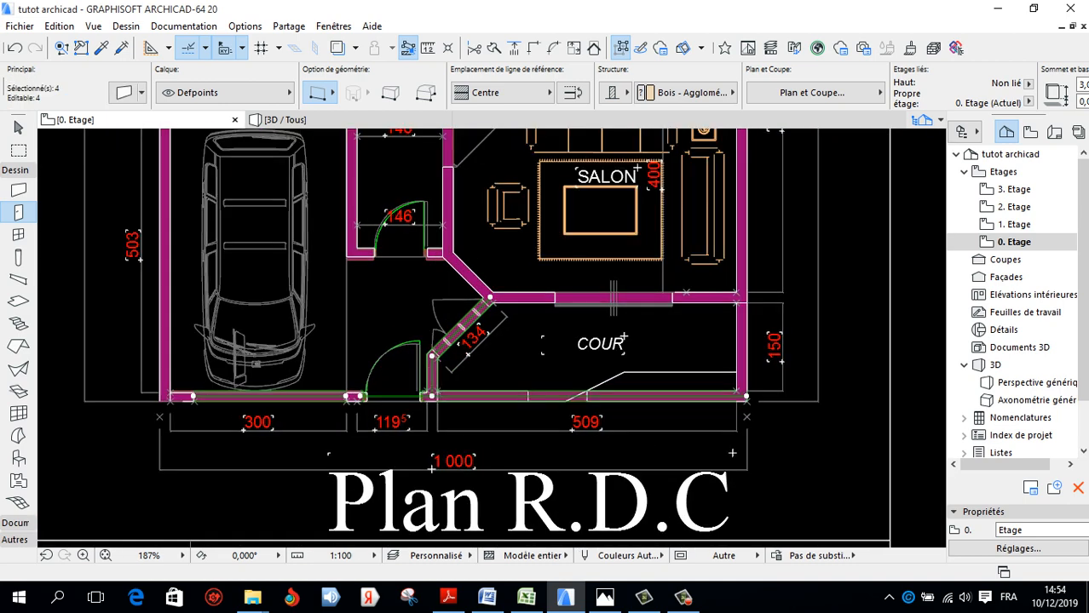
{"action": "scroll", "coordinate": [700, 300], "scroll_direction": "down", "scroll_amount": 3}
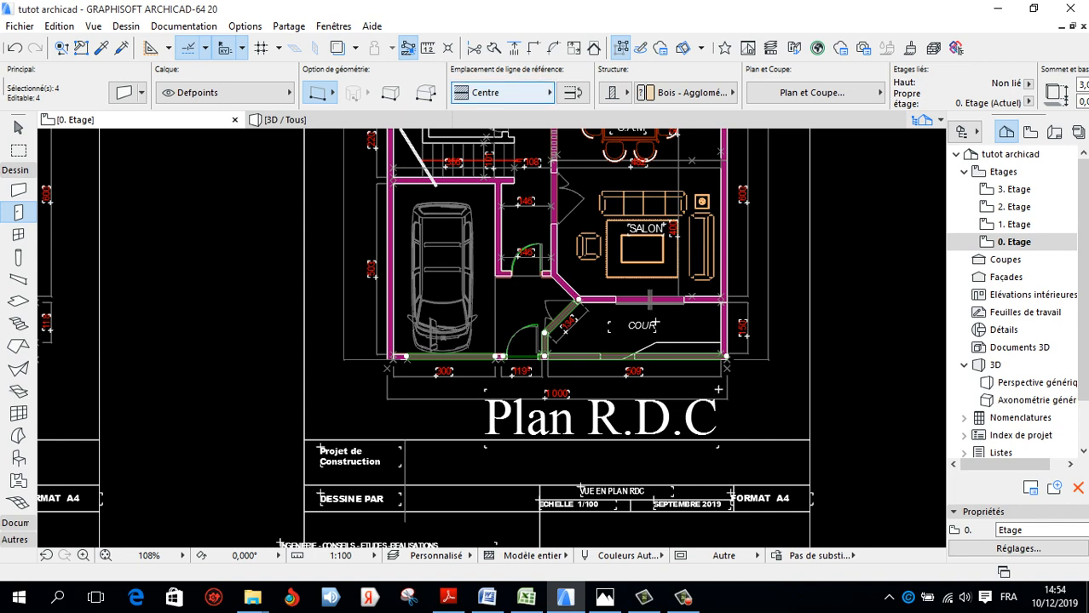
{"action": "scroll", "coordinate": [573, 93], "scroll_direction": "down", "scroll_amount": 4}
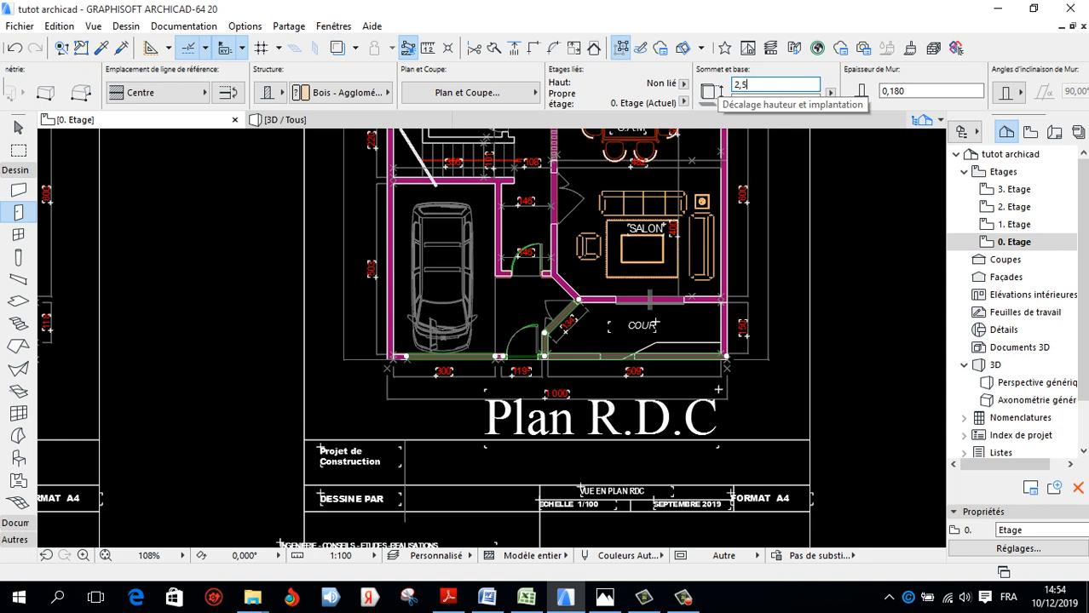
{"action": "type", "text": "00"}
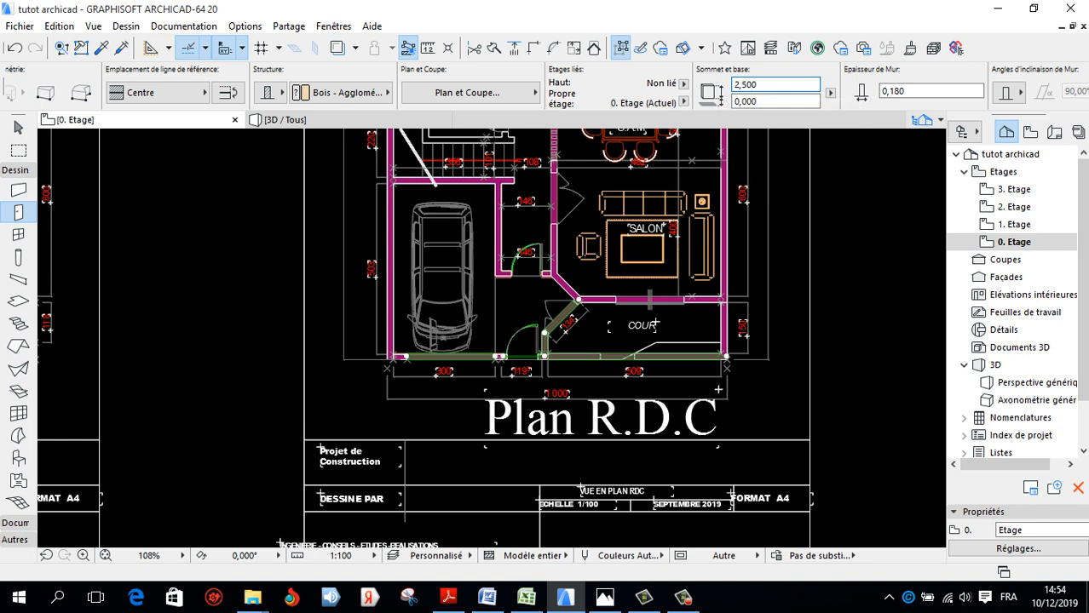
{"action": "key", "text": "Escape"}
In the 3D perspective, set the height of the middle garage-front wall segment to 2.200
{"action": "left_click", "coordinate": [341, 120]}
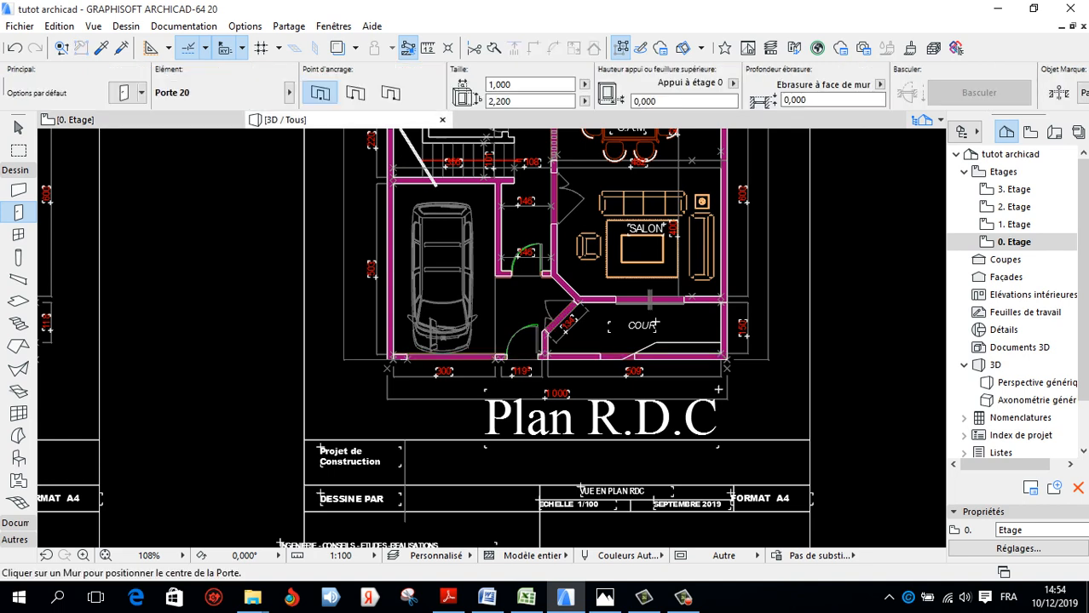
{"action": "middle_click_drag", "start_coordinate": [613, 358], "coordinate": [486, 328], "text": "shift"}
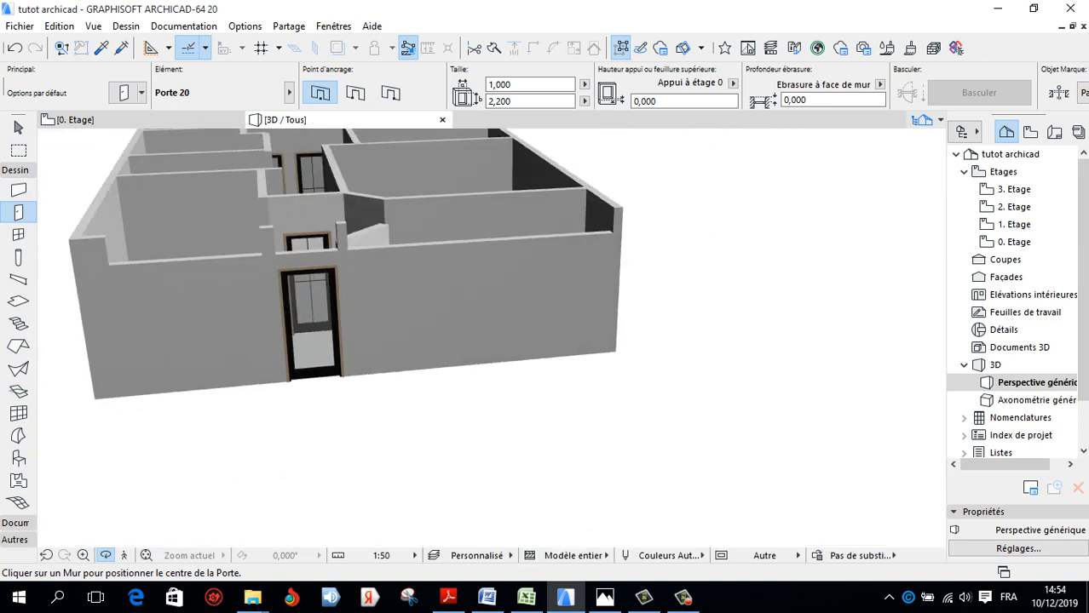
{"action": "scroll", "coordinate": [492, 338], "scroll_direction": "down", "scroll_amount": 3}
{"action": "scroll", "coordinate": [491, 339], "scroll_direction": "up", "scroll_amount": 4}
{"action": "key", "text": "ctrl+a"}
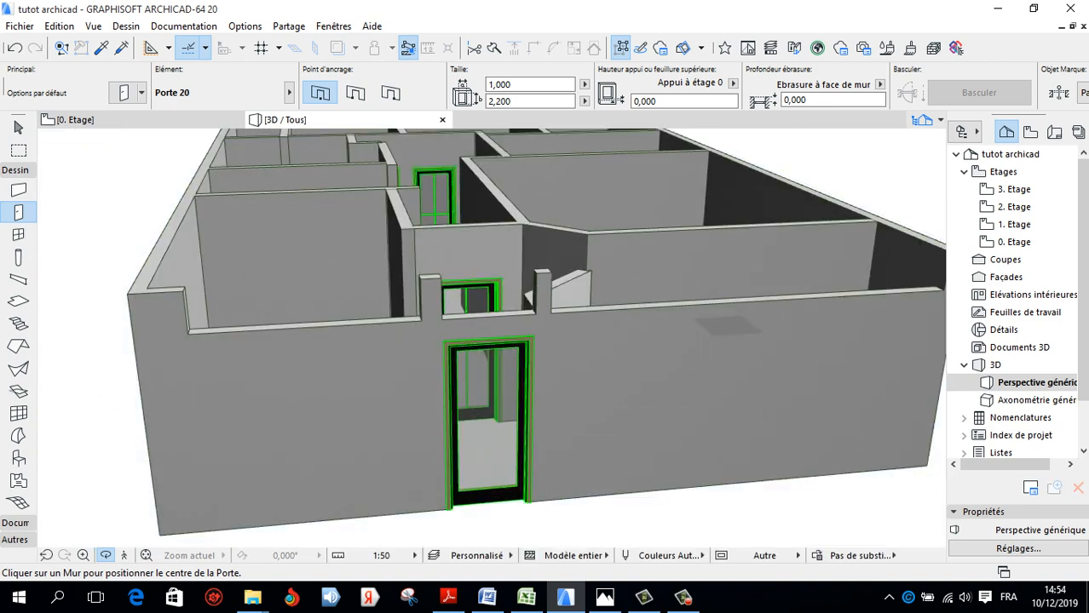
{"action": "left_click", "coordinate": [340, 409]}
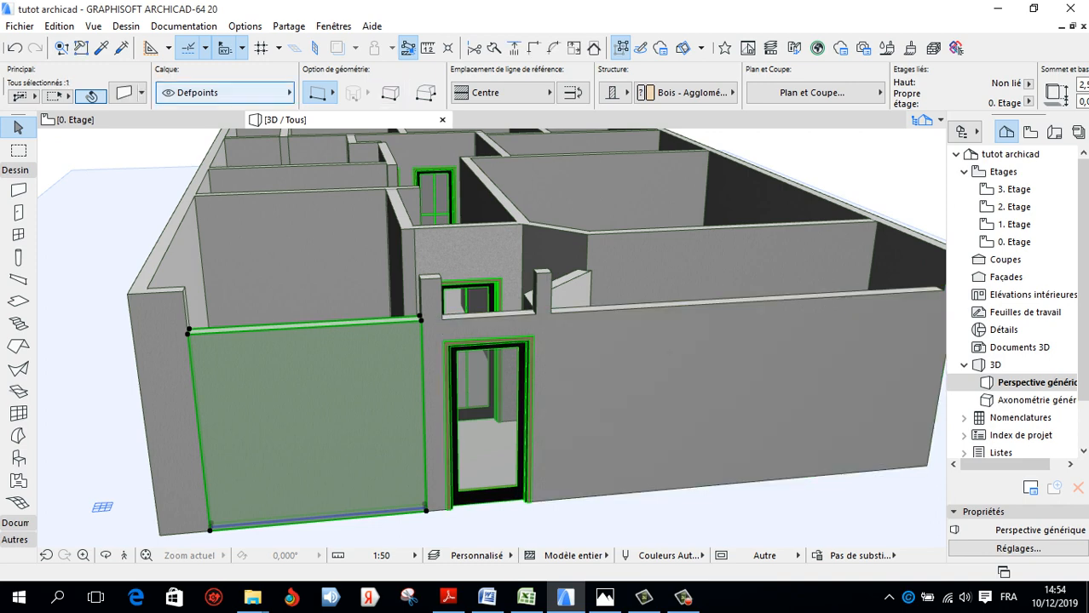
{"action": "scroll", "coordinate": [226, 85], "scroll_direction": "down", "scroll_amount": 4}
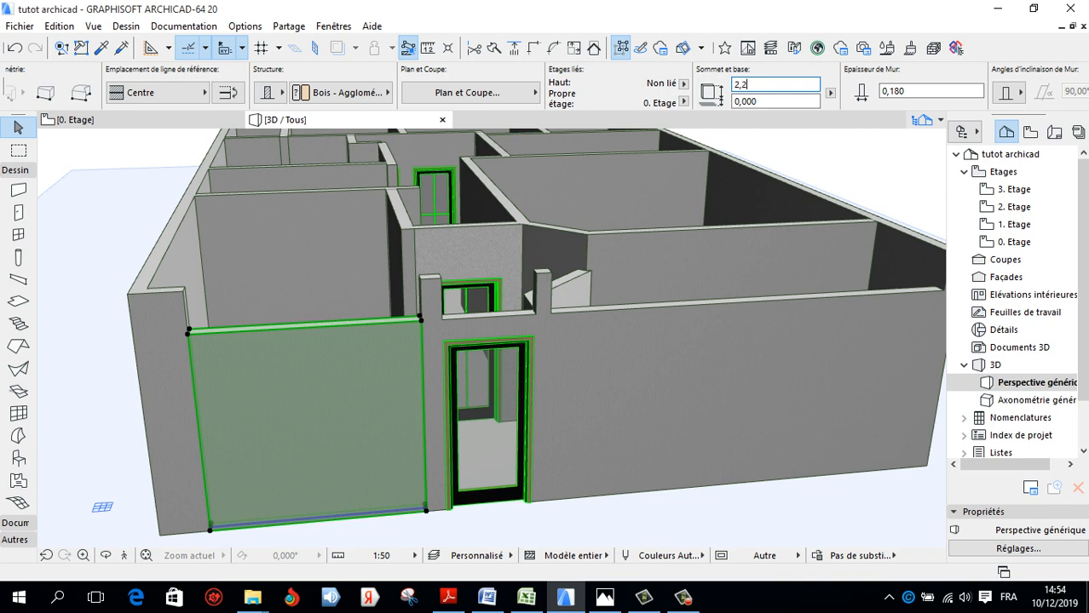
{"action": "key", "text": "Return"}
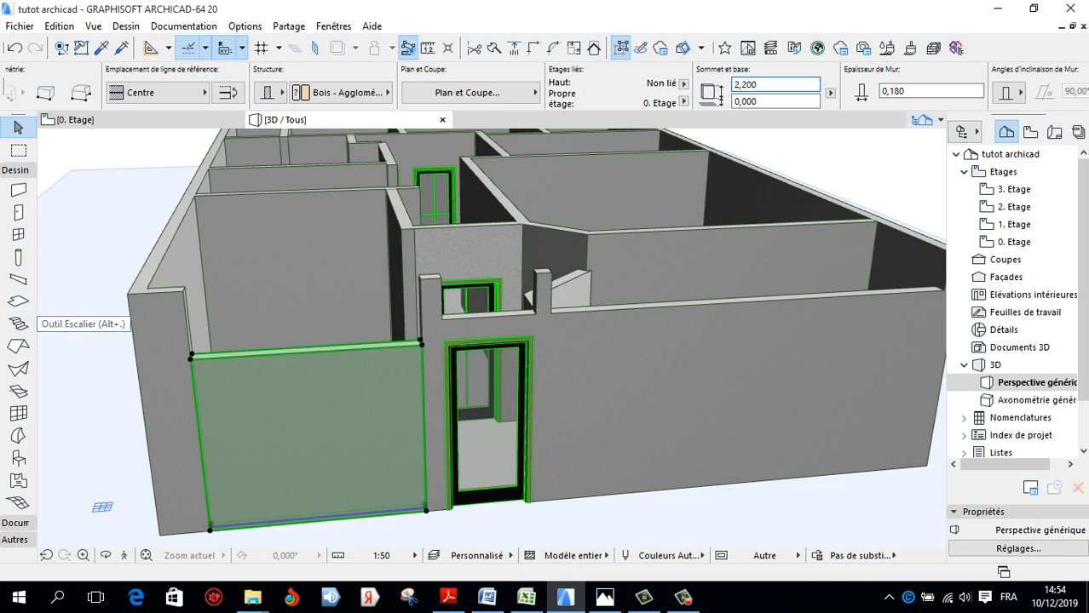
{"action": "left_click", "coordinate": [682, 396]}
{"action": "key", "text": "Escape"}
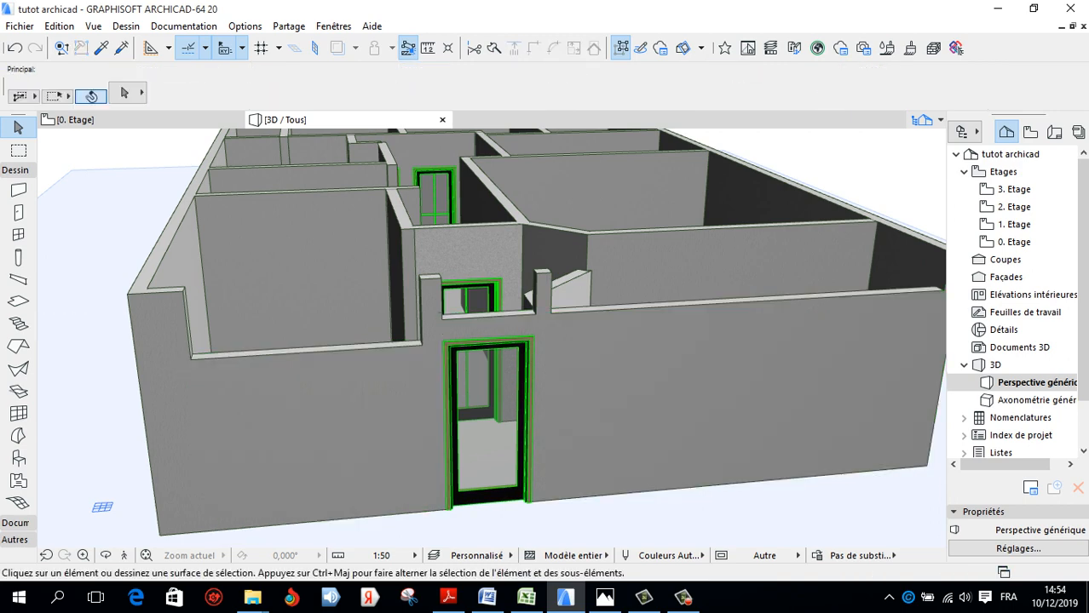
Apply the 2.200 height to the remaining front walls, the entrance walls and the wall between courtyard and living room
{"action": "left_click", "coordinate": [18, 190]}
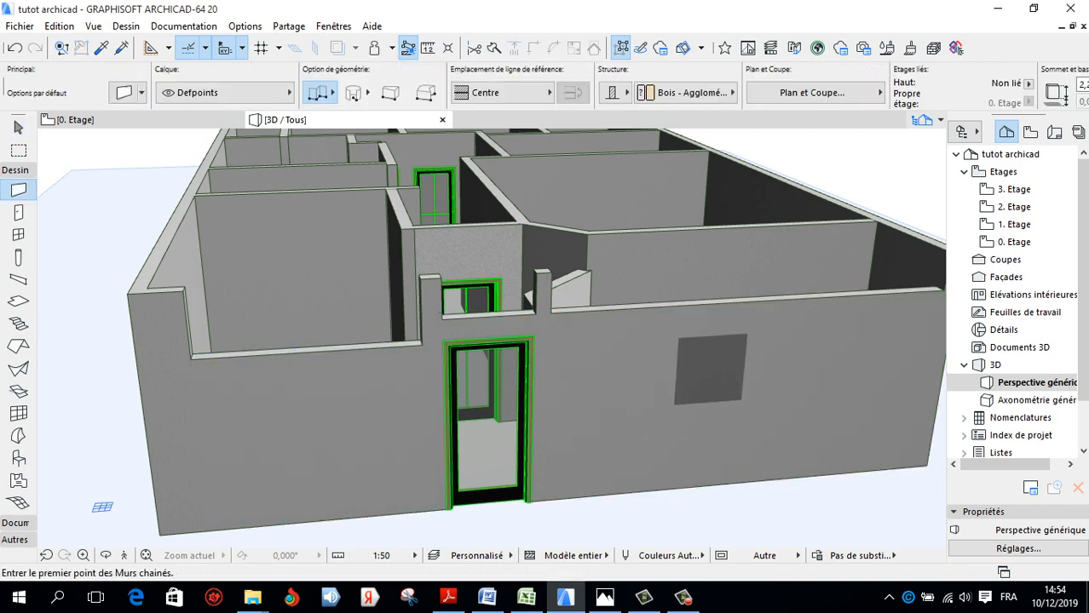
{"action": "scroll", "coordinate": [119, 511], "scroll_direction": "down", "scroll_amount": 5}
{"action": "scroll", "coordinate": [145, 522], "scroll_direction": "up", "scroll_amount": 2}
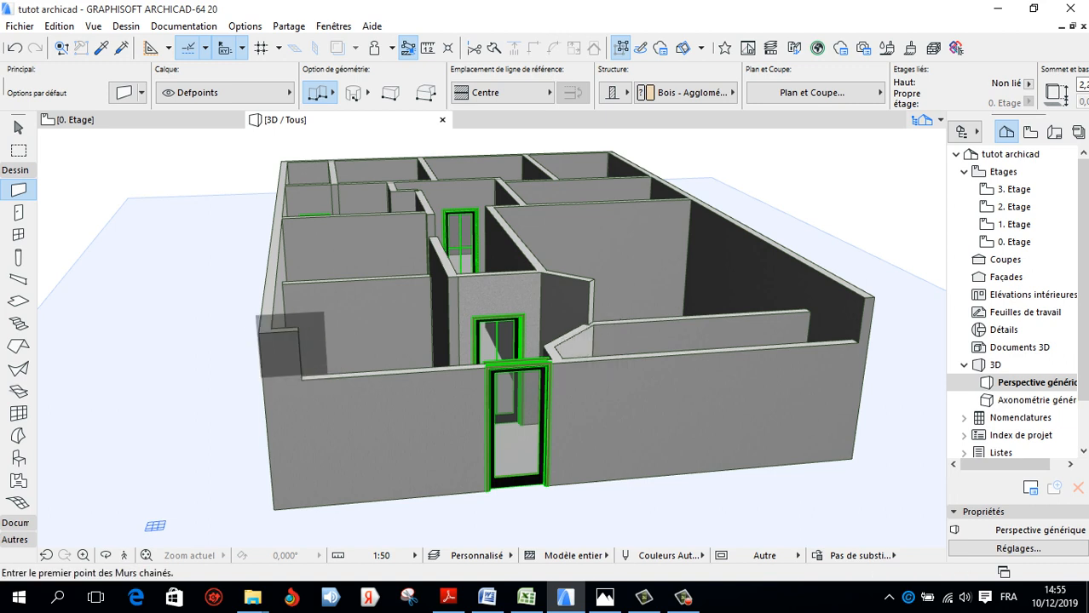
{"action": "scroll", "coordinate": [286, 298], "scroll_direction": "down", "scroll_amount": 3}
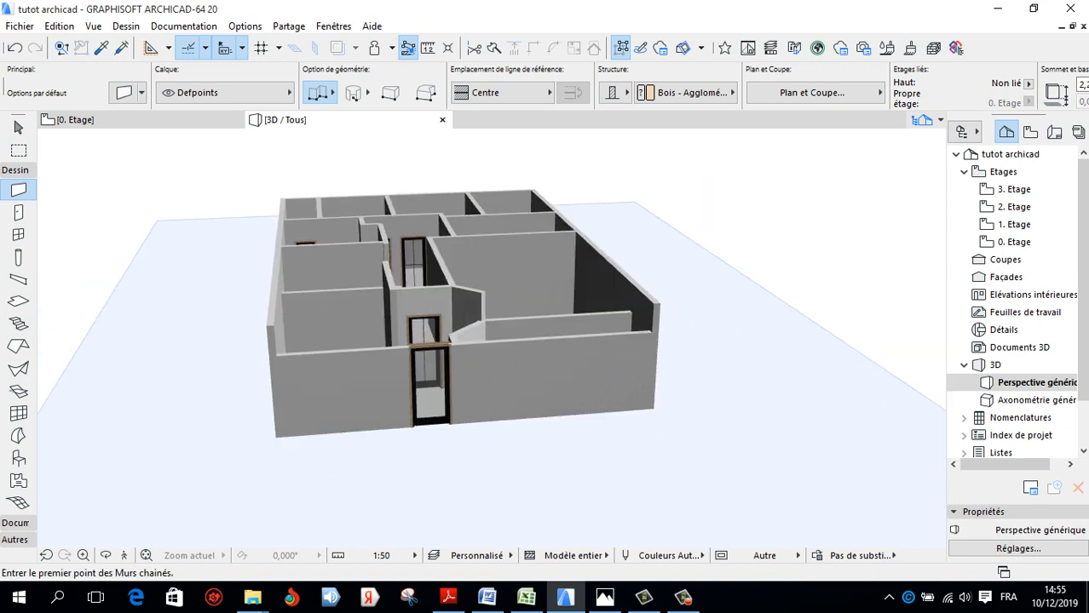
Check the front boundary wall in the mote4.jpg rendering, and bring up Camtasia Studio
{"action": "left_click", "coordinate": [604, 596]}
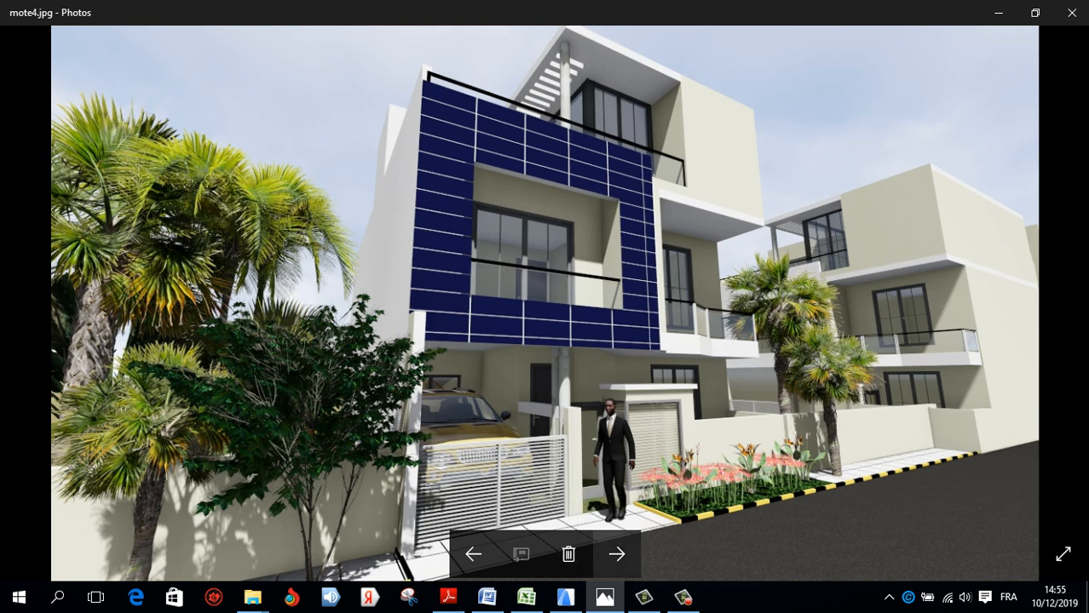
{"action": "mouse_move", "coordinate": [683, 596]}
{"action": "left_click", "coordinate": [643, 597]}
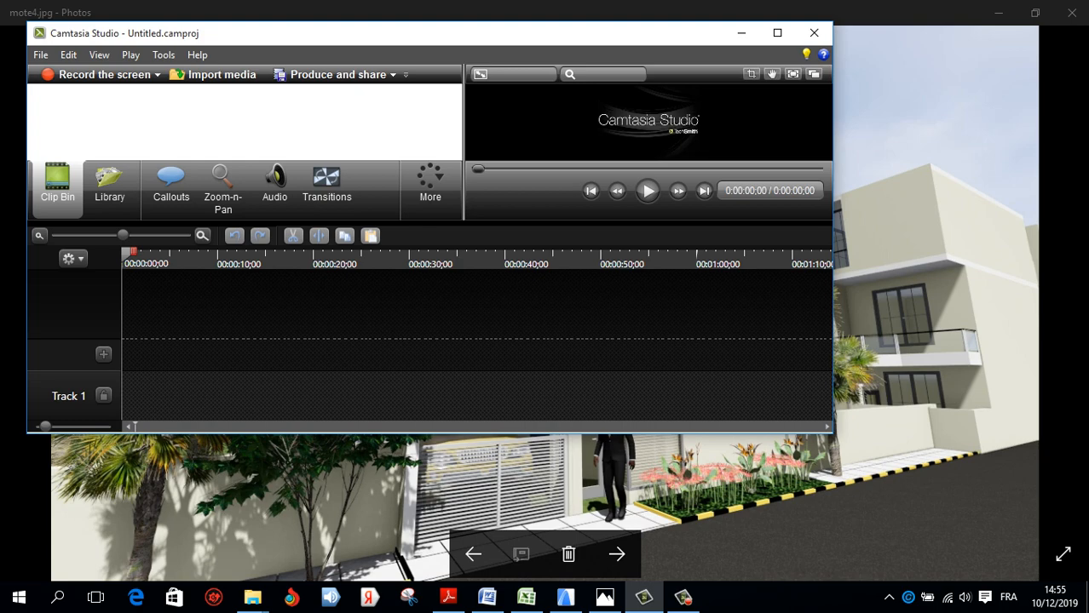
Switch back to ARCHICAD, bring up the 0. Etage floor plan and examine the opening between SALON and COUR
{"action": "left_click", "coordinate": [740, 32]}
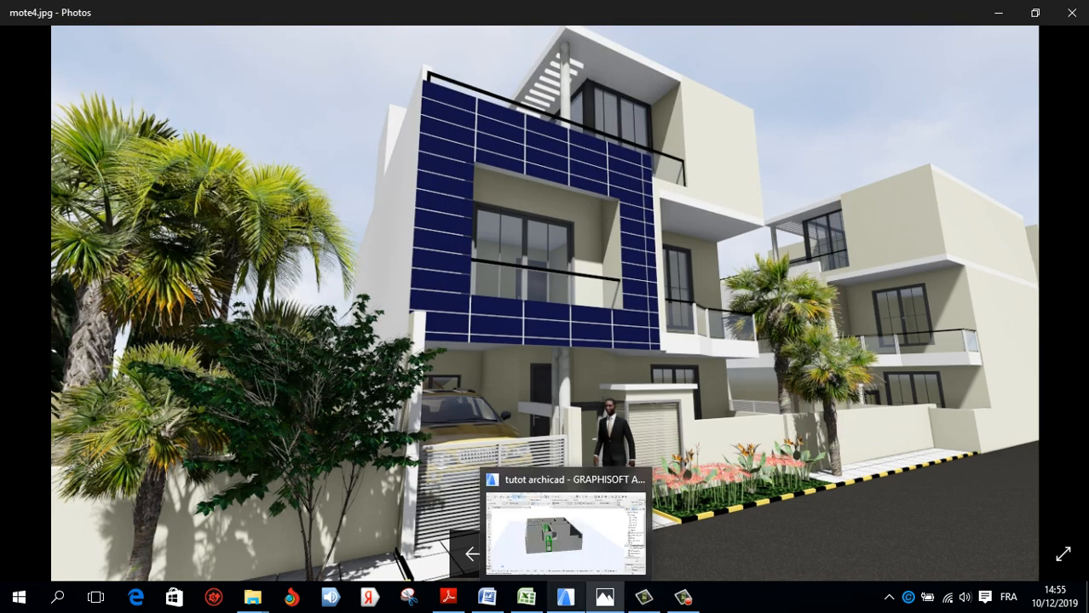
{"action": "left_click", "coordinate": [565, 597]}
{"action": "left_click", "coordinate": [143, 120]}
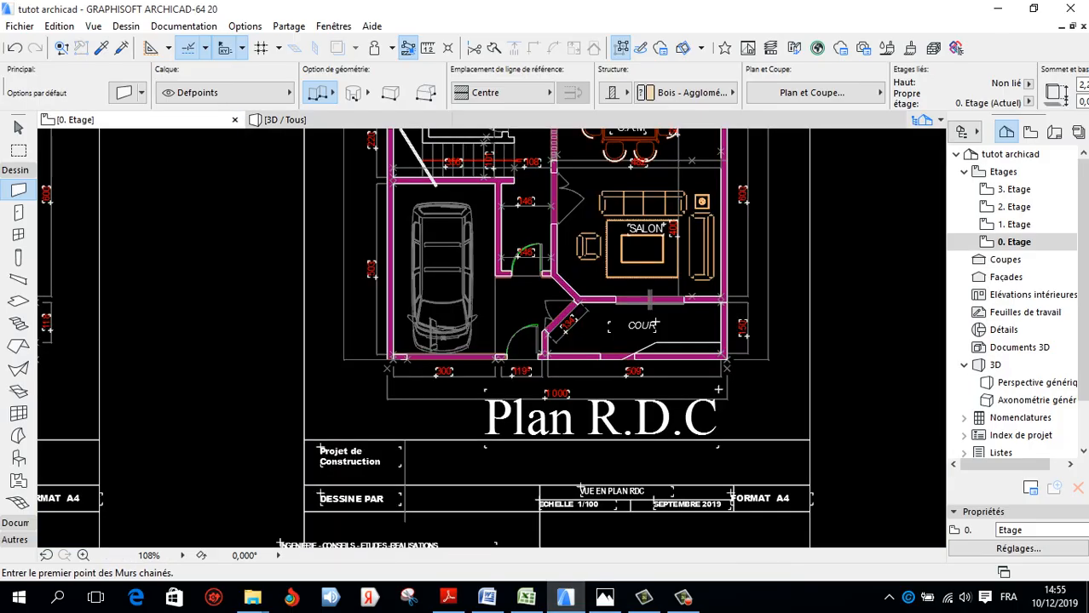
{"action": "scroll", "coordinate": [526, 389], "scroll_direction": "down", "scroll_amount": 5}
{"action": "scroll", "coordinate": [573, 340], "scroll_direction": "up", "scroll_amount": 2}
{"action": "scroll", "coordinate": [504, 341], "scroll_direction": "down", "scroll_amount": 1}
{"action": "scroll", "coordinate": [479, 267], "scroll_direction": "up", "scroll_amount": 4}
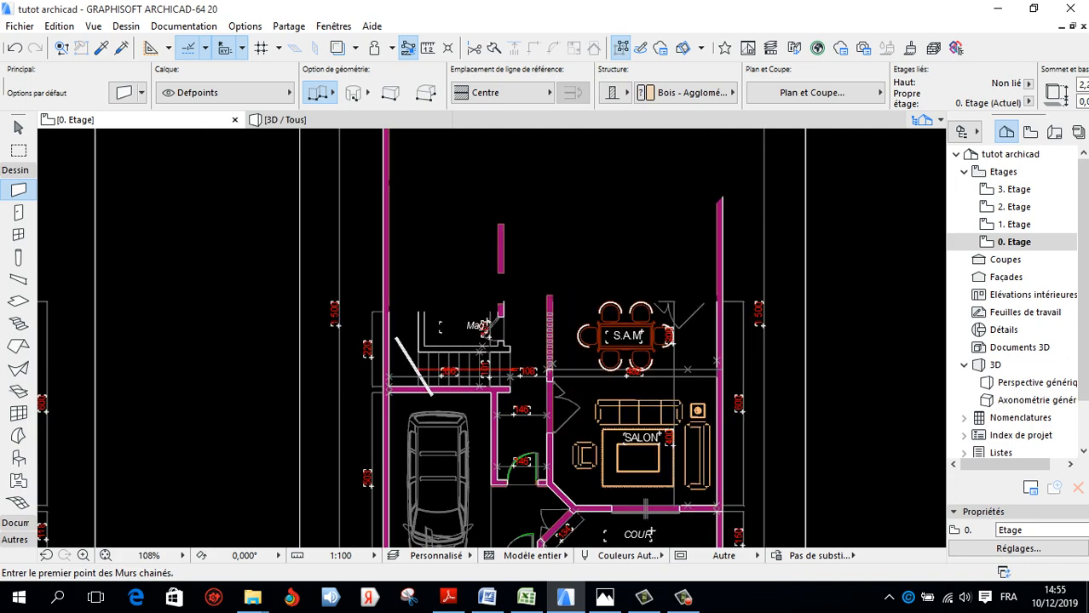
{"action": "scroll", "coordinate": [515, 314], "scroll_direction": "down", "scroll_amount": 4}
{"action": "scroll", "coordinate": [586, 431], "scroll_direction": "up", "scroll_amount": 3}
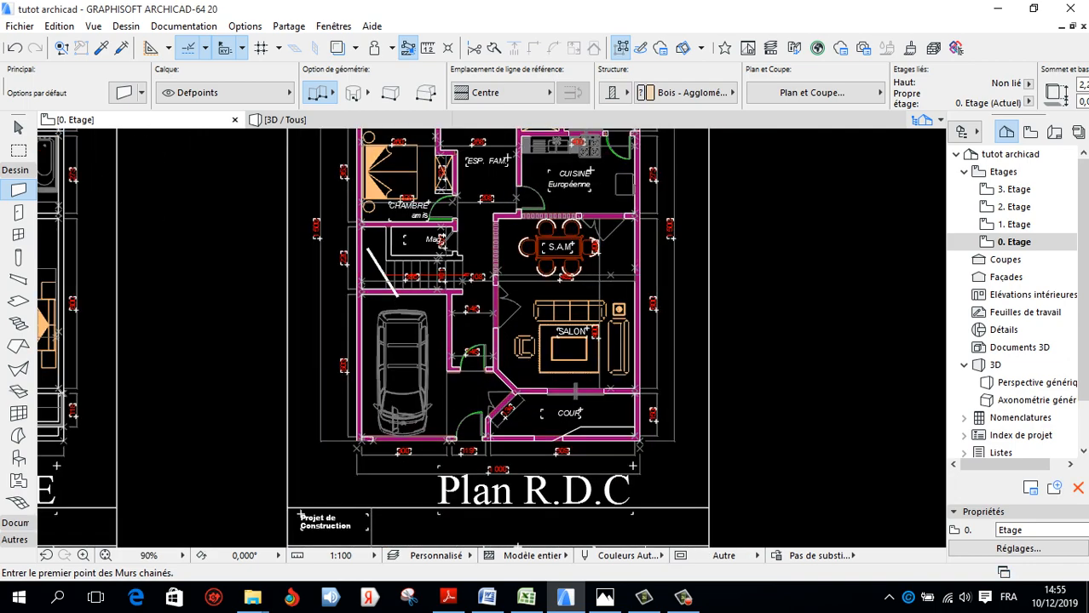
{"action": "scroll", "coordinate": [576, 396], "scroll_direction": "up", "scroll_amount": 5}
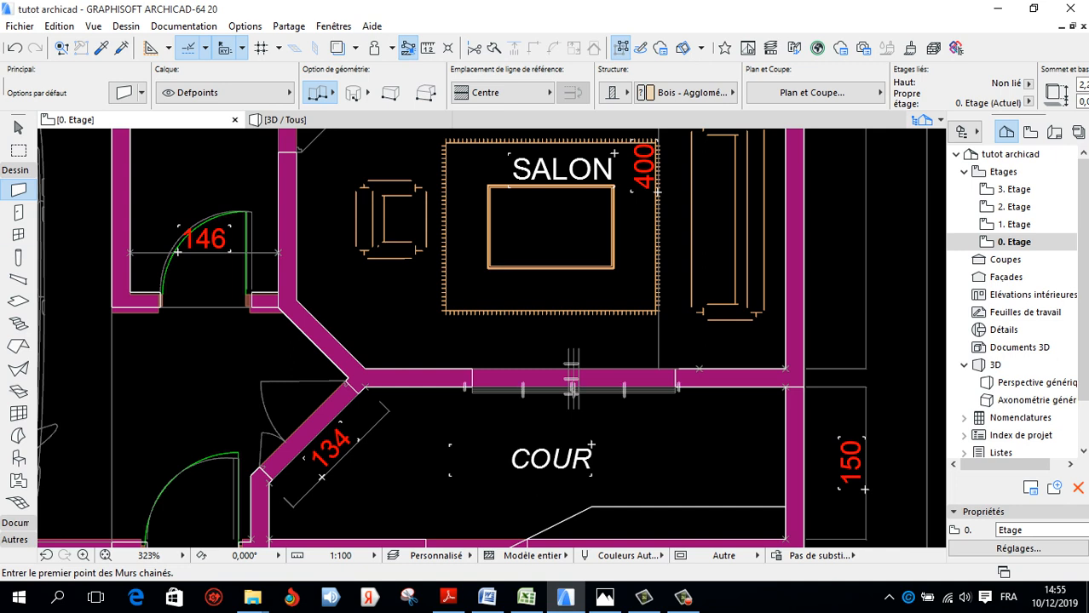
Open the default door settings and look through the hinged door models in the library
{"action": "left_click", "coordinate": [19, 234]}
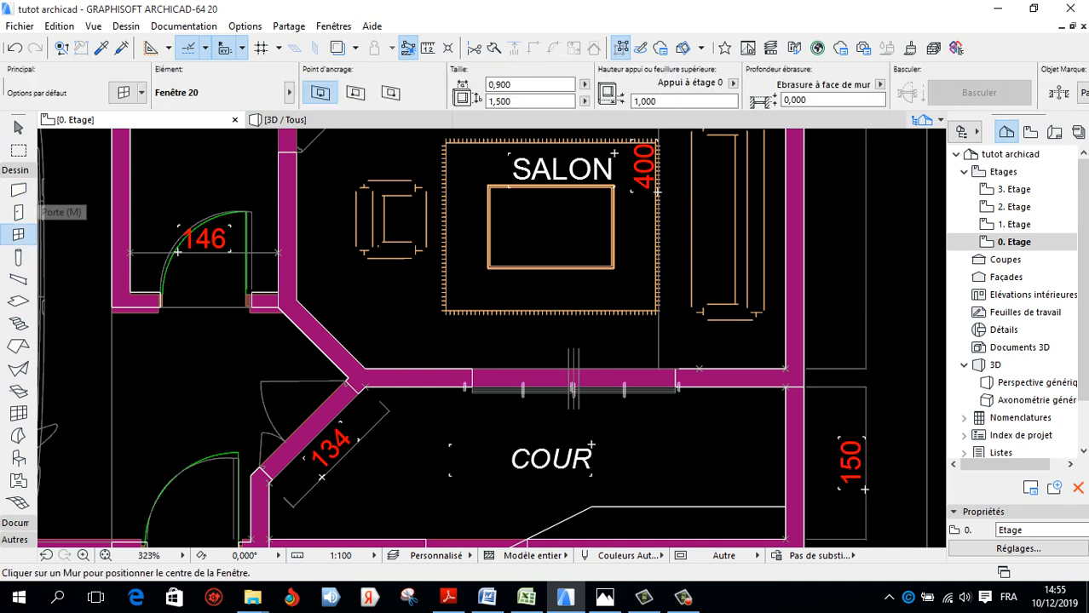
{"action": "left_click", "coordinate": [19, 212]}
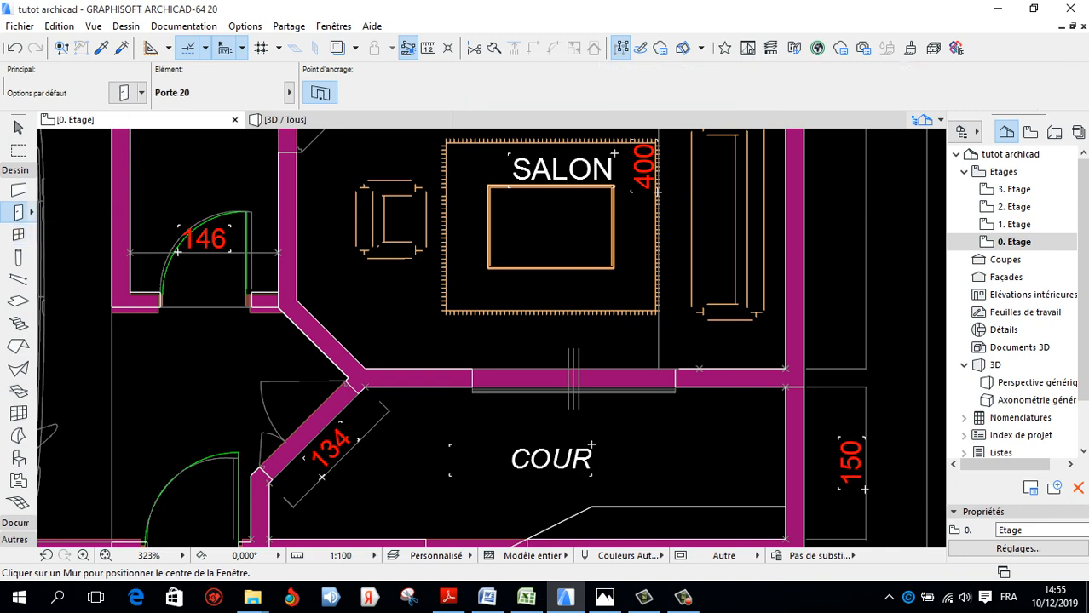
{"action": "double_click", "coordinate": [19, 212]}
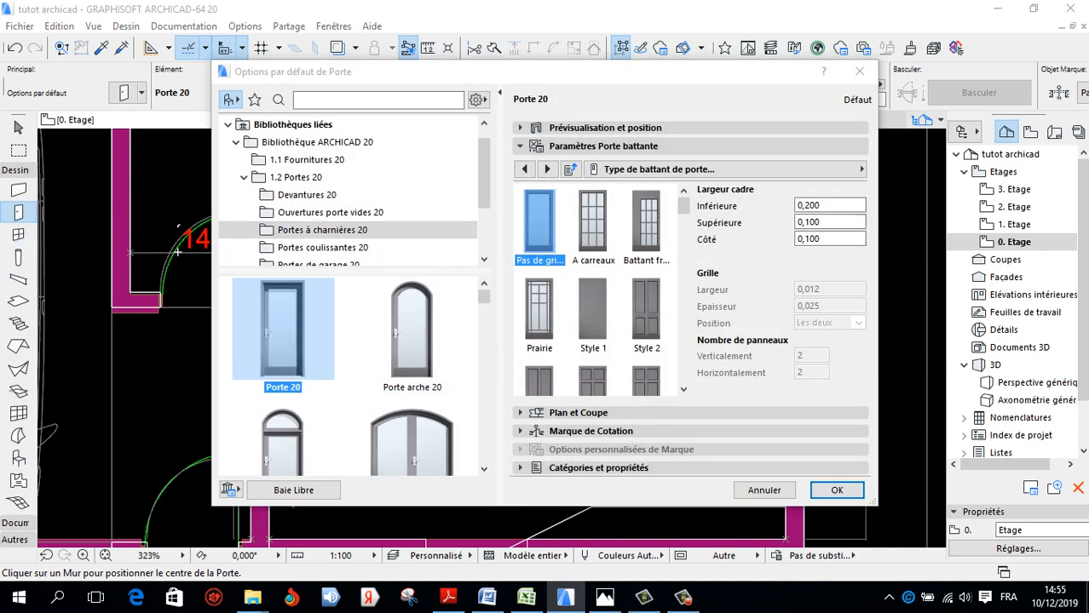
{"action": "scroll", "coordinate": [539, 315], "scroll_direction": "down", "scroll_amount": 5}
{"action": "scroll", "coordinate": [450, 416], "scroll_direction": "down", "scroll_amount": 7}
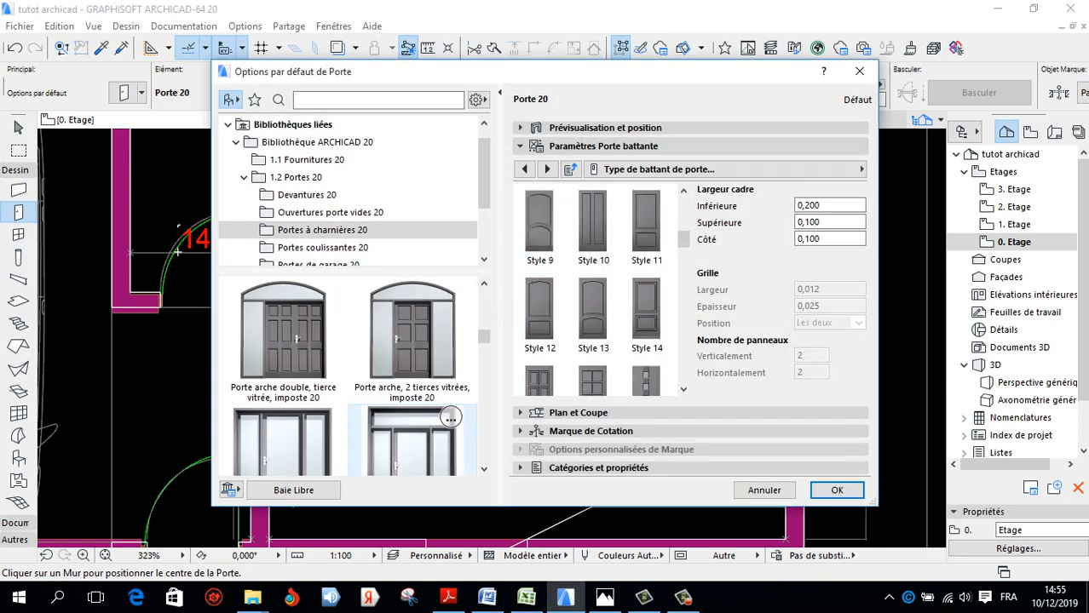
{"action": "scroll", "coordinate": [450, 416], "scroll_direction": "up", "scroll_amount": 7}
{"action": "scroll", "coordinate": [450, 293], "scroll_direction": "down", "scroll_amount": 7}
{"action": "scroll", "coordinate": [412, 315], "scroll_direction": "down", "scroll_amount": 6}
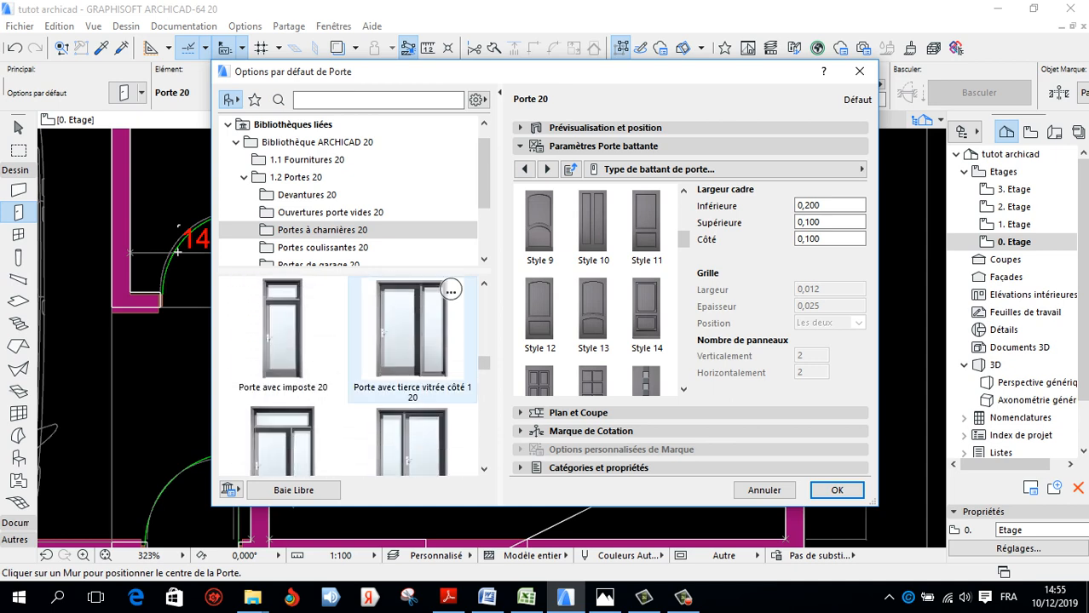
{"action": "scroll", "coordinate": [412, 333], "scroll_direction": "up", "scroll_amount": 8}
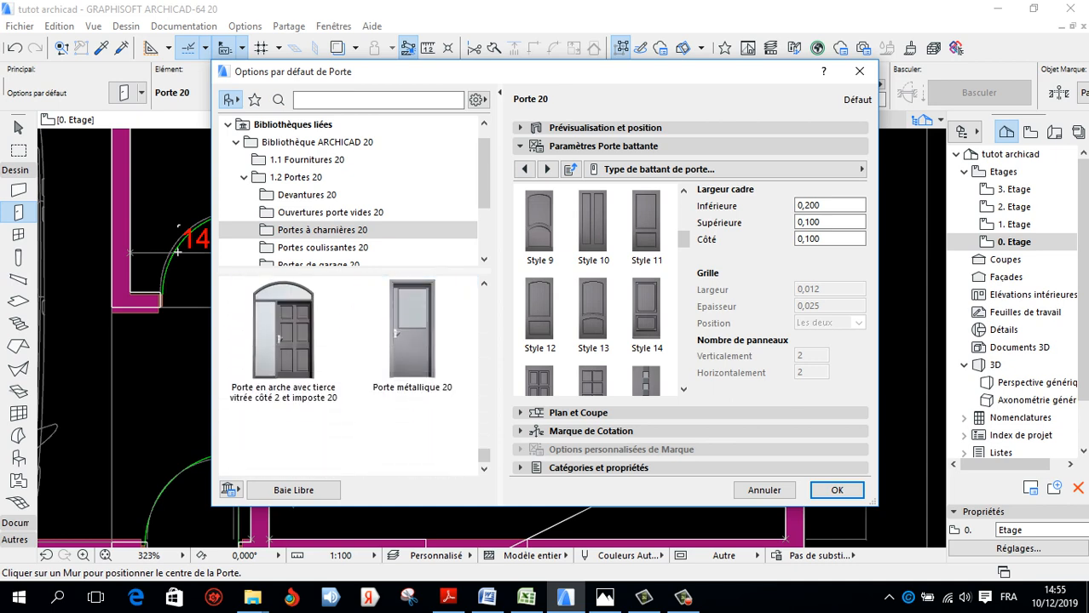
{"action": "scroll", "coordinate": [413, 333], "scroll_direction": "up", "scroll_amount": 4}
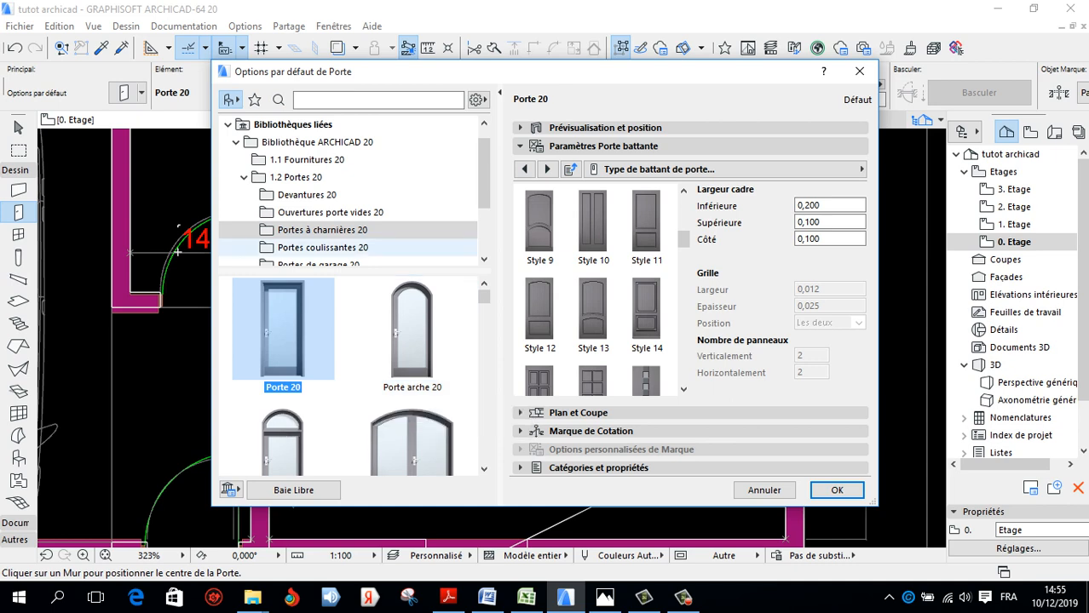
Look through the sliding door models in the Portes coulissantes 20 library folder
{"action": "left_click", "coordinate": [341, 248]}
{"action": "scroll", "coordinate": [435, 299], "scroll_direction": "down", "scroll_amount": 10}
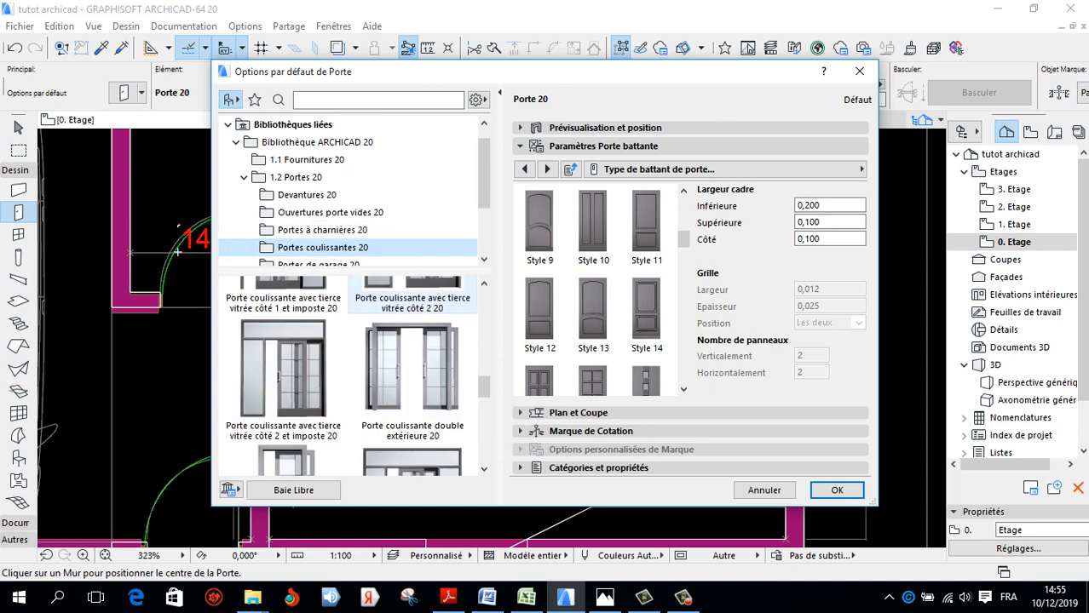
{"action": "scroll", "coordinate": [418, 320], "scroll_direction": "down", "scroll_amount": 7}
{"action": "scroll", "coordinate": [417, 320], "scroll_direction": "up", "scroll_amount": 15}
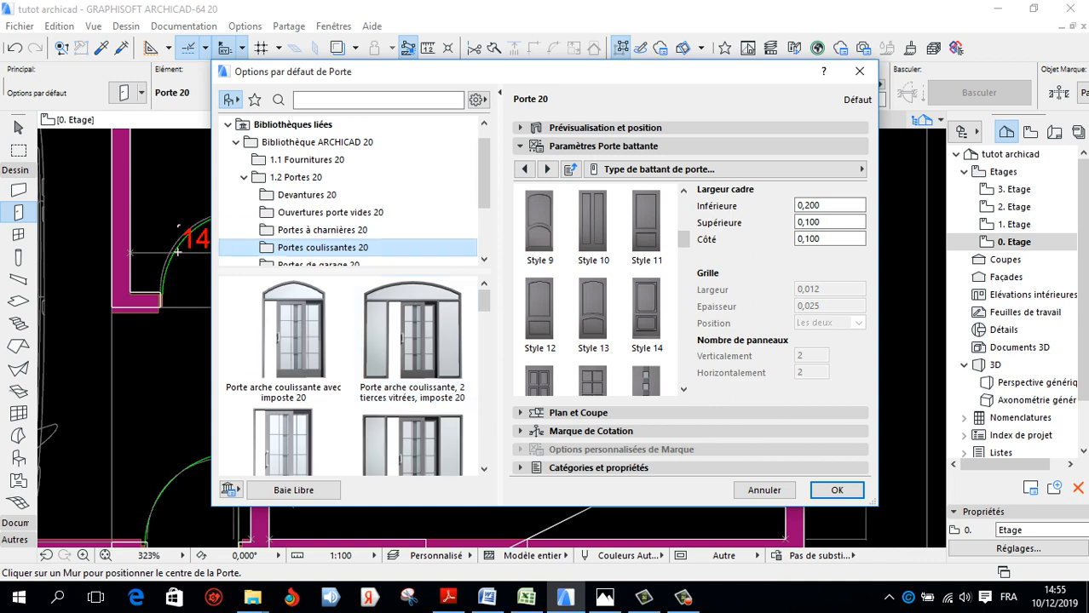
Choose the hinged door Porte double 20 with an A carreaux leaf and a Bouton 3 handle
{"action": "left_click", "coordinate": [340, 231]}
{"action": "scroll", "coordinate": [409, 341], "scroll_direction": "down", "scroll_amount": 5}
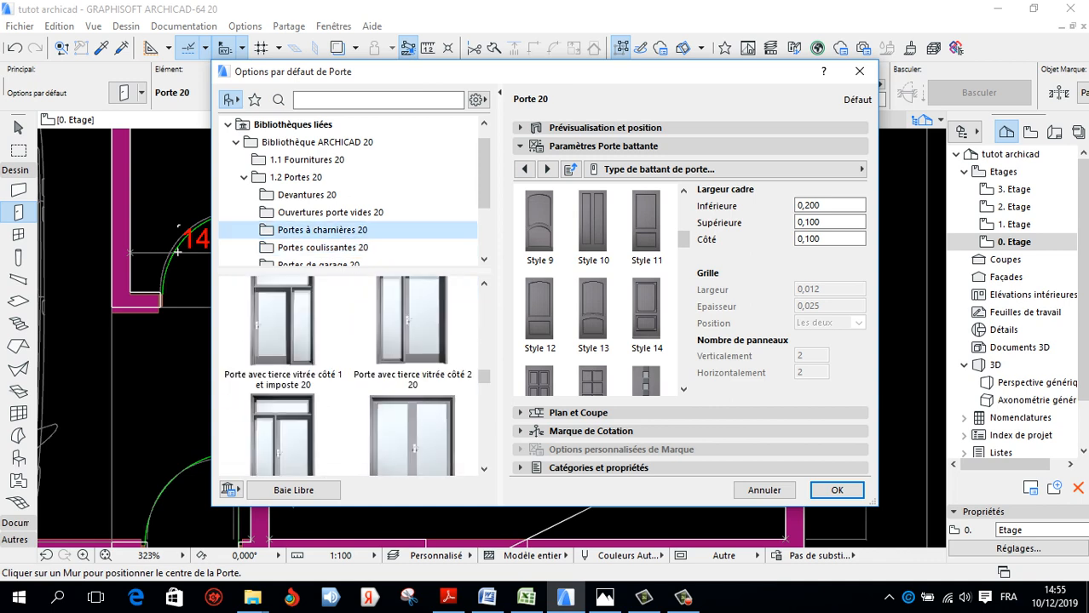
{"action": "left_click", "coordinate": [412, 330]}
{"action": "left_click", "coordinate": [581, 255]}
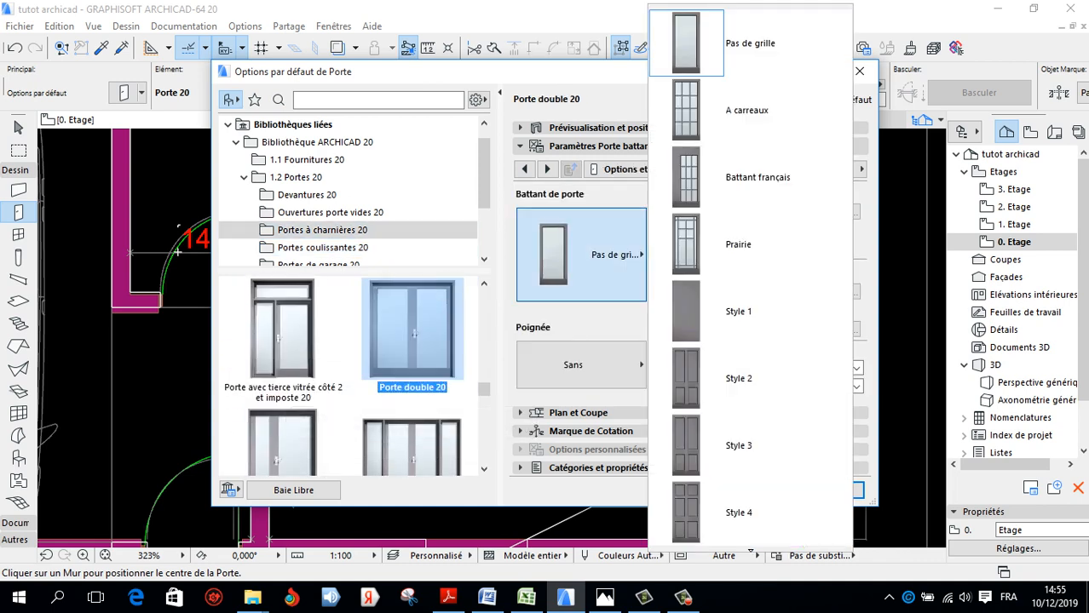
{"action": "left_click", "coordinate": [746, 110]}
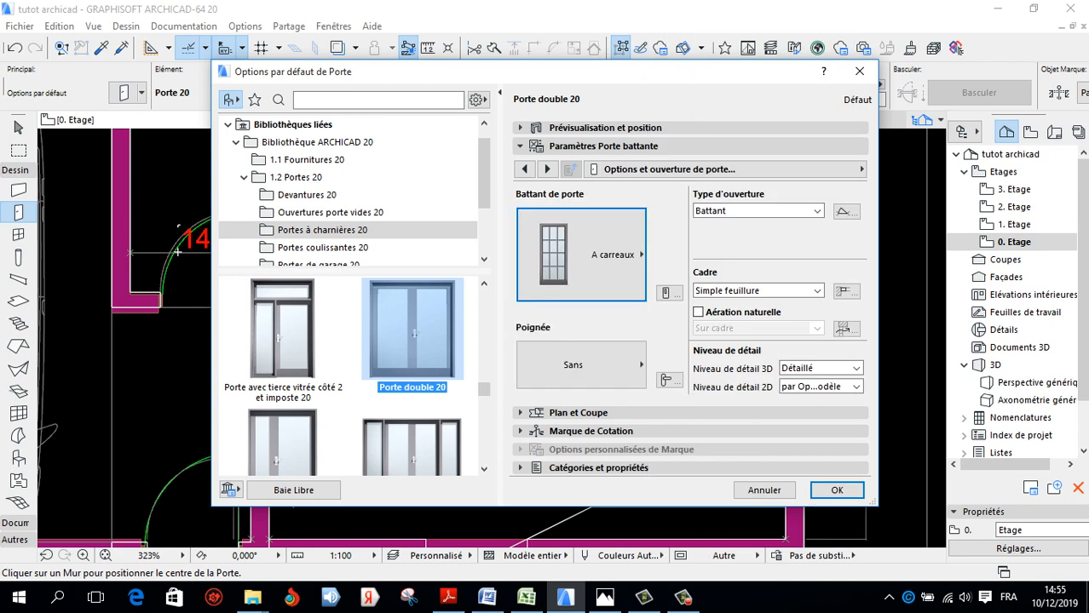
{"action": "left_click", "coordinate": [580, 364]}
{"action": "left_click", "coordinate": [716, 155]}
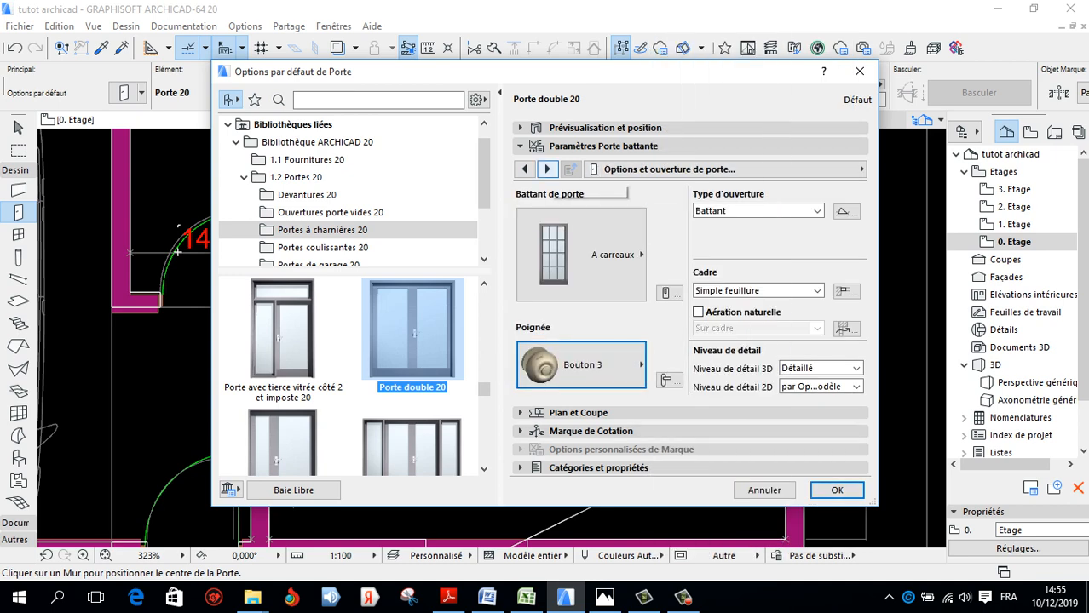
{"action": "left_click", "coordinate": [596, 254]}
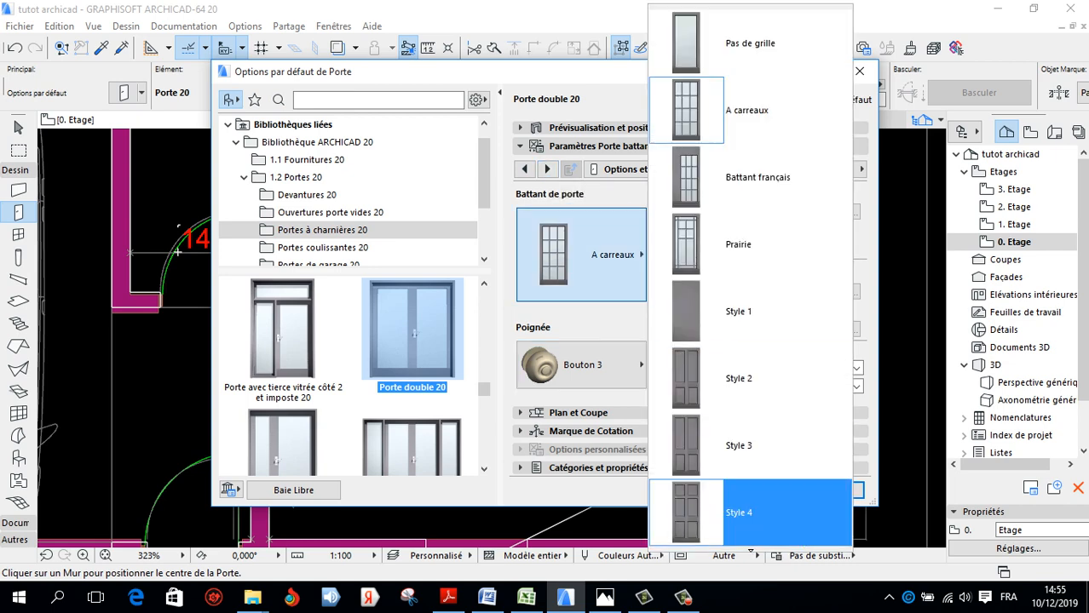
{"action": "scroll", "coordinate": [750, 298], "scroll_direction": "down", "scroll_amount": 4}
{"action": "key", "text": "Escape"}
Set the door grille to 2 vertical and 2 horizontal panels for both the left and right leaves
{"action": "left_click", "coordinate": [547, 169]}
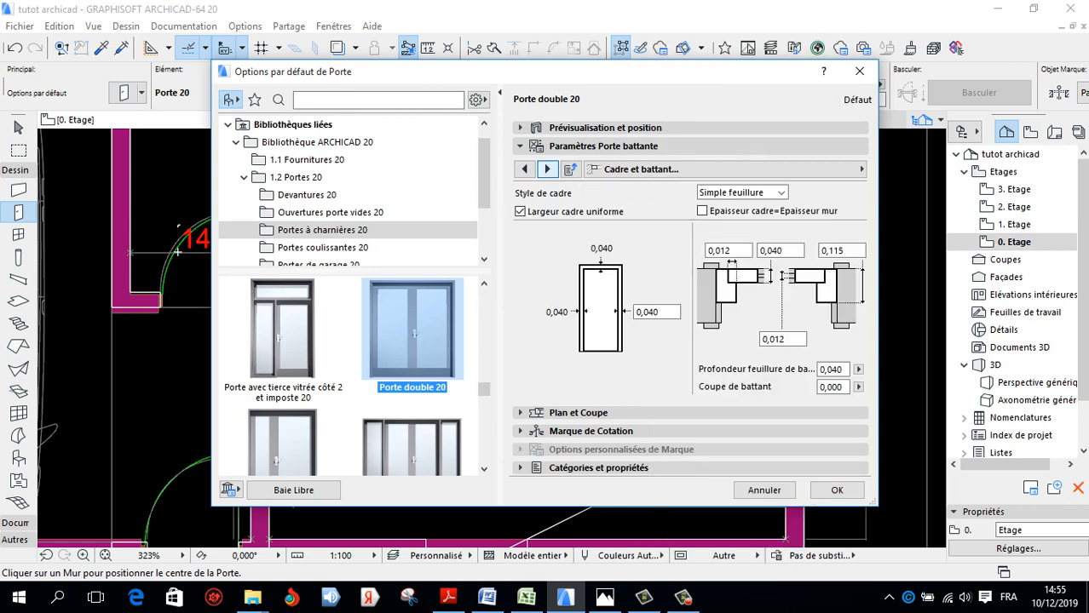
{"action": "left_click", "coordinate": [547, 168]}
{"action": "left_click", "coordinate": [547, 168]}
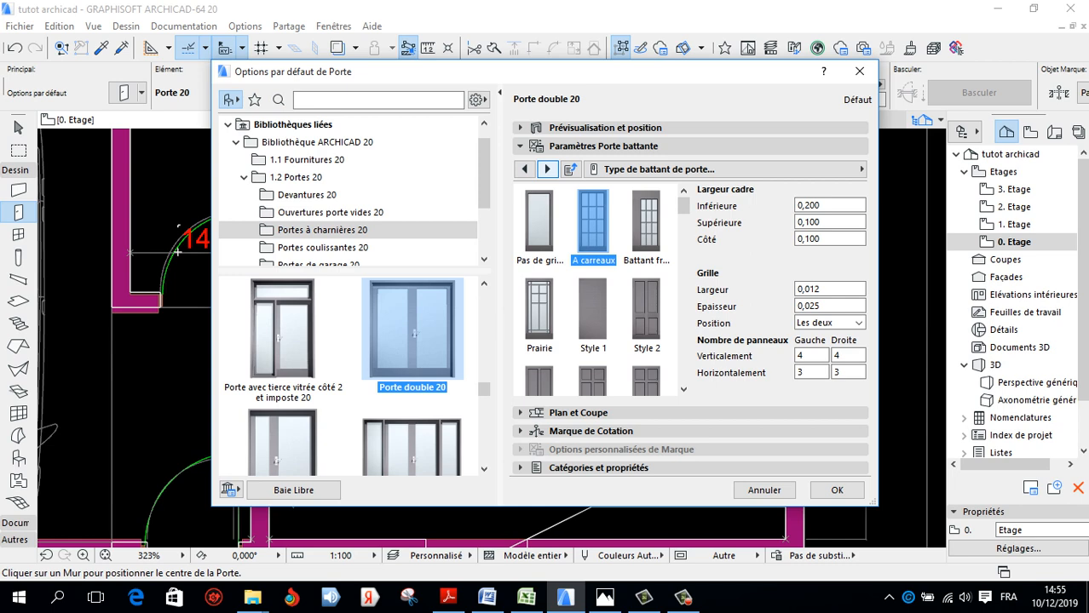
{"action": "double_click", "coordinate": [801, 355]}
{"action": "type", "text": "2"}
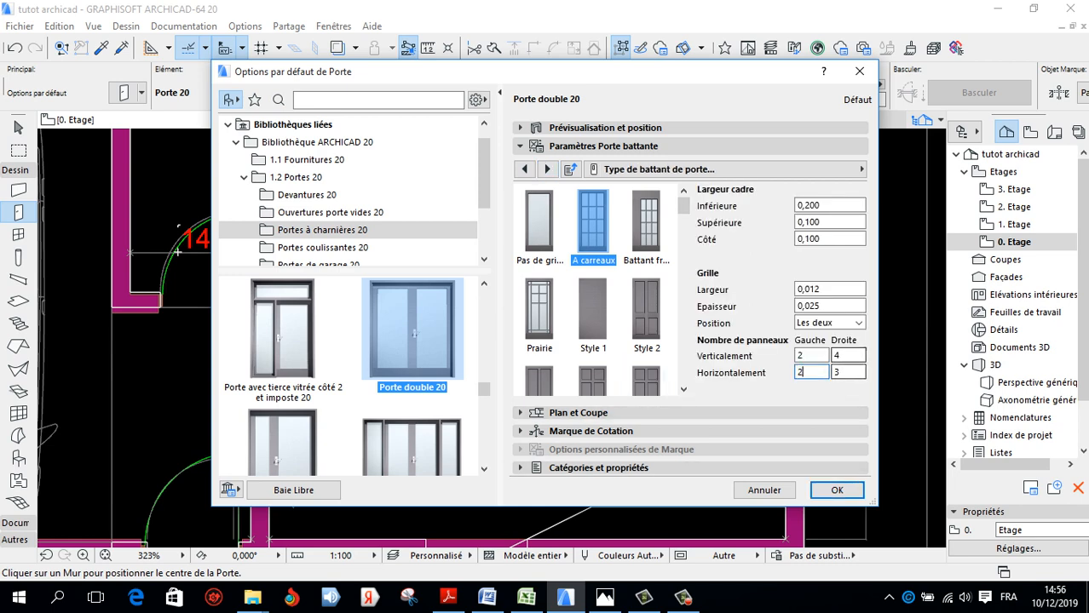
{"action": "key", "text": "Tab"}
{"action": "key", "text": "Tab"}
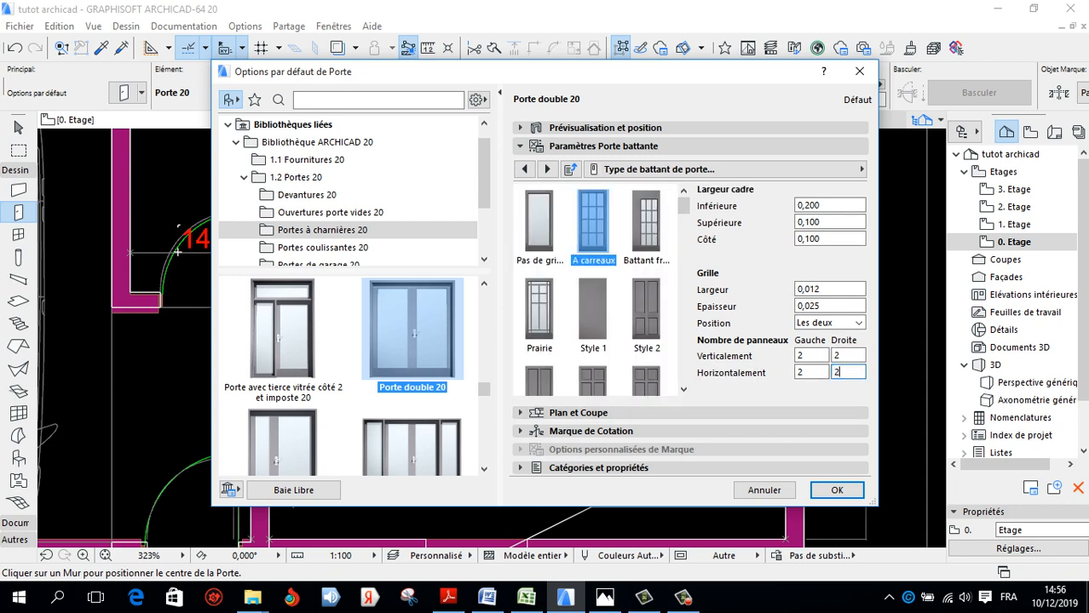
{"action": "type", "text": "2"}
{"action": "key", "text": "Return"}
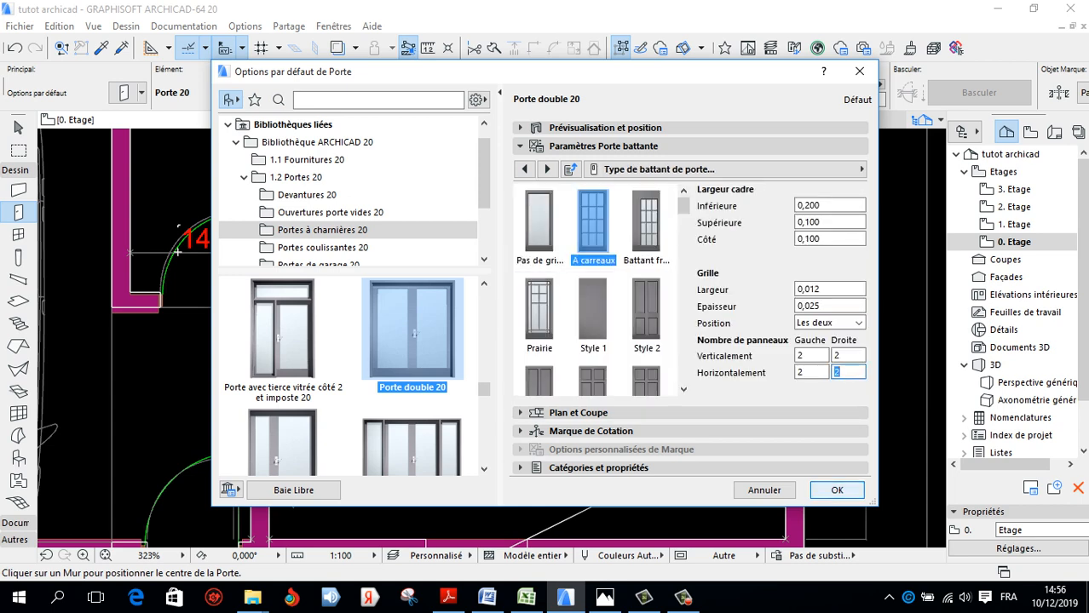
Set the double door's height to 2.2 and accept the default door settings
{"action": "left_click", "coordinate": [586, 127]}
{"action": "left_click", "coordinate": [586, 127]}
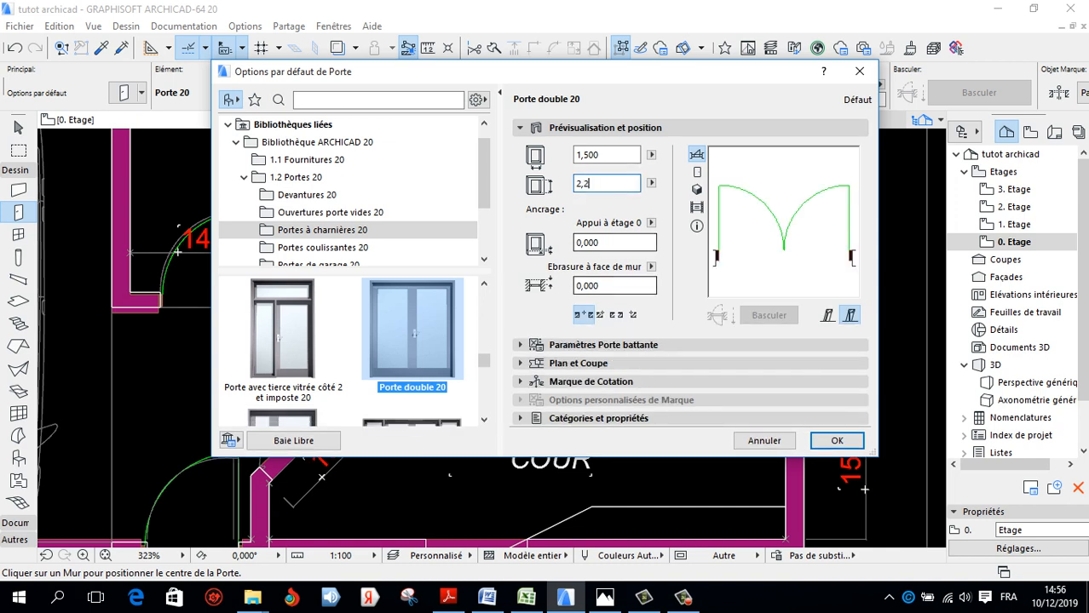
{"action": "key", "text": "Return"}
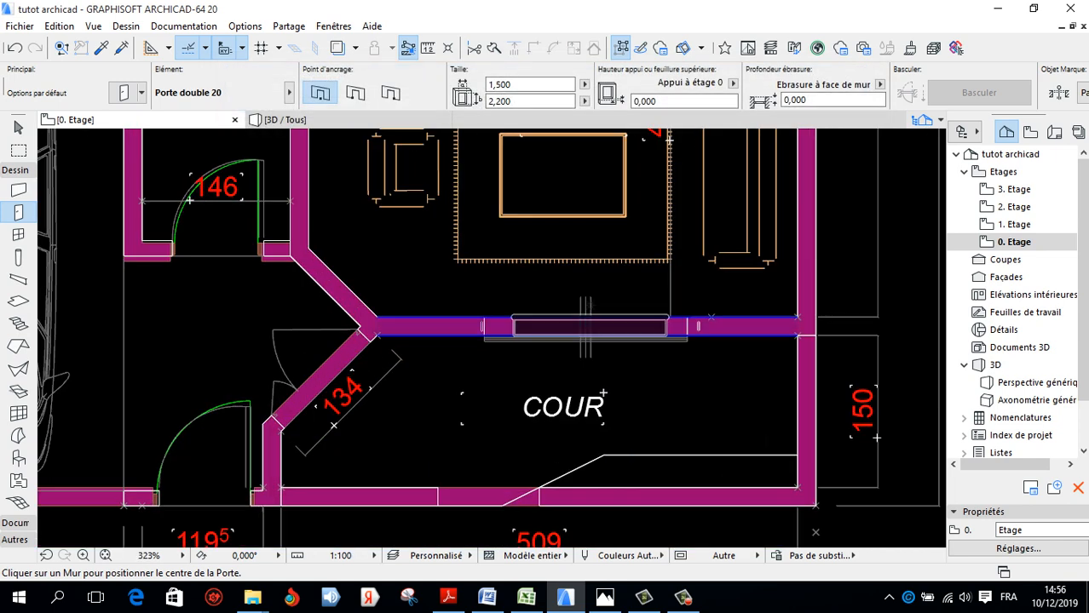
Anchor the double door by its reveal for placement and set its width to 2.000
{"action": "left_click", "coordinate": [528, 85]}
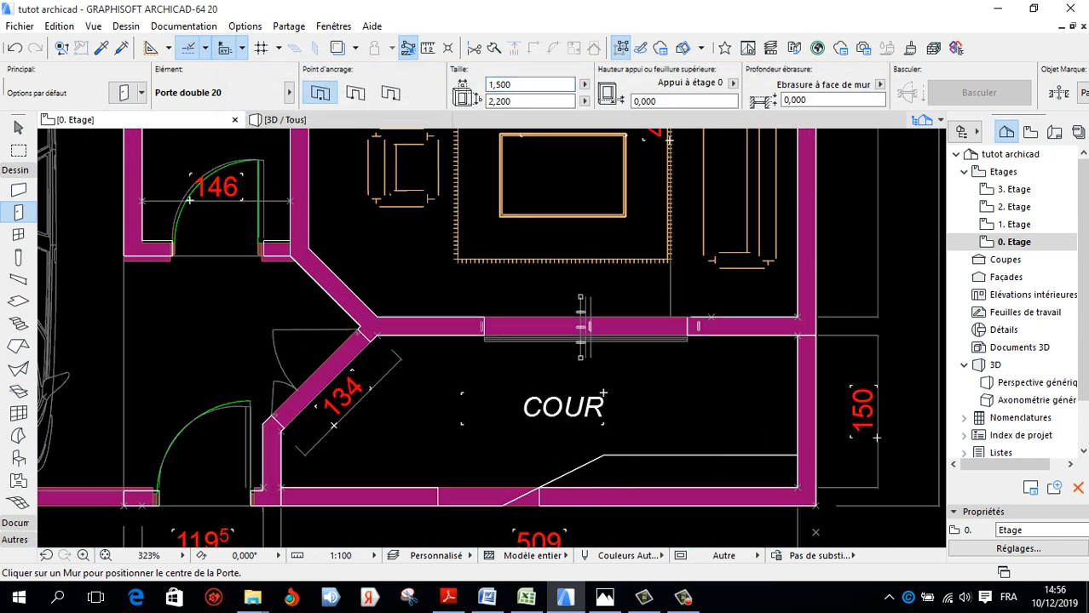
{"action": "left_click", "coordinate": [18, 151]}
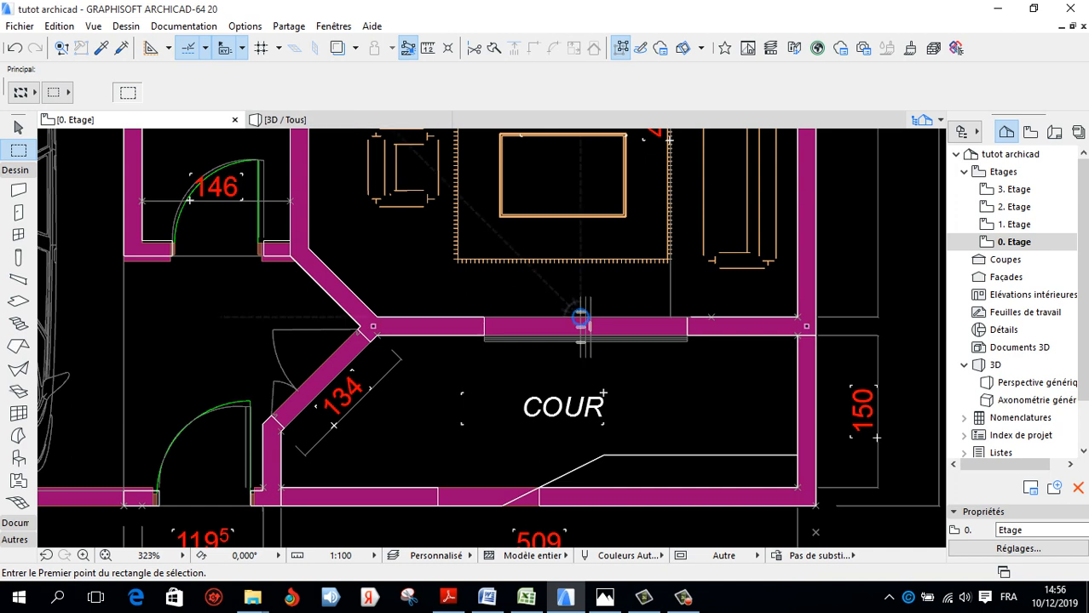
{"action": "left_click", "coordinate": [19, 212]}
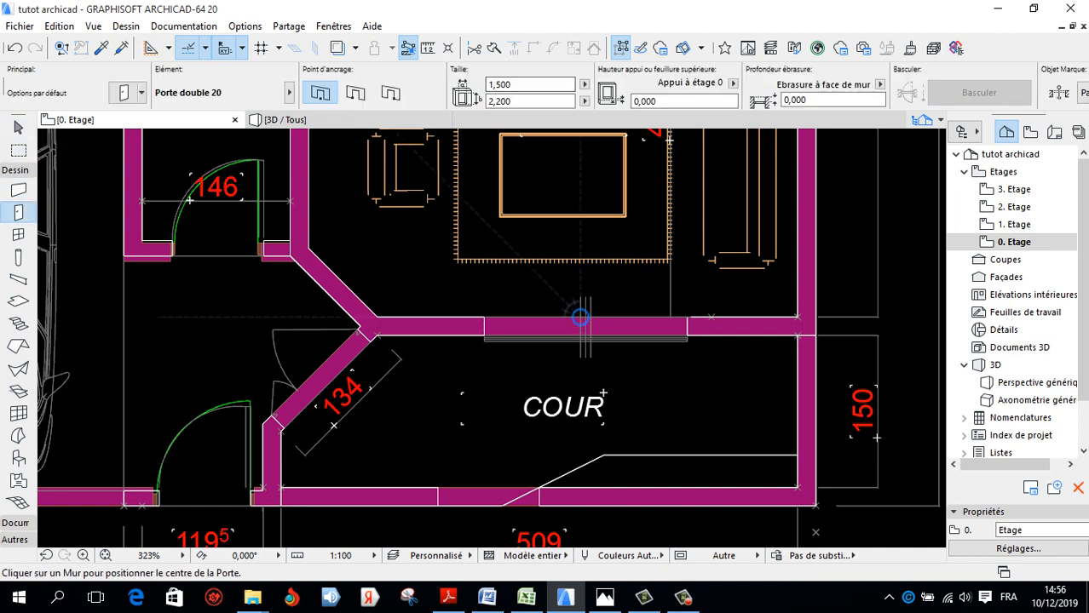
{"action": "left_click", "coordinate": [390, 92]}
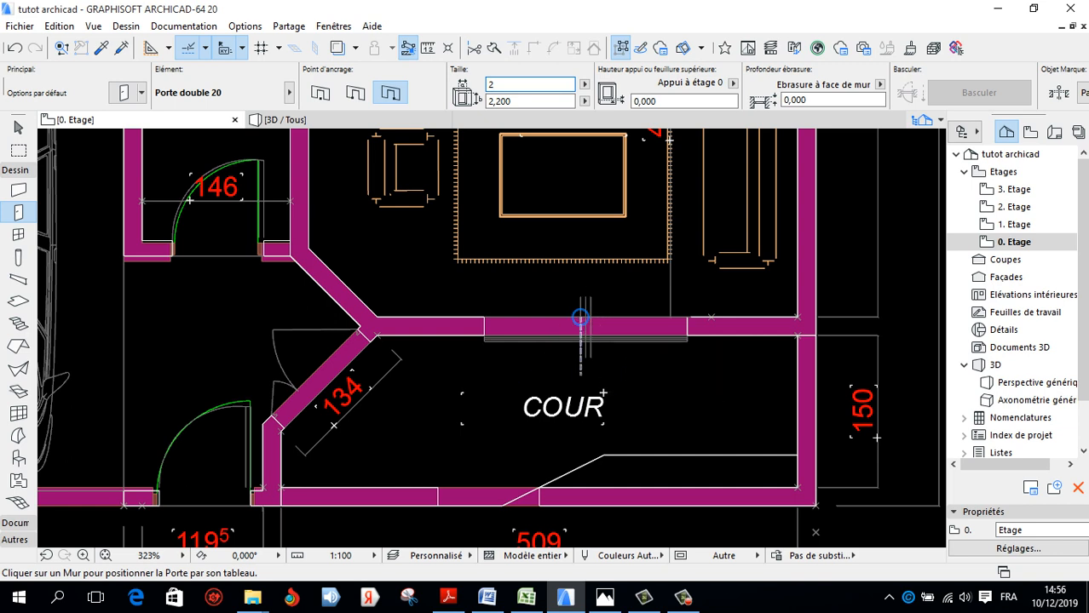
{"action": "key", "text": "Return"}
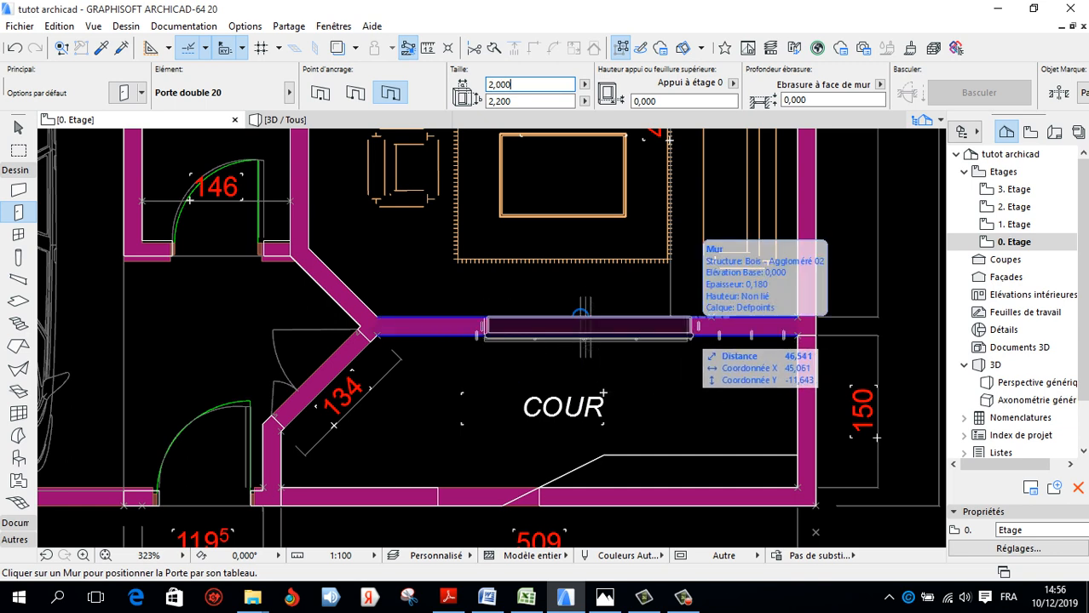
Place the double door in the wall between the SALON and the COUR, centred on the plan's drawn opening and swinging into the courtyard
{"action": "left_click", "coordinate": [581, 316]}
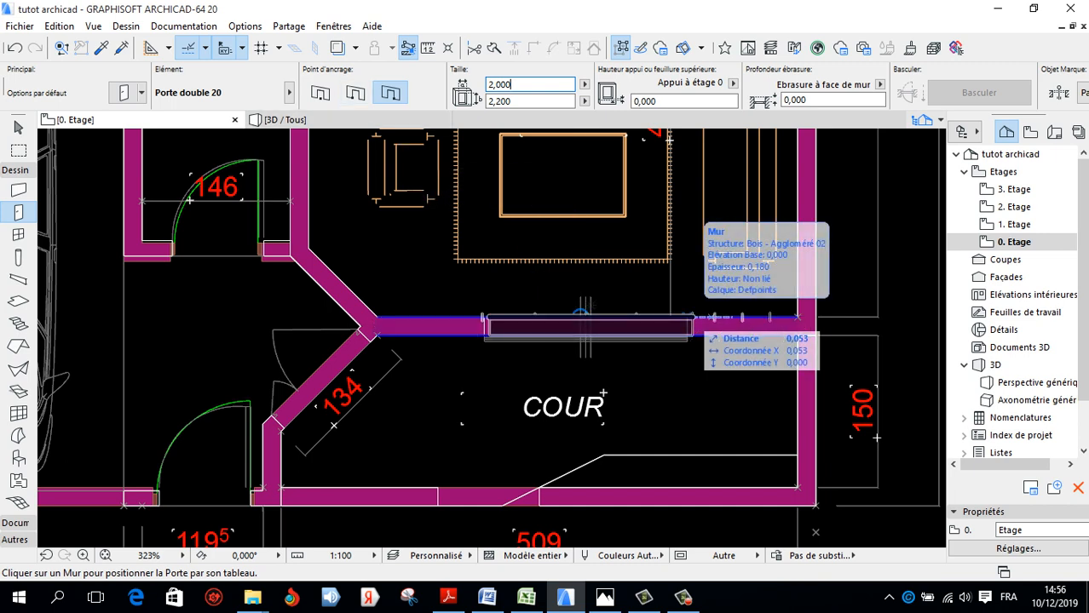
{"action": "left_click", "coordinate": [581, 317]}
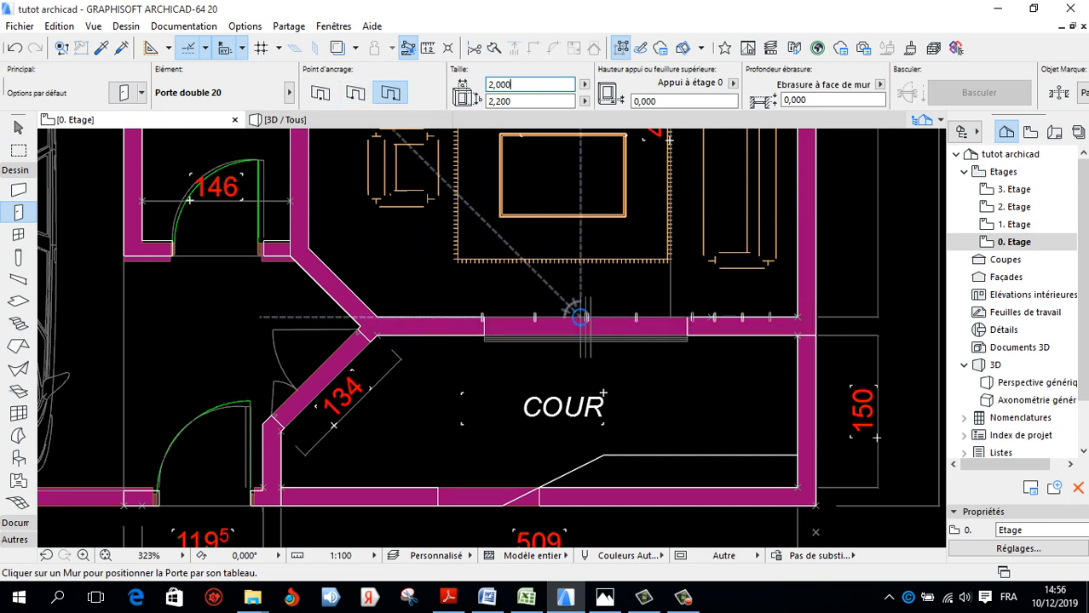
{"action": "left_click", "coordinate": [320, 92]}
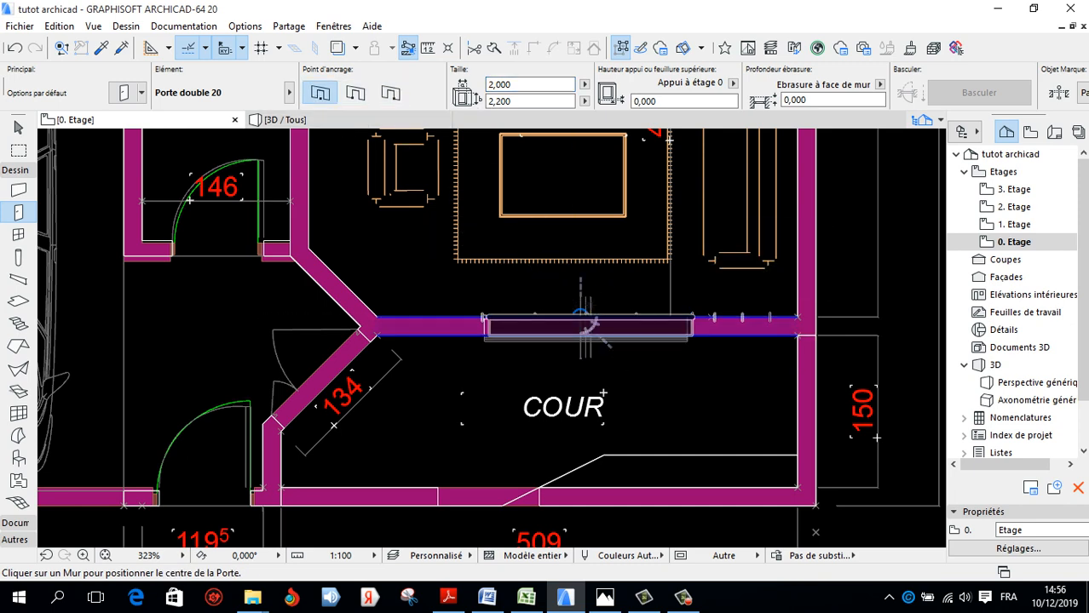
{"action": "left_click", "coordinate": [580, 315]}
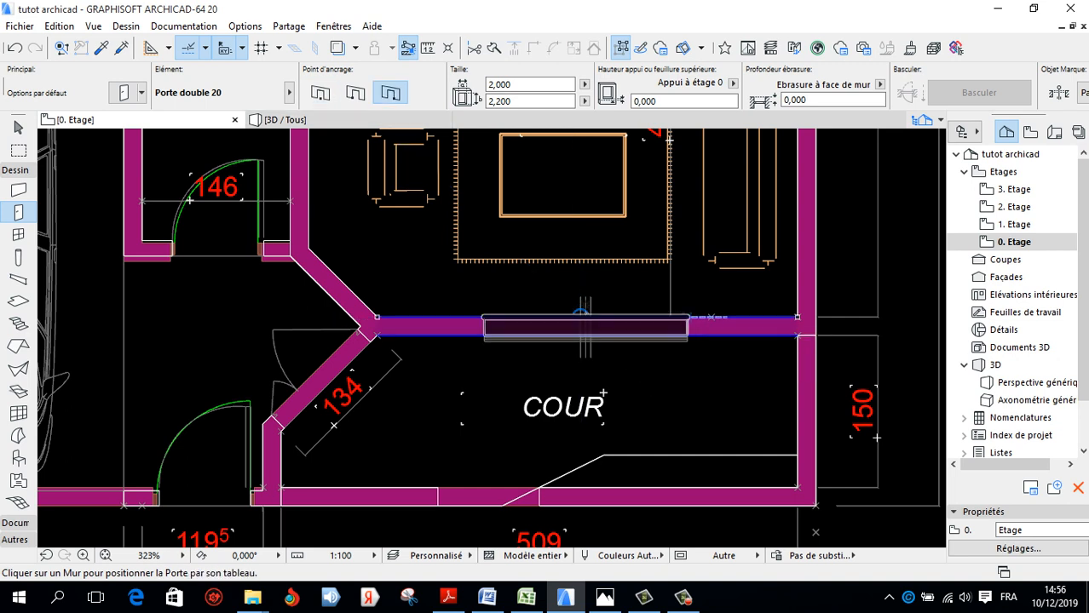
{"action": "left_click", "coordinate": [581, 317]}
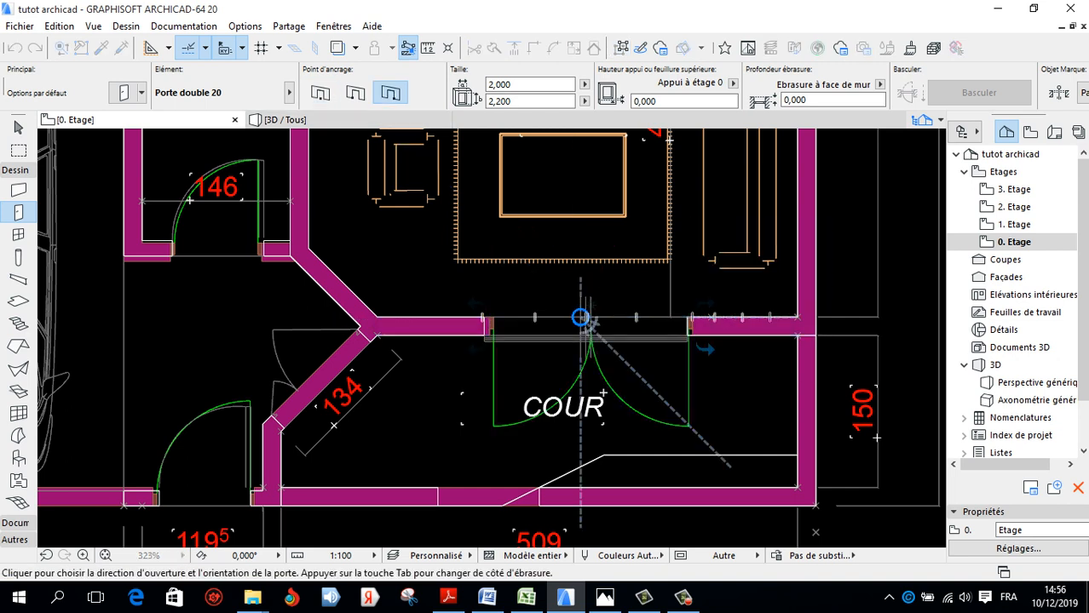
{"action": "left_click", "coordinate": [580, 317]}
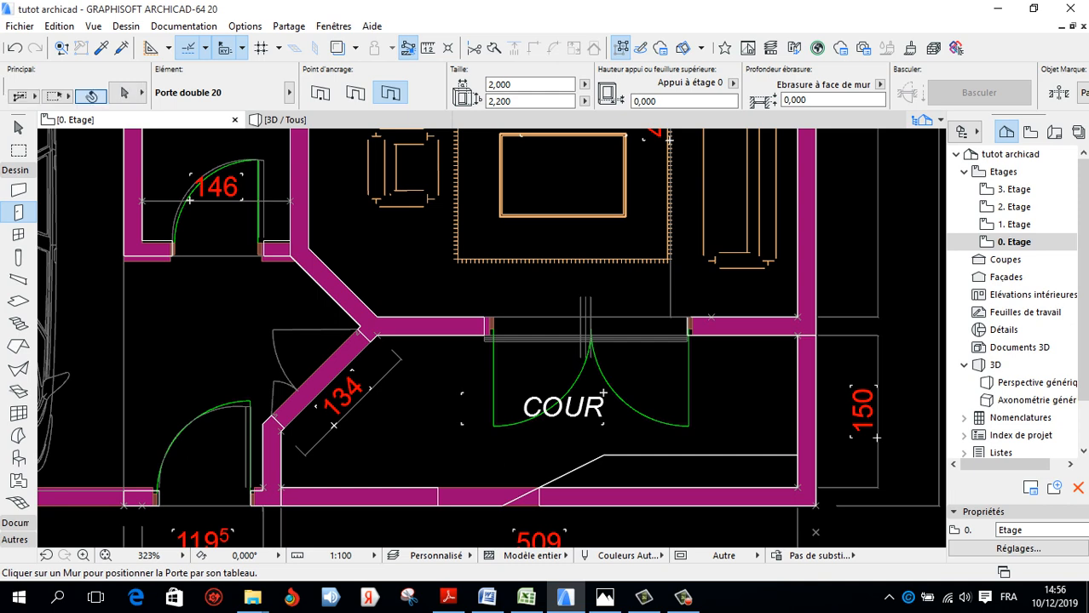
Try moving the courtyard double door one leaf width along its wall toward the diagonal wall, and undo the move
{"action": "left_click", "coordinate": [688, 412], "text": "shift"}
{"action": "key", "text": "ctrl+d"}
{"action": "left_click", "coordinate": [591, 335]}
{"action": "left_click", "coordinate": [476, 335]}
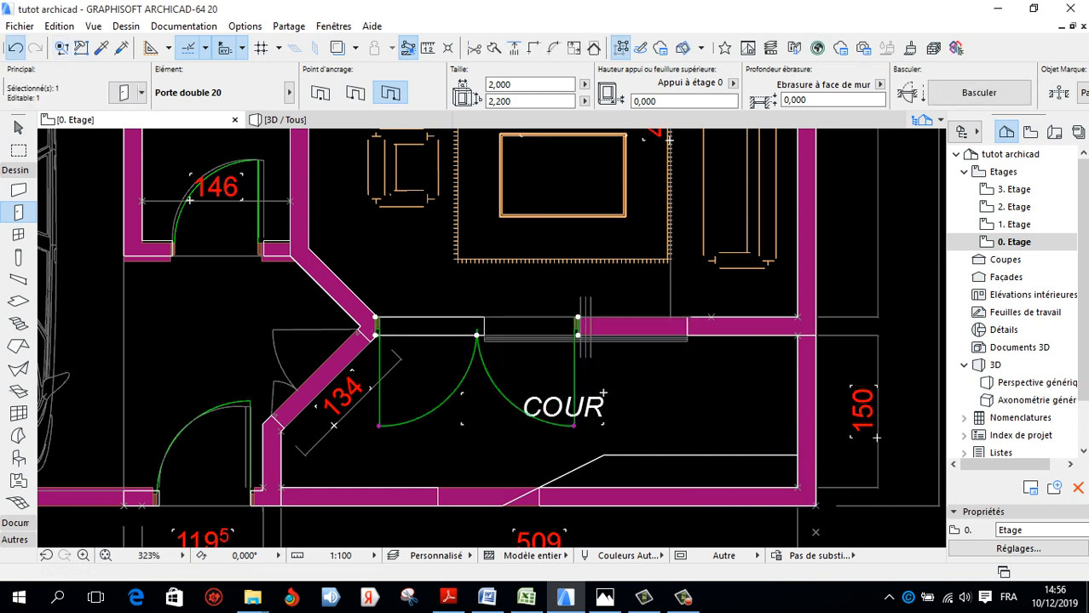
{"action": "key", "text": "ctrl+z"}
Reduce the 2D opening angle of both leaves of the courtyard double door until they are almost closed
{"action": "key", "text": "ctrl+d"}
{"action": "left_click", "coordinate": [689, 426]}
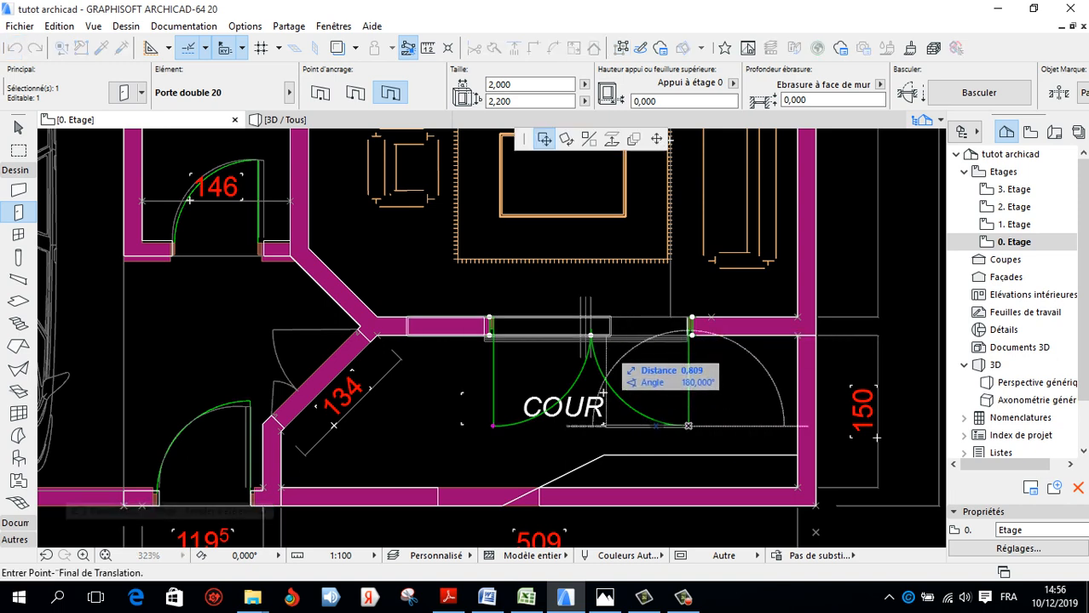
{"action": "left_click", "coordinate": [656, 139]}
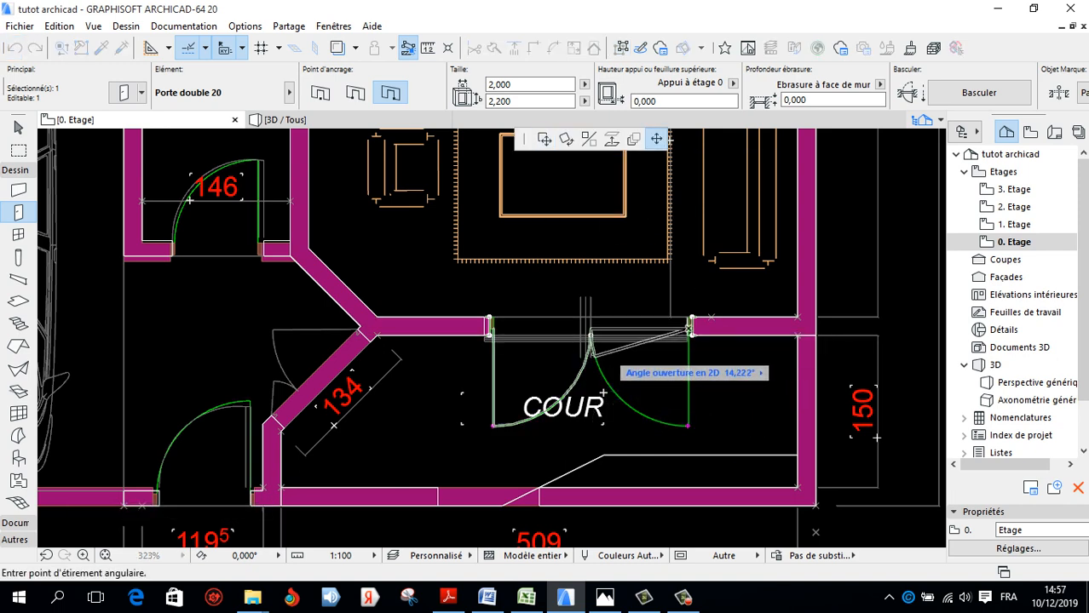
{"action": "left_click", "coordinate": [582, 329]}
{"action": "left_click", "coordinate": [493, 425]}
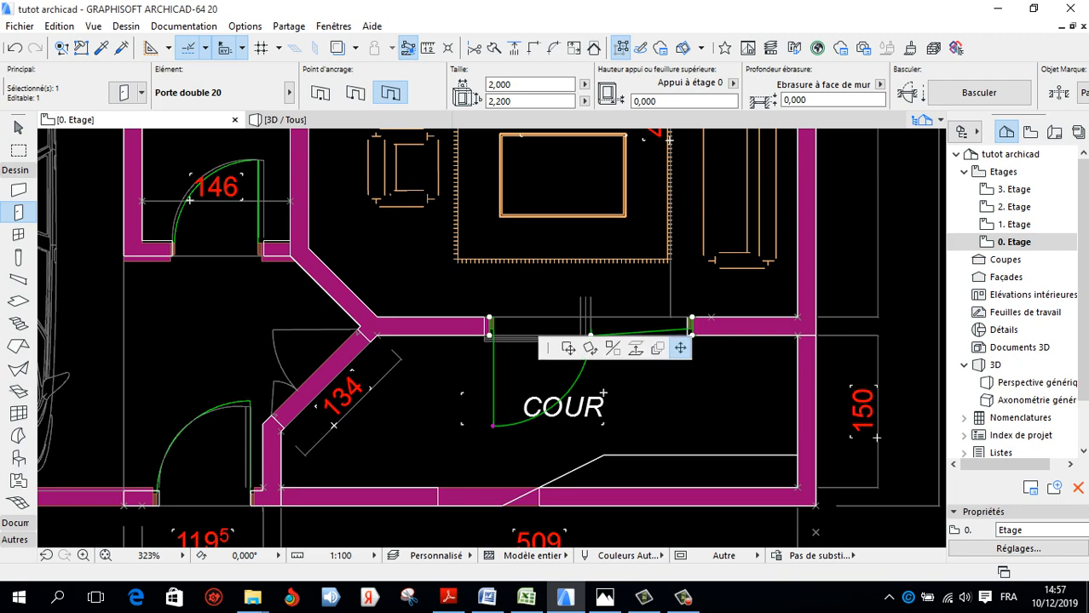
{"action": "left_click", "coordinate": [588, 332]}
{"action": "scroll", "coordinate": [703, 438], "scroll_direction": "down", "scroll_amount": 4}
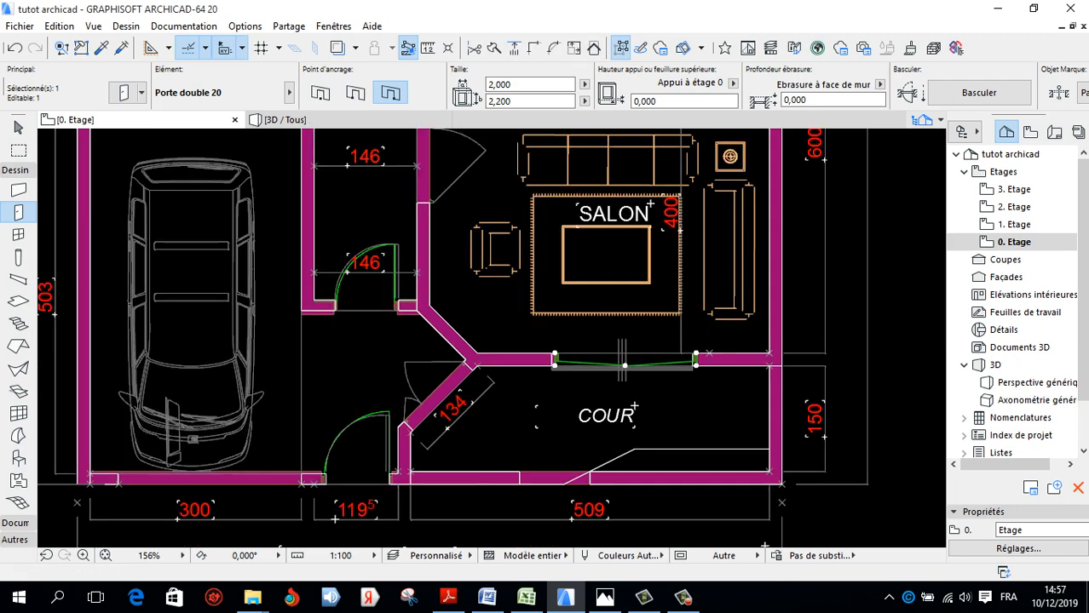
{"action": "key", "text": "Escape"}
Reduce the 2D opening angle of the S.D.B. door to about 41°, matching the leaf drawn on the plan
{"action": "scroll", "coordinate": [446, 448], "scroll_direction": "down", "scroll_amount": 4}
{"action": "scroll", "coordinate": [409, 312], "scroll_direction": "up", "scroll_amount": 4}
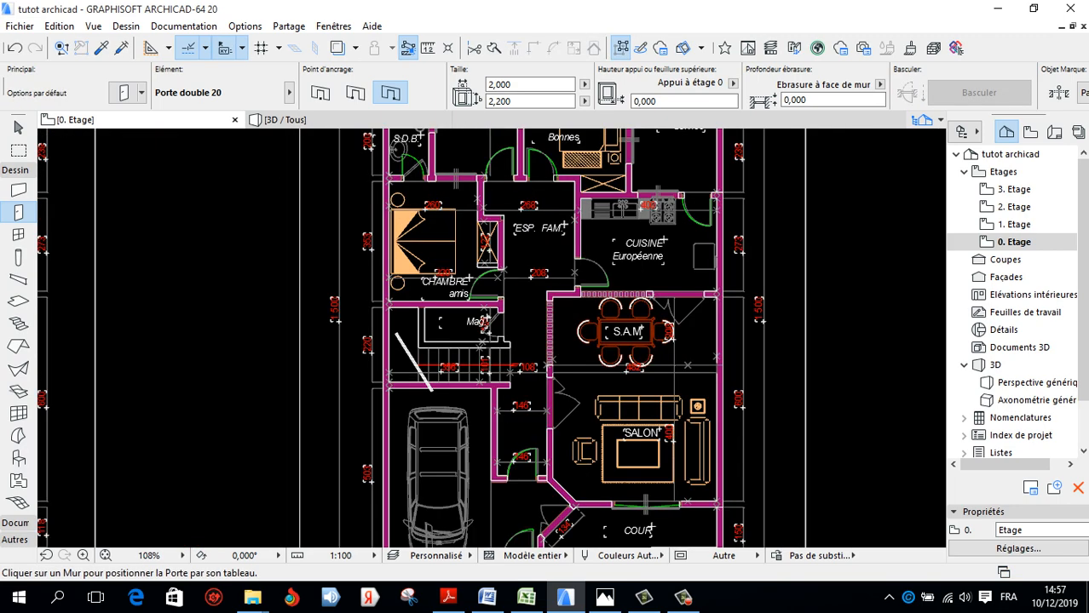
{"action": "scroll", "coordinate": [400, 512], "scroll_direction": "down", "scroll_amount": 3}
{"action": "scroll", "coordinate": [397, 313], "scroll_direction": "up", "scroll_amount": 6}
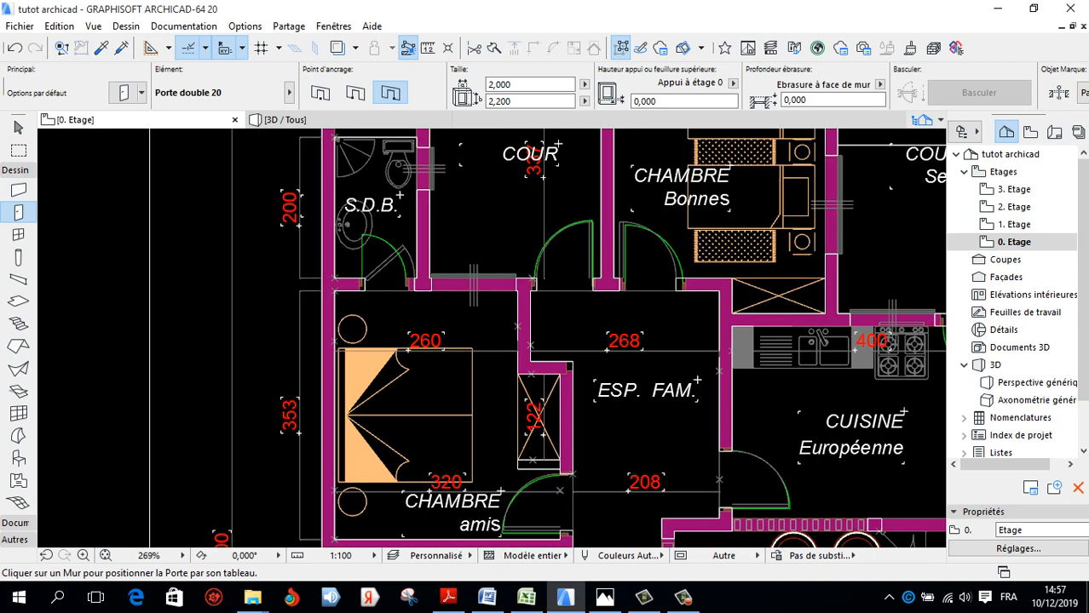
{"action": "scroll", "coordinate": [376, 242], "scroll_direction": "up", "scroll_amount": 2}
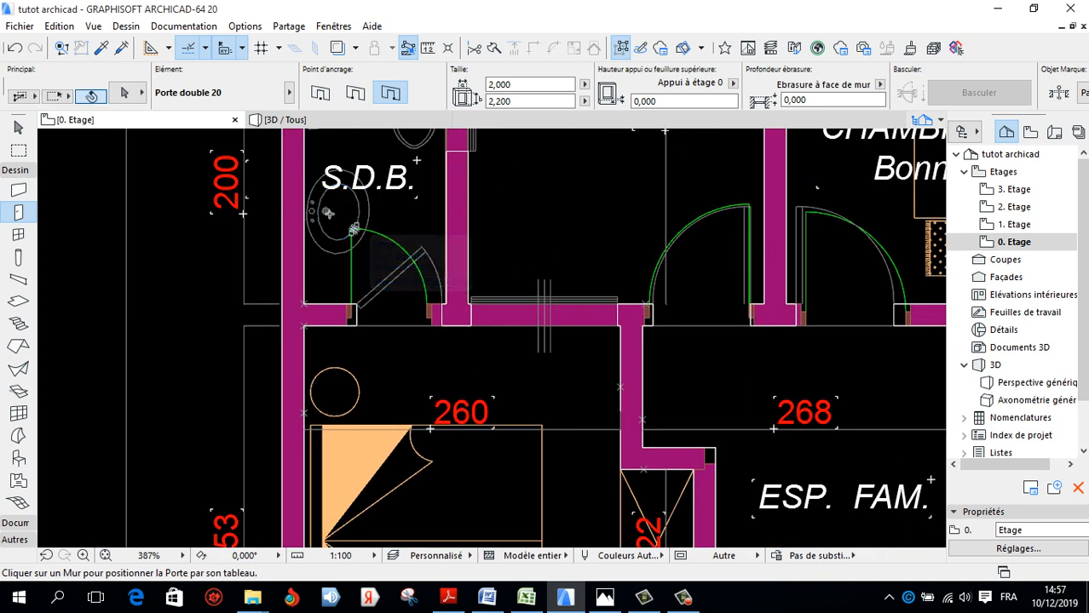
{"action": "left_click", "coordinate": [351, 316], "text": "shift"}
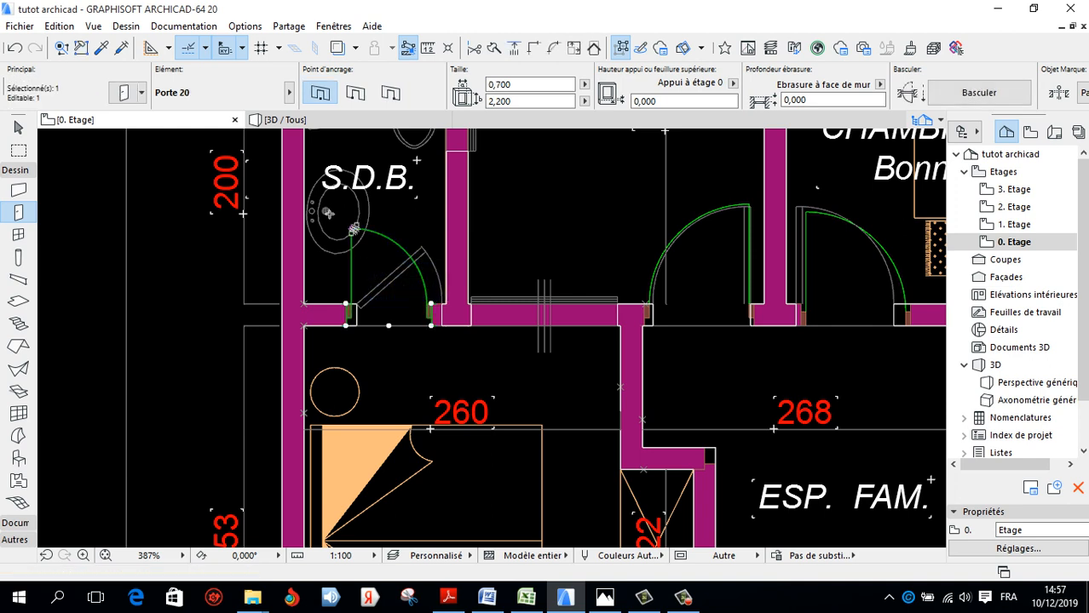
{"action": "scroll", "coordinate": [351, 228], "scroll_direction": "up", "scroll_amount": 5}
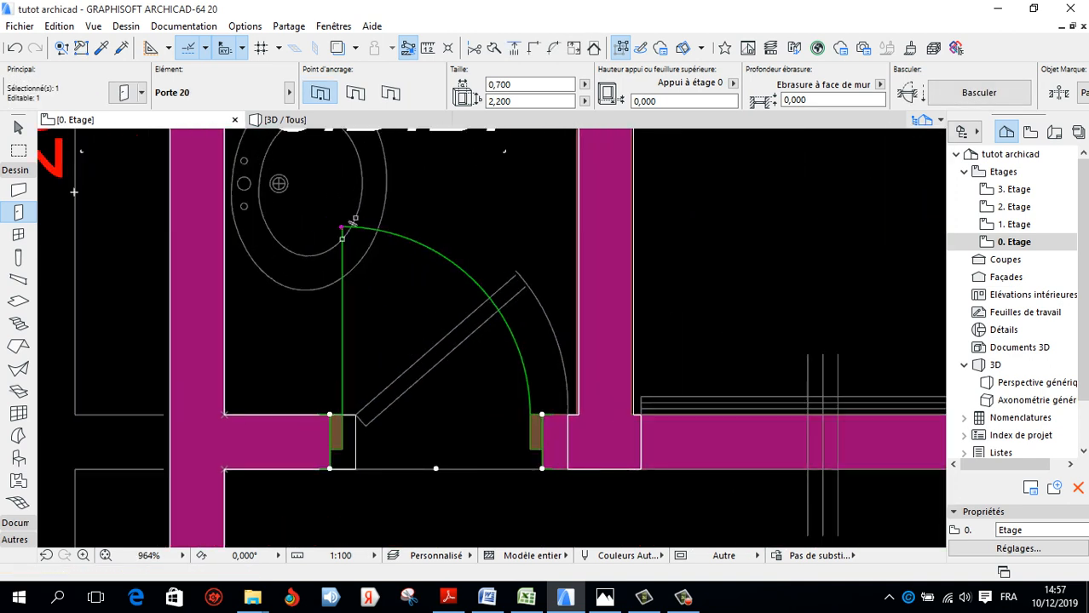
{"action": "left_click", "coordinate": [475, 284]}
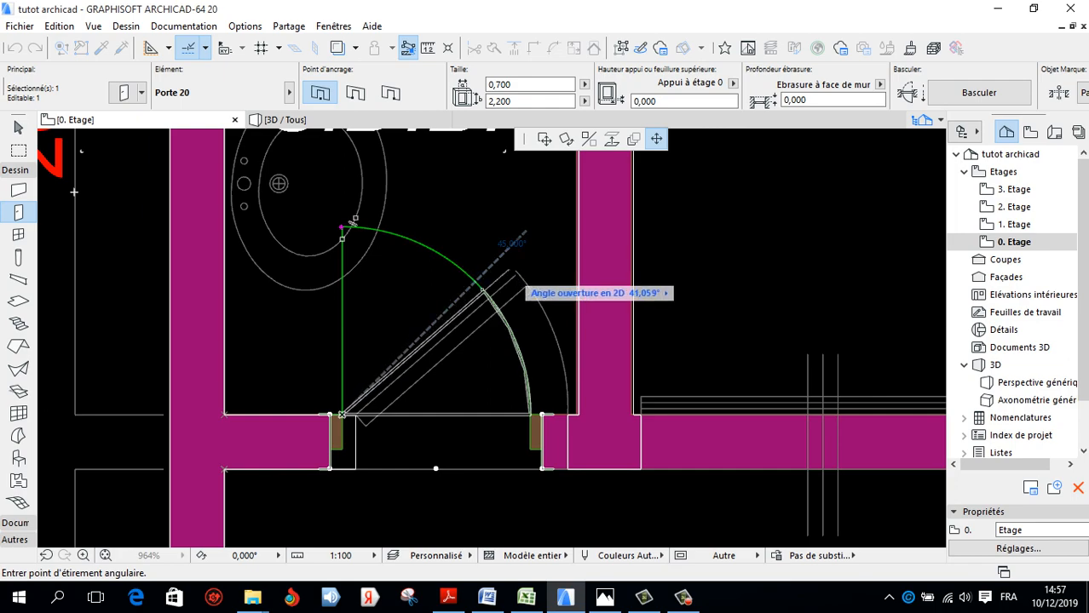
{"action": "left_click", "coordinate": [517, 270]}
{"action": "key", "text": "Escape"}
Look over the R.D.C plan, from the rear rooms to the front courtyard, for doors still to place
{"action": "scroll", "coordinate": [442, 296], "scroll_direction": "down", "scroll_amount": 6}
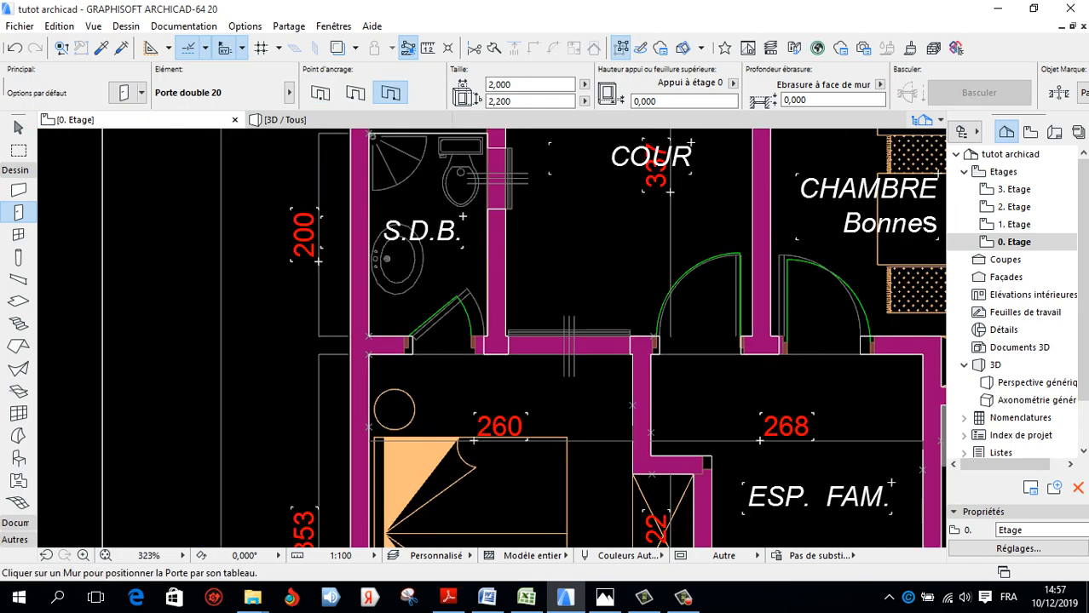
{"action": "scroll", "coordinate": [481, 252], "scroll_direction": "down", "scroll_amount": 7}
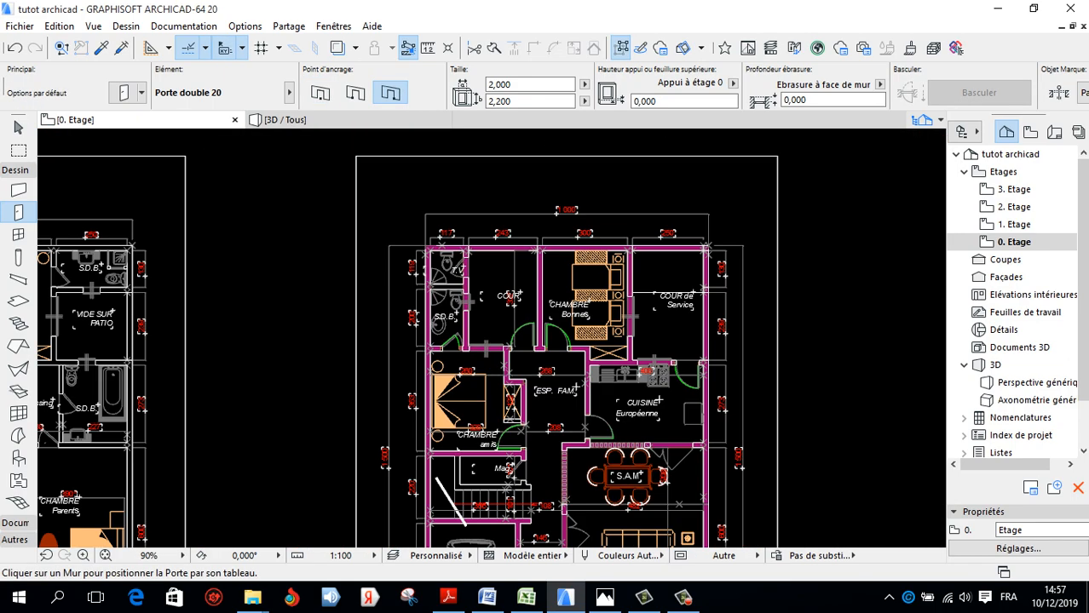
{"action": "scroll", "coordinate": [585, 455], "scroll_direction": "up", "scroll_amount": 8}
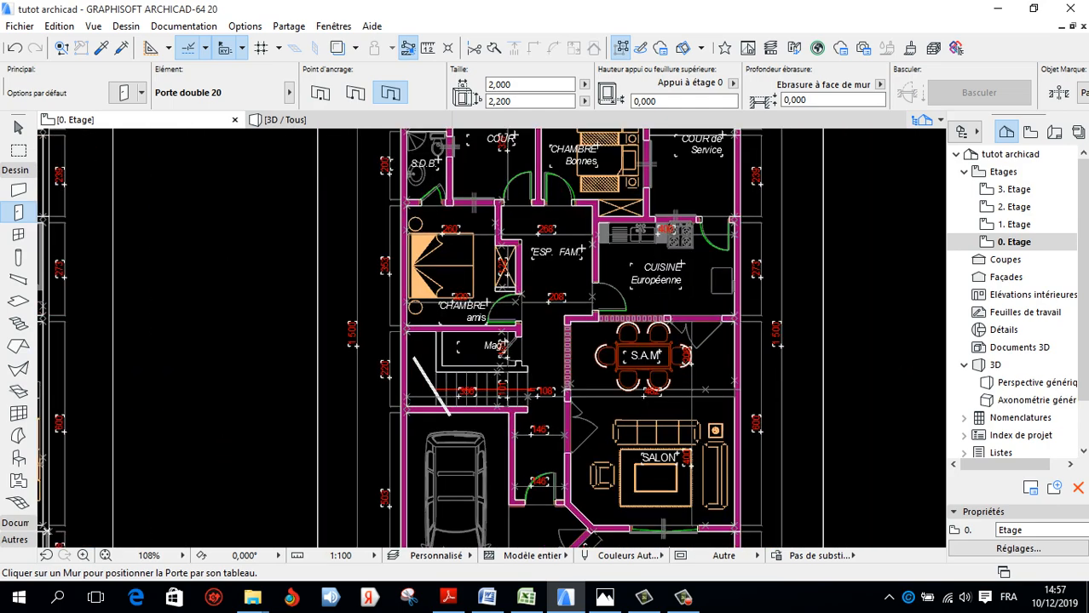
{"action": "scroll", "coordinate": [550, 495], "scroll_direction": "down", "scroll_amount": 7}
{"action": "scroll", "coordinate": [551, 495], "scroll_direction": "up", "scroll_amount": 7}
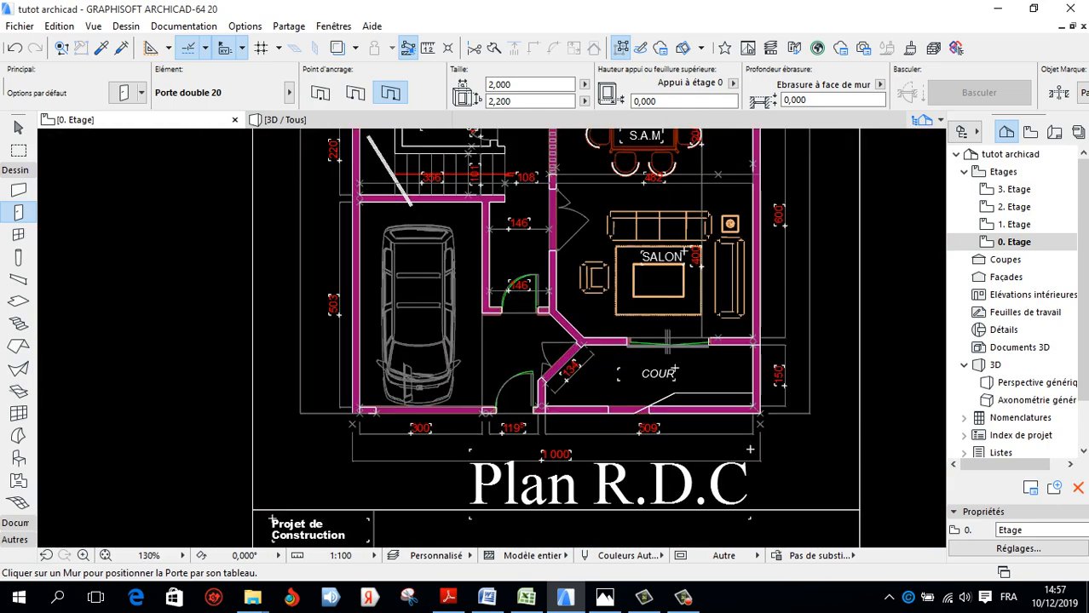
{"action": "scroll", "coordinate": [550, 495], "scroll_direction": "down", "scroll_amount": 3}
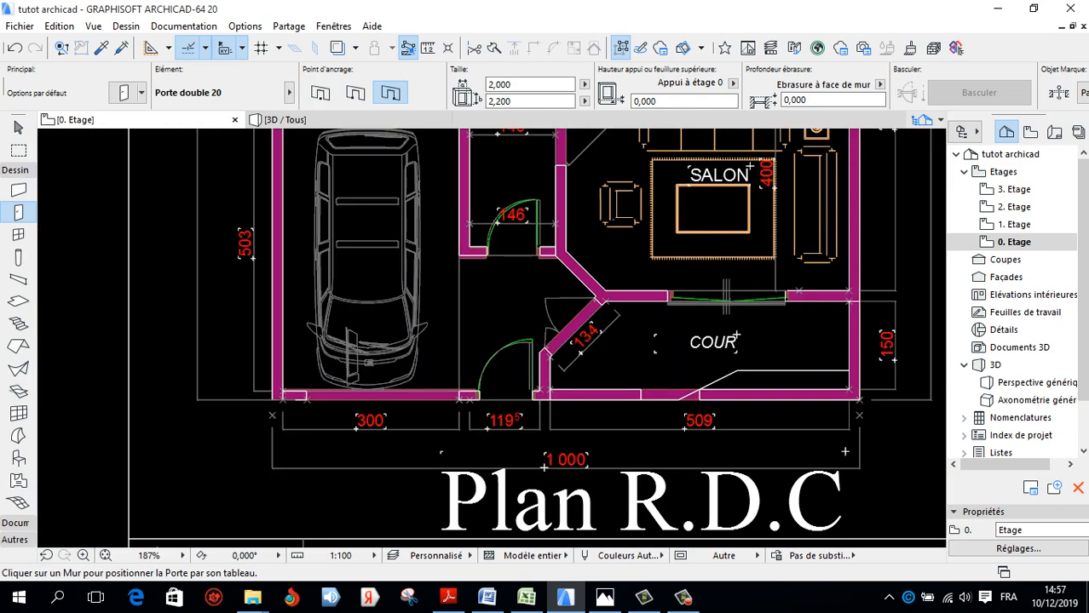
{"action": "scroll", "coordinate": [844, 452], "scroll_direction": "down", "scroll_amount": 3}
{"action": "scroll", "coordinate": [700, 400], "scroll_direction": "up", "scroll_amount": 8}
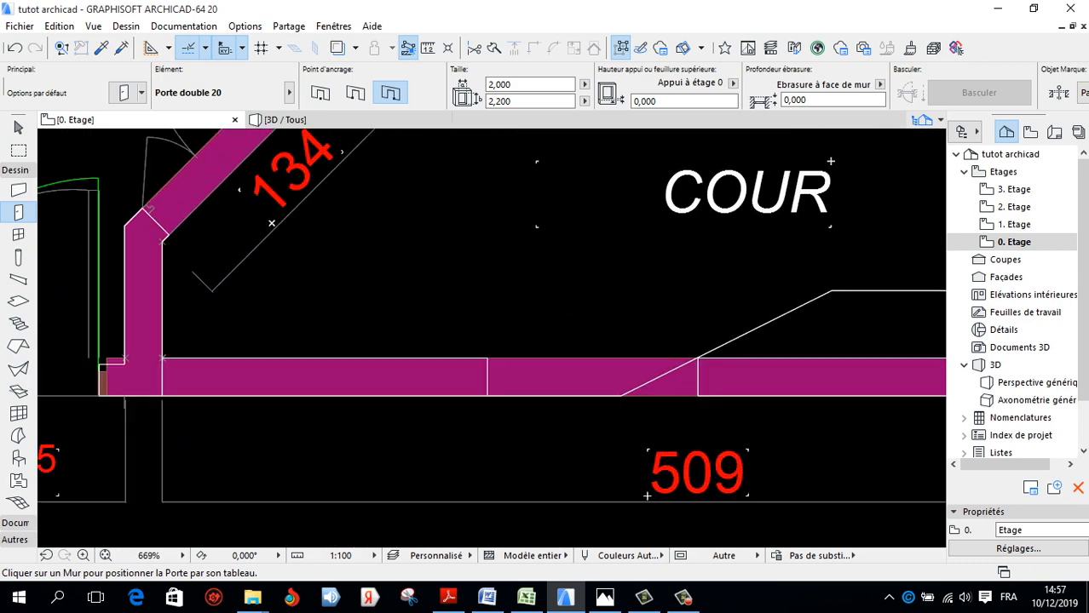
{"action": "scroll", "coordinate": [647, 495], "scroll_direction": "down", "scroll_amount": 10}
{"action": "scroll", "coordinate": [692, 485], "scroll_direction": "up", "scroll_amount": 4}
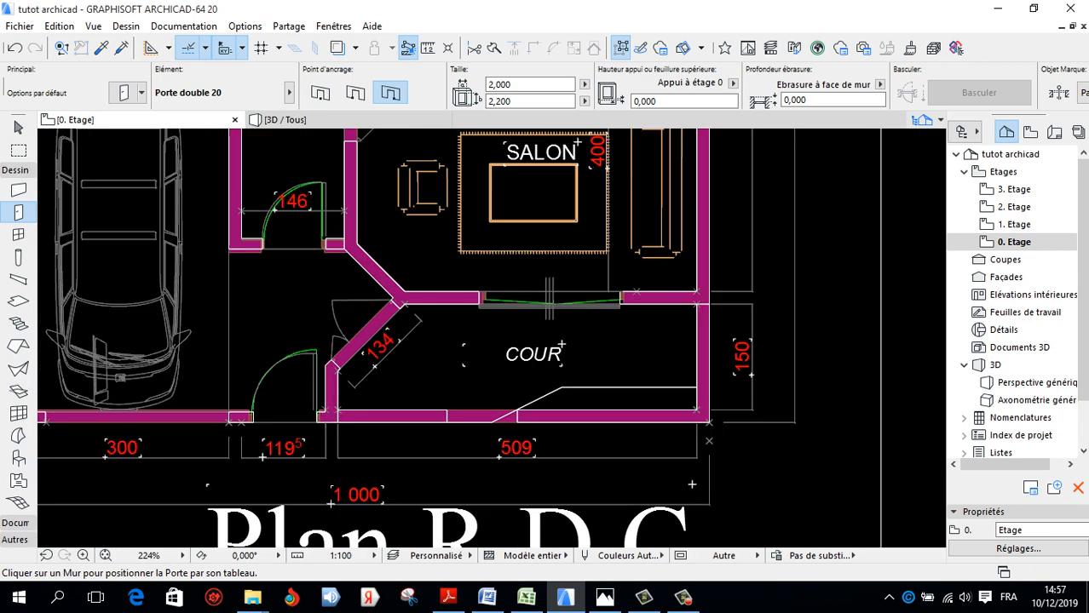
{"action": "scroll", "coordinate": [692, 484], "scroll_direction": "down", "scroll_amount": 4}
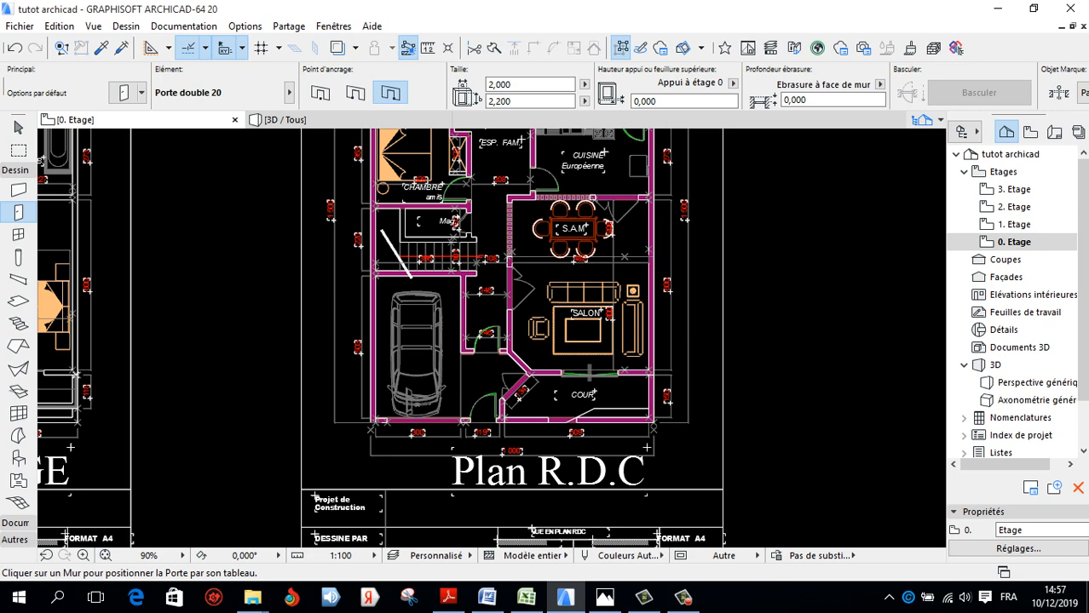
{"action": "scroll", "coordinate": [561, 384], "scroll_direction": "up", "scroll_amount": 2}
{"action": "scroll", "coordinate": [603, 457], "scroll_direction": "up", "scroll_amount": 4}
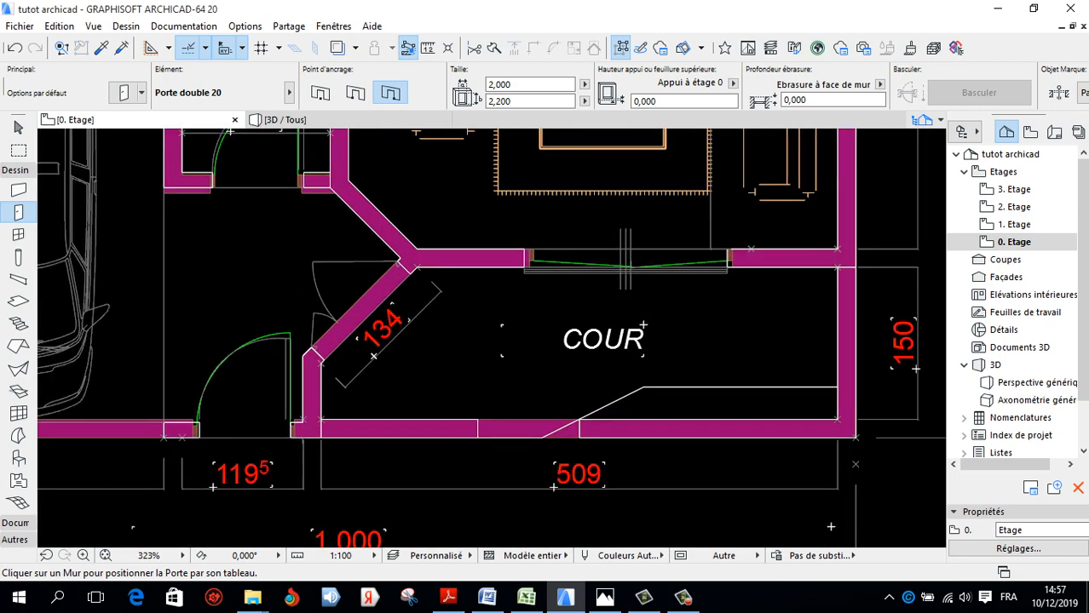
{"action": "scroll", "coordinate": [603, 458], "scroll_direction": "down", "scroll_amount": 3}
{"action": "scroll", "coordinate": [648, 316], "scroll_direction": "down", "scroll_amount": 4}
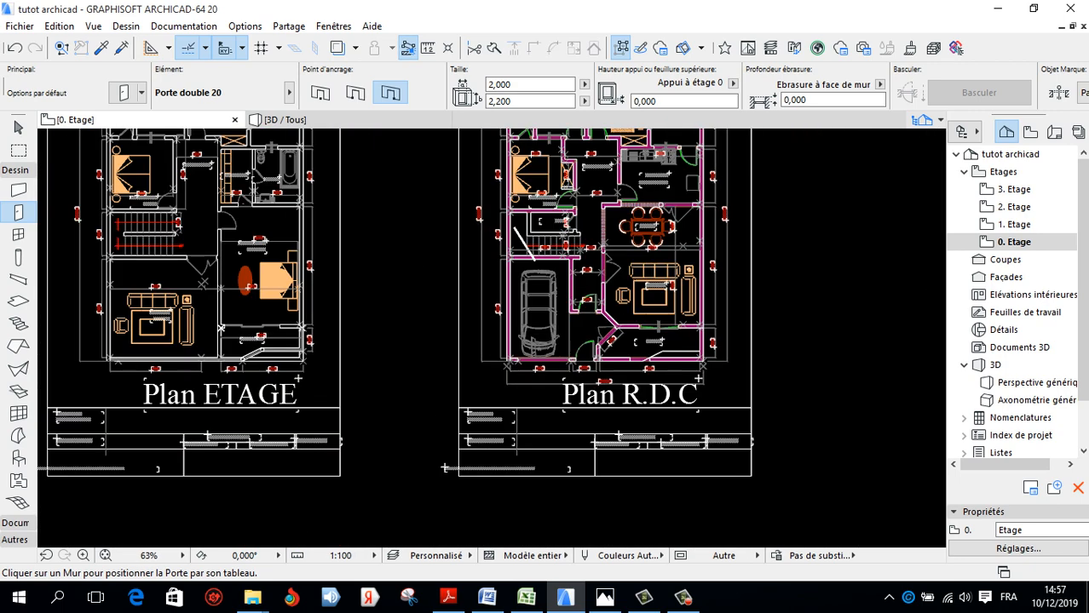
{"action": "scroll", "coordinate": [602, 336], "scroll_direction": "up", "scroll_amount": 1}
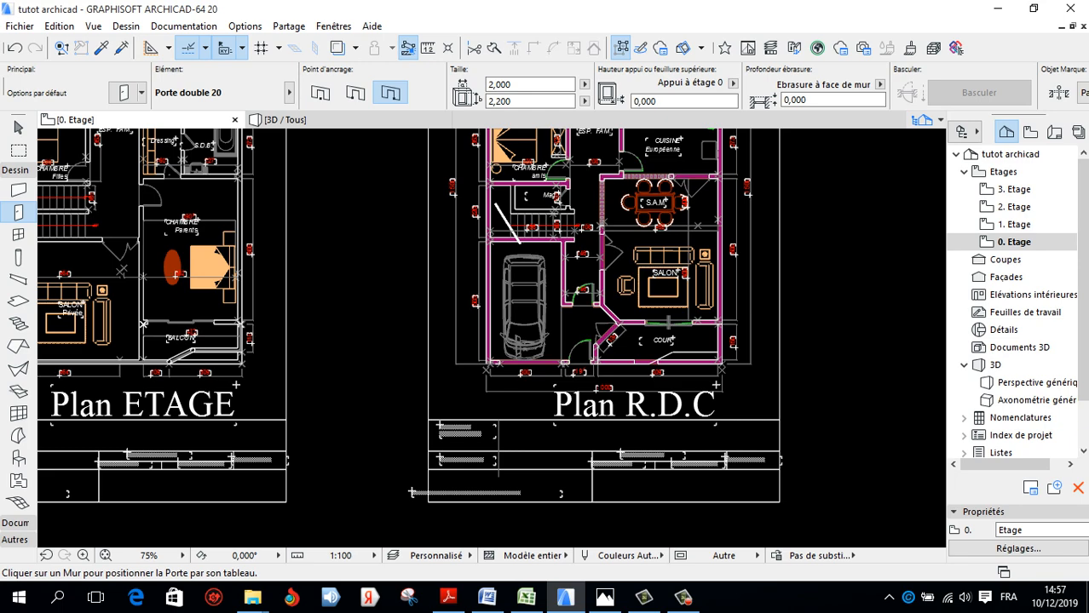
{"action": "scroll", "coordinate": [632, 301], "scroll_direction": "down", "scroll_amount": 2}
{"action": "scroll", "coordinate": [631, 302], "scroll_direction": "up", "scroll_amount": 5}
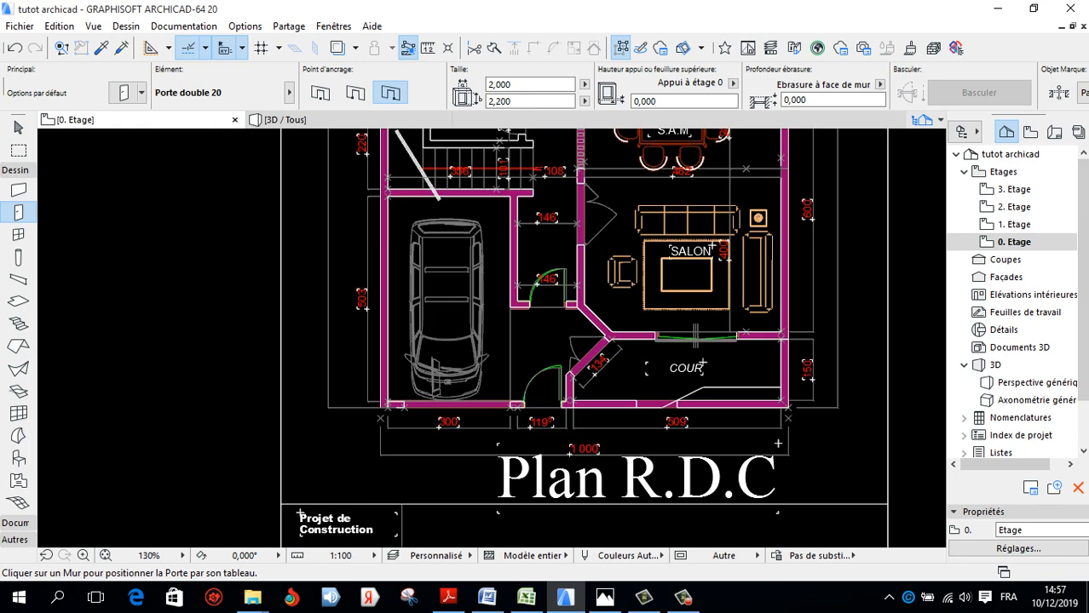
{"action": "scroll", "coordinate": [566, 410], "scroll_direction": "down", "scroll_amount": 3}
{"action": "scroll", "coordinate": [554, 321], "scroll_direction": "up", "scroll_amount": 3}
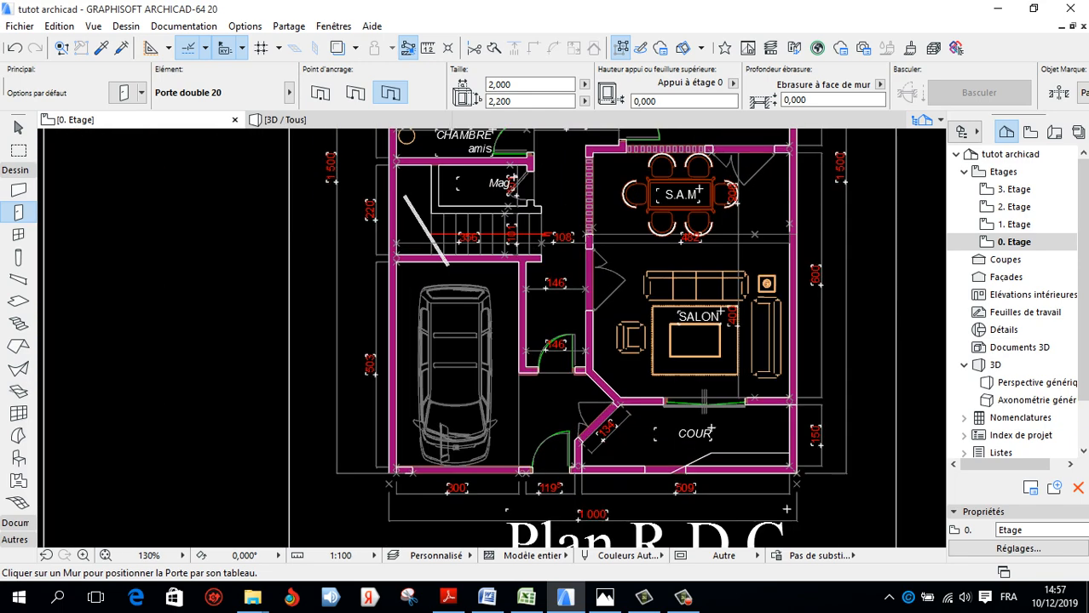
Place a double door in the wall between the 146 corridor and the SALON at the plan's drawn opening, swinging into the SALON
{"action": "scroll", "coordinate": [587, 366], "scroll_direction": "down", "scroll_amount": 1}
{"action": "scroll", "coordinate": [567, 282], "scroll_direction": "up", "scroll_amount": 3}
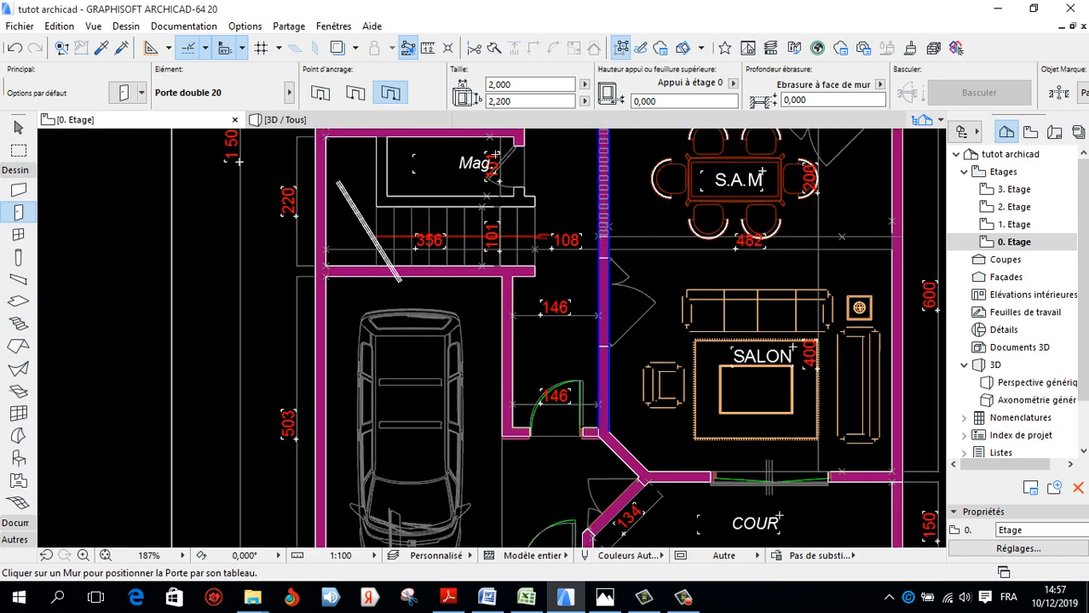
{"action": "scroll", "coordinate": [533, 244], "scroll_direction": "down", "scroll_amount": 3}
{"action": "scroll", "coordinate": [613, 336], "scroll_direction": "up", "scroll_amount": 3}
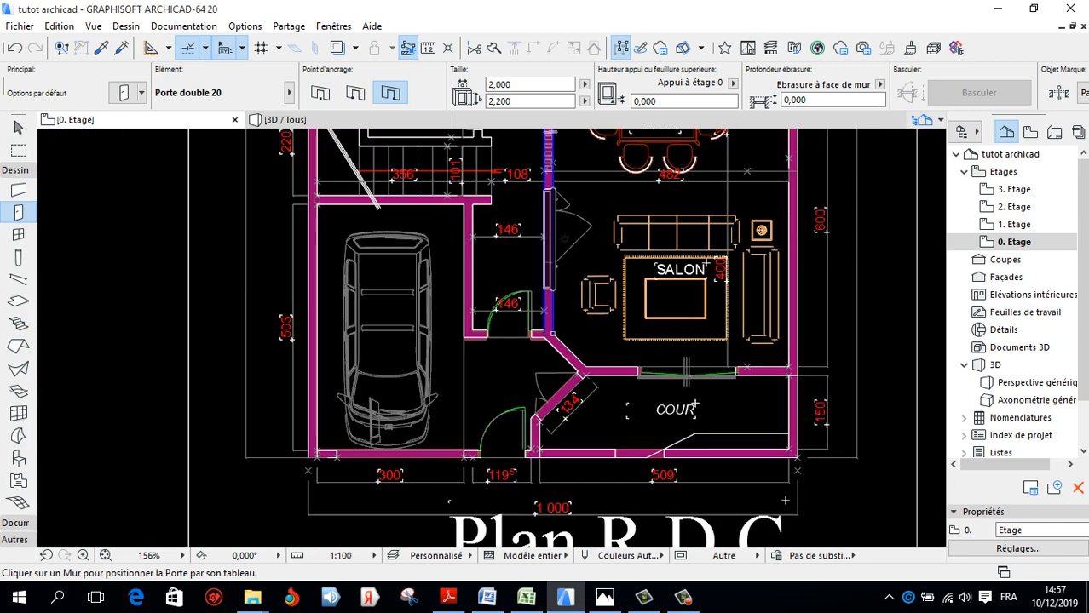
{"action": "left_click", "coordinate": [553, 189]}
{"action": "left_click", "coordinate": [576, 230]}
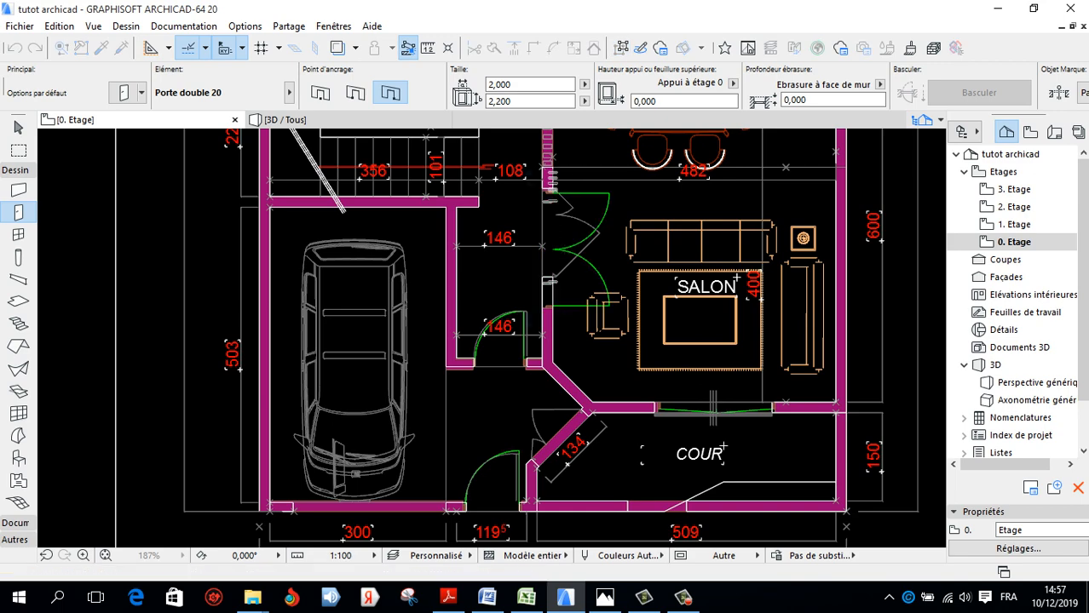
Change the double door between the corridor and the SALON to the Porte double asymétrique 20 model
{"action": "left_click", "coordinate": [553, 249], "text": "shift"}
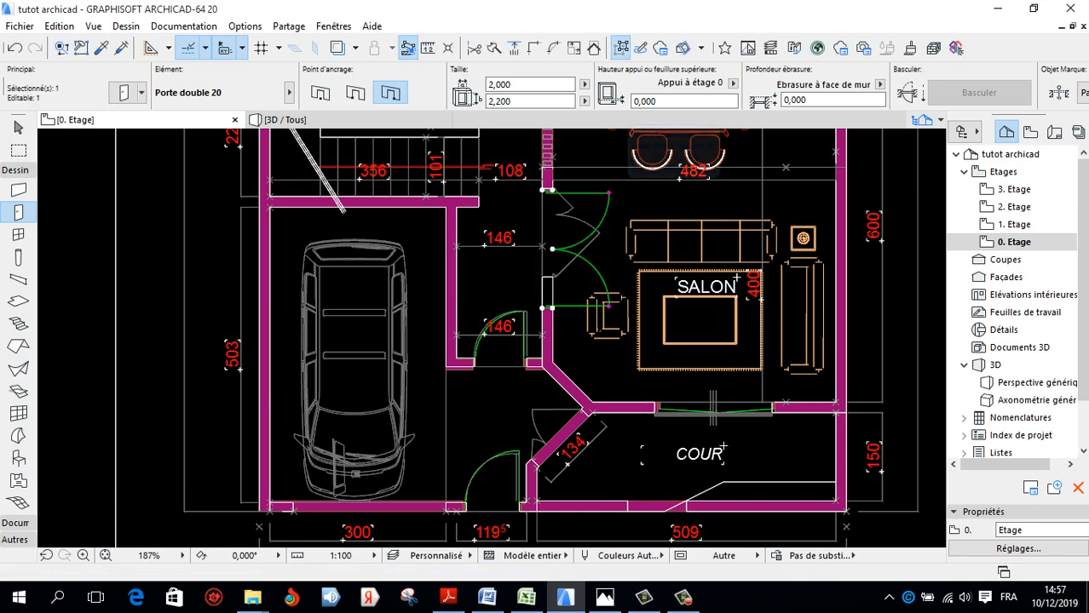
{"action": "left_click", "coordinate": [124, 93]}
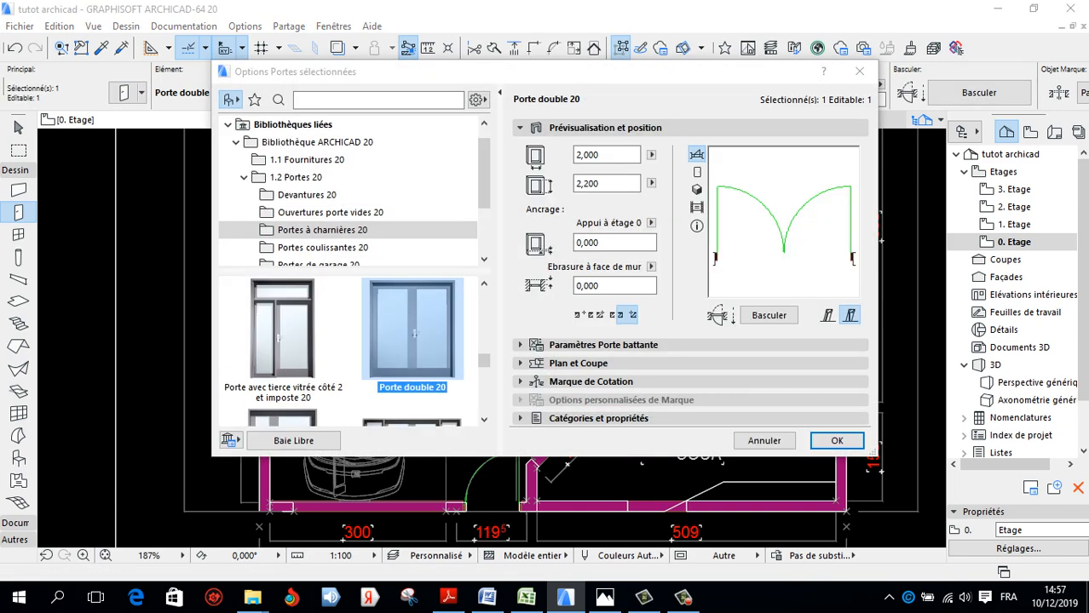
{"action": "scroll", "coordinate": [282, 341], "scroll_direction": "down", "scroll_amount": 2}
{"action": "scroll", "coordinate": [283, 341], "scroll_direction": "up", "scroll_amount": 4}
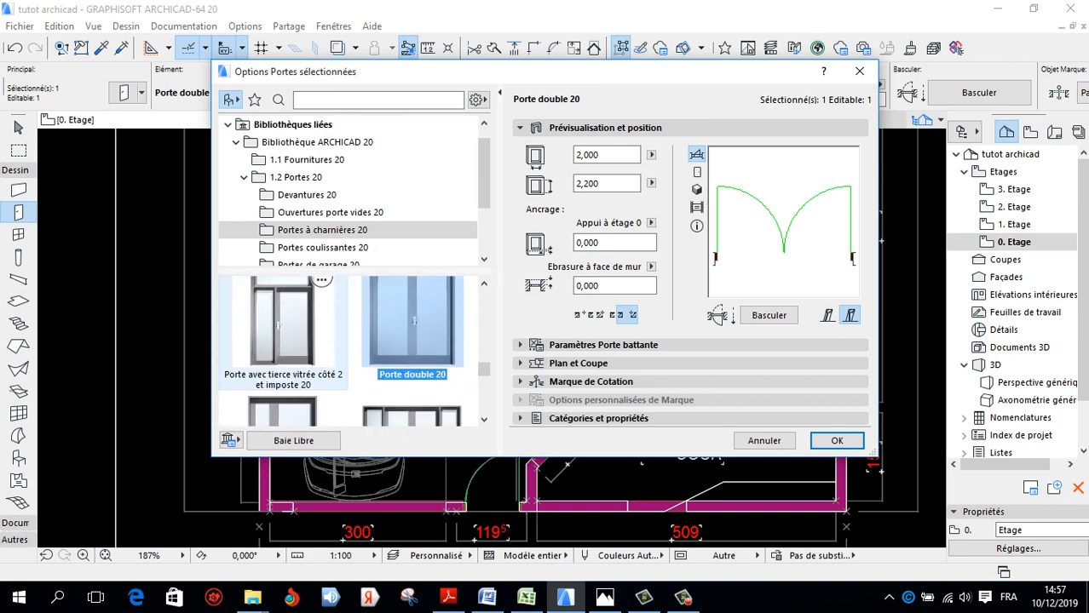
{"action": "scroll", "coordinate": [282, 337], "scroll_direction": "down", "scroll_amount": 2}
{"action": "left_click", "coordinate": [276, 333]}
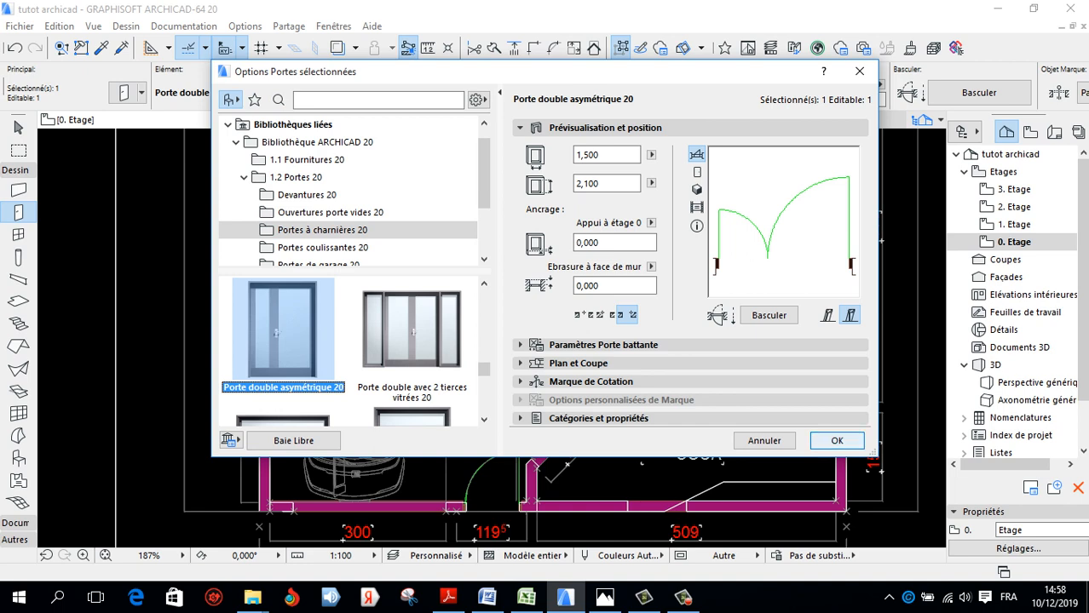
Give the asymmetric door A carreaux leaves and a Bouton 3 handle
{"action": "left_click", "coordinate": [604, 345]}
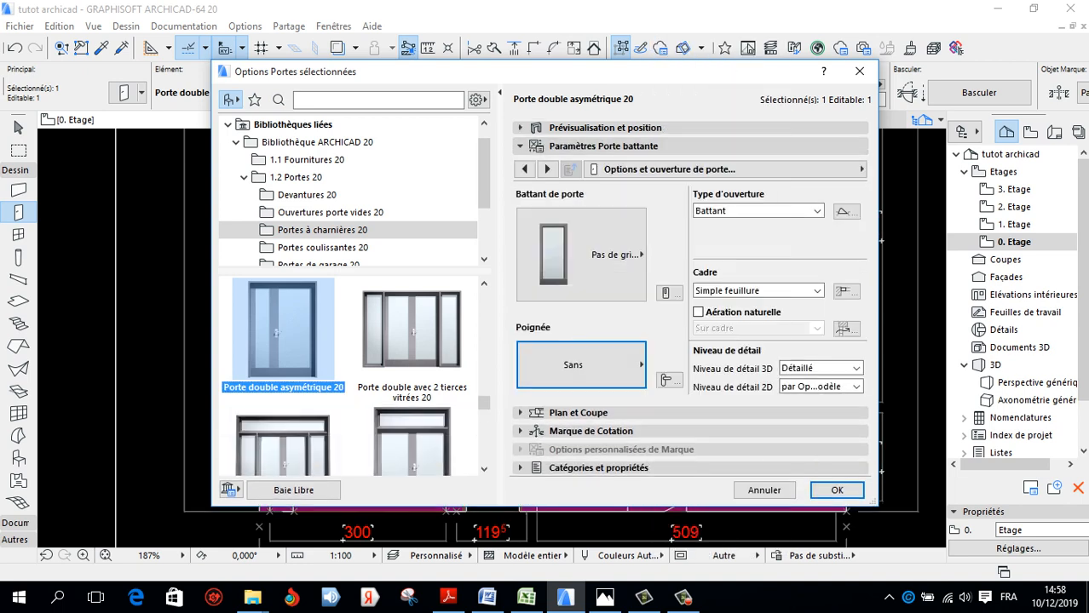
{"action": "left_click", "coordinate": [613, 255]}
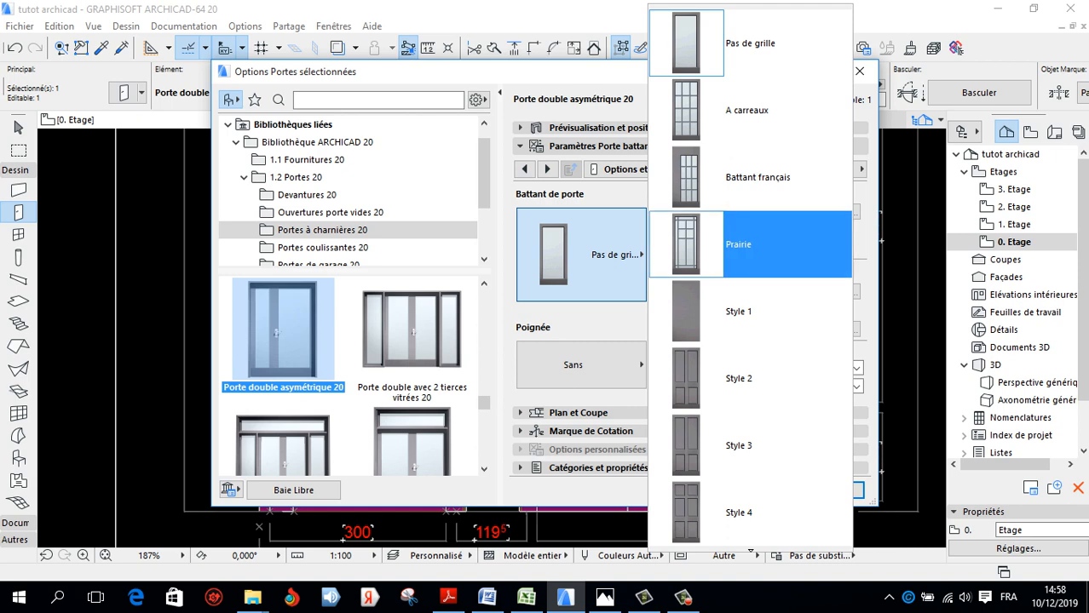
{"action": "left_click", "coordinate": [750, 109]}
{"action": "left_click", "coordinate": [573, 365]}
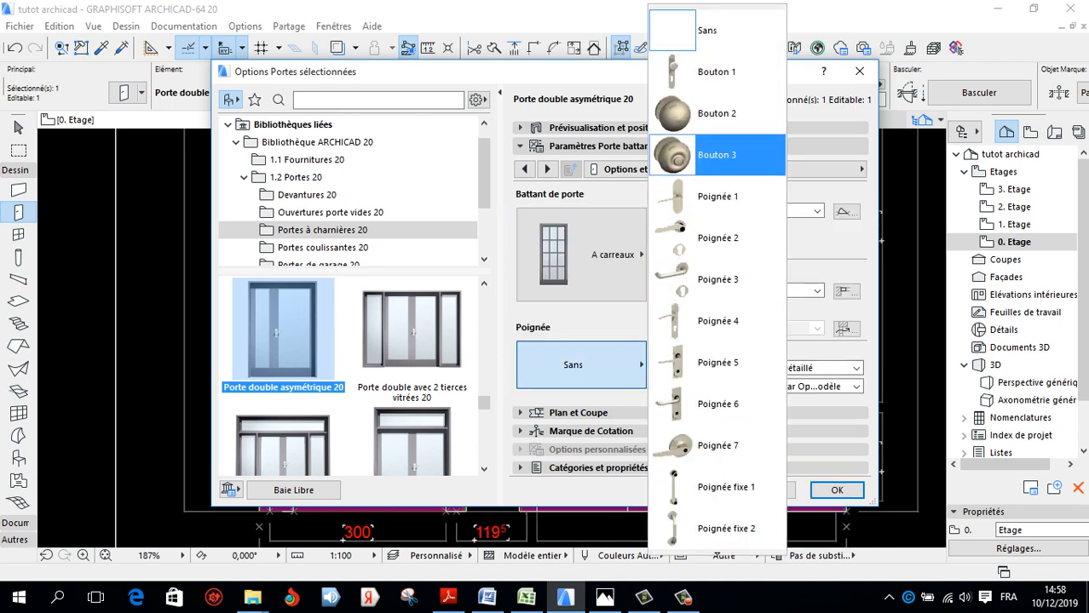
{"action": "left_click", "coordinate": [716, 155]}
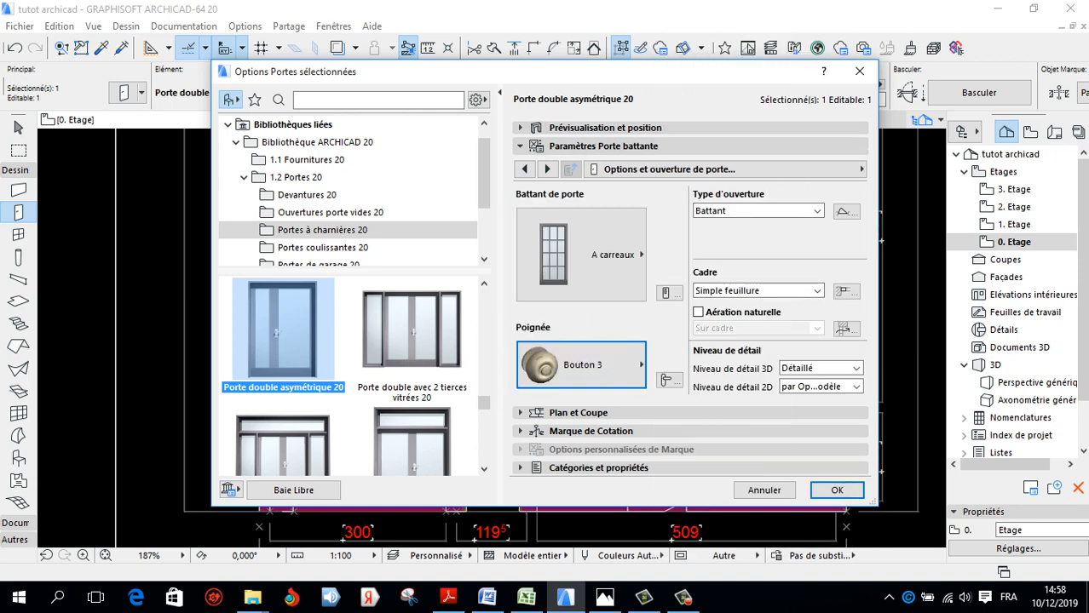
Set the number of vertical panels in the asymmetric door's leaves to 2 and apply the door settings
{"action": "left_click", "coordinate": [669, 169]}
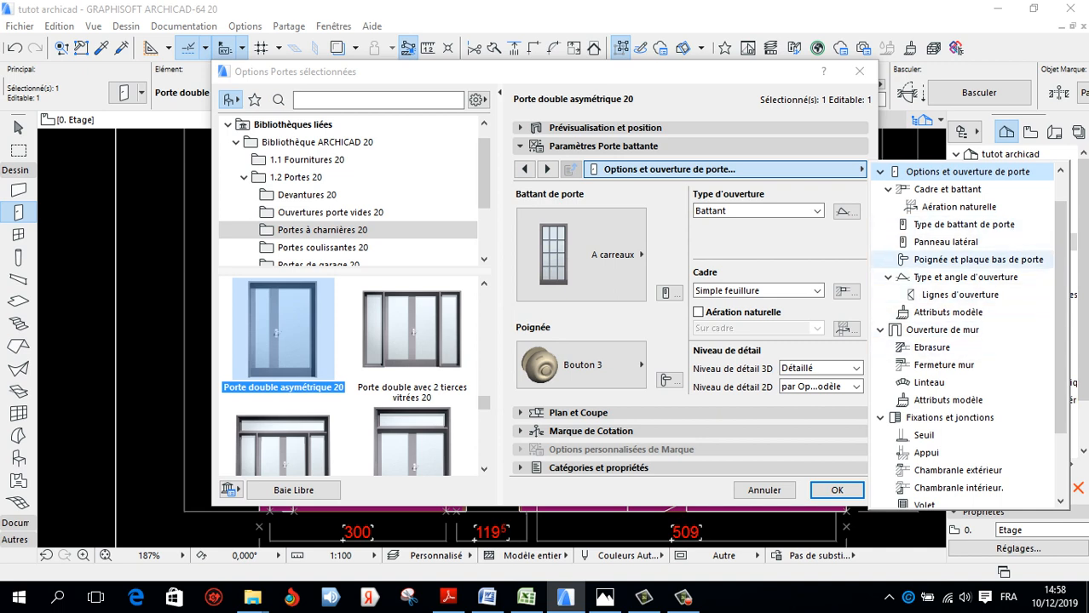
{"action": "scroll", "coordinate": [945, 276], "scroll_direction": "up", "scroll_amount": 1}
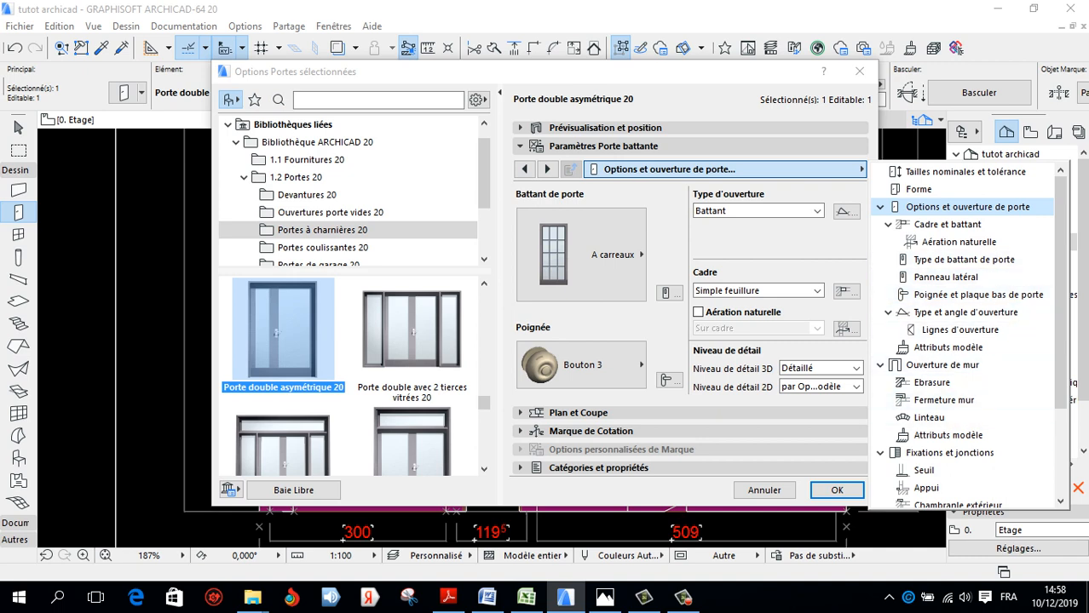
{"action": "left_click", "coordinate": [967, 207]}
{"action": "left_click", "coordinate": [734, 169]}
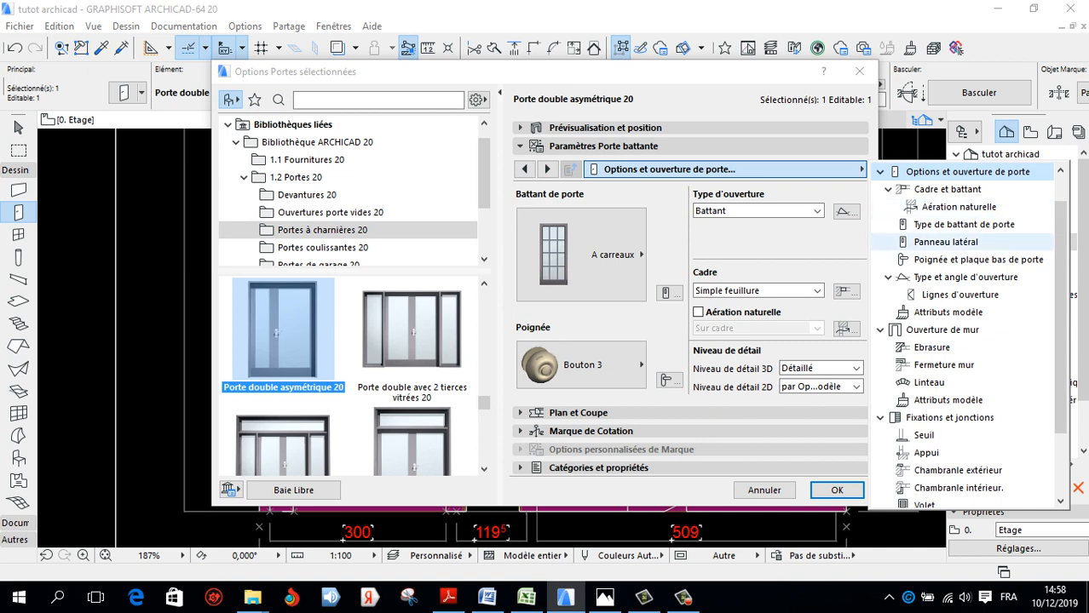
{"action": "left_click", "coordinate": [548, 170]}
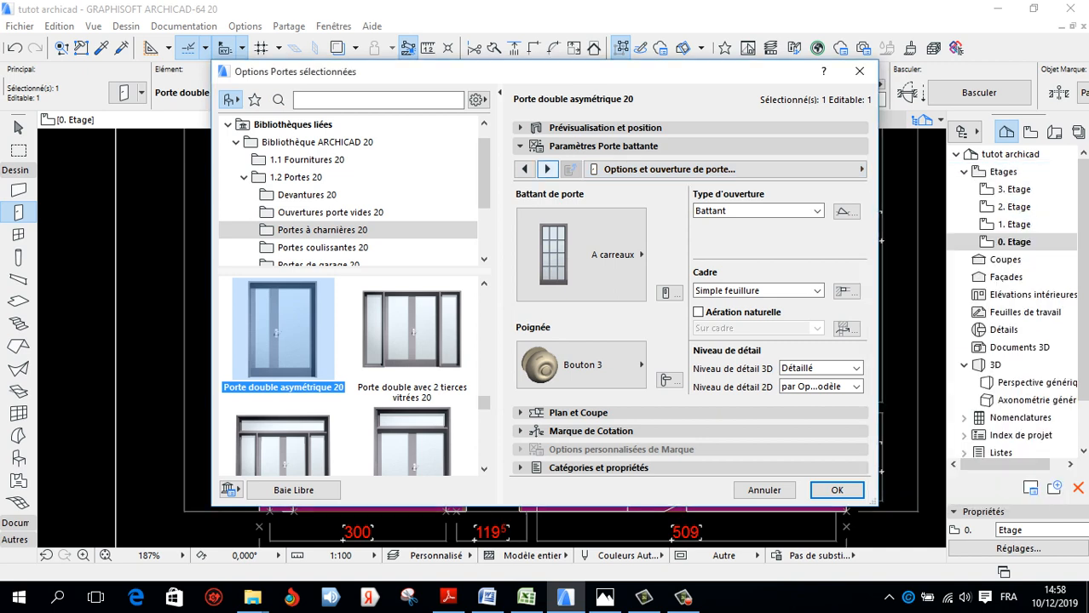
{"action": "left_click", "coordinate": [548, 170]}
{"action": "left_click", "coordinate": [548, 170]}
{"action": "left_click", "coordinate": [548, 170]}
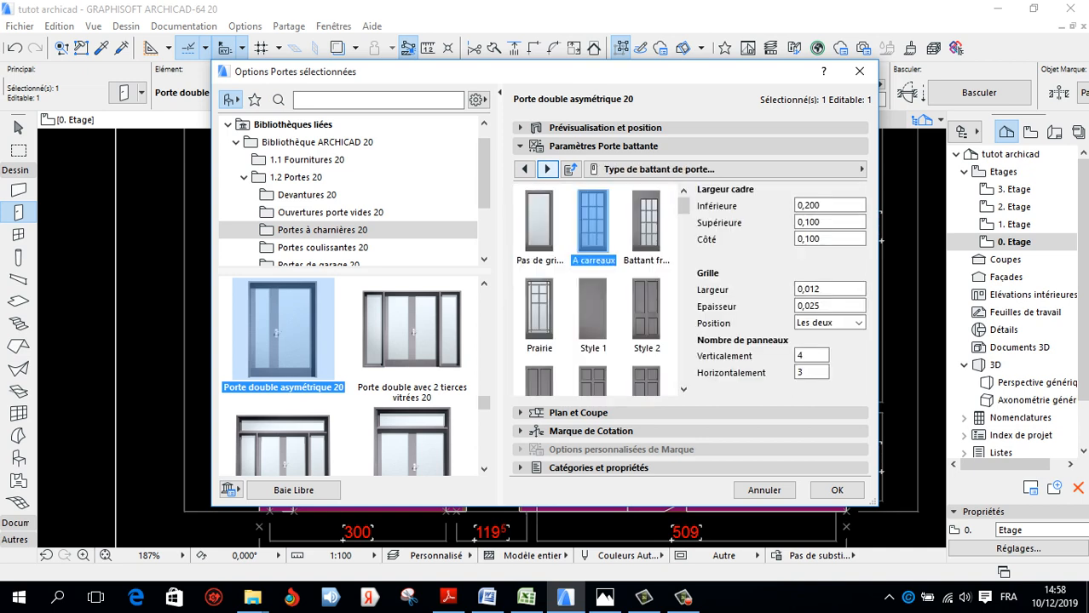
{"action": "double_click", "coordinate": [805, 355]}
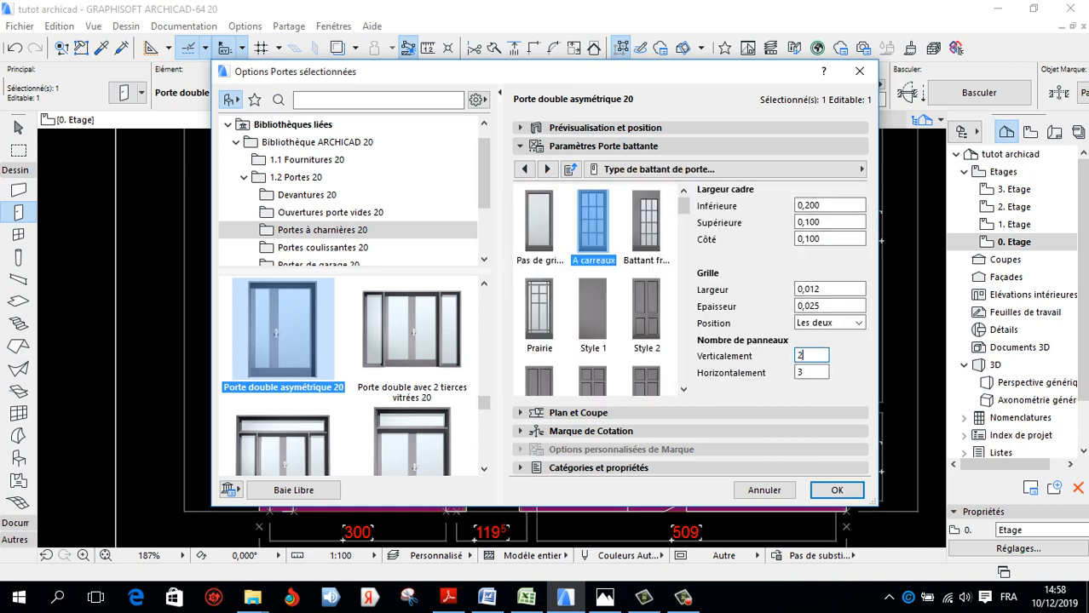
{"action": "key", "text": "Tab"}
{"action": "left_click", "coordinate": [837, 490]}
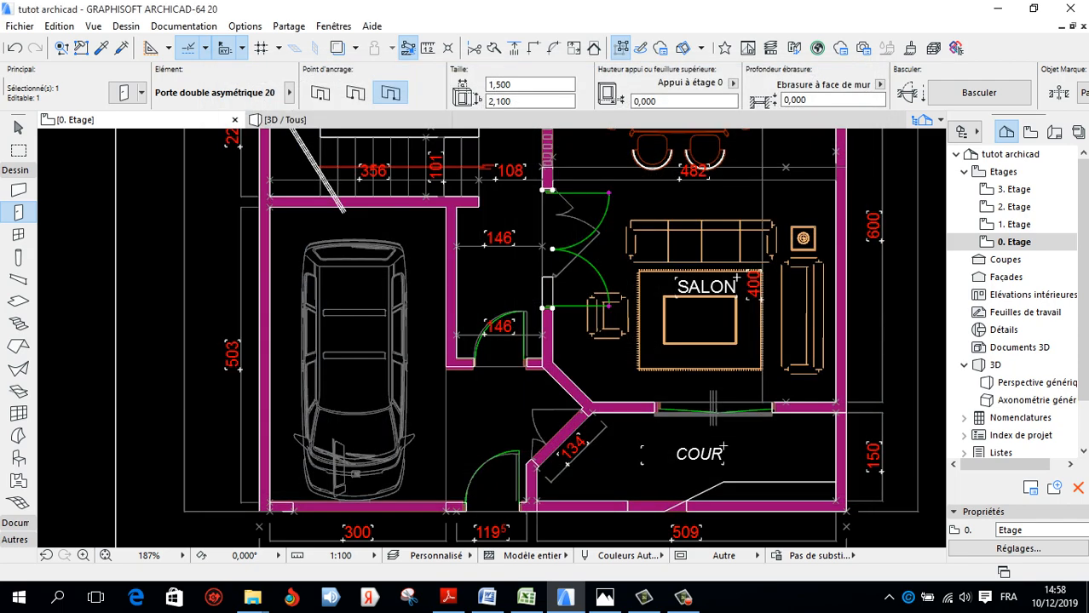
Mirror and flip the asymmetric door so it swings into the SALON with its narrow leaf on the S.A.M side
{"action": "scroll", "coordinate": [567, 251], "scroll_direction": "up", "scroll_amount": 3}
{"action": "scroll", "coordinate": [554, 298], "scroll_direction": "down", "scroll_amount": 8}
{"action": "scroll", "coordinate": [548, 277], "scroll_direction": "up", "scroll_amount": 3}
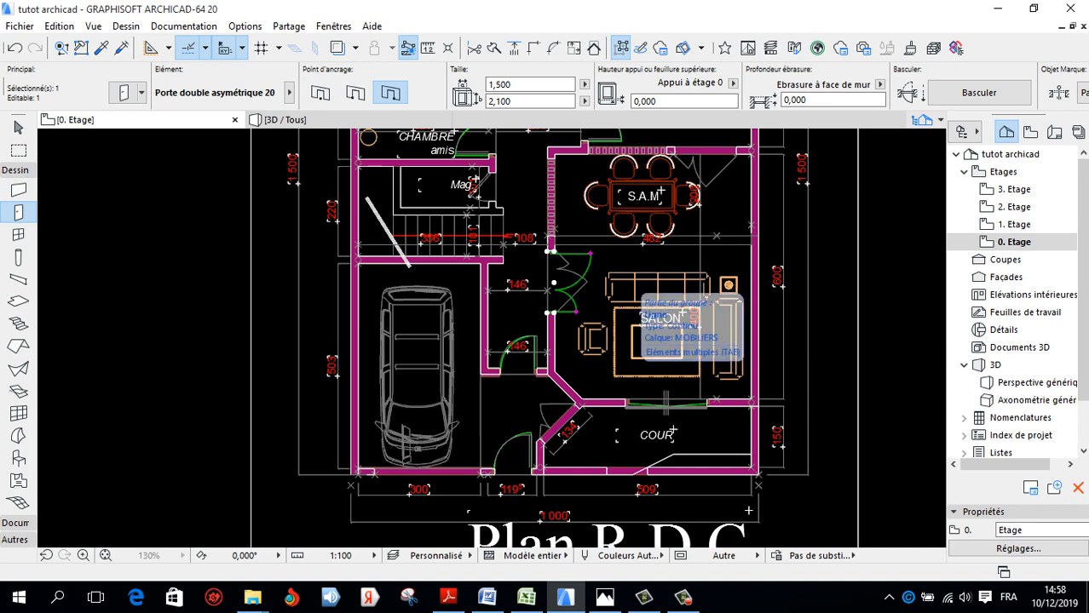
{"action": "left_click", "coordinate": [979, 92]}
{"action": "key", "text": "ctrl+m"}
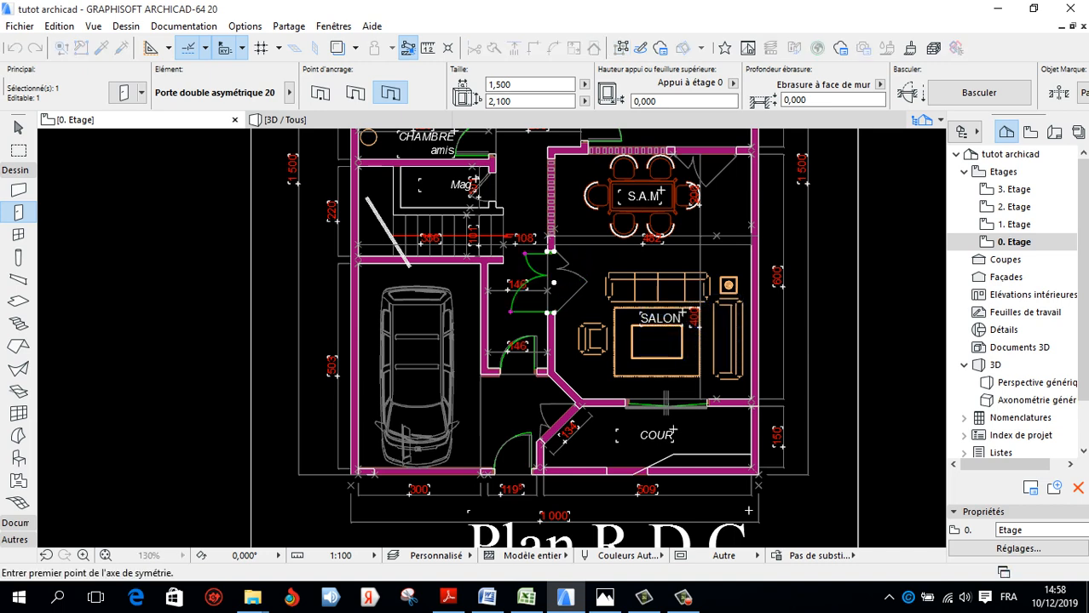
{"action": "left_click", "coordinate": [554, 283]}
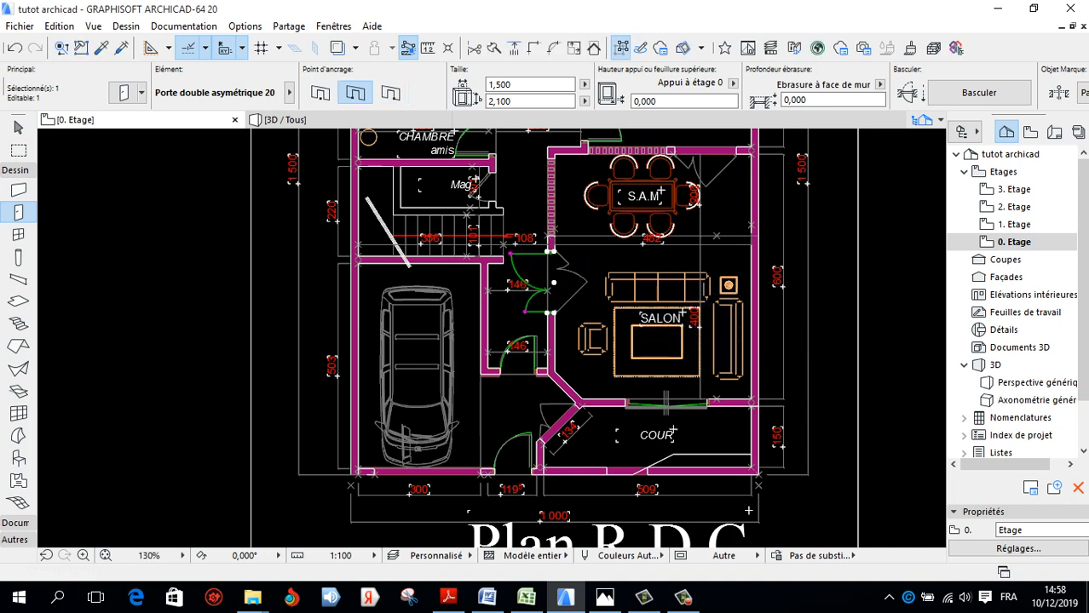
{"action": "left_click", "coordinate": [979, 92]}
{"action": "scroll", "coordinate": [589, 208], "scroll_direction": "up", "scroll_amount": 3}
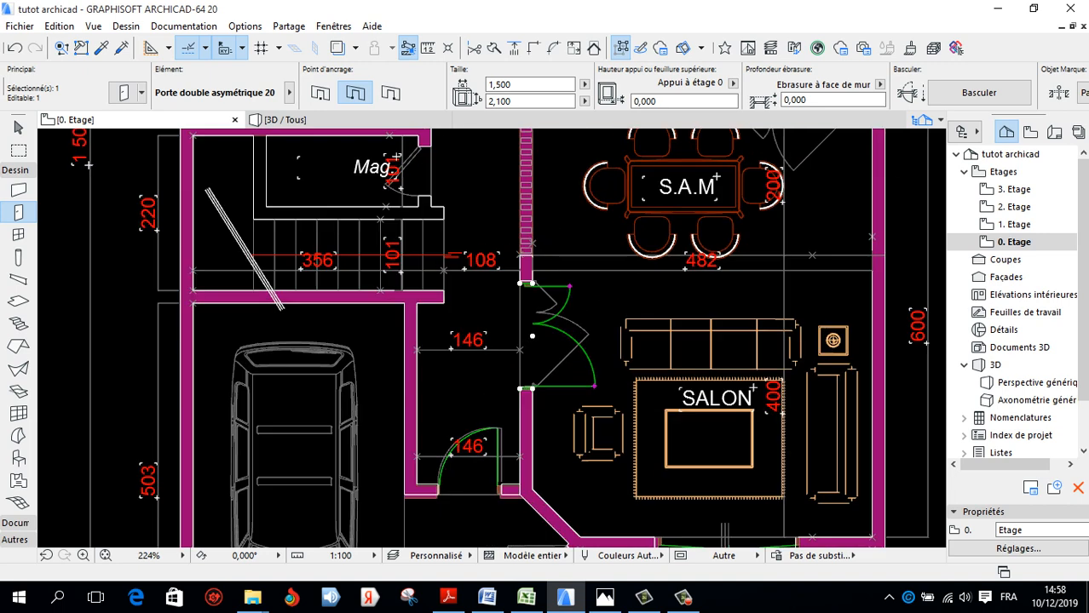
Reduce the 2D opening angles of both asymmetric door leaves to match the plan, with the narrow leaf at about 40°
{"action": "left_click", "coordinate": [569, 286]}
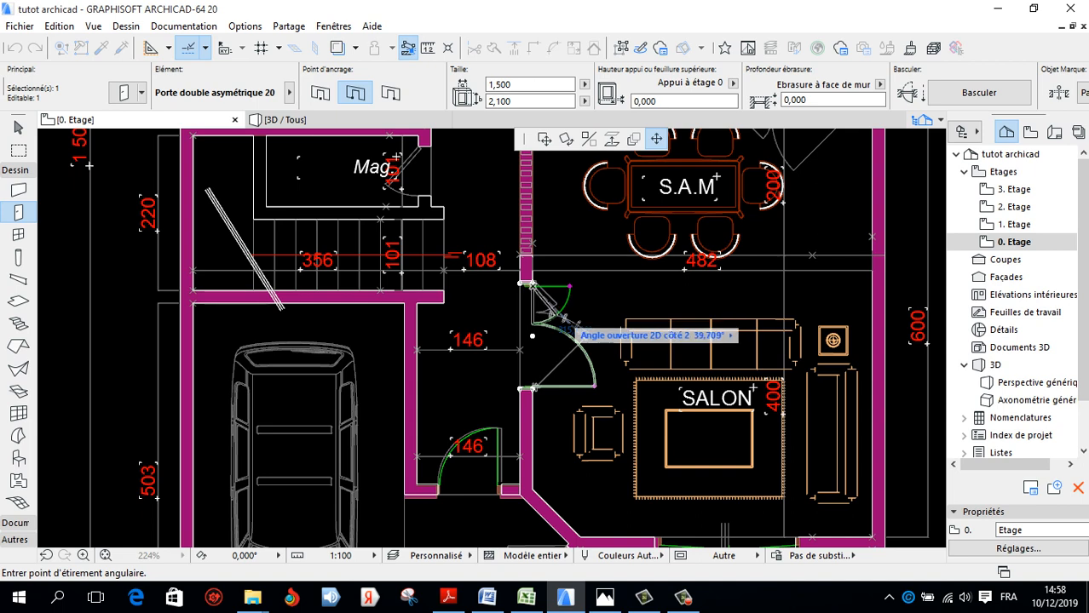
{"action": "left_click", "coordinate": [562, 318]}
{"action": "left_click", "coordinate": [595, 386]}
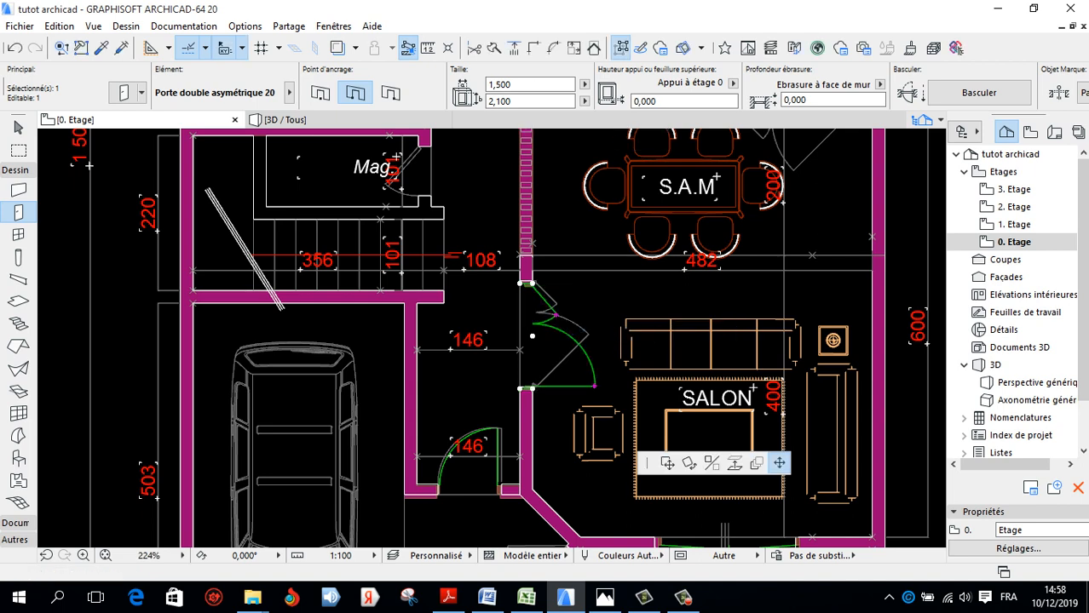
{"action": "left_click", "coordinate": [588, 335]}
{"action": "key", "text": "Escape"}
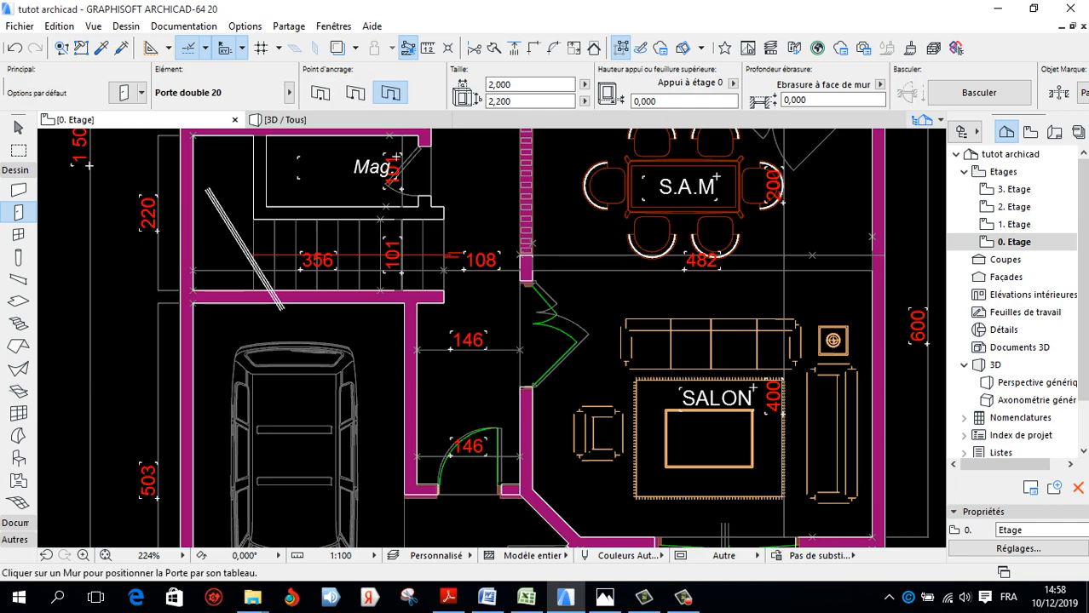
Examine the wall between the 108 corridor and the S.A.M, comparing it with the slats drawn on the plan
{"action": "scroll", "coordinate": [660, 418], "scroll_direction": "down", "scroll_amount": 5}
{"action": "scroll", "coordinate": [592, 380], "scroll_direction": "up", "scroll_amount": 7}
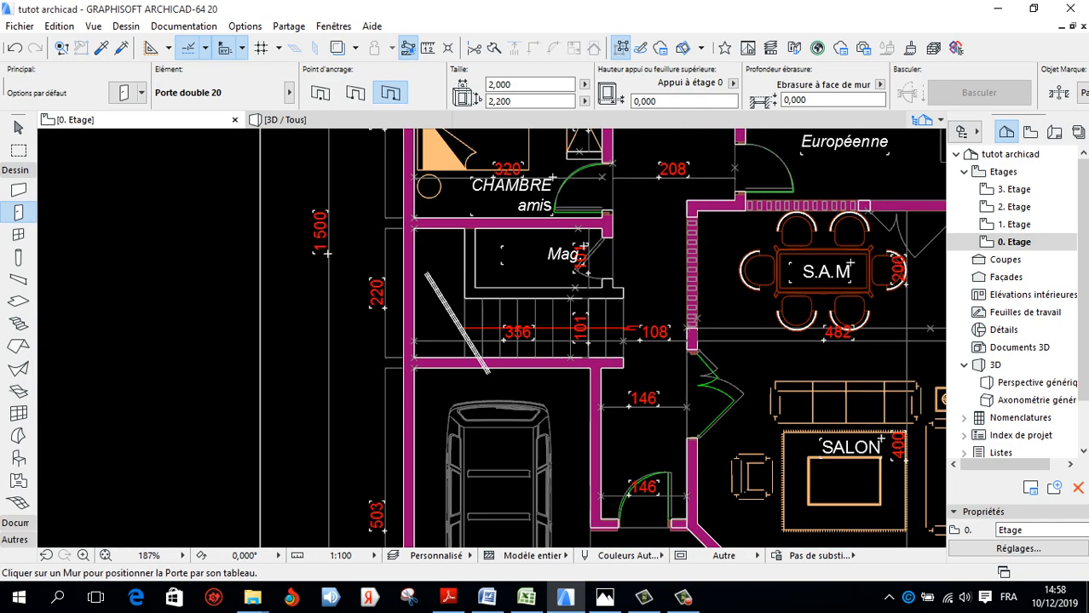
{"action": "scroll", "coordinate": [579, 349], "scroll_direction": "down", "scroll_amount": 4}
{"action": "scroll", "coordinate": [596, 354], "scroll_direction": "up", "scroll_amount": 5}
{"action": "scroll", "coordinate": [579, 367], "scroll_direction": "down", "scroll_amount": 3}
{"action": "scroll", "coordinate": [544, 340], "scroll_direction": "up", "scroll_amount": 4}
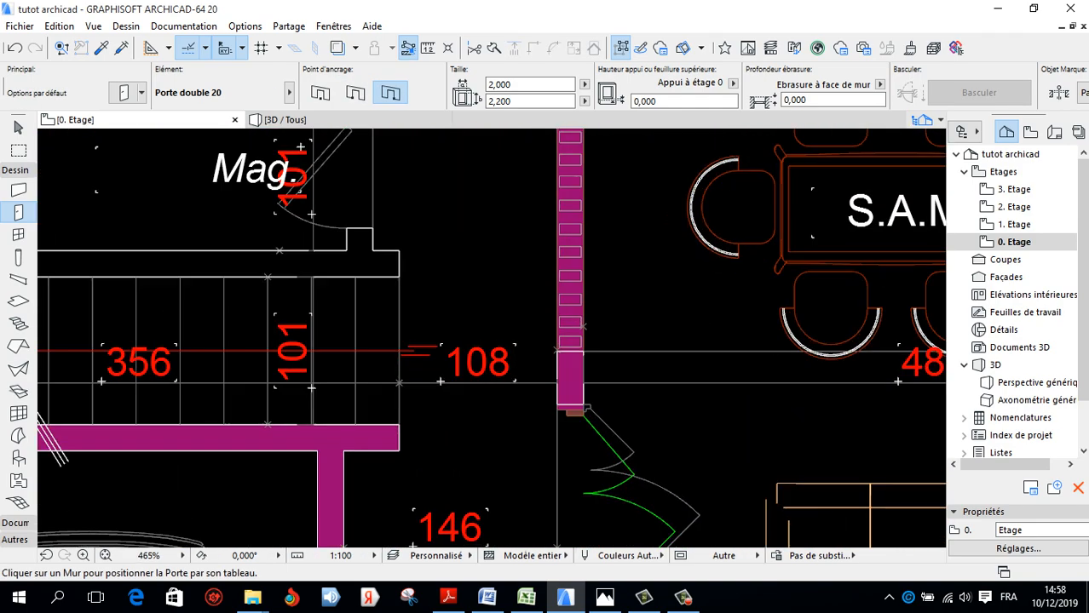
{"action": "scroll", "coordinate": [544, 340], "scroll_direction": "down", "scroll_amount": 2}
{"action": "scroll", "coordinate": [544, 340], "scroll_direction": "up", "scroll_amount": 4}
{"action": "scroll", "coordinate": [585, 285], "scroll_direction": "up", "scroll_amount": 4}
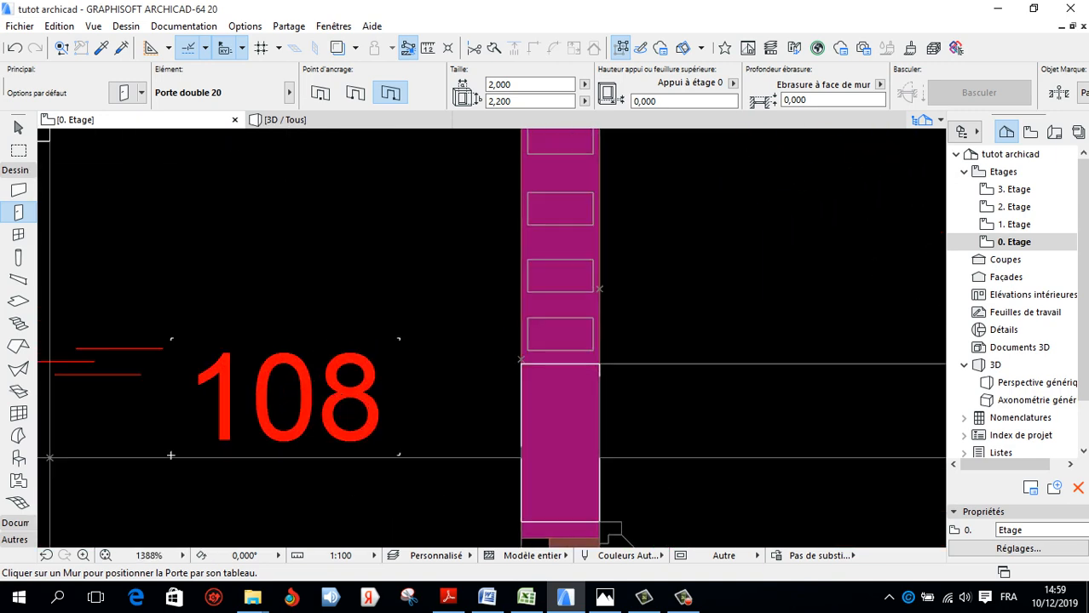
{"action": "scroll", "coordinate": [580, 281], "scroll_direction": "down", "scroll_amount": 2}
{"action": "scroll", "coordinate": [580, 281], "scroll_direction": "up", "scroll_amount": 3}
{"action": "scroll", "coordinate": [579, 281], "scroll_direction": "down", "scroll_amount": 5}
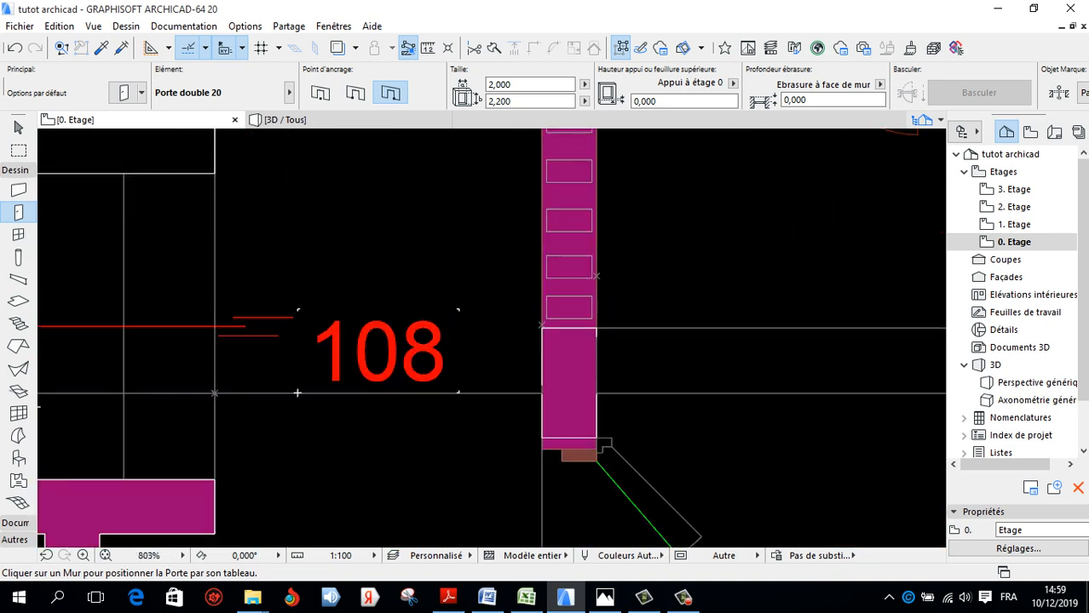
{"action": "scroll", "coordinate": [574, 315], "scroll_direction": "up", "scroll_amount": 2}
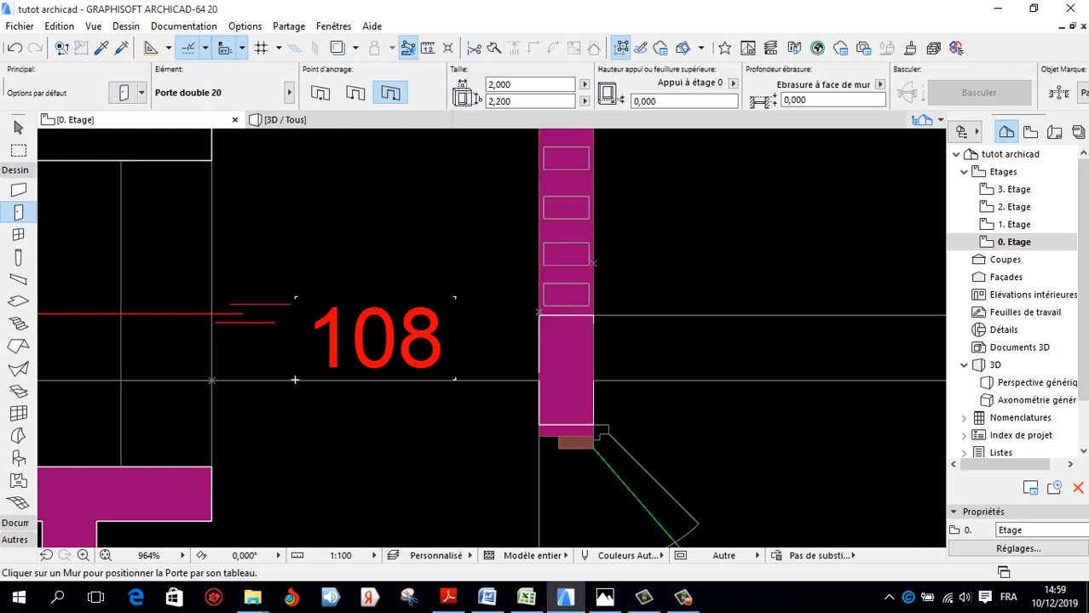
{"action": "scroll", "coordinate": [481, 379], "scroll_direction": "down", "scroll_amount": 5}
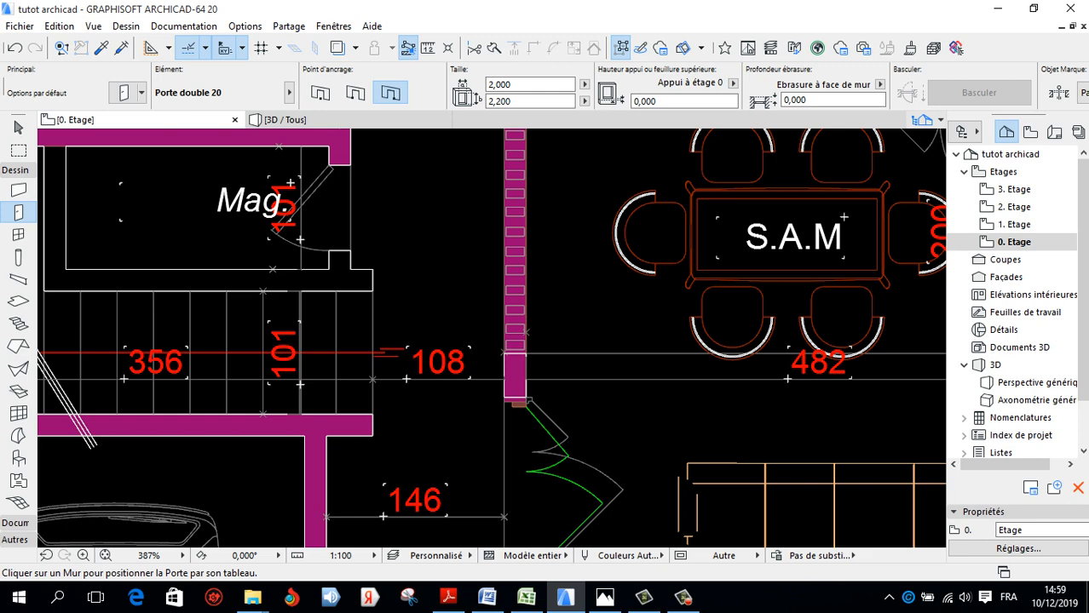
Try trimming one wall piece between two drawn slats beside the 108 corridor, and undo the trim
{"action": "key", "text": "Escape"}
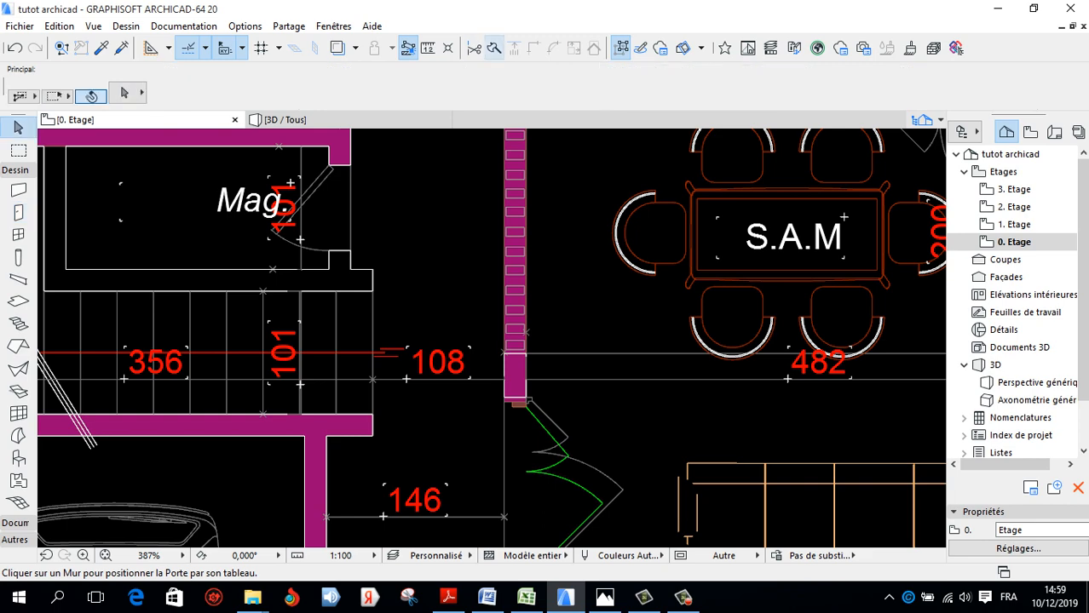
{"action": "left_click", "coordinate": [474, 48]}
{"action": "scroll", "coordinate": [517, 346], "scroll_direction": "up", "scroll_amount": 4}
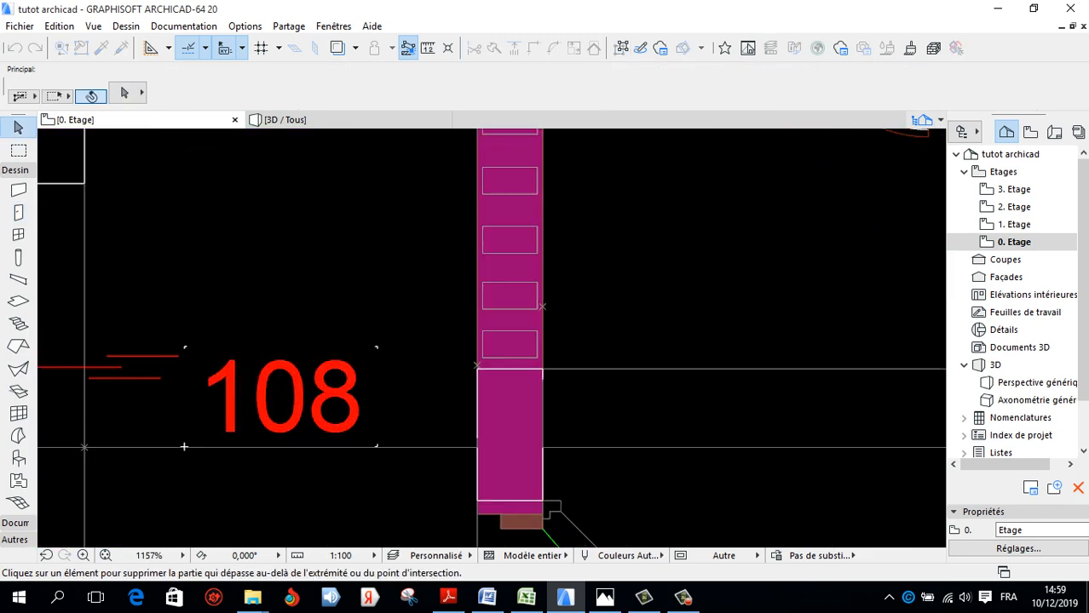
{"action": "left_click", "coordinate": [509, 268]}
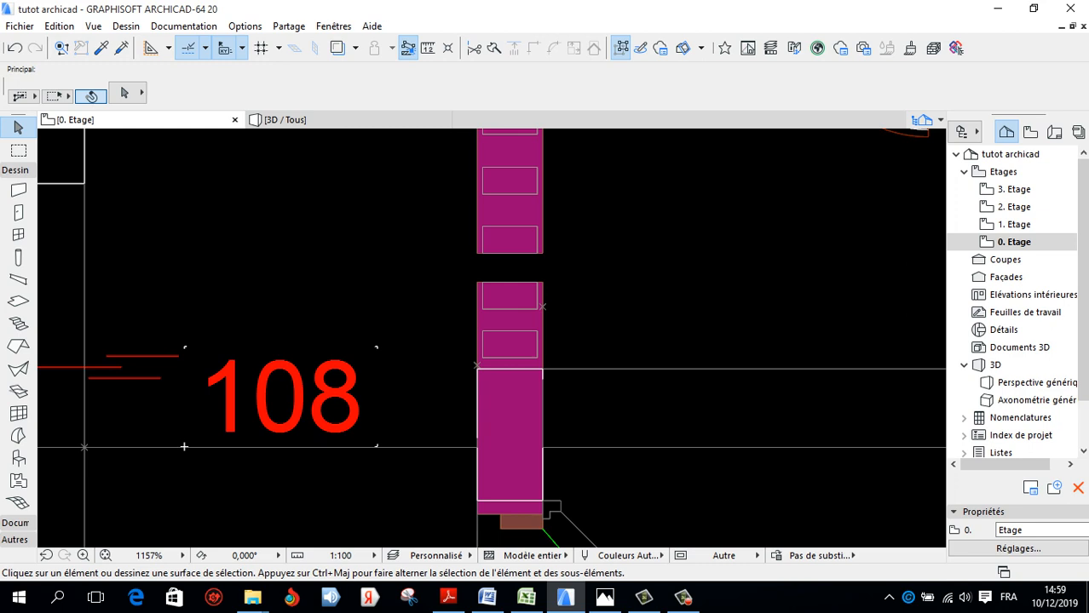
{"action": "key", "text": "ctrl+z"}
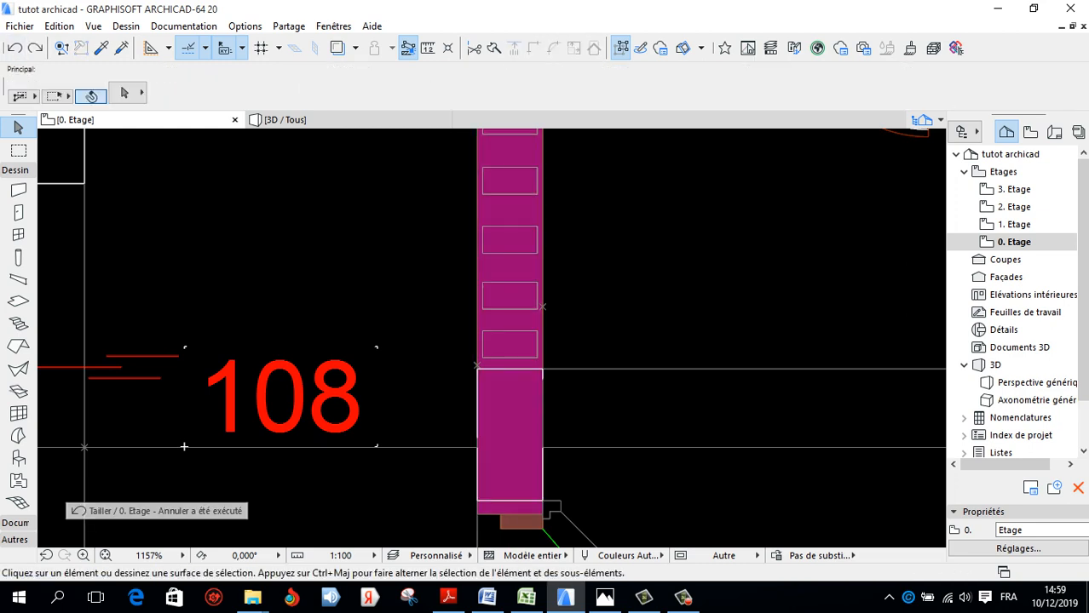
Trim away the wall pieces between the drawn slats along the half of the corridor/S.A.M wall nearest the 108 dimension
{"action": "scroll", "coordinate": [515, 345], "scroll_direction": "down", "scroll_amount": 3}
{"action": "scroll", "coordinate": [509, 337], "scroll_direction": "up", "scroll_amount": 6}
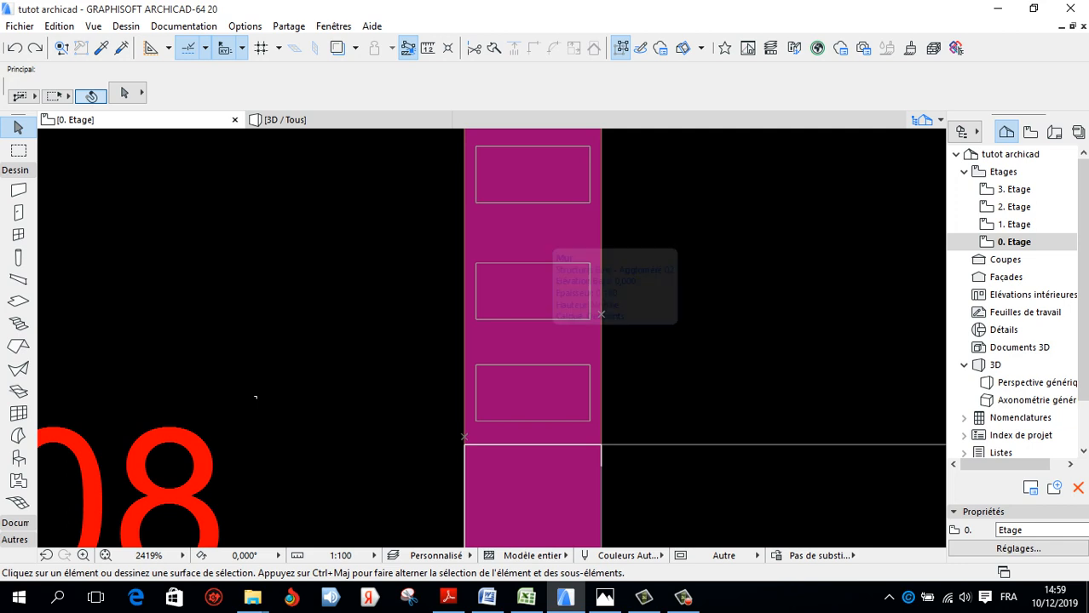
{"action": "left_click", "coordinate": [530, 343], "text": "ctrl"}
{"action": "left_click", "coordinate": [527, 234], "text": "ctrl"}
{"action": "scroll", "coordinate": [515, 406], "scroll_direction": "down", "scroll_amount": 2}
{"action": "scroll", "coordinate": [526, 287], "scroll_direction": "up", "scroll_amount": 2}
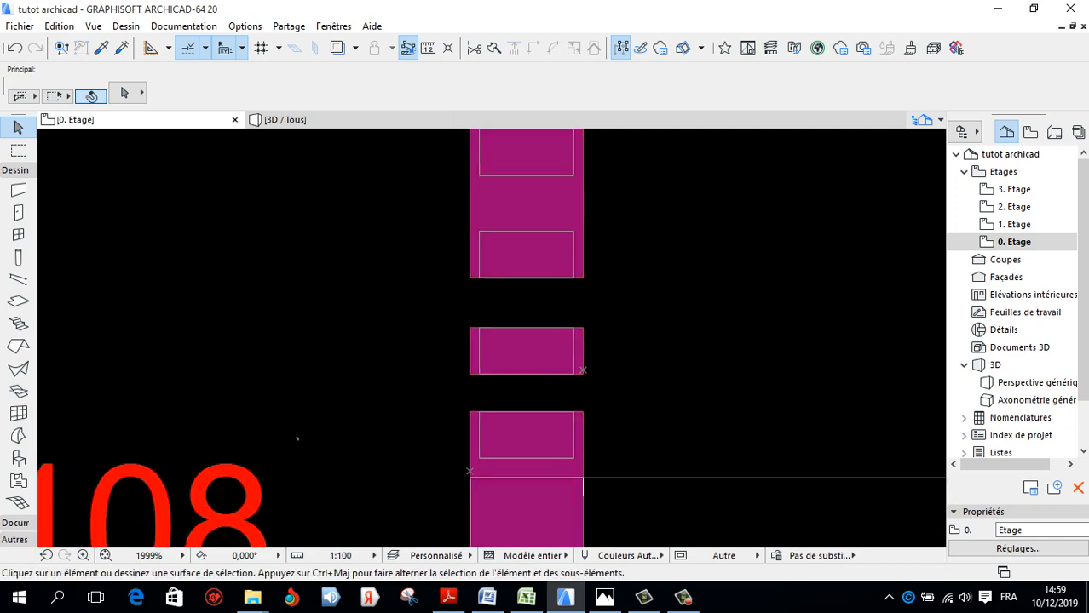
{"action": "scroll", "coordinate": [515, 426], "scroll_direction": "down", "scroll_amount": 3}
{"action": "scroll", "coordinate": [537, 303], "scroll_direction": "up", "scroll_amount": 1}
{"action": "left_click", "coordinate": [515, 299], "text": "ctrl"}
{"action": "left_click", "coordinate": [516, 224], "text": "ctrl"}
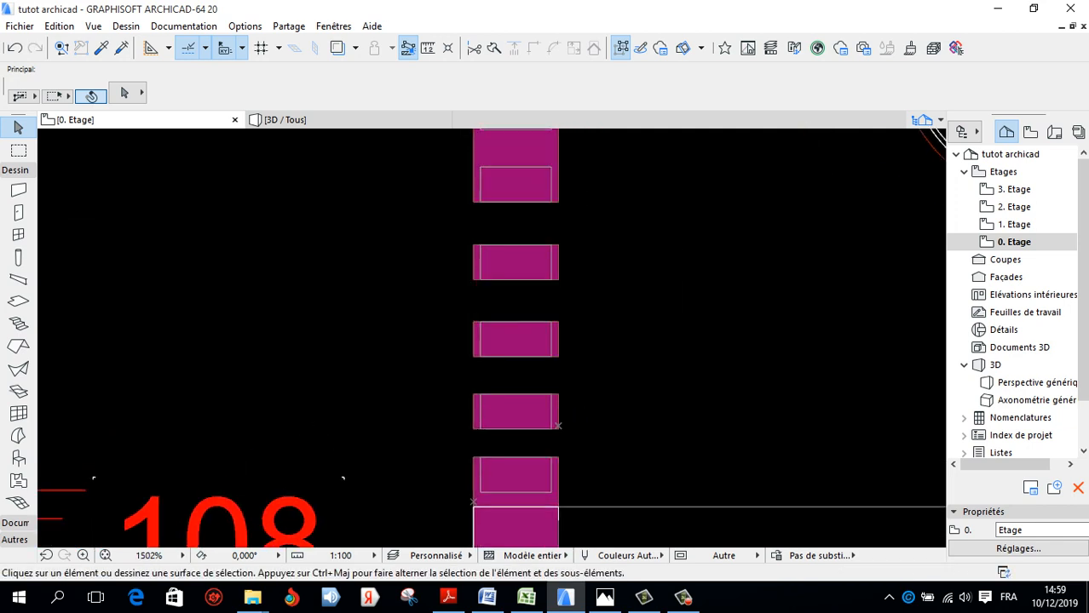
{"action": "scroll", "coordinate": [507, 422], "scroll_direction": "down", "scroll_amount": 3}
{"action": "scroll", "coordinate": [512, 460], "scroll_direction": "up", "scroll_amount": 2}
{"action": "left_click", "coordinate": [509, 283], "text": "ctrl"}
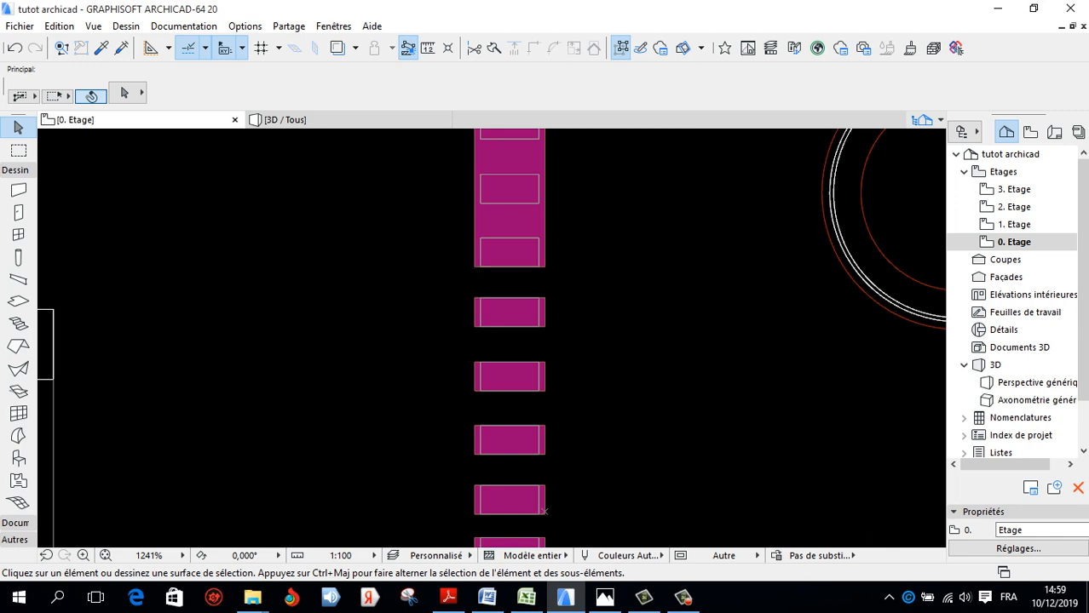
Trim away the remaining wall pieces between the corridor/S.A.M slats, up to the wall corner near the kitchen door
{"action": "left_click", "coordinate": [509, 222], "text": "ctrl"}
{"action": "scroll", "coordinate": [509, 256], "scroll_direction": "down", "scroll_amount": 2}
{"action": "scroll", "coordinate": [509, 256], "scroll_direction": "up", "scroll_amount": 3}
{"action": "left_click", "coordinate": [502, 237], "text": "ctrl"}
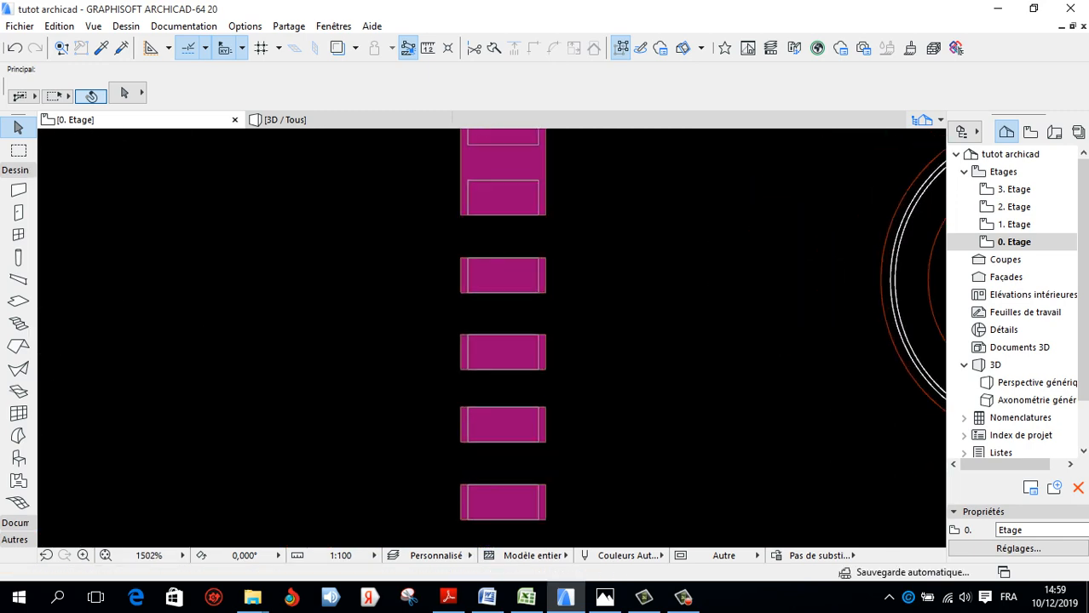
{"action": "scroll", "coordinate": [503, 256], "scroll_direction": "down", "scroll_amount": 3}
{"action": "scroll", "coordinate": [503, 255], "scroll_direction": "up", "scroll_amount": 2}
{"action": "left_click", "coordinate": [490, 298], "text": "ctrl"}
{"action": "scroll", "coordinate": [506, 380], "scroll_direction": "down", "scroll_amount": 4}
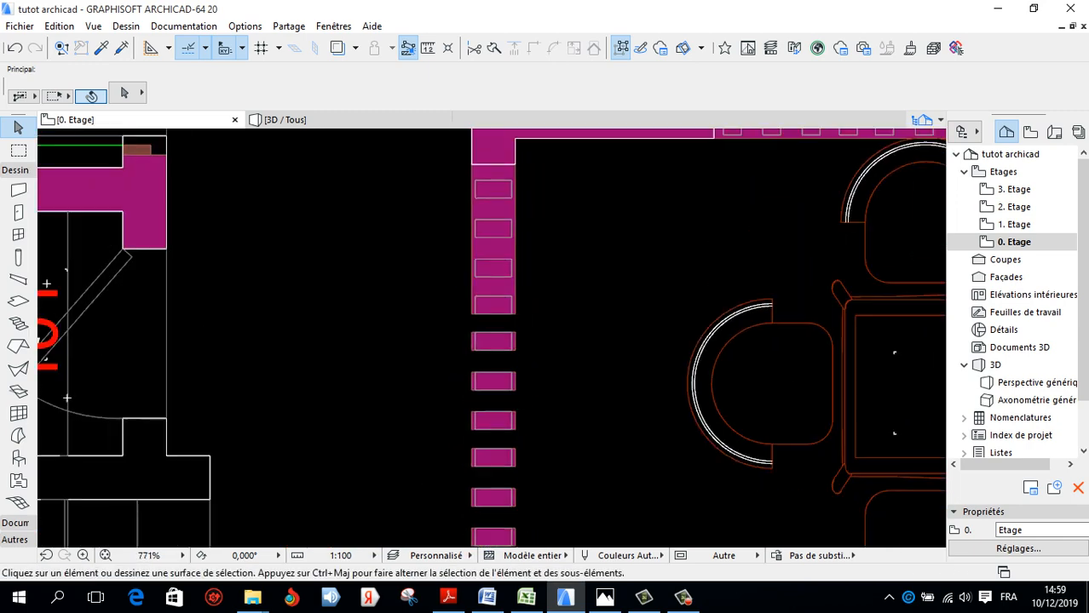
{"action": "scroll", "coordinate": [497, 297], "scroll_direction": "up", "scroll_amount": 1}
{"action": "left_click", "coordinate": [494, 297], "text": "ctrl"}
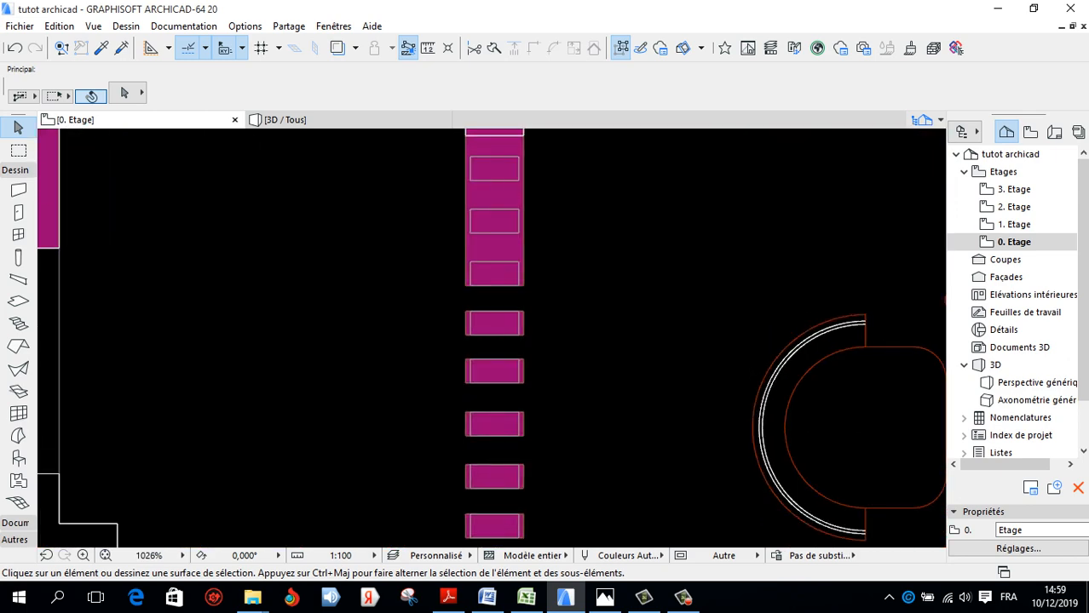
{"action": "scroll", "coordinate": [497, 297], "scroll_direction": "down", "scroll_amount": 1}
{"action": "left_click", "coordinate": [504, 331], "text": "ctrl"}
{"action": "left_click", "coordinate": [505, 287], "text": "ctrl"}
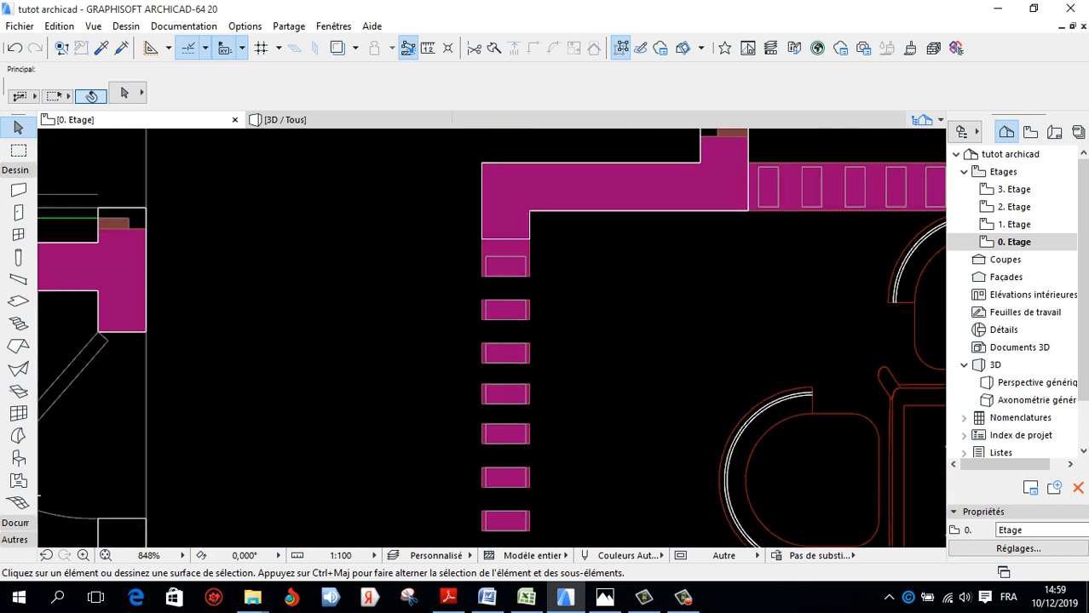
{"action": "scroll", "coordinate": [505, 248], "scroll_direction": "up", "scroll_amount": 1}
{"action": "left_click", "coordinate": [505, 249], "text": "ctrl"}
{"action": "scroll", "coordinate": [256, 339], "scroll_direction": "down", "scroll_amount": 5}
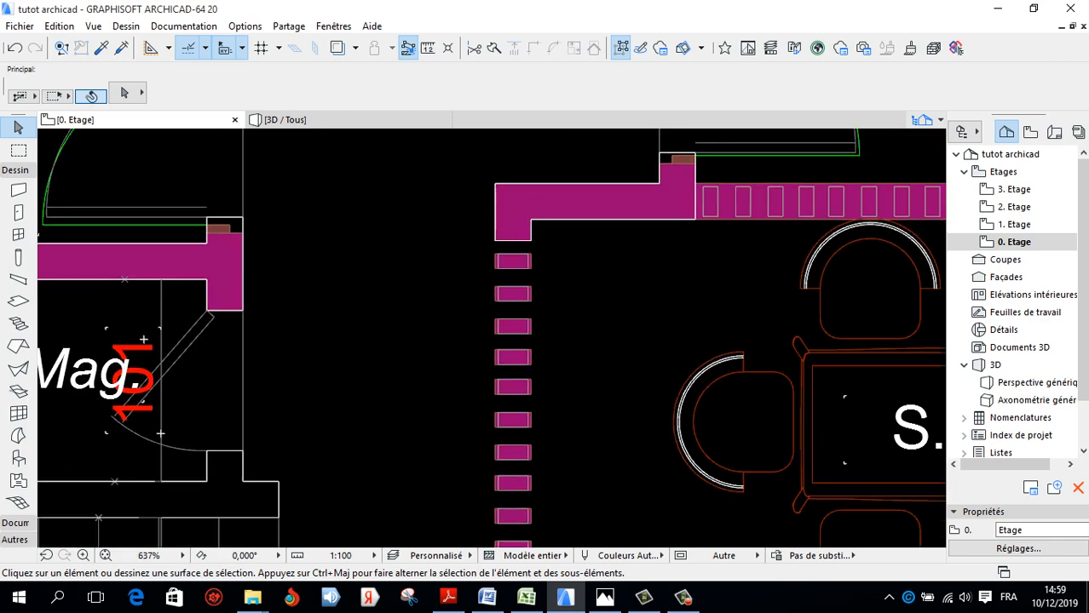
Trim away the wall pieces between the drawn slats of the wall separating the kitchen from the S.A.M
{"action": "scroll", "coordinate": [482, 305], "scroll_direction": "up", "scroll_amount": 4}
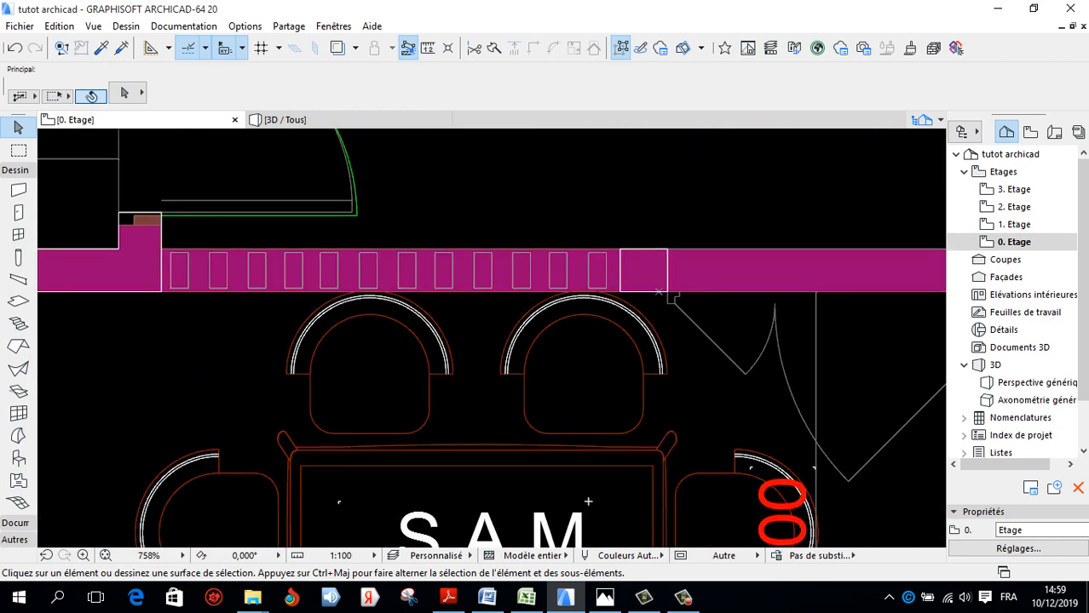
{"action": "left_click", "coordinate": [199, 270], "text": "ctrl"}
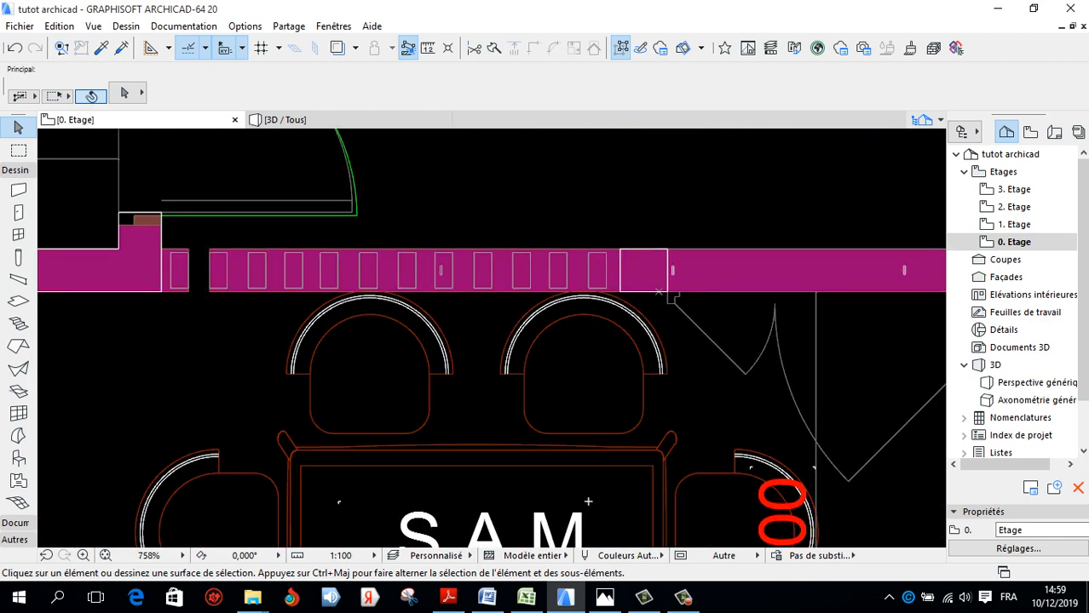
{"action": "left_click", "coordinate": [238, 271], "text": "ctrl"}
{"action": "left_click", "coordinate": [275, 270], "text": "ctrl"}
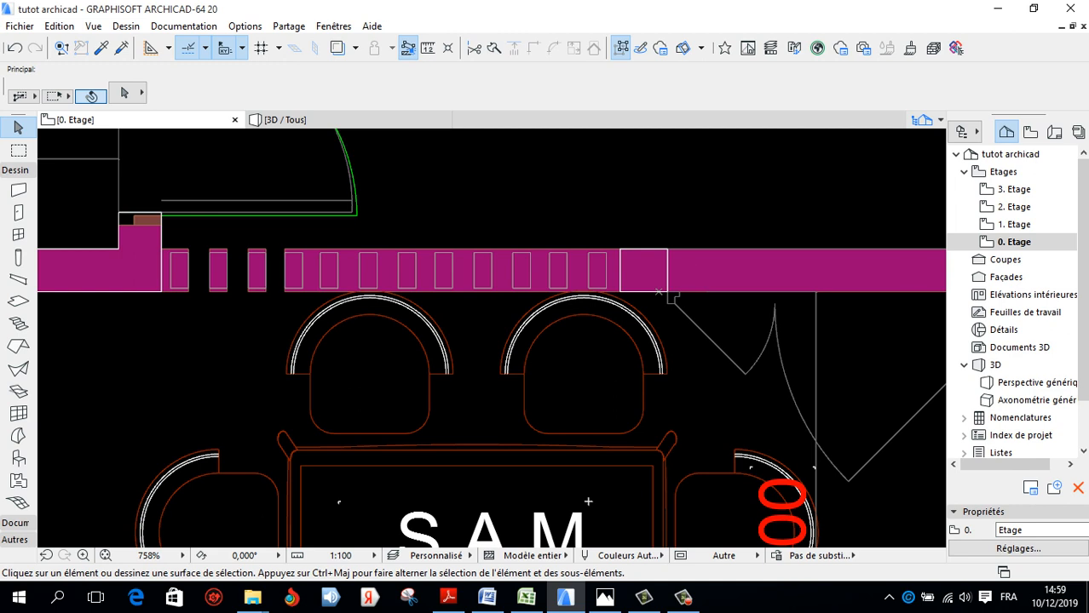
{"action": "left_click", "coordinate": [312, 270], "text": "ctrl"}
{"action": "left_click", "coordinate": [348, 270], "text": "ctrl"}
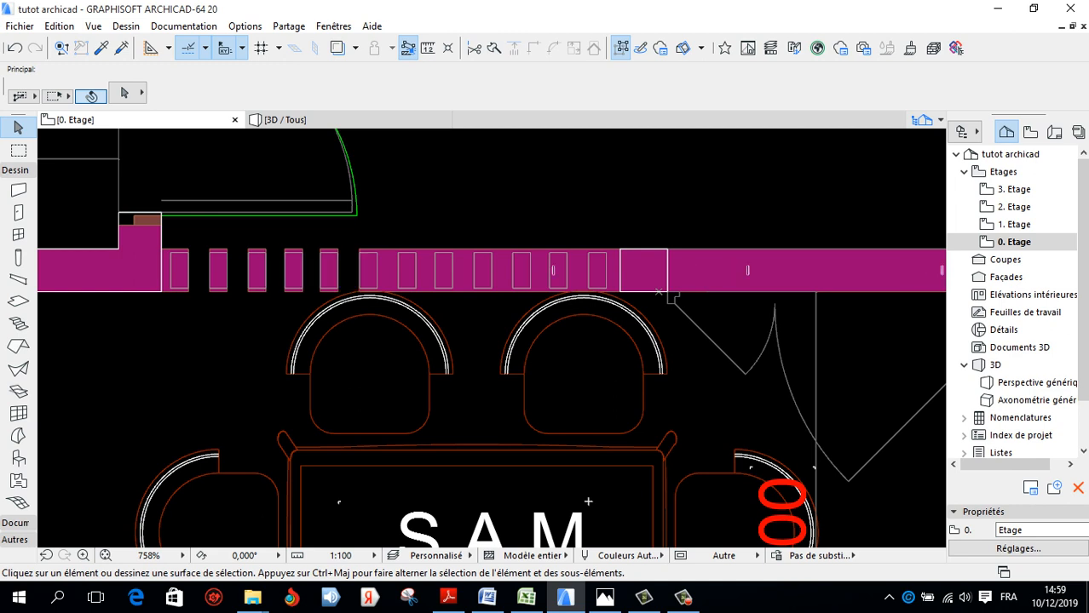
{"action": "left_click", "coordinate": [388, 271], "text": "ctrl"}
{"action": "left_click", "coordinate": [425, 270], "text": "ctrl"}
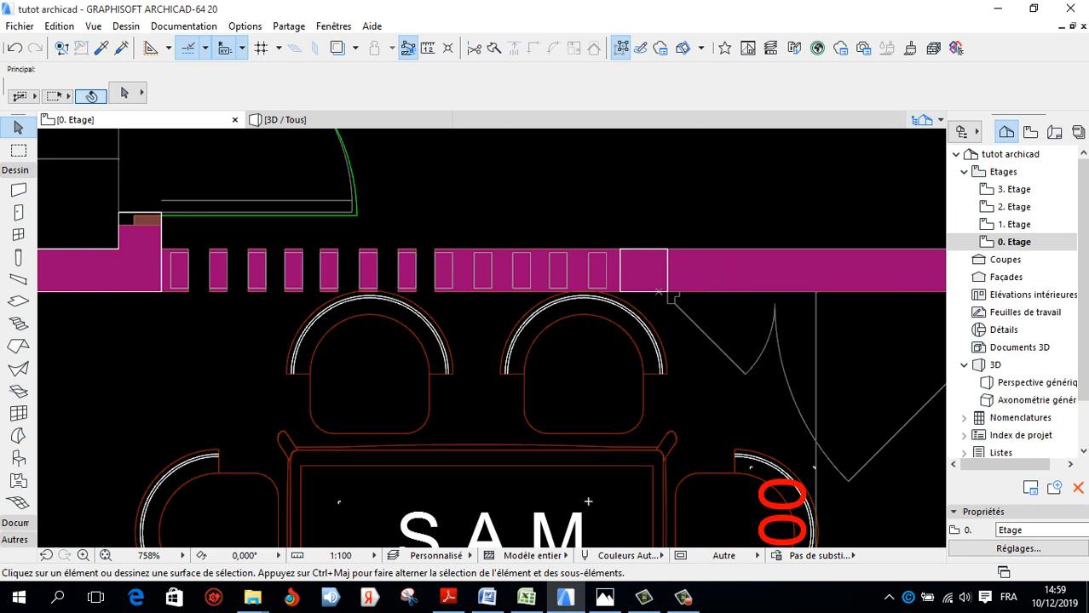
{"action": "left_click", "coordinate": [463, 270], "text": "ctrl"}
{"action": "left_click", "coordinate": [502, 270], "text": "ctrl"}
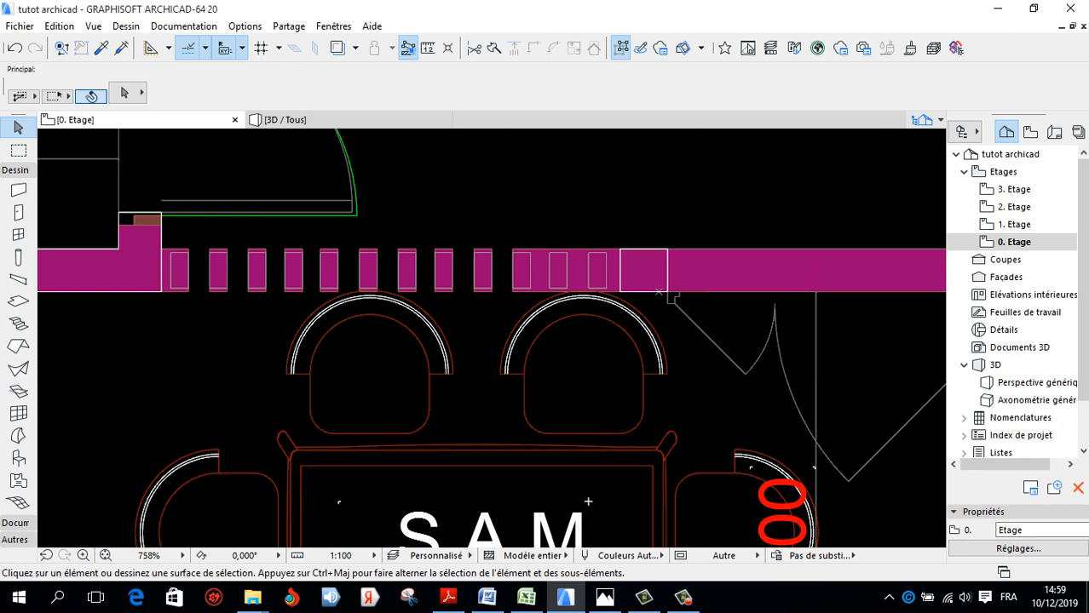
{"action": "left_click", "coordinate": [539, 270], "text": "ctrl"}
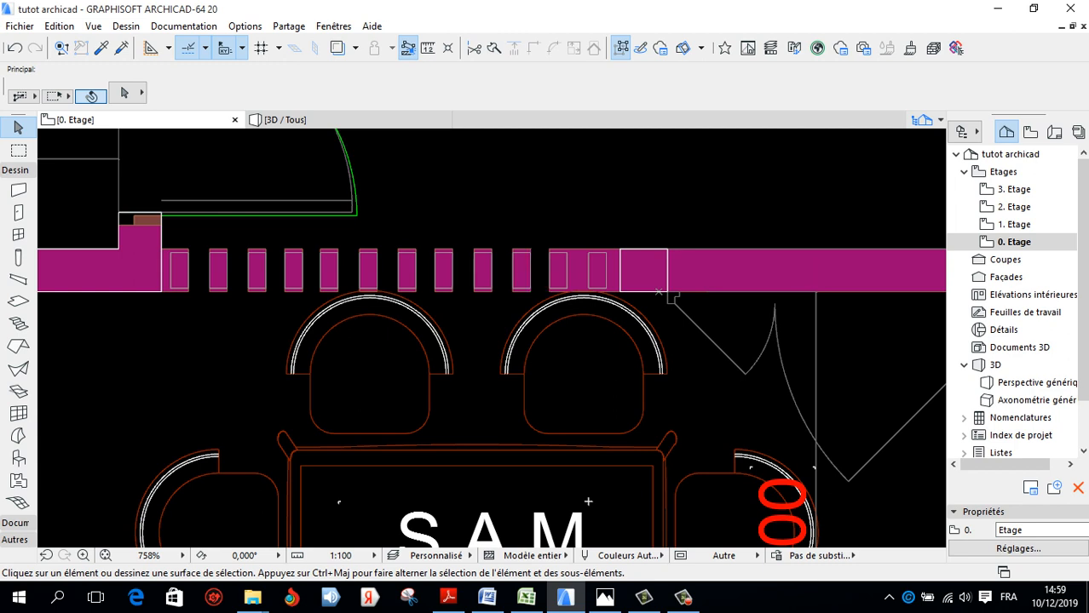
{"action": "left_click", "coordinate": [578, 270], "text": "ctrl"}
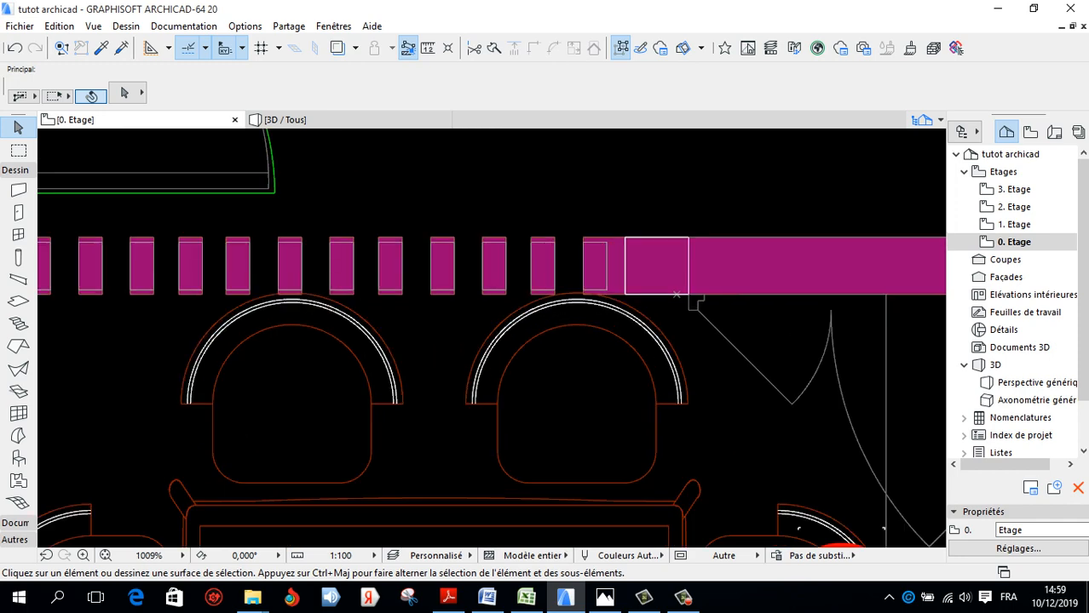
Trim off the leftover wall ends beside the outermost slats of the kitchen/S.A.M row and at the 108 end of the corridor row
{"action": "scroll", "coordinate": [722, 270], "scroll_direction": "down", "scroll_amount": 2}
{"action": "scroll", "coordinate": [298, 281], "scroll_direction": "up", "scroll_amount": 2}
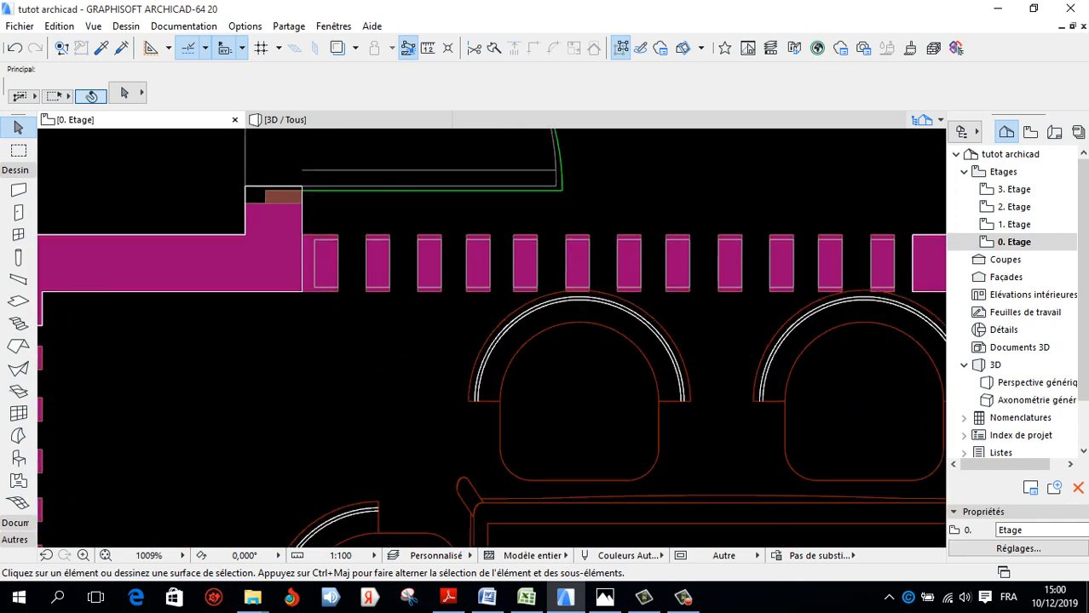
{"action": "scroll", "coordinate": [597, 260], "scroll_direction": "down", "scroll_amount": 6}
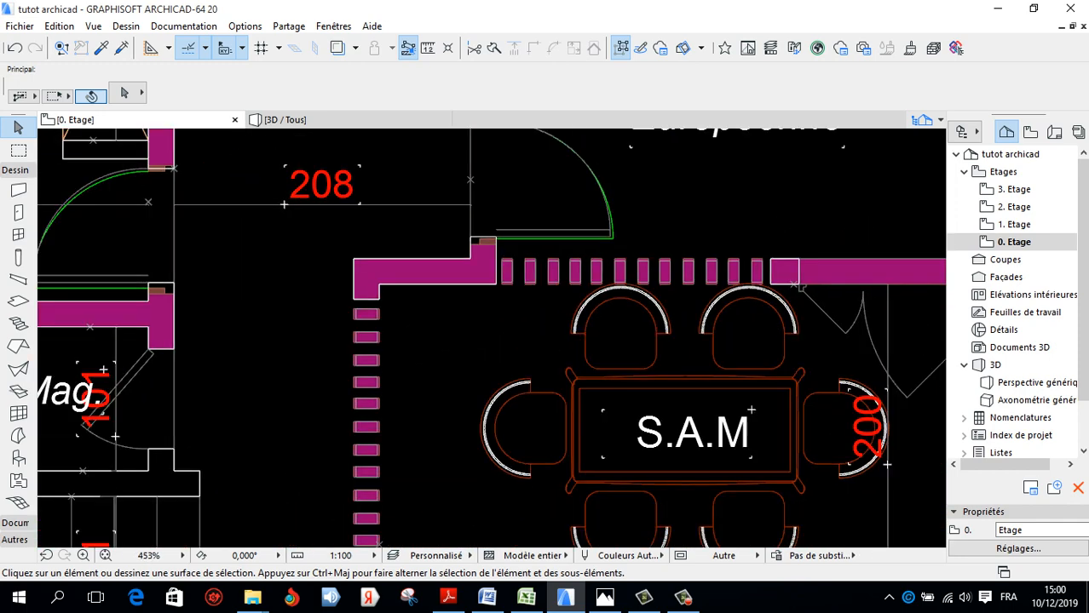
{"action": "scroll", "coordinate": [523, 290], "scroll_direction": "up", "scroll_amount": 6}
{"action": "scroll", "coordinate": [524, 289], "scroll_direction": "down", "scroll_amount": 2}
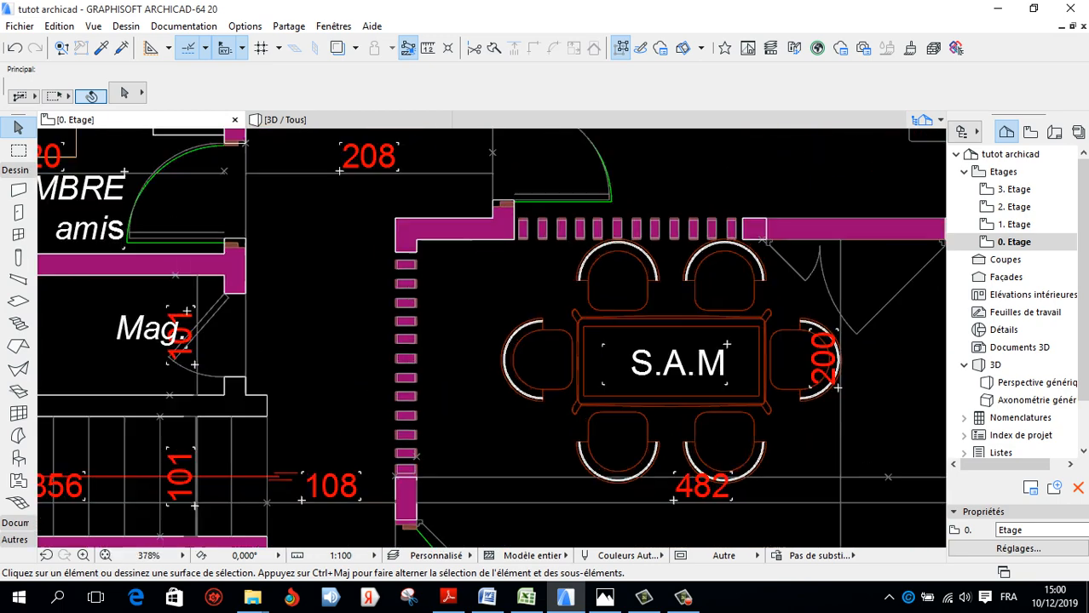
{"action": "scroll", "coordinate": [524, 290], "scroll_direction": "up", "scroll_amount": 4}
{"action": "scroll", "coordinate": [545, 340], "scroll_direction": "down", "scroll_amount": 5}
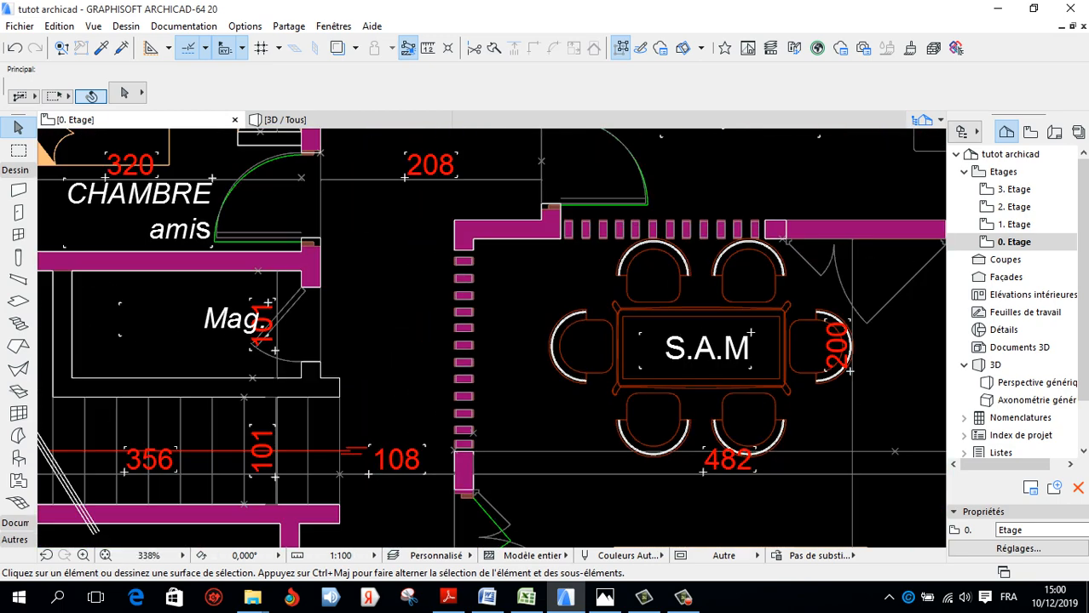
{"action": "scroll", "coordinate": [447, 299], "scroll_direction": "down", "scroll_amount": 2}
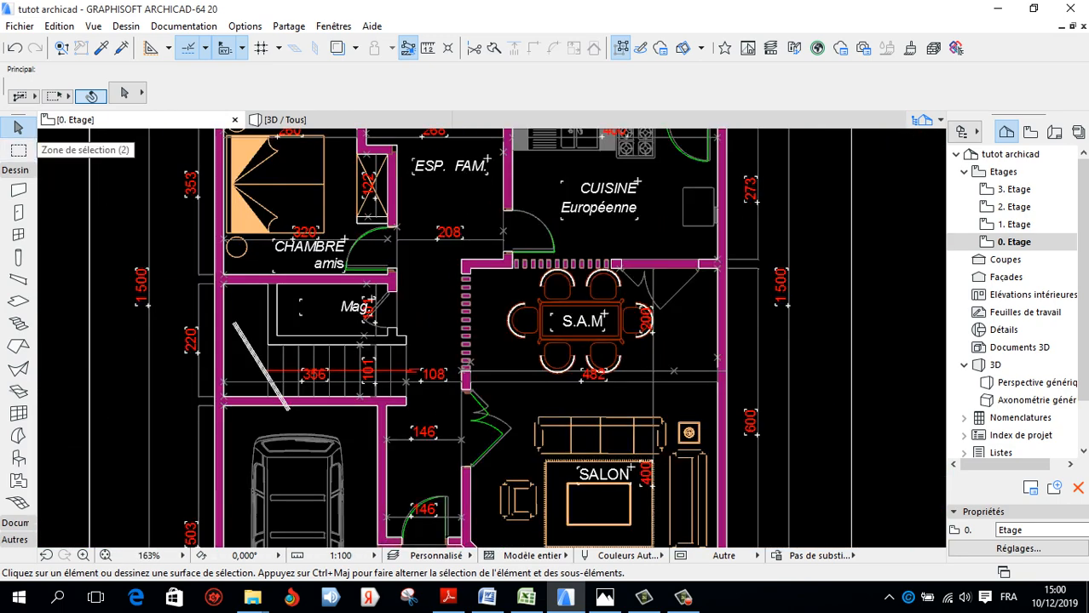
Draw a rectangular selection zone around the whole row of corridor slats beside the S.A.M
{"action": "left_click", "coordinate": [18, 150]}
{"action": "scroll", "coordinate": [535, 358], "scroll_direction": "up", "scroll_amount": 3}
{"action": "scroll", "coordinate": [491, 338], "scroll_direction": "down", "scroll_amount": 3}
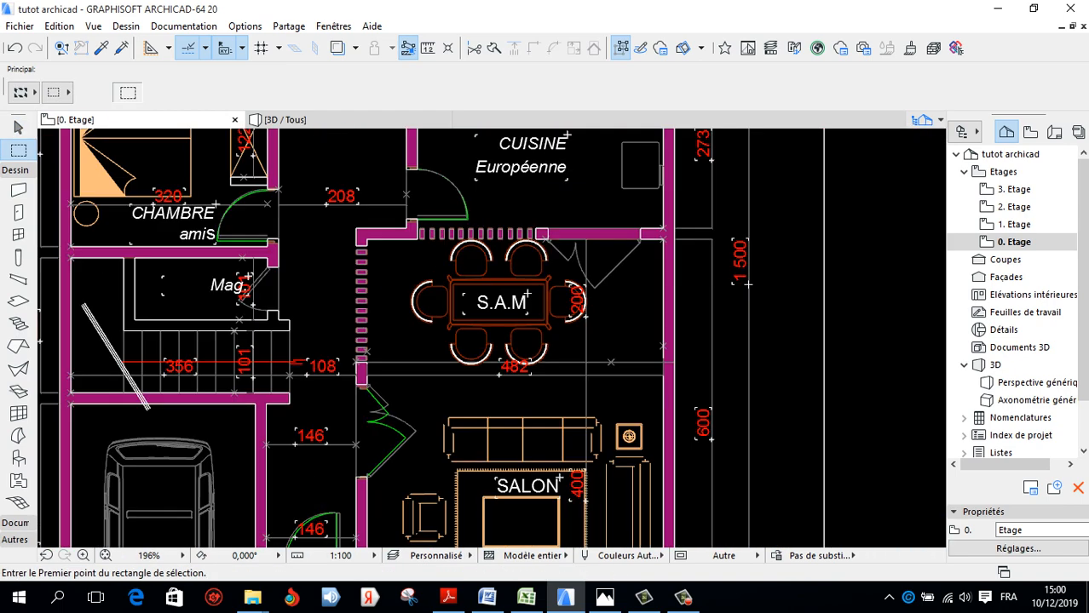
{"action": "scroll", "coordinate": [491, 338], "scroll_direction": "up", "scroll_amount": 4}
{"action": "scroll", "coordinate": [442, 545], "scroll_direction": "up", "scroll_amount": 3}
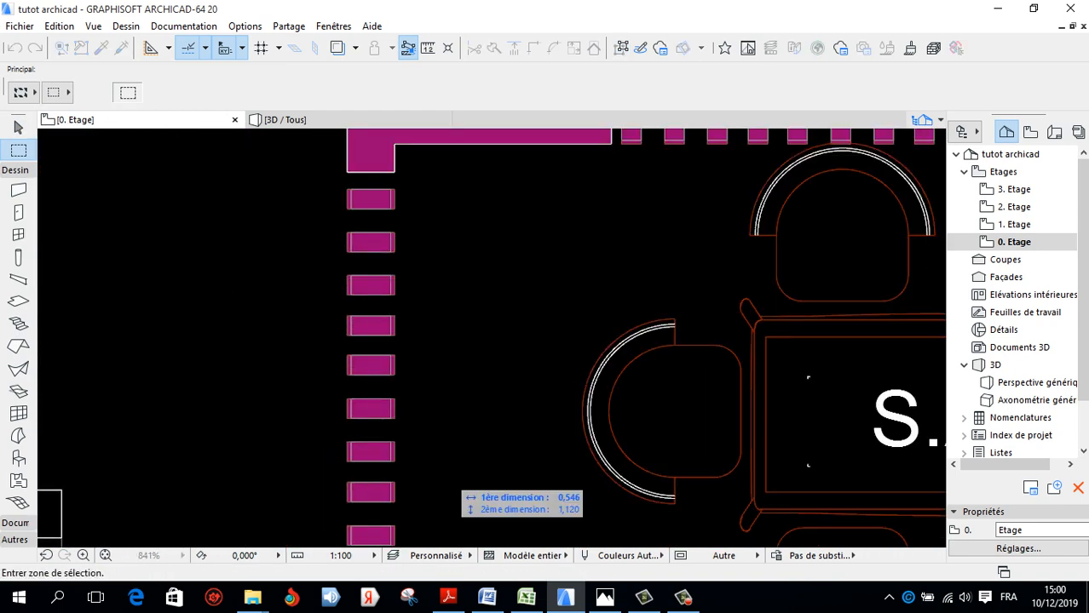
{"action": "left_click", "coordinate": [417, 501]}
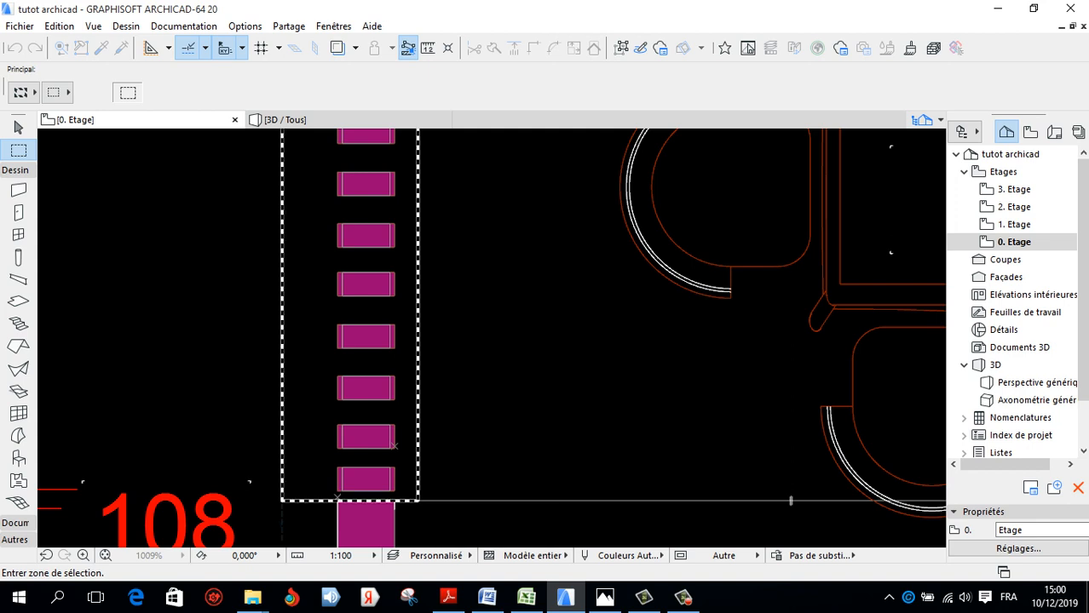
Select all walls inside the selection zone and set their thickness to 0,150 to match the drawn slats
{"action": "left_click", "coordinate": [19, 190]}
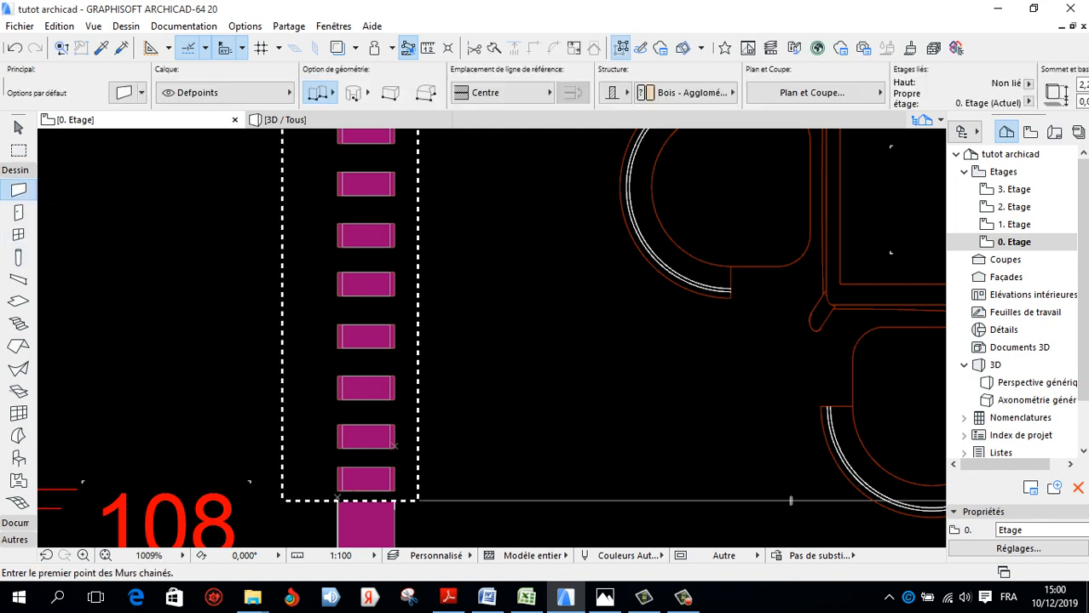
{"action": "key", "text": "F5"}
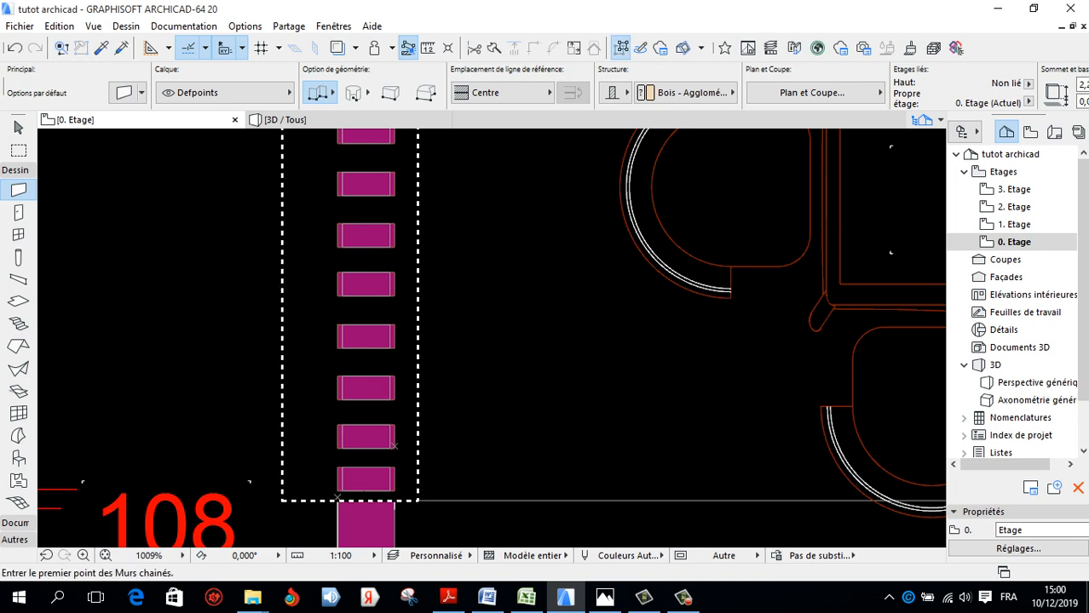
{"action": "key", "text": "ctrl+a"}
{"action": "scroll", "coordinate": [891, 421], "scroll_direction": "down", "scroll_amount": 5}
{"action": "scroll", "coordinate": [719, 513], "scroll_direction": "up", "scroll_amount": 2}
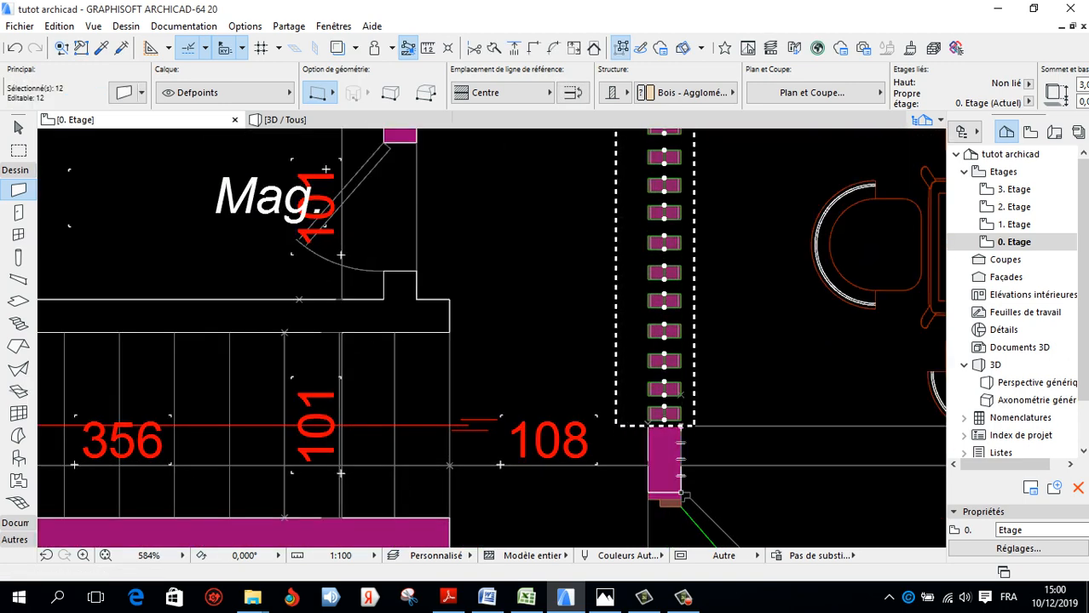
{"action": "scroll", "coordinate": [565, 503], "scroll_direction": "down", "scroll_amount": 5}
{"action": "scroll", "coordinate": [608, 346], "scroll_direction": "up", "scroll_amount": 5}
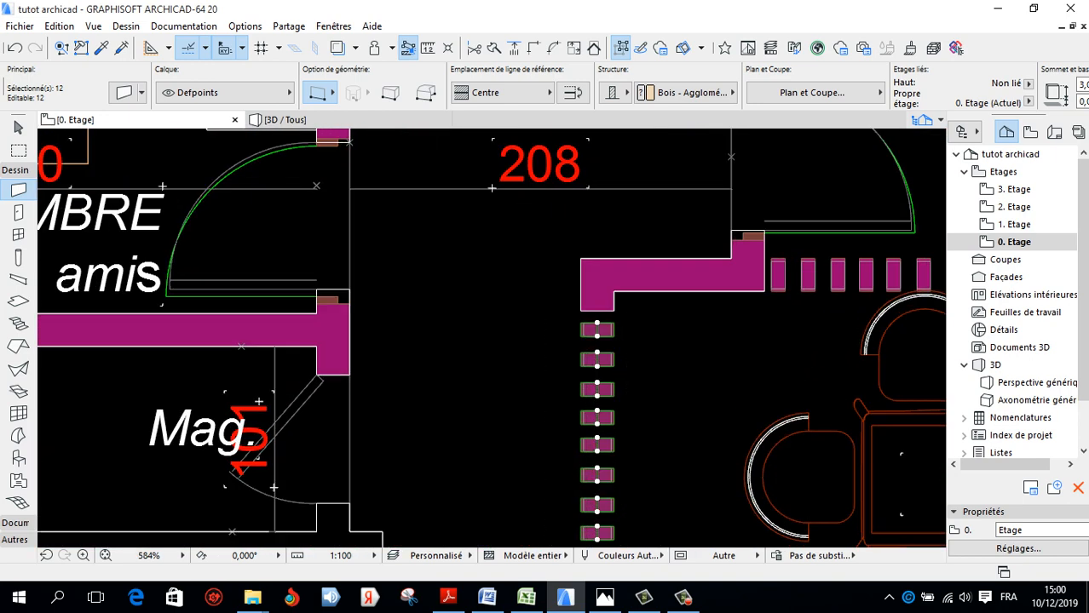
{"action": "scroll", "coordinate": [619, 371], "scroll_direction": "up", "scroll_amount": 5}
{"action": "scroll", "coordinate": [597, 296], "scroll_direction": "up", "scroll_amount": 3}
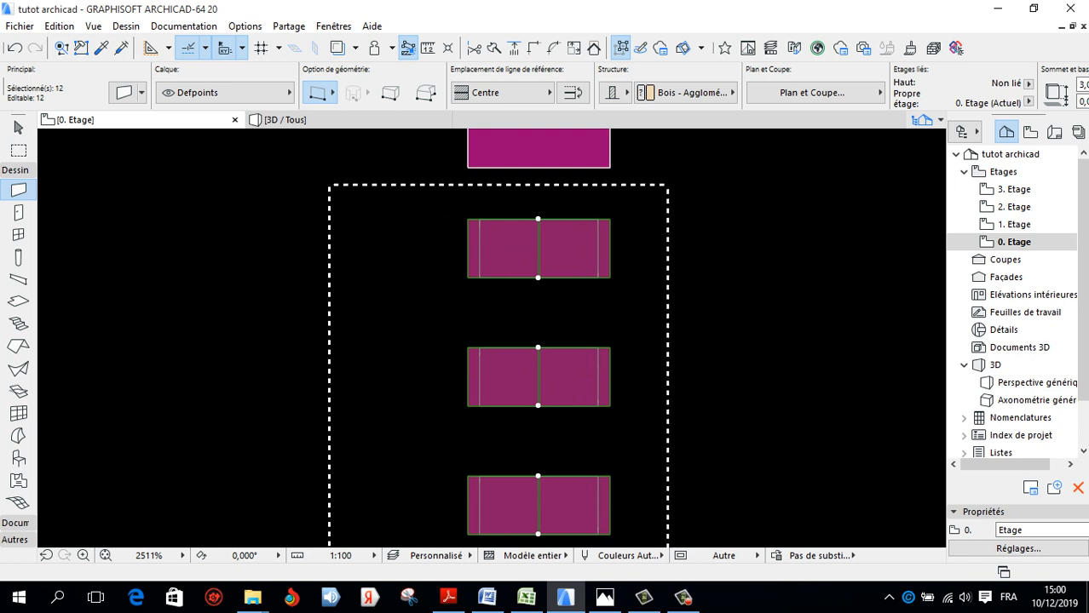
{"action": "scroll", "coordinate": [792, 92], "scroll_direction": "down", "scroll_amount": 5}
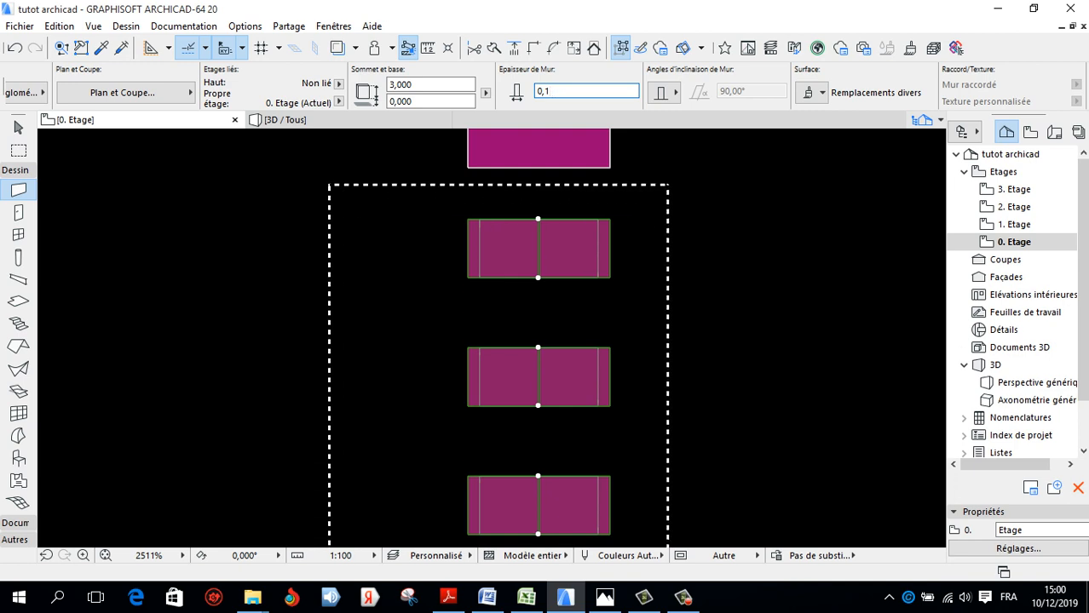
{"action": "type", "text": "002"}
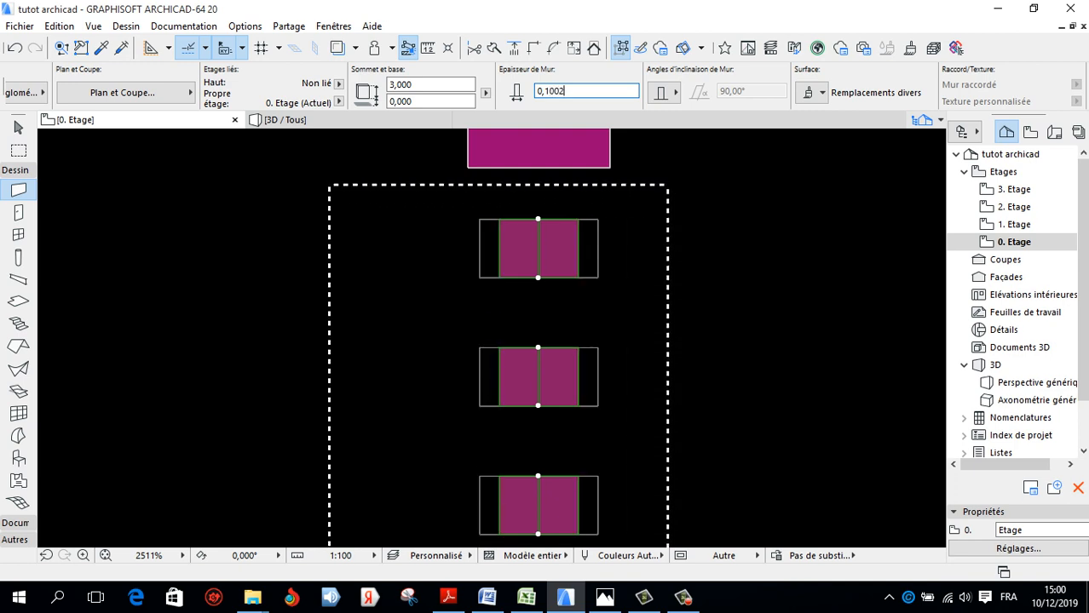
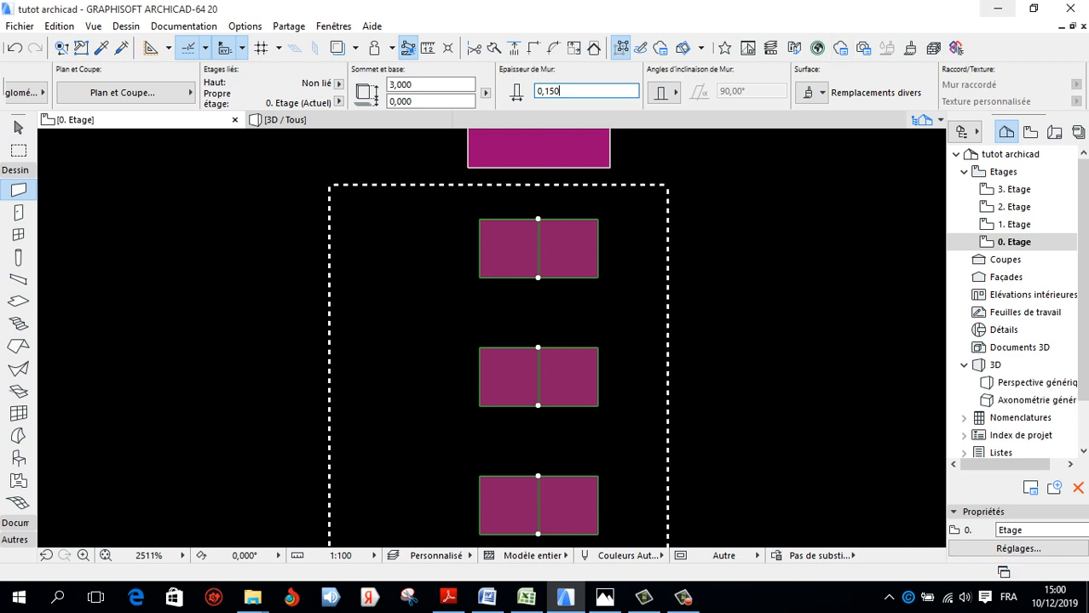
{"action": "key", "text": "Escape"}
Transfer the wall settings of a corridor slat to the slats of the kitchen/S.A.M row
{"action": "scroll", "coordinate": [396, 327], "scroll_direction": "down", "scroll_amount": 3}
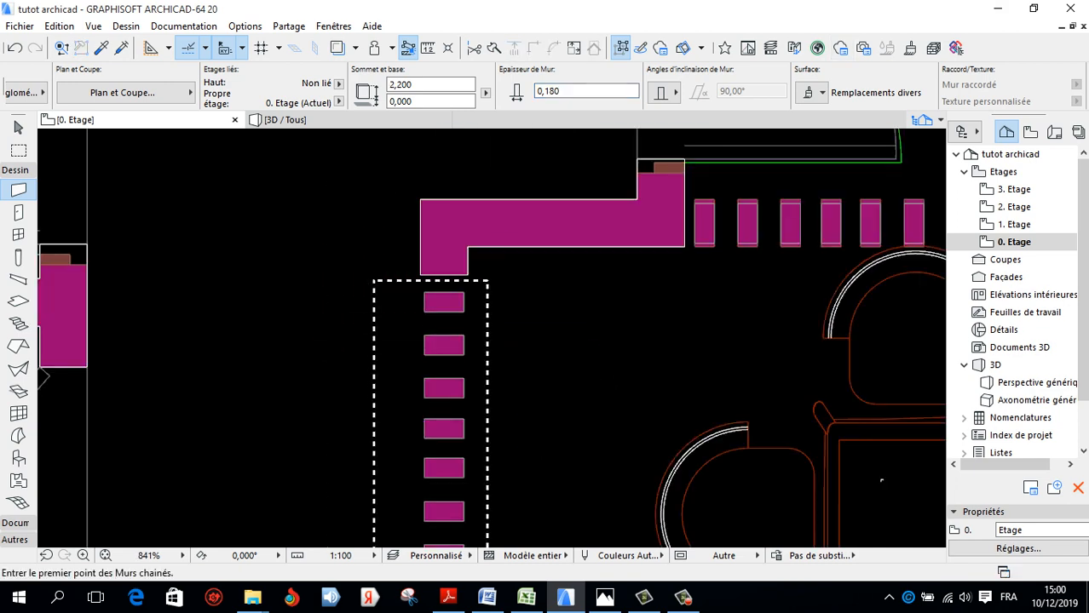
{"action": "left_click", "coordinate": [443, 302], "text": "alt"}
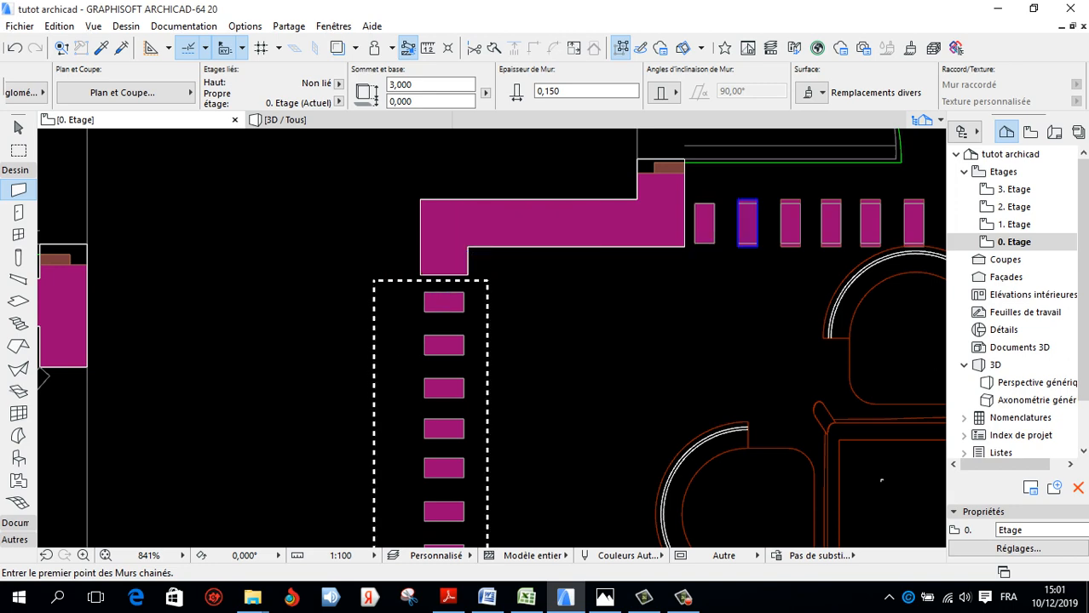
{"action": "scroll", "coordinate": [747, 224], "scroll_direction": "down", "scroll_amount": 4}
{"action": "scroll", "coordinate": [862, 343], "scroll_direction": "up", "scroll_amount": 3}
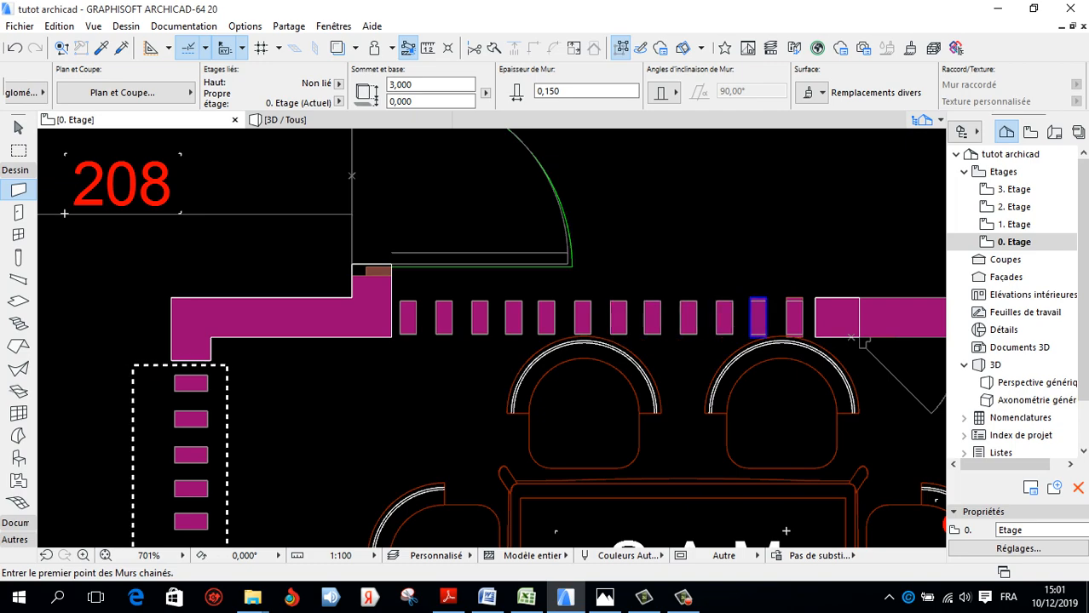
Examine the walls across Plan R.D.C, checking the outer wall along the COUR and the garage front wall
{"action": "scroll", "coordinate": [678, 305], "scroll_direction": "down", "scroll_amount": 12}
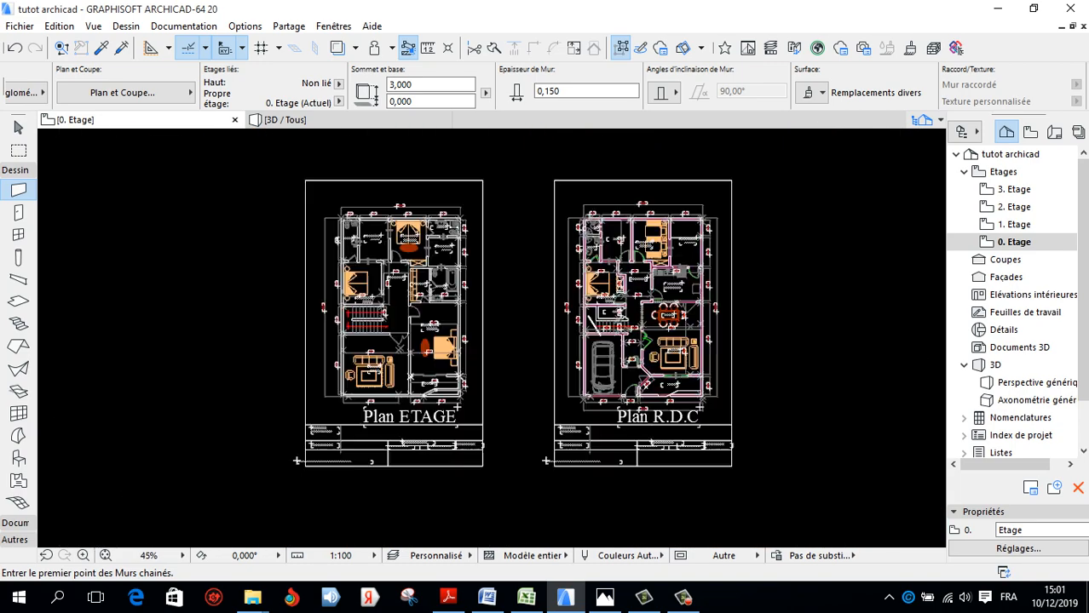
{"action": "scroll", "coordinate": [660, 265], "scroll_direction": "up", "scroll_amount": 4}
{"action": "scroll", "coordinate": [661, 265], "scroll_direction": "down", "scroll_amount": 4}
{"action": "scroll", "coordinate": [754, 260], "scroll_direction": "up", "scroll_amount": 5}
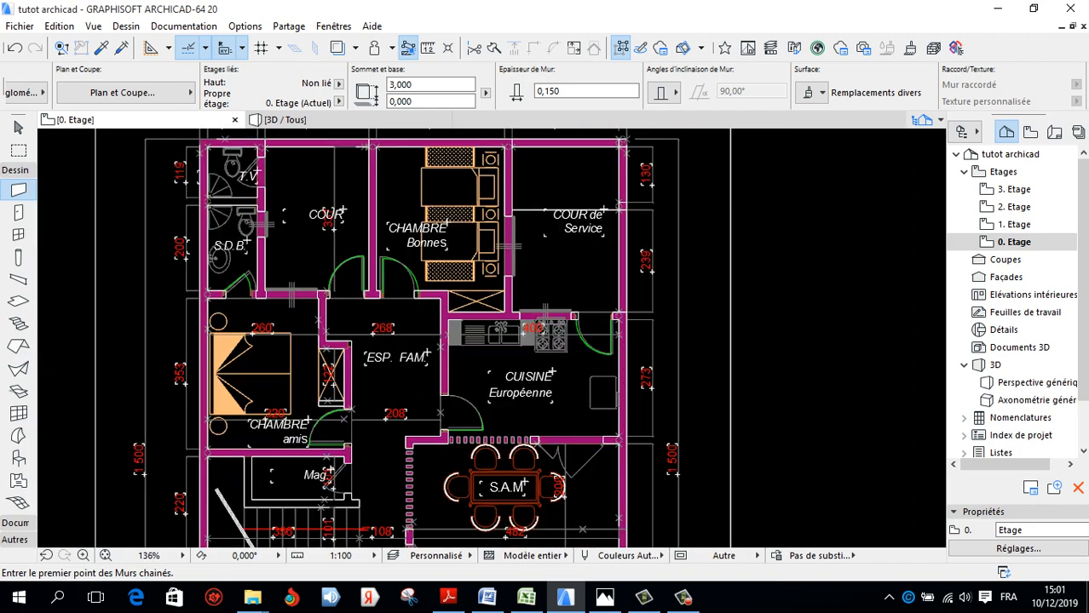
{"action": "scroll", "coordinate": [660, 255], "scroll_direction": "up", "scroll_amount": 1}
{"action": "scroll", "coordinate": [660, 247], "scroll_direction": "down", "scroll_amount": 2}
{"action": "scroll", "coordinate": [529, 266], "scroll_direction": "up", "scroll_amount": 1}
{"action": "scroll", "coordinate": [528, 299], "scroll_direction": "up", "scroll_amount": 1}
{"action": "scroll", "coordinate": [528, 323], "scroll_direction": "down", "scroll_amount": 3}
{"action": "scroll", "coordinate": [423, 271], "scroll_direction": "up", "scroll_amount": 3}
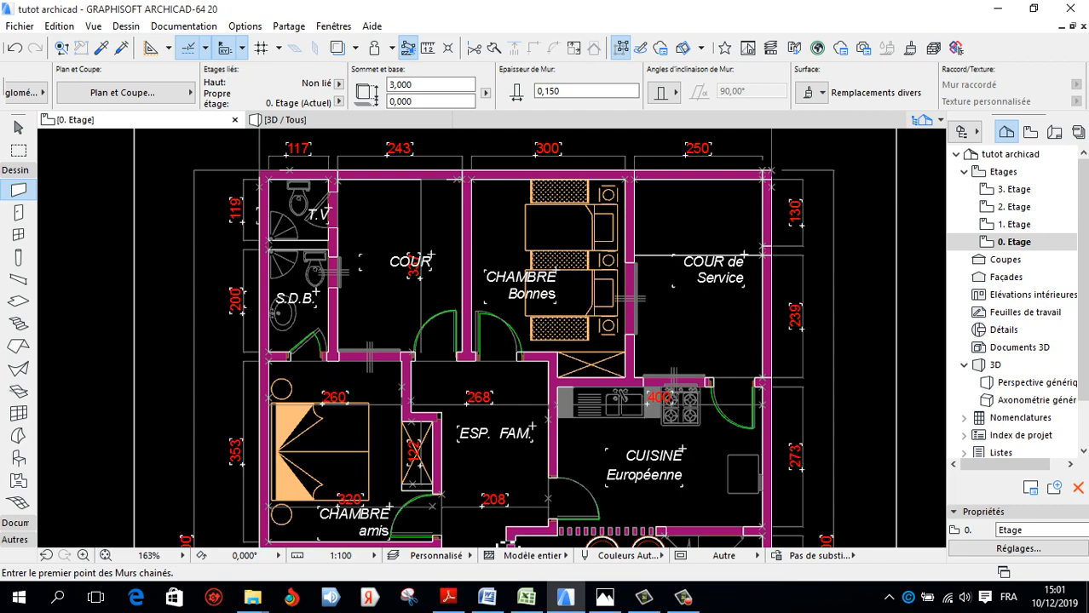
{"action": "scroll", "coordinate": [417, 247], "scroll_direction": "down", "scroll_amount": 2}
{"action": "scroll", "coordinate": [414, 242], "scroll_direction": "up", "scroll_amount": 6}
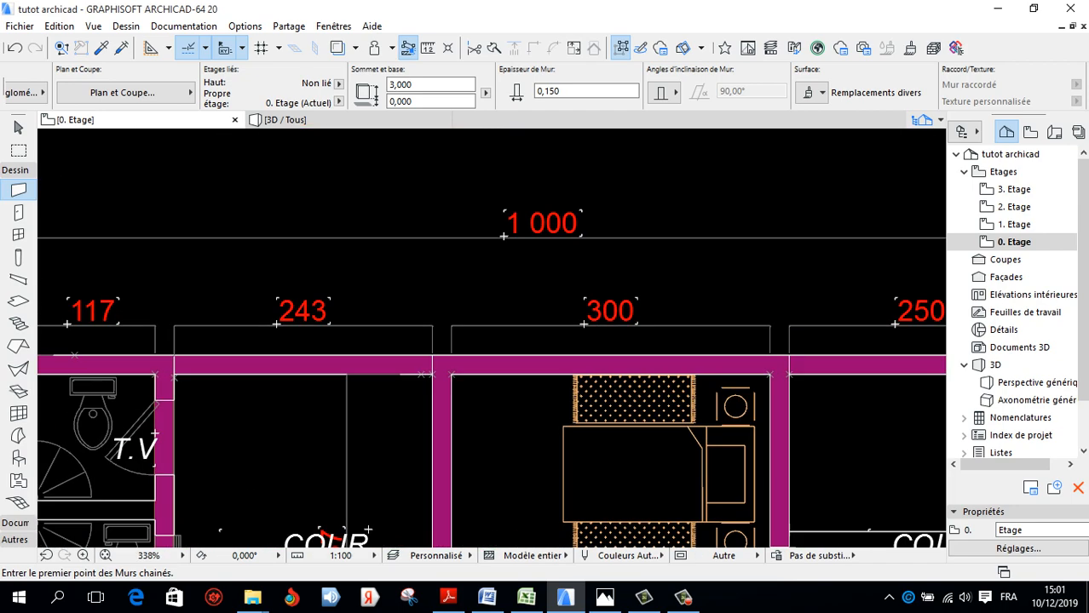
{"action": "scroll", "coordinate": [514, 247], "scroll_direction": "down", "scroll_amount": 2}
{"action": "scroll", "coordinate": [406, 340], "scroll_direction": "up", "scroll_amount": 4}
{"action": "left_click", "coordinate": [414, 320], "text": "shift"}
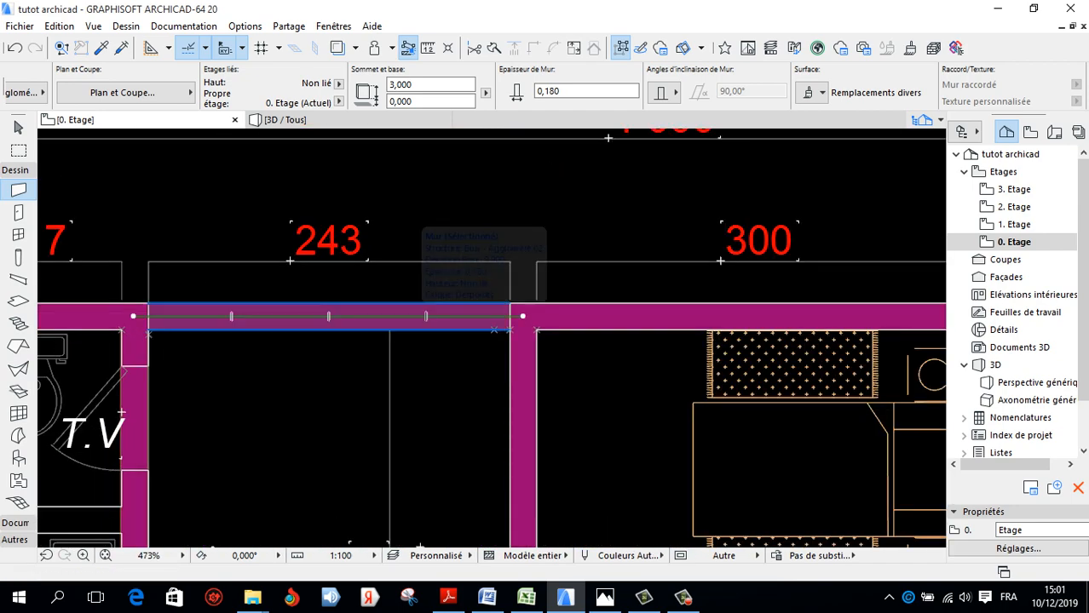
{"action": "scroll", "coordinate": [448, 223], "scroll_direction": "down", "scroll_amount": 4}
{"action": "key", "text": "Escape"}
{"action": "scroll", "coordinate": [508, 192], "scroll_direction": "down", "scroll_amount": 12}
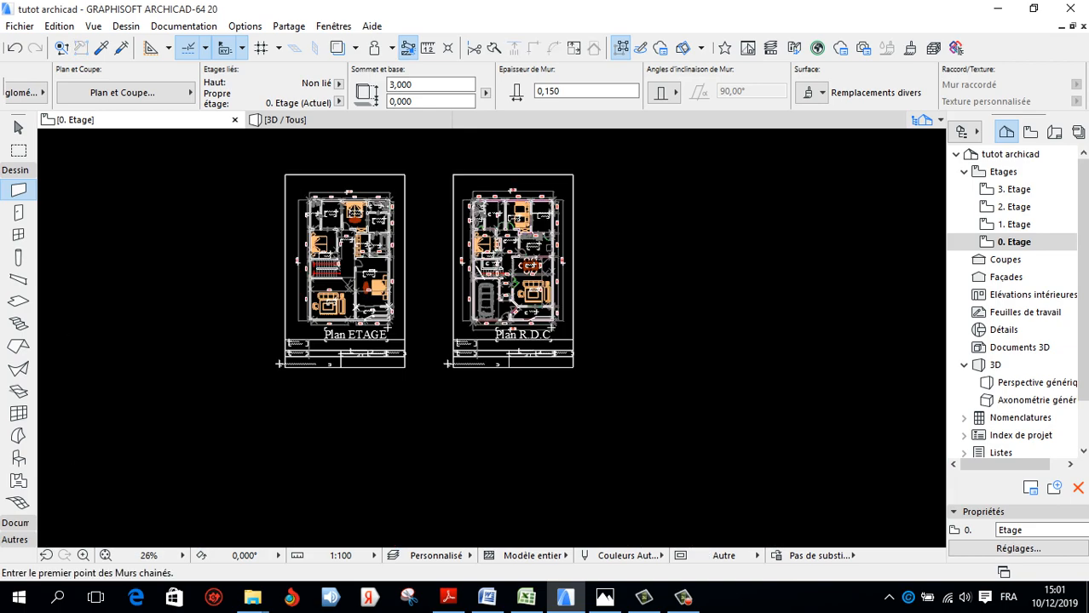
{"action": "scroll", "coordinate": [485, 298], "scroll_direction": "up", "scroll_amount": 16}
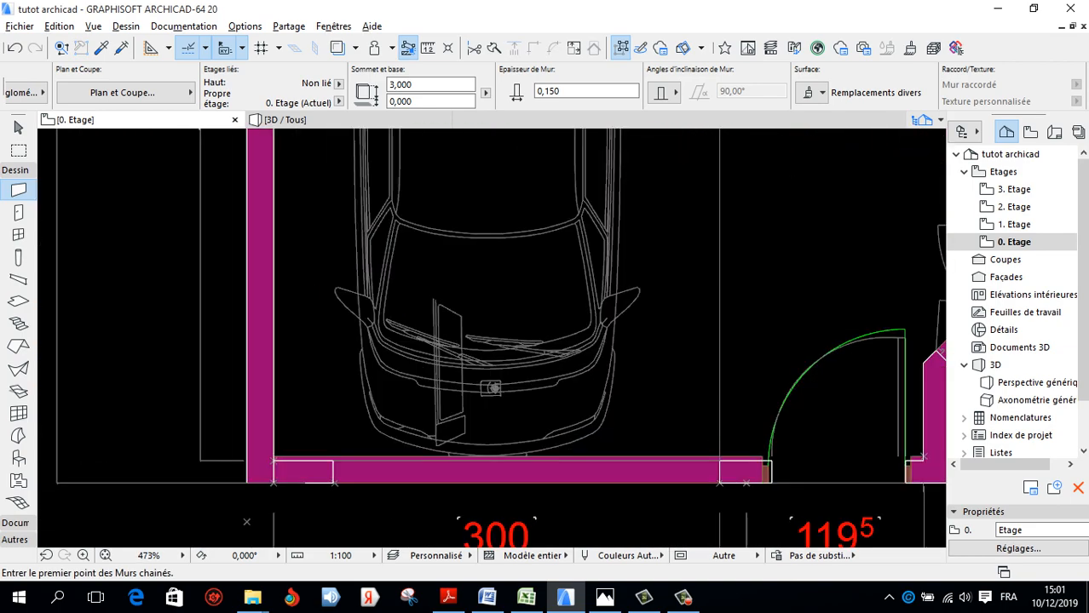
Pick up the garage front wall's settings as the wall defaults and check the walls around the rear rooms
{"action": "left_click", "coordinate": [468, 466], "text": "alt"}
{"action": "scroll", "coordinate": [469, 466], "scroll_direction": "down", "scroll_amount": 8}
{"action": "scroll", "coordinate": [420, 347], "scroll_direction": "up", "scroll_amount": 4}
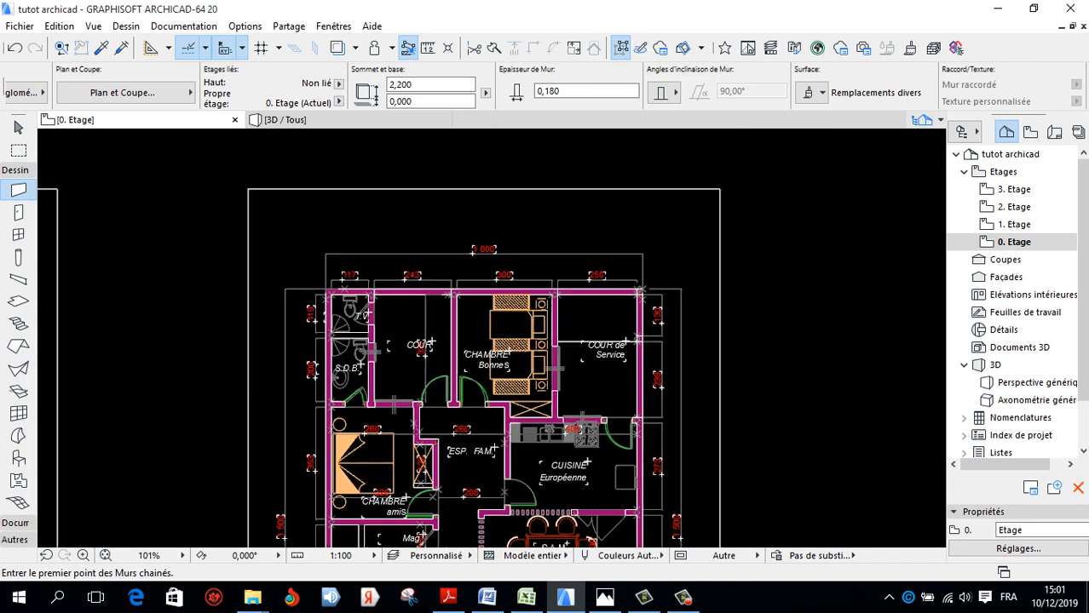
{"action": "scroll", "coordinate": [373, 291], "scroll_direction": "up", "scroll_amount": 2}
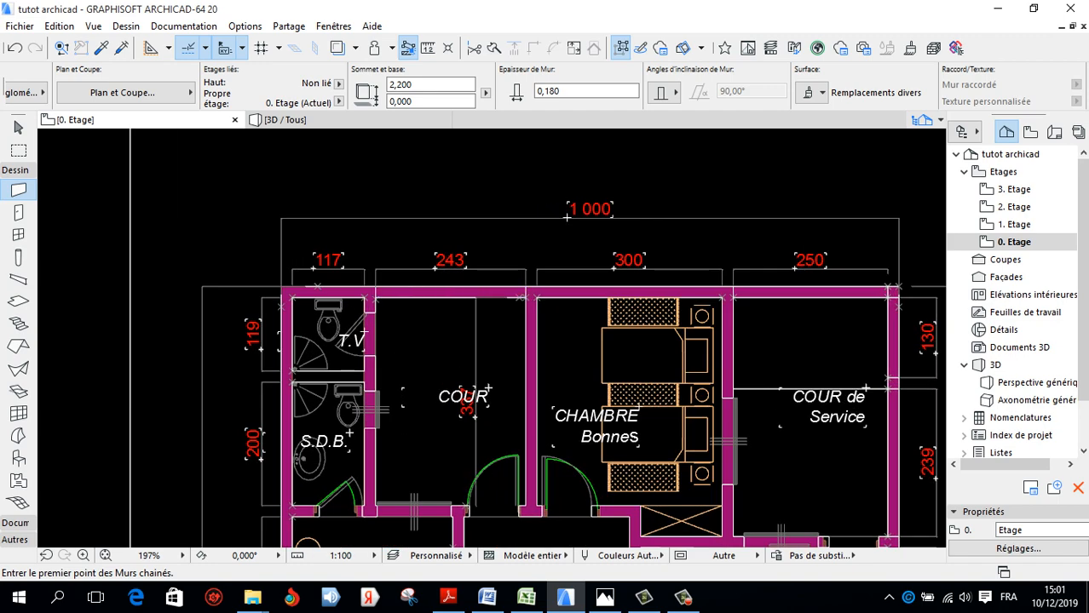
{"action": "scroll", "coordinate": [747, 290], "scroll_direction": "down", "scroll_amount": 1}
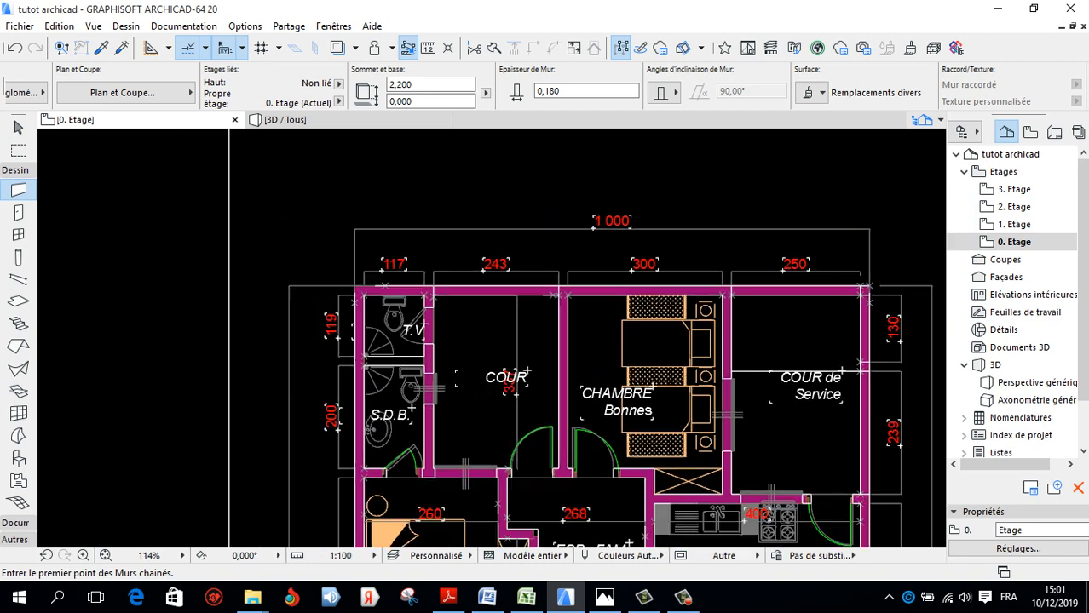
{"action": "middle_click_drag", "start_coordinate": [748, 290], "coordinate": [659, 194]}
{"action": "scroll", "coordinate": [880, 438], "scroll_direction": "up", "scroll_amount": 1}
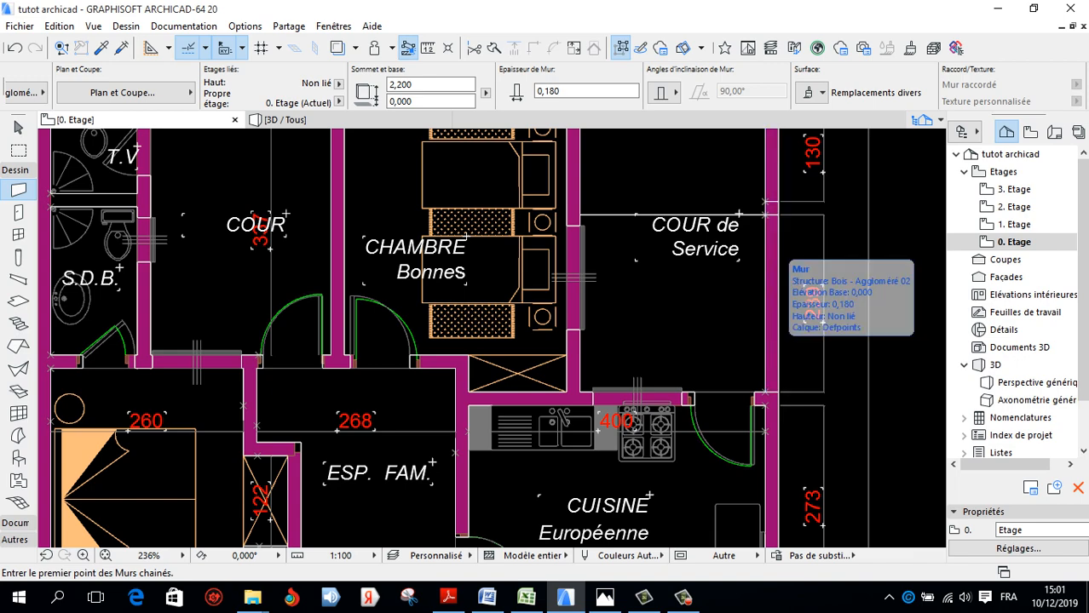
{"action": "scroll", "coordinate": [687, 303], "scroll_direction": "down", "scroll_amount": 2}
{"action": "scroll", "coordinate": [687, 303], "scroll_direction": "down", "scroll_amount": 1}
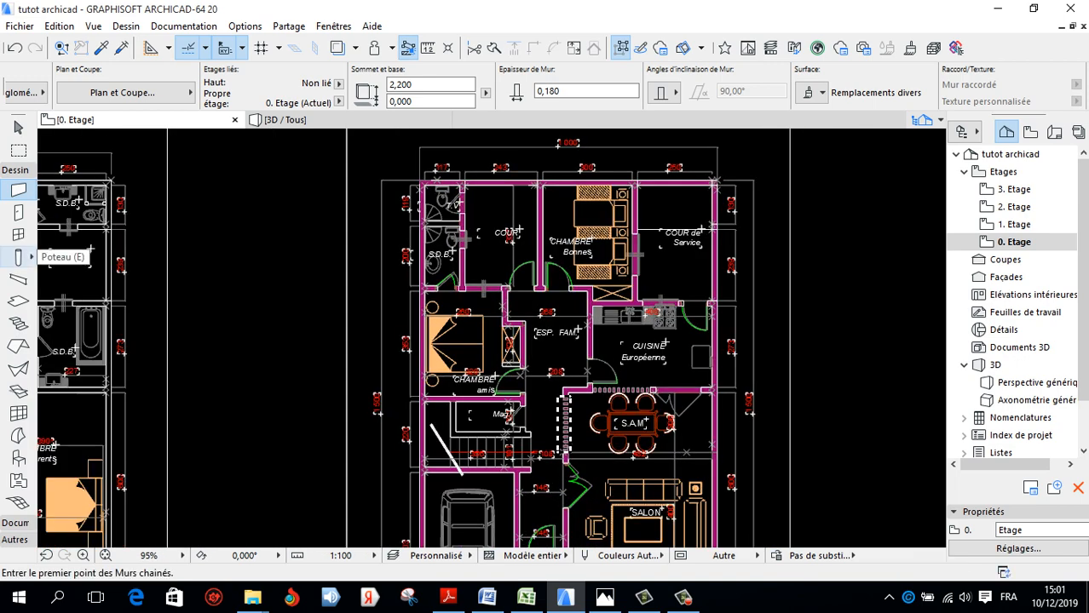
Open the default window settings and choose the double-sash window Fenêtre double 20 from Fenêtres basiques 20
{"action": "left_click", "coordinate": [18, 235]}
{"action": "double_click", "coordinate": [18, 235]}
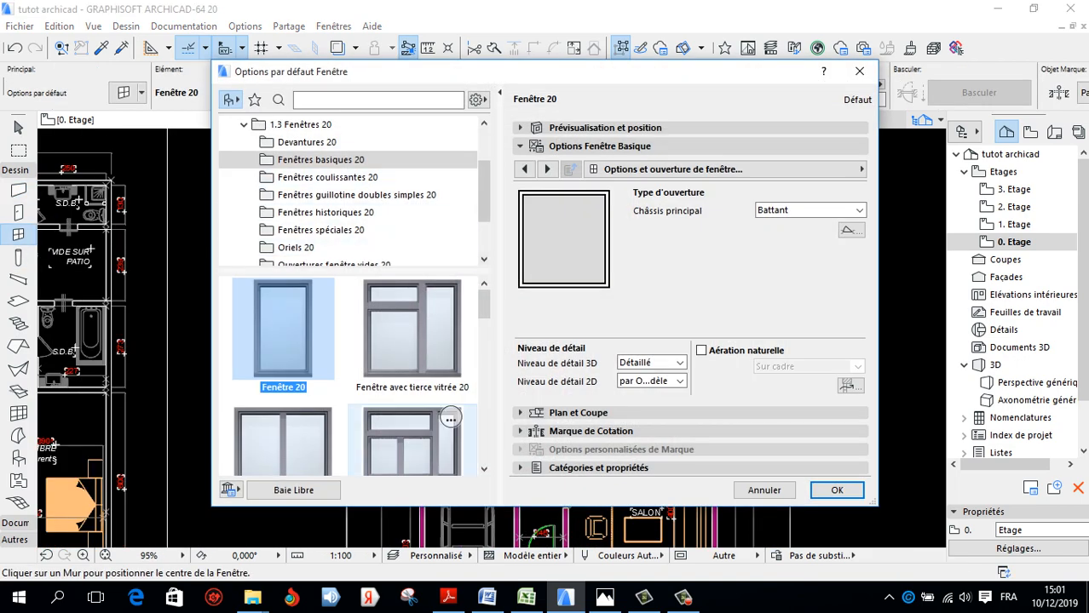
{"action": "left_click", "coordinate": [285, 440]}
Make the window's sashes uniform with the A carreaux grille type and accept the settings
{"action": "left_click", "coordinate": [673, 169]}
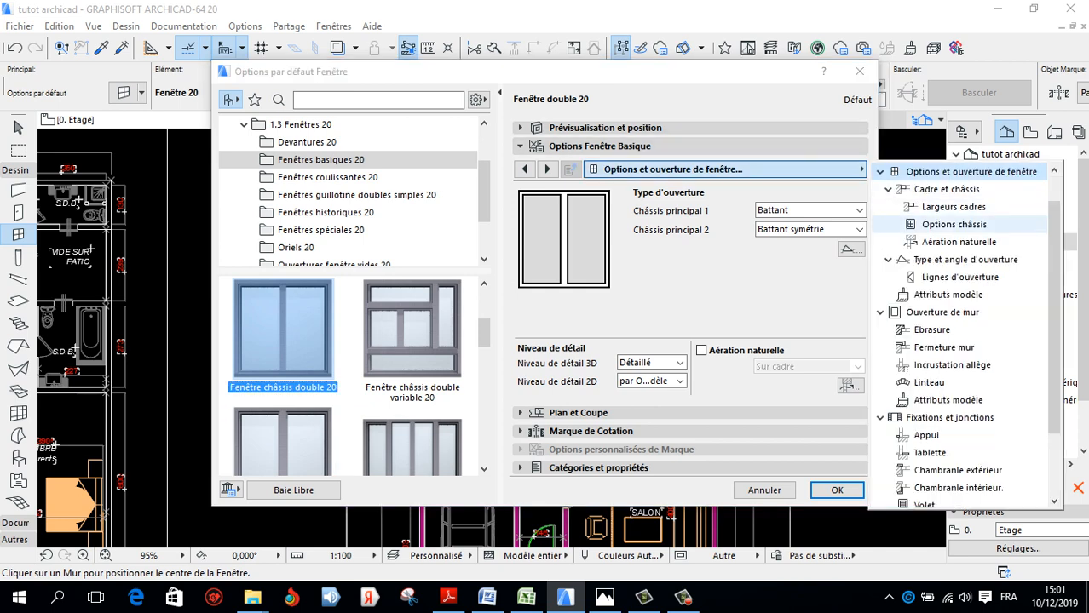
{"action": "left_click", "coordinate": [953, 224]}
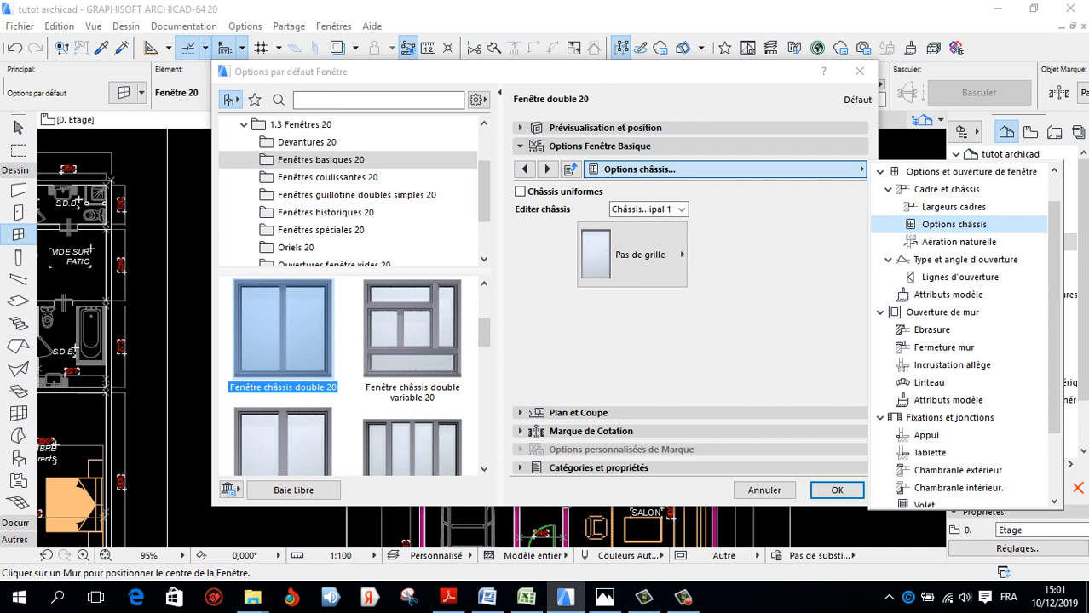
{"action": "left_click", "coordinate": [519, 191]}
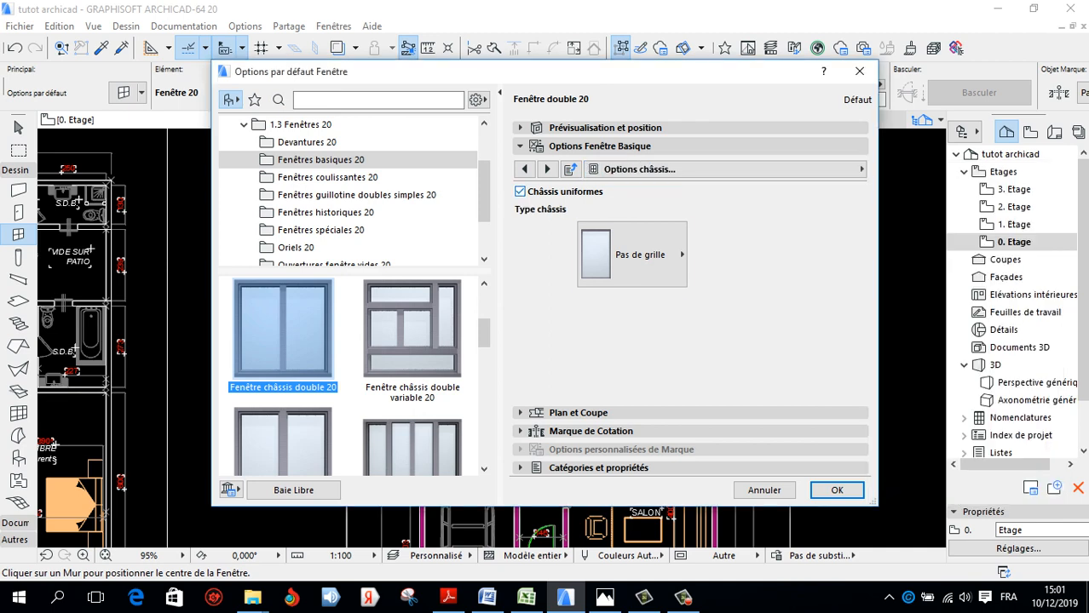
{"action": "left_click", "coordinate": [632, 254]}
{"action": "left_click", "coordinate": [755, 88]}
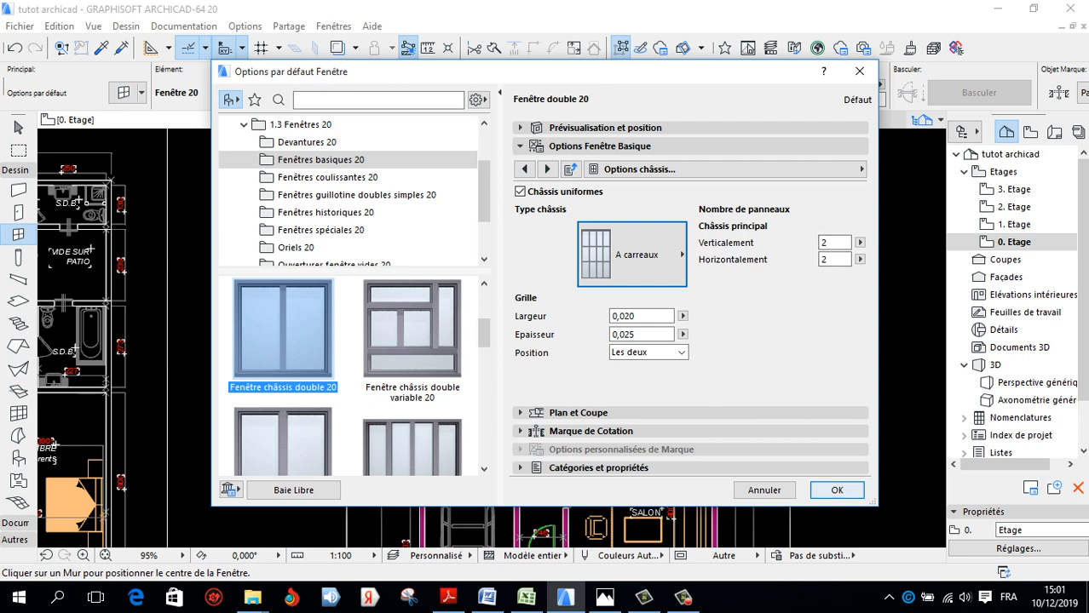
{"action": "left_click", "coordinate": [837, 491]}
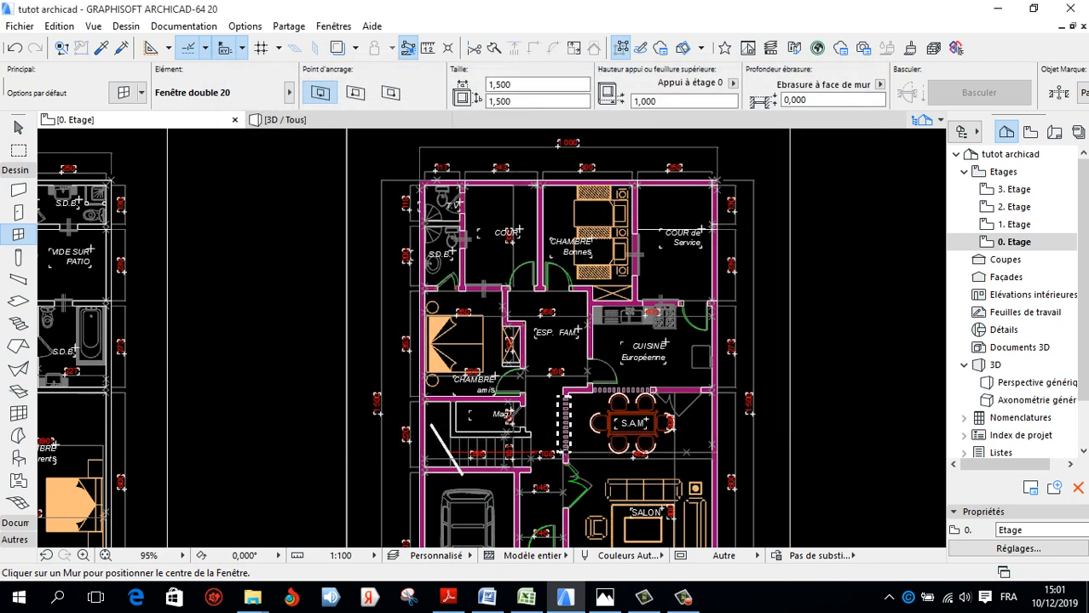
In the default window's model attributes, make the frame and sash surfaces uniform and choose a surface for the Cadre extérieur
{"action": "left_click", "coordinate": [124, 92]}
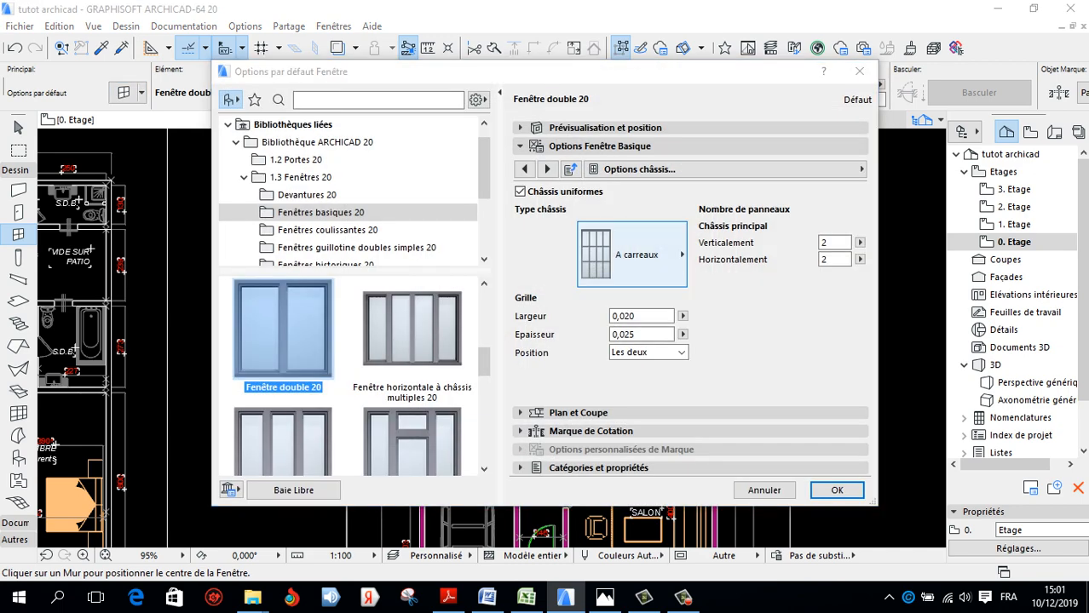
{"action": "left_click", "coordinate": [852, 168]}
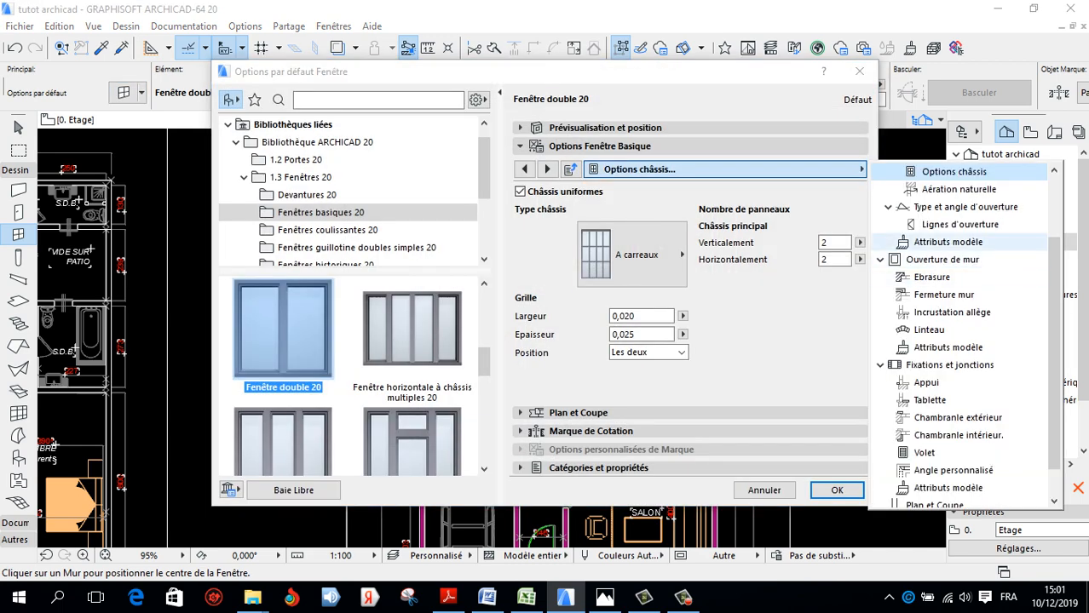
{"action": "left_click", "coordinate": [947, 242]}
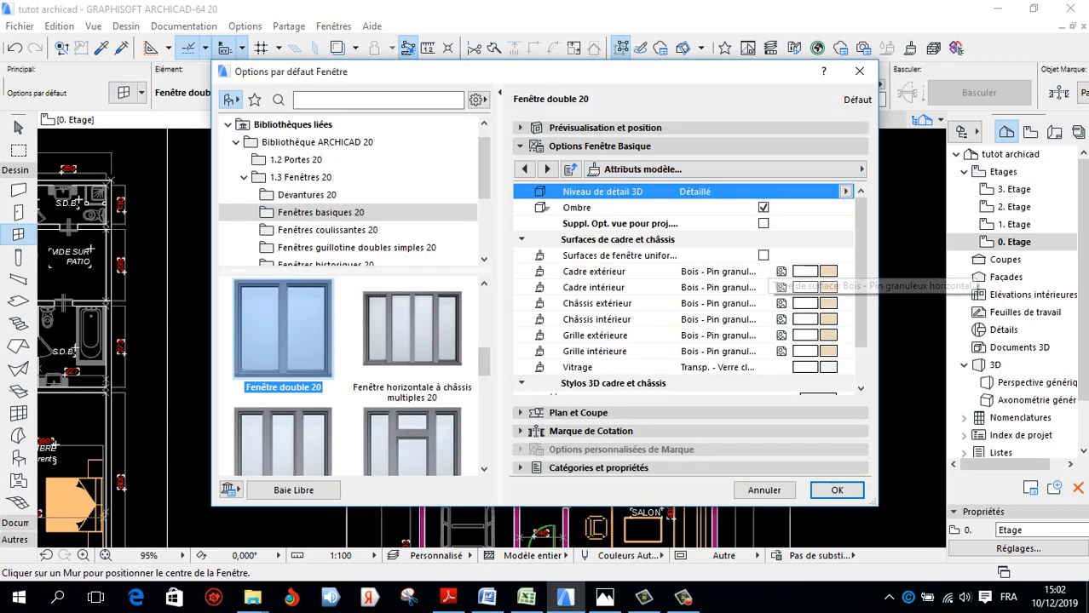
{"action": "left_click", "coordinate": [763, 256]}
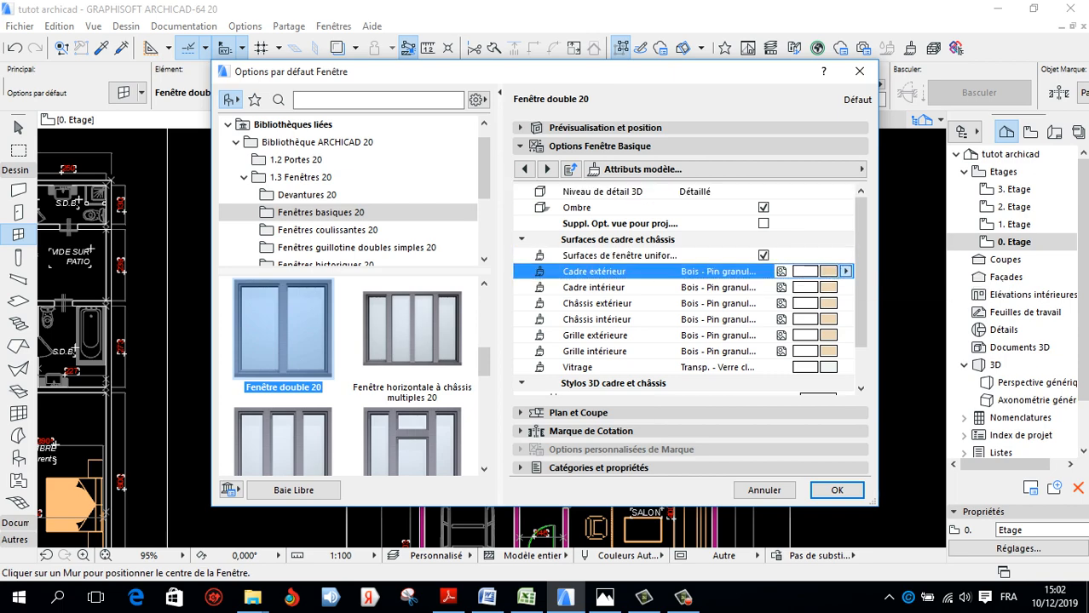
{"action": "left_click", "coordinate": [805, 271]}
{"action": "left_click", "coordinate": [690, 446]}
Try placing the 1,500 by 1,500 window in the wall between CHAMBRE Bonnes and COUR de Service
{"action": "scroll", "coordinate": [640, 256], "scroll_direction": "up", "scroll_amount": 5}
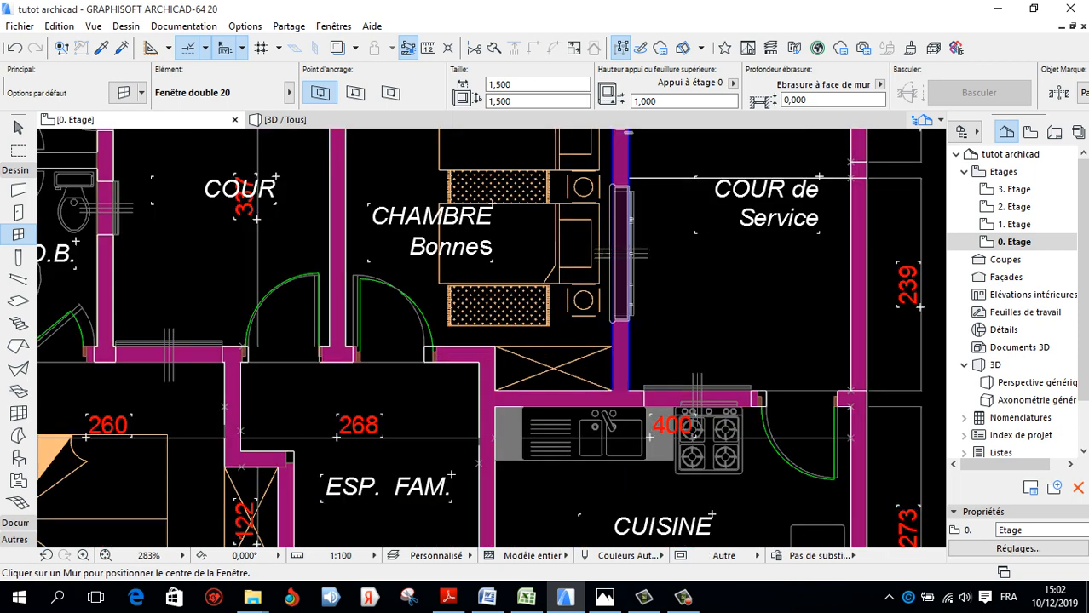
{"action": "left_click", "coordinate": [620, 251]}
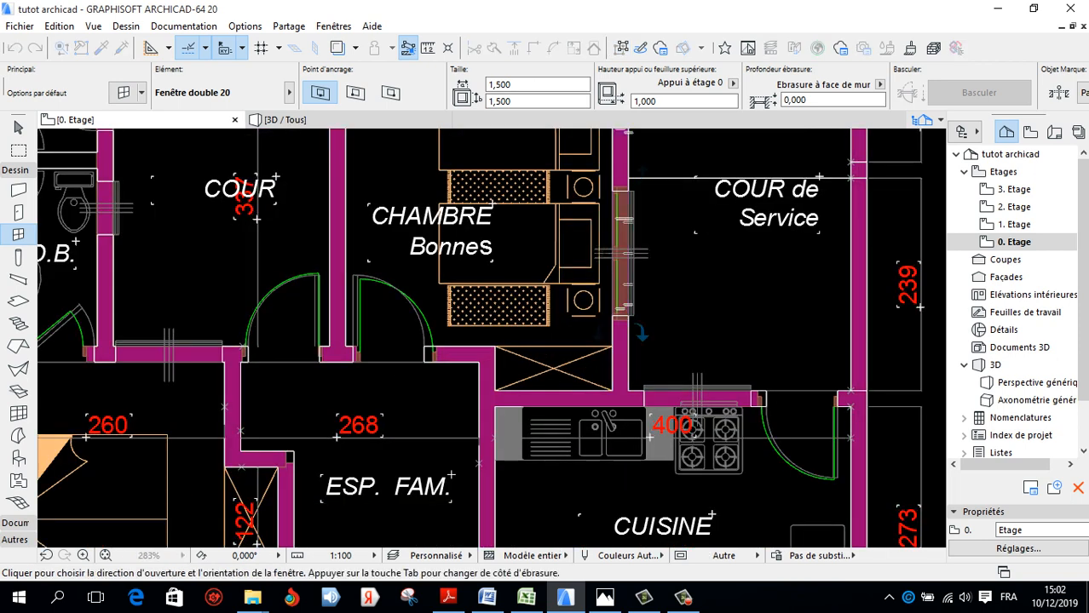
{"action": "left_click", "coordinate": [641, 334]}
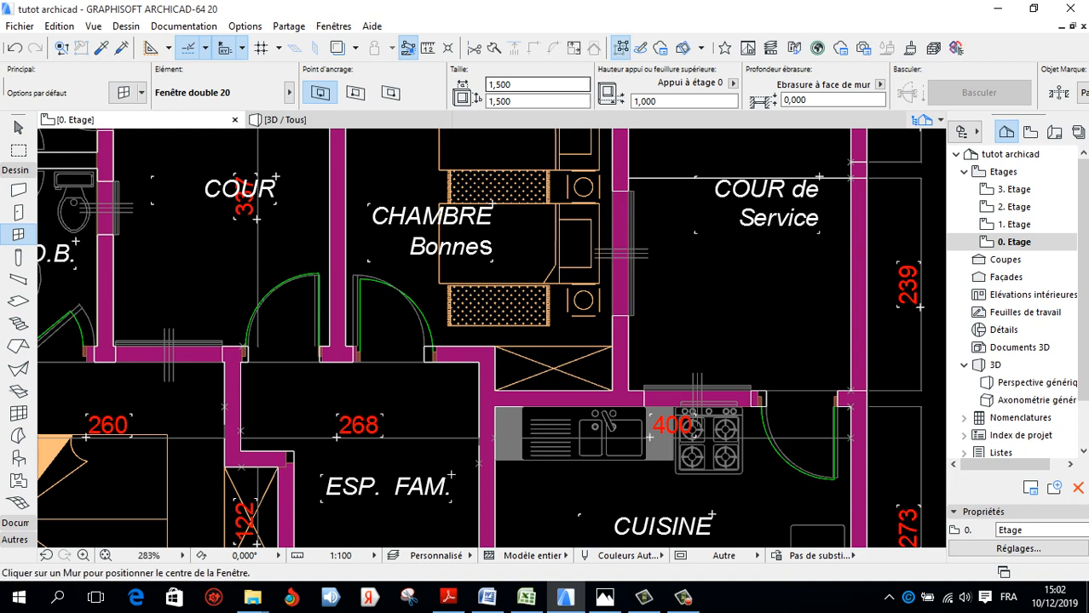
Set the window's sill height to 0,600 and place it in the wall between CHAMBRE Bonnes and COUR de Service
{"action": "left_click", "coordinate": [513, 101]}
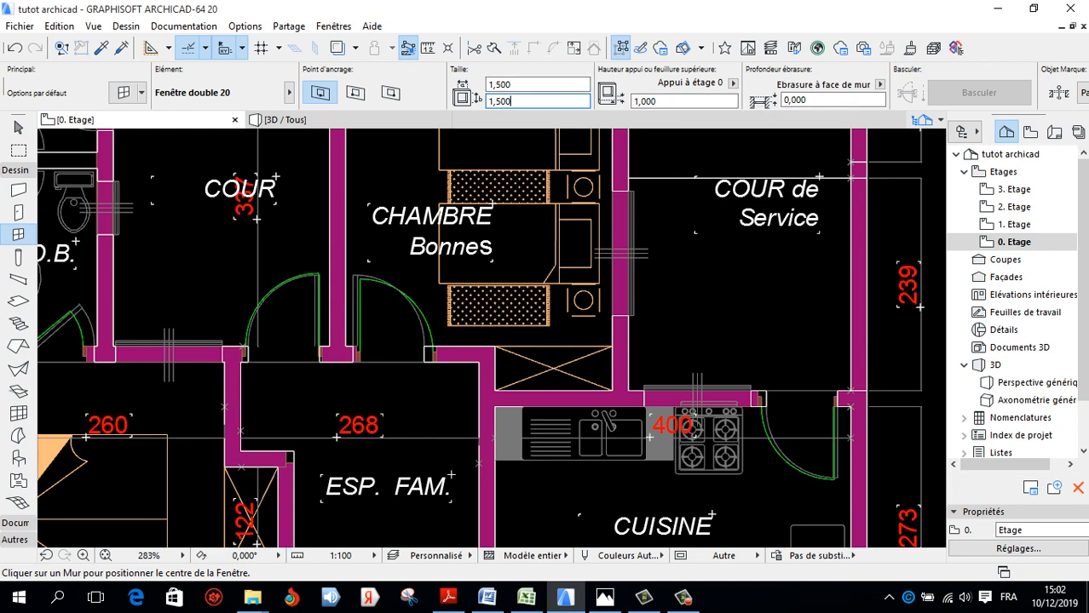
{"action": "key", "text": "Tab"}
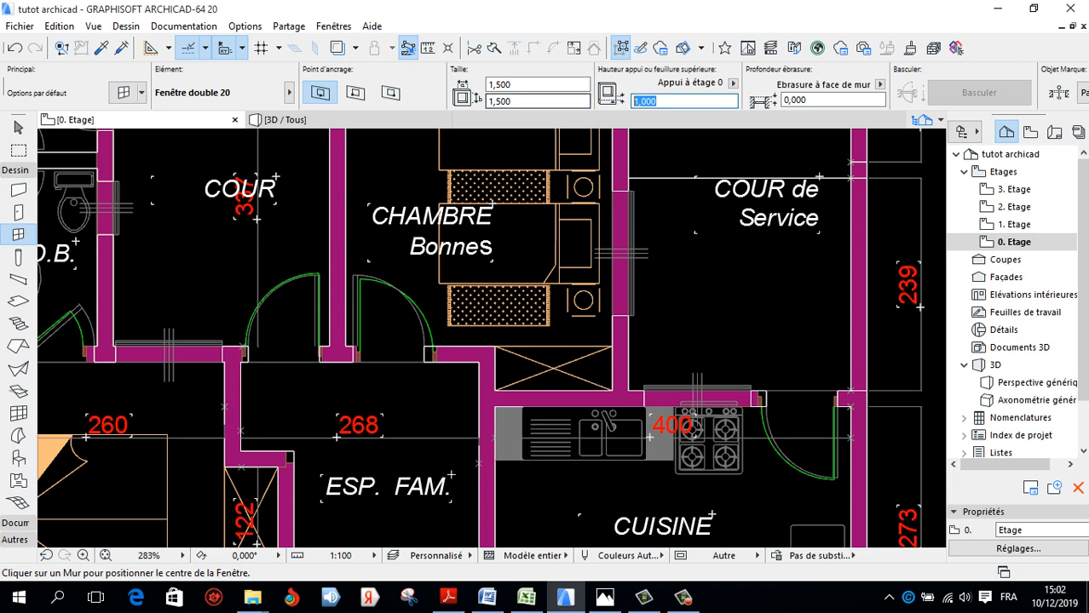
{"action": "type", "text": "0,6"}
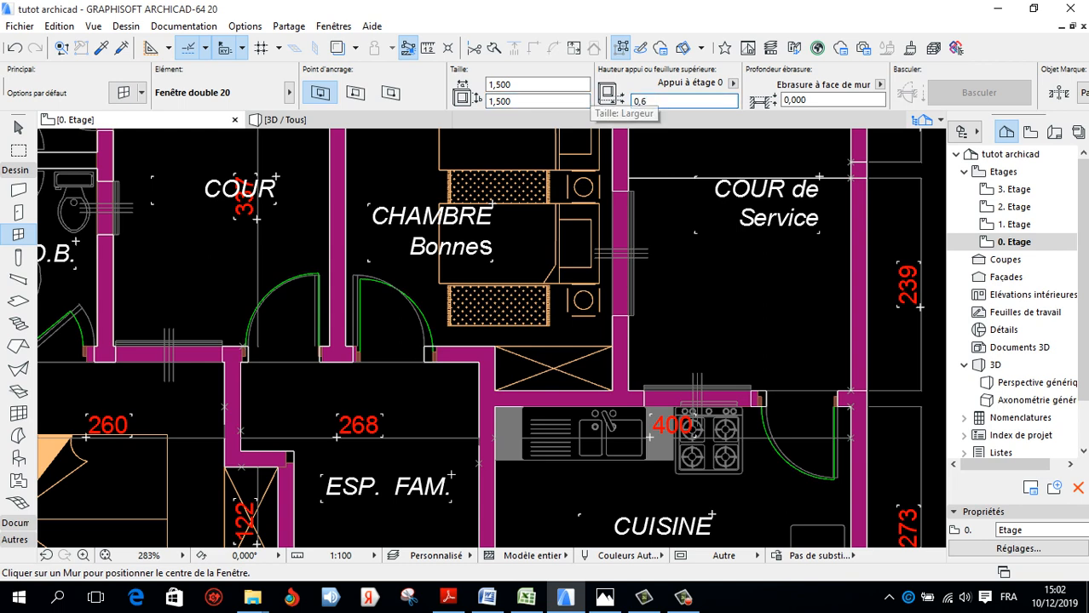
{"action": "type", "text": "00"}
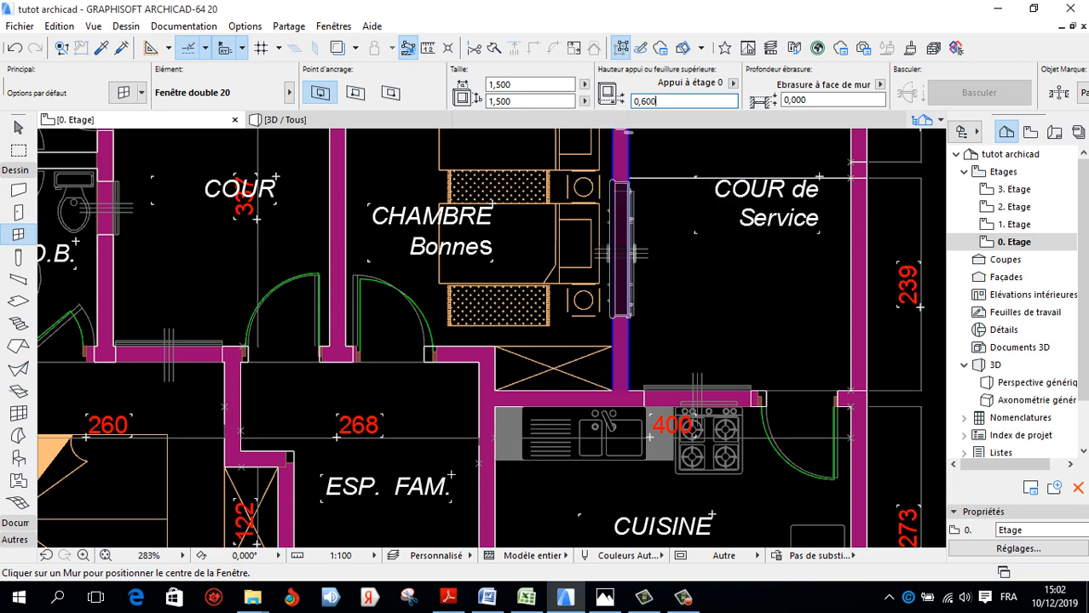
{"action": "scroll", "coordinate": [733, 236], "scroll_direction": "down", "scroll_amount": 3}
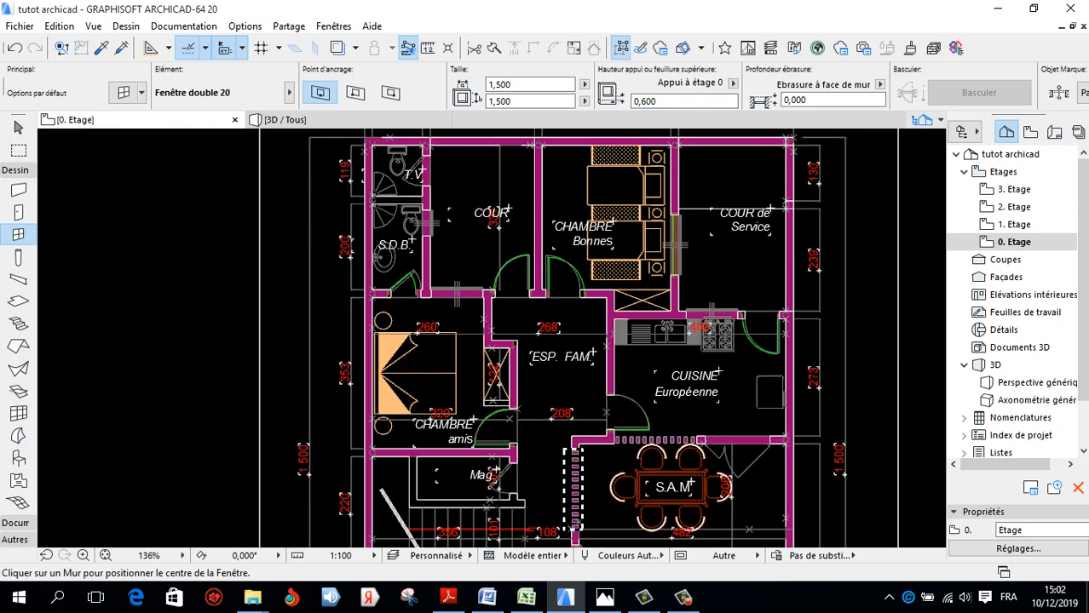
Set the window's width to 1,200 and place it in the wall between COUR and CHAMBRE amis
{"action": "scroll", "coordinate": [470, 255], "scroll_direction": "down", "scroll_amount": 3}
{"action": "scroll", "coordinate": [501, 333], "scroll_direction": "up", "scroll_amount": 4}
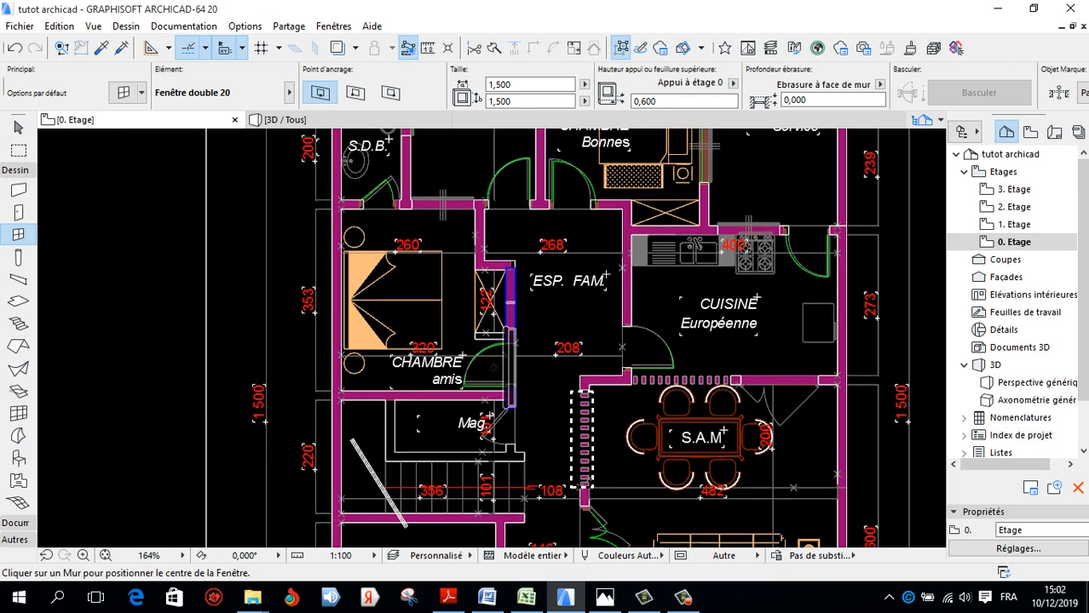
{"action": "scroll", "coordinate": [443, 174], "scroll_direction": "up", "scroll_amount": 5}
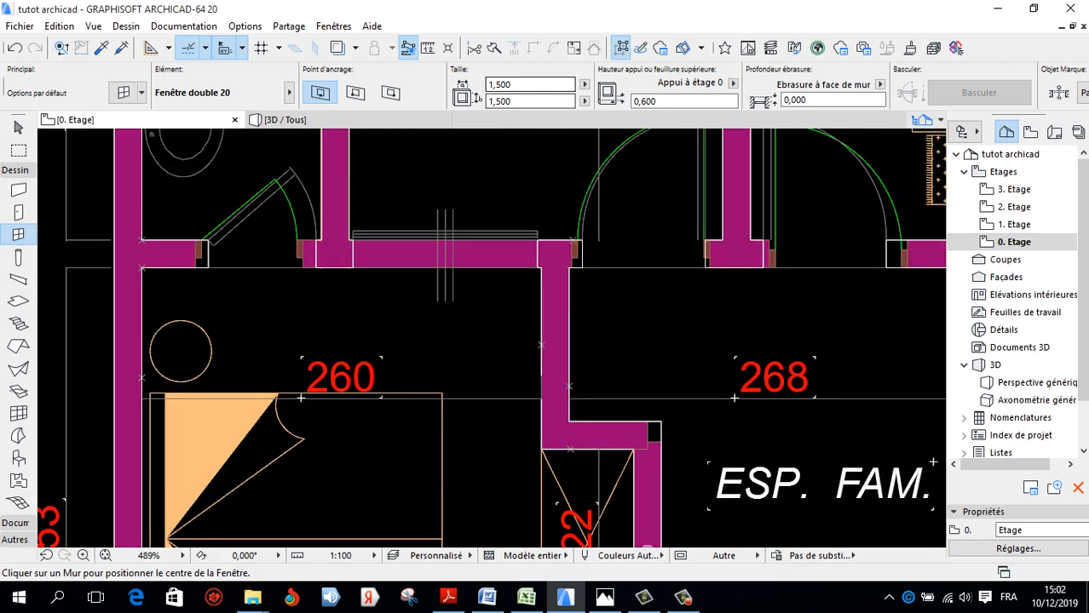
{"action": "left_click", "coordinate": [513, 84]}
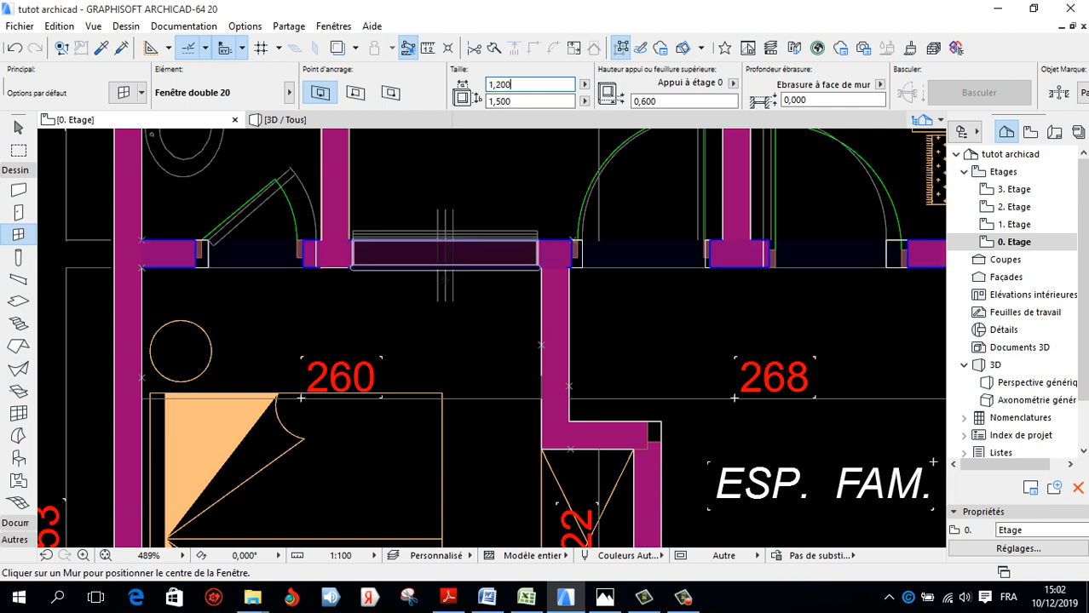
{"action": "left_click", "coordinate": [445, 267]}
{"action": "left_click", "coordinate": [445, 267]}
Place a 1,000 by 0,600 window with a sill height of 1,600 in the wall between S.D.B. and COUR
{"action": "scroll", "coordinate": [312, 396], "scroll_direction": "down", "scroll_amount": 7}
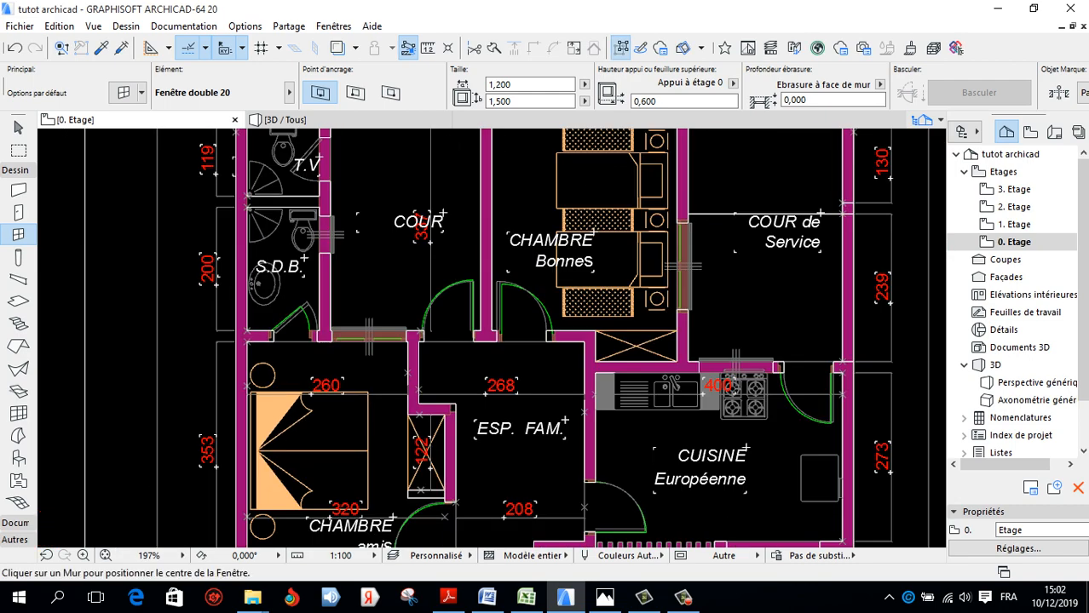
{"action": "scroll", "coordinate": [337, 364], "scroll_direction": "up", "scroll_amount": 4}
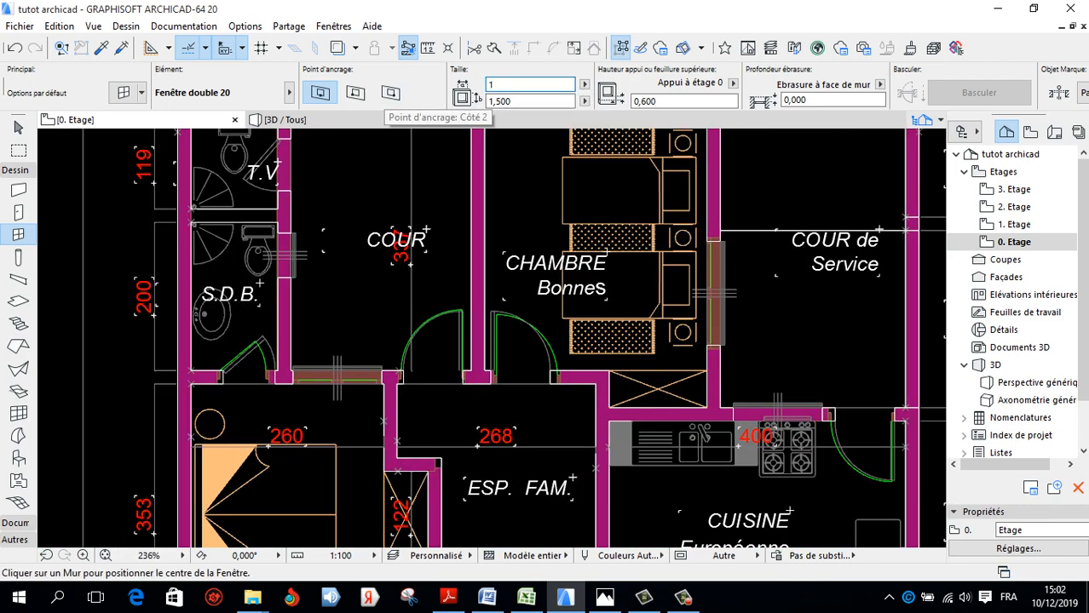
{"action": "type", "text": "1"}
{"action": "key", "text": "Tab"}
{"action": "type", "text": "0"}
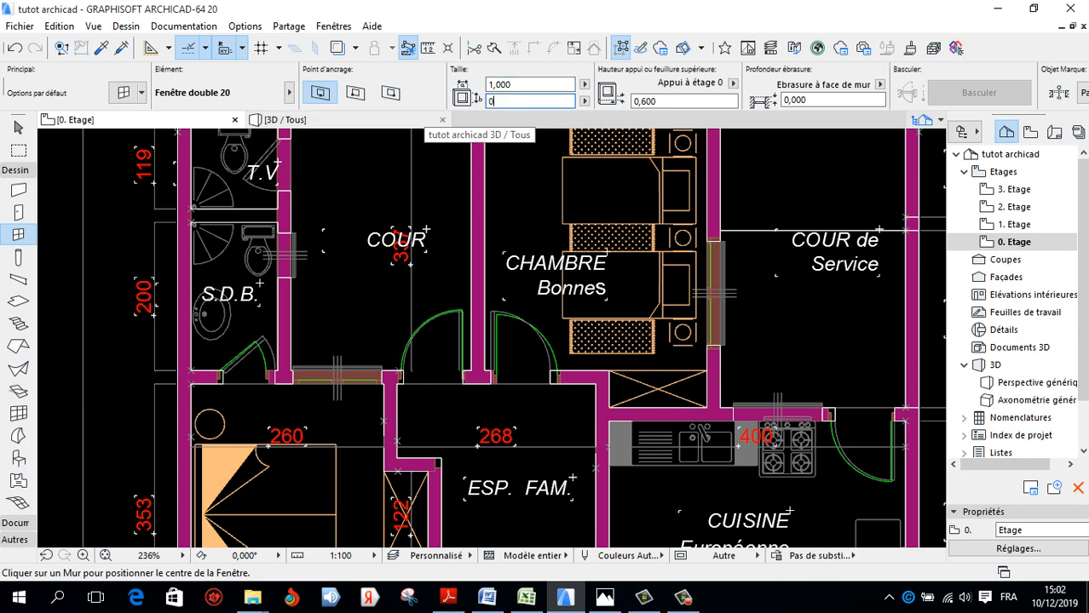
{"action": "type", "text": ",6"}
{"action": "key", "text": "Tab"}
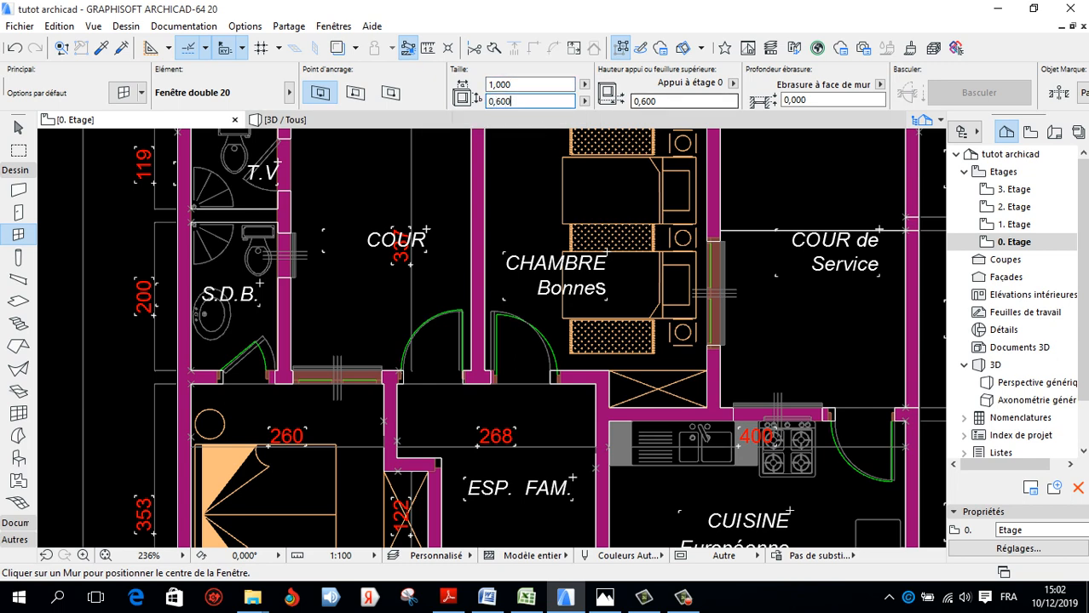
{"action": "type", "text": "1,6"}
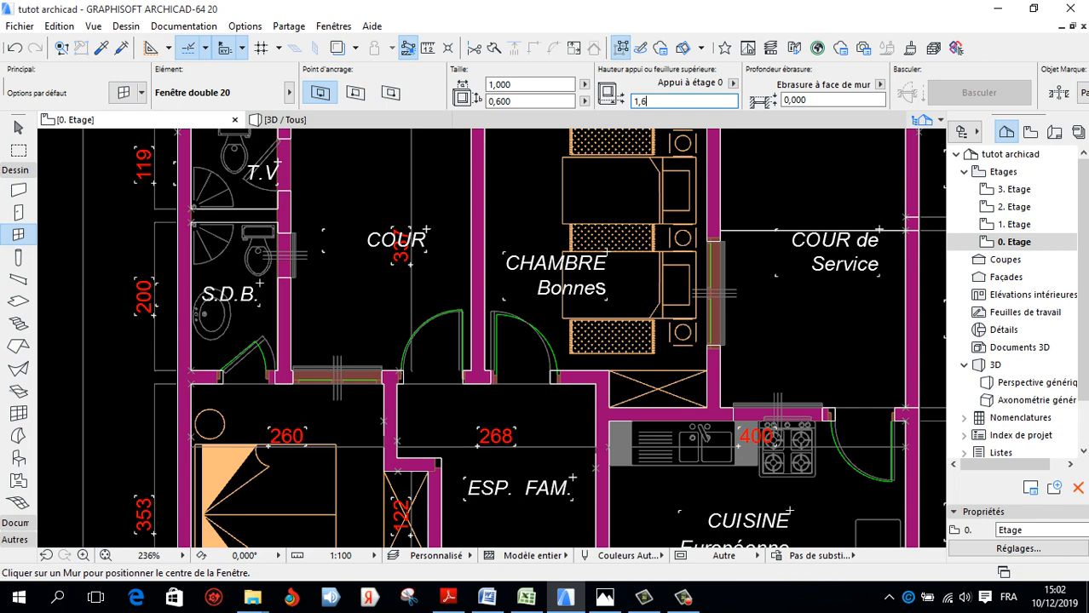
{"action": "key", "text": "Return"}
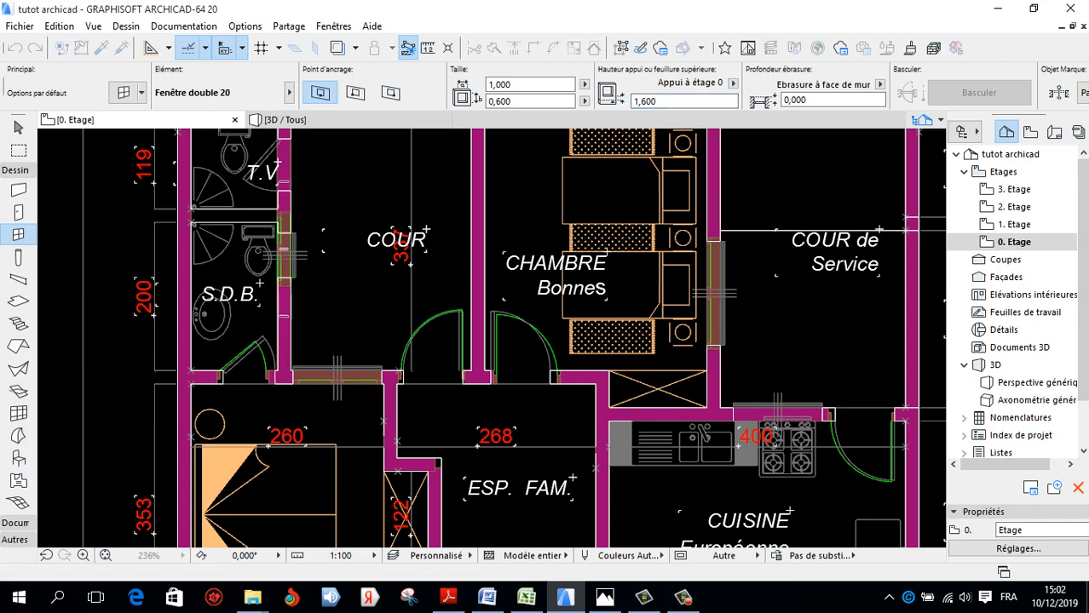
Set the height of the CHAMBRE amis and CHAMBRE Bonnes windows to 1,600, leaving the S.D.B. window out of the selection
{"action": "scroll", "coordinate": [337, 278], "scroll_direction": "down", "scroll_amount": 5}
{"action": "scroll", "coordinate": [516, 294], "scroll_direction": "up", "scroll_amount": 2}
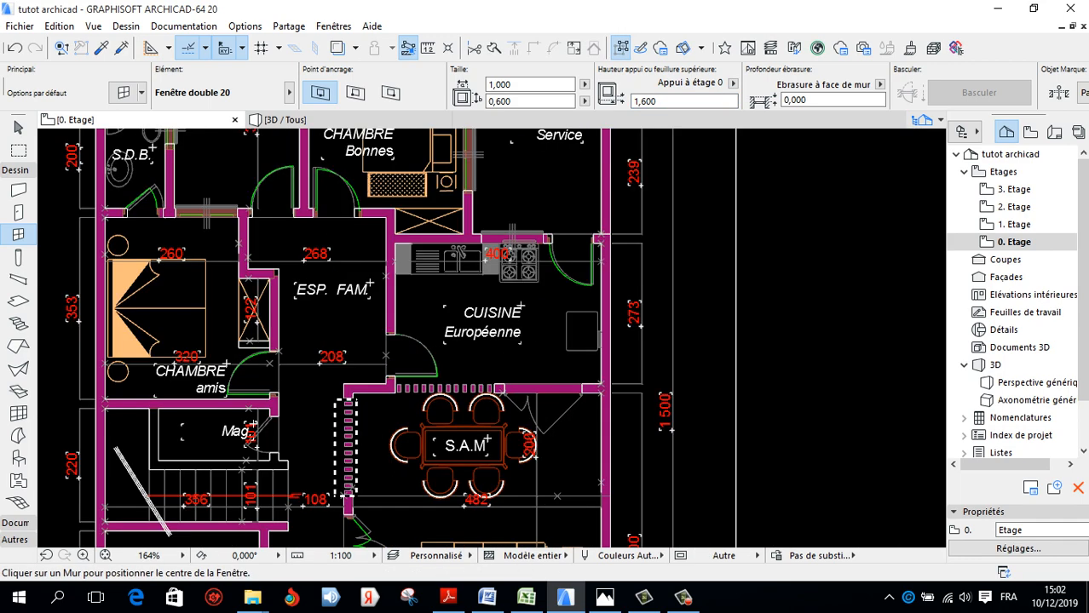
{"action": "scroll", "coordinate": [515, 293], "scroll_direction": "down", "scroll_amount": 4}
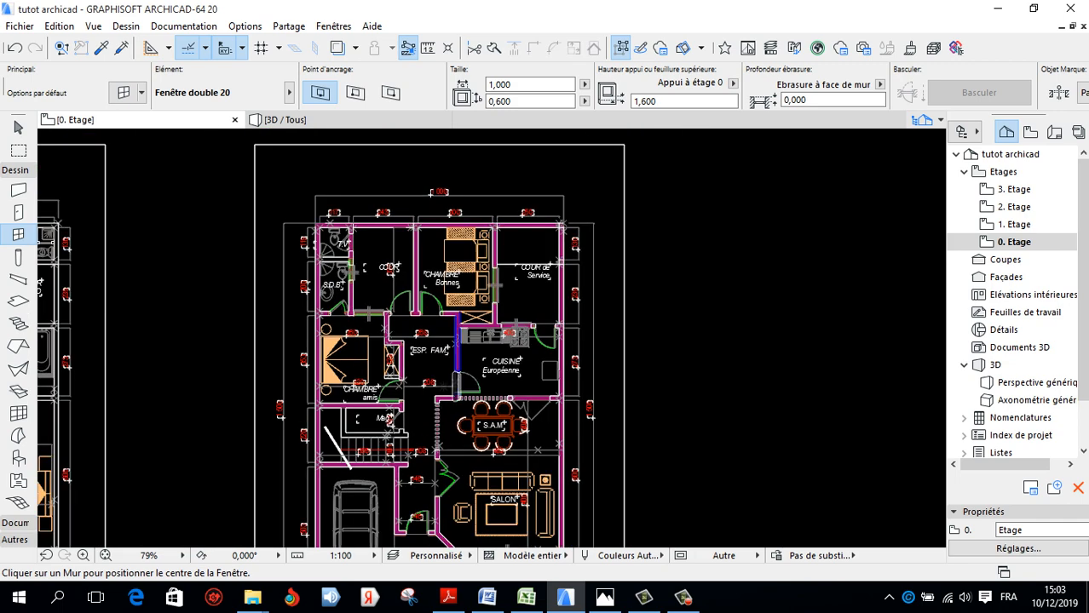
{"action": "key", "text": "Escape"}
{"action": "scroll", "coordinate": [432, 398], "scroll_direction": "up", "scroll_amount": 3}
{"action": "left_click", "coordinate": [18, 234]}
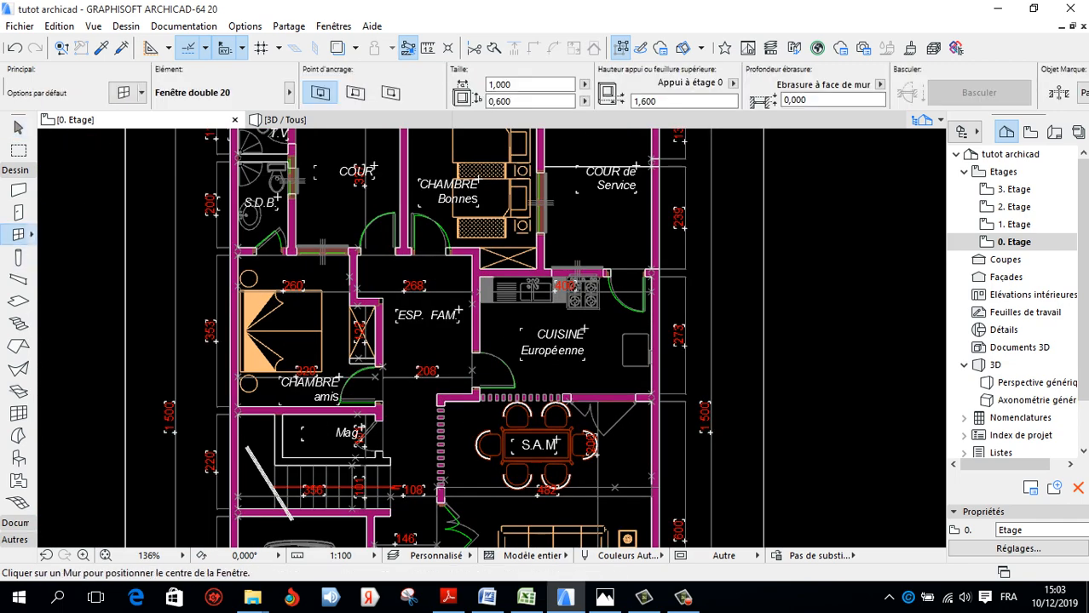
{"action": "key", "text": "ctrl+a"}
{"action": "scroll", "coordinate": [288, 196], "scroll_direction": "up", "scroll_amount": 5}
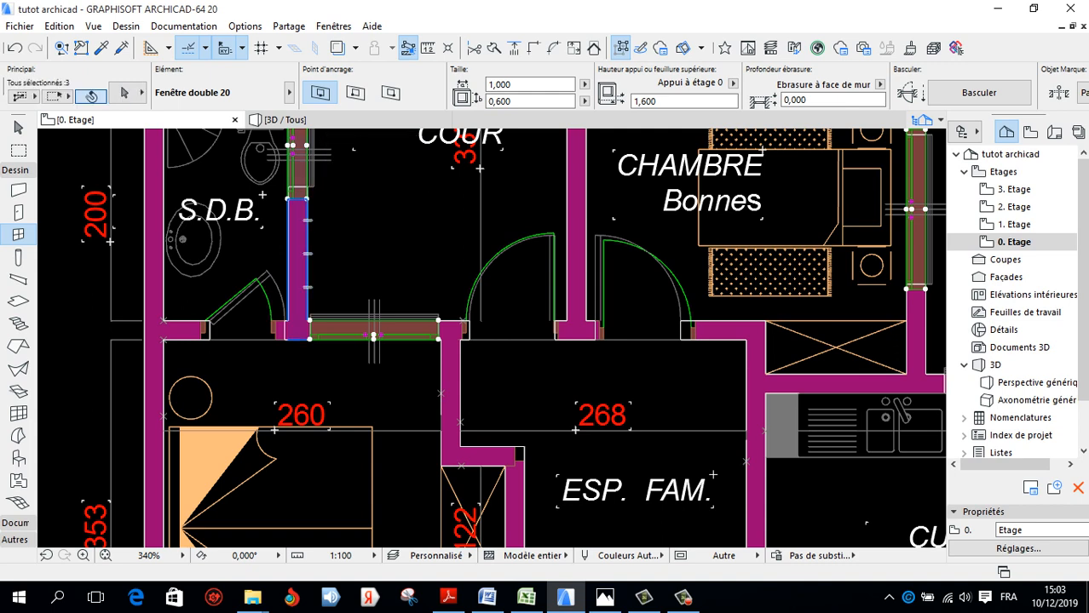
{"action": "left_click", "coordinate": [297, 162], "text": "shift"}
{"action": "scroll", "coordinate": [376, 211], "scroll_direction": "down", "scroll_amount": 6}
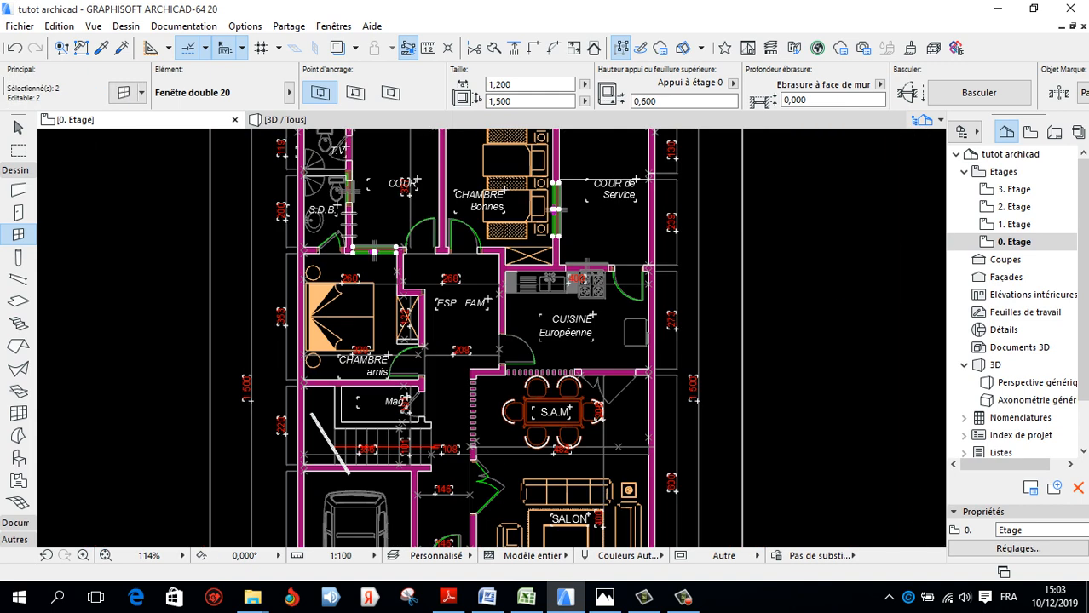
{"action": "left_click", "coordinate": [530, 102]}
{"action": "key", "text": "BackSpace"}
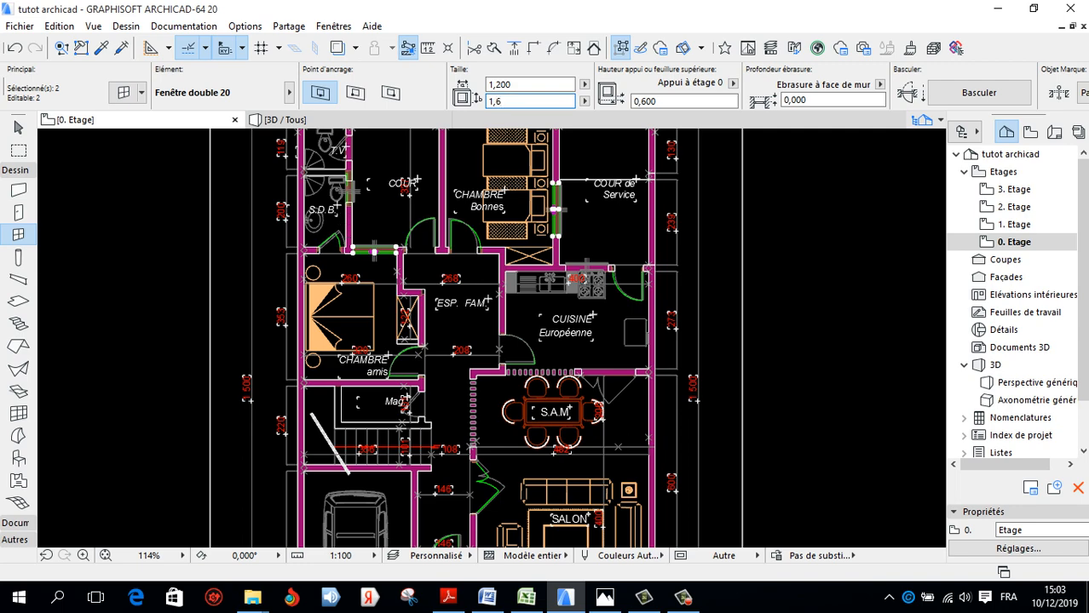
{"action": "key", "text": "Return"}
{"action": "key", "text": "Escape"}
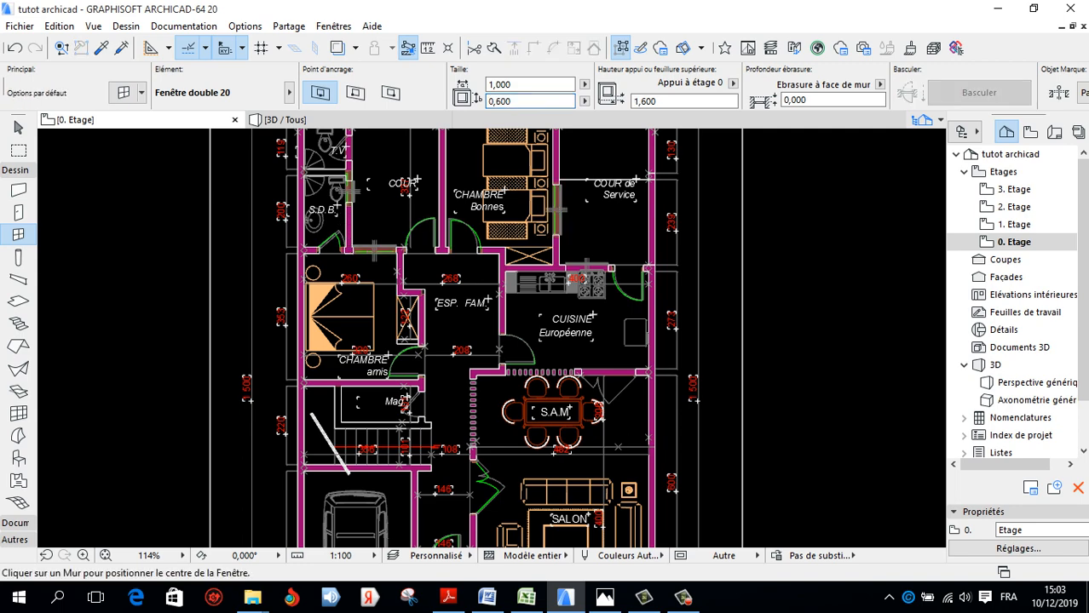
Copy the CHAMBRE amis window's settings and place a matching window in the wall between CUISINE and COUR de Service
{"action": "scroll", "coordinate": [478, 356], "scroll_direction": "down", "scroll_amount": 6}
{"action": "scroll", "coordinate": [477, 353], "scroll_direction": "up", "scroll_amount": 9}
{"action": "scroll", "coordinate": [359, 235], "scroll_direction": "up", "scroll_amount": 3}
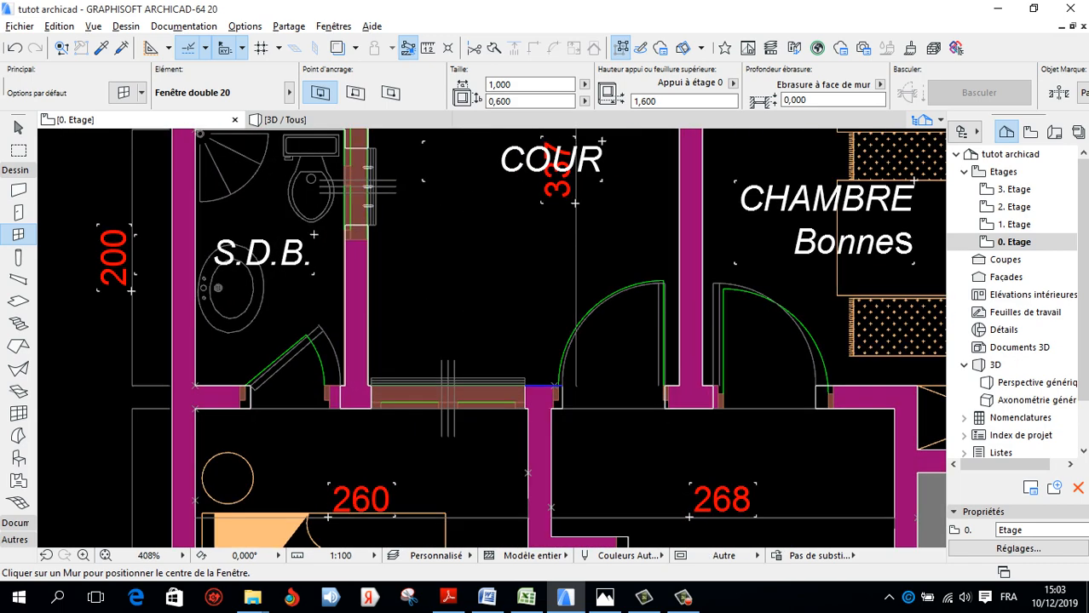
{"action": "left_click", "coordinate": [447, 397], "text": "alt"}
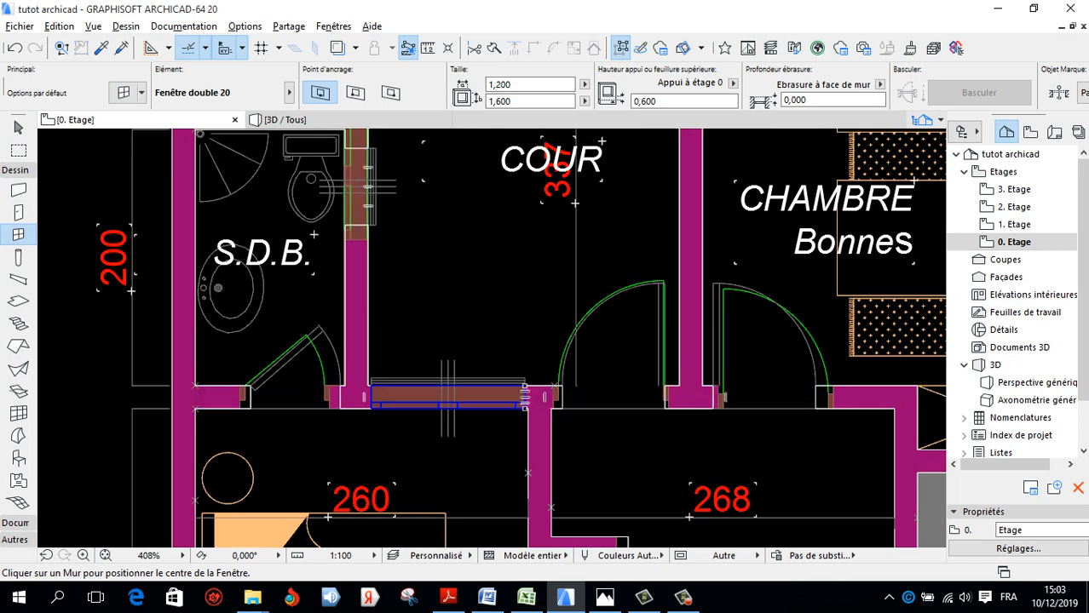
{"action": "scroll", "coordinate": [418, 307], "scroll_direction": "down", "scroll_amount": 6}
{"action": "scroll", "coordinate": [735, 375], "scroll_direction": "up", "scroll_amount": 6}
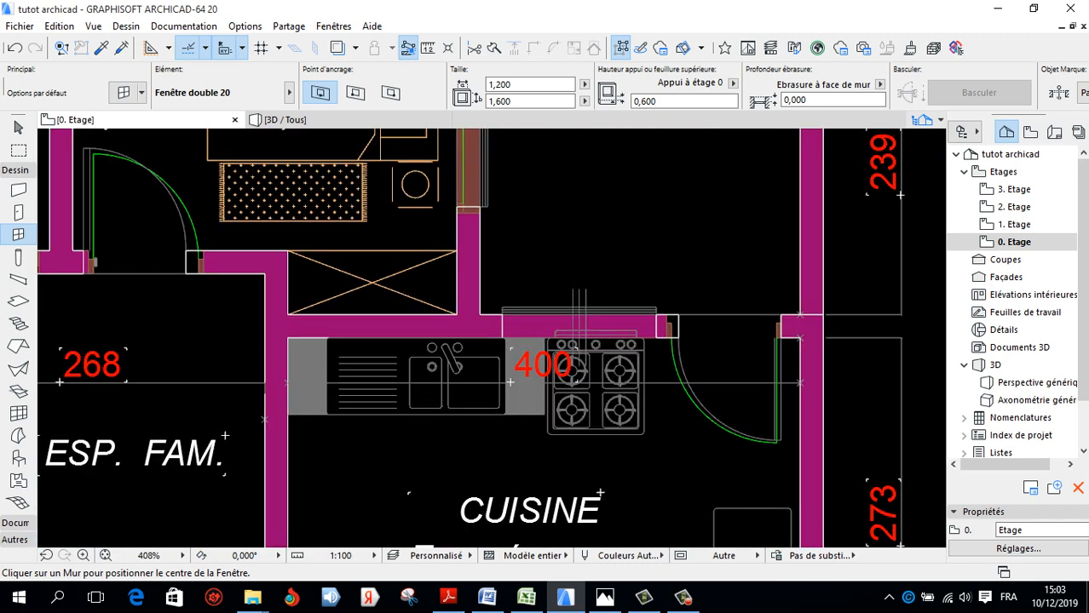
{"action": "left_click", "coordinate": [584, 325]}
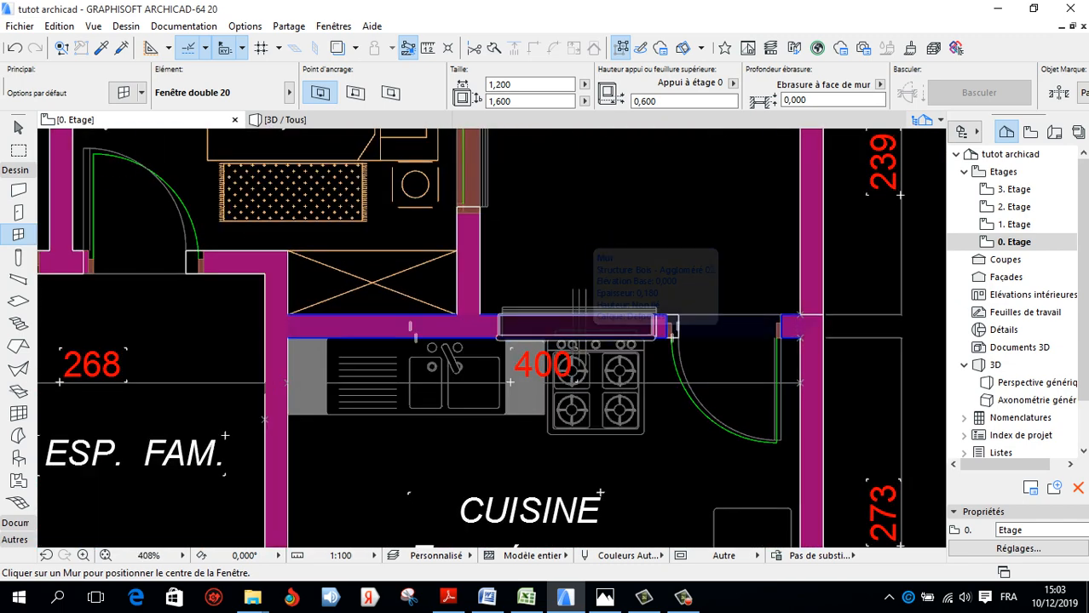
{"action": "left_click", "coordinate": [594, 256]}
Examine the S.A.M, SALON and garage area of the plan for openings still missing from the walls
{"action": "scroll", "coordinate": [600, 219], "scroll_direction": "down", "scroll_amount": 6}
{"action": "middle_click_drag", "start_coordinate": [619, 446], "coordinate": [640, 334]}
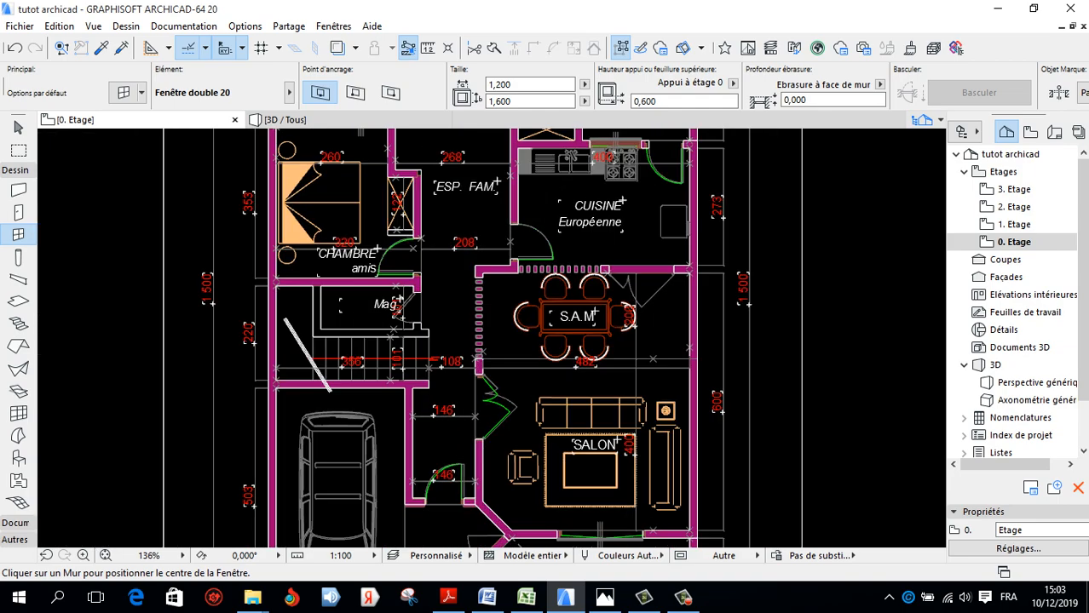
{"action": "scroll", "coordinate": [641, 334], "scroll_direction": "up", "scroll_amount": 2}
{"action": "scroll", "coordinate": [793, 286], "scroll_direction": "down", "scroll_amount": 4}
{"action": "scroll", "coordinate": [793, 286], "scroll_direction": "up", "scroll_amount": 4}
{"action": "scroll", "coordinate": [793, 286], "scroll_direction": "down", "scroll_amount": 3}
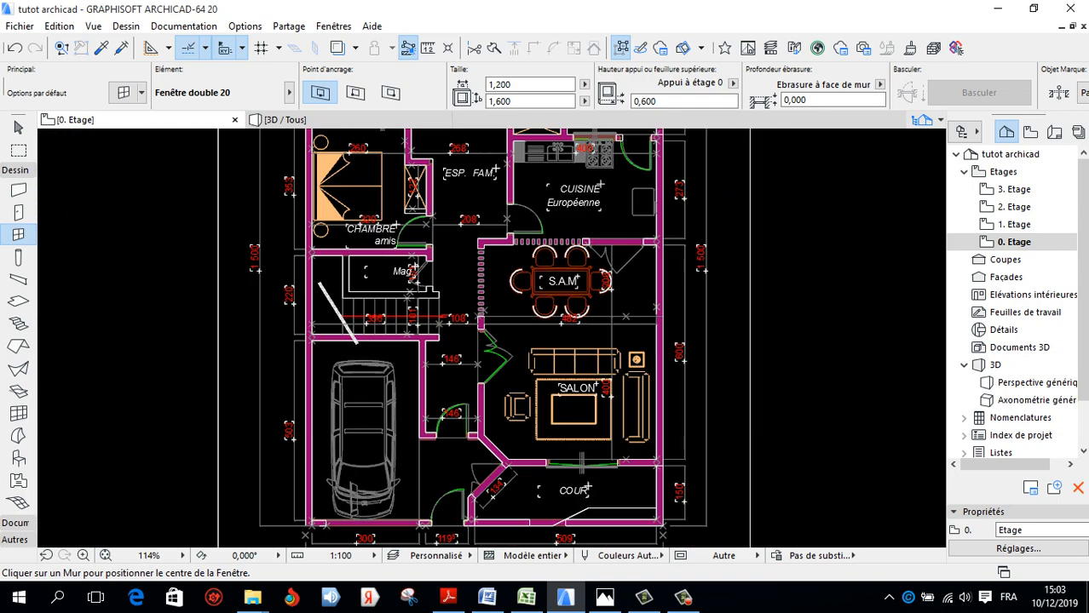
{"action": "scroll", "coordinate": [791, 286], "scroll_direction": "up", "scroll_amount": 4}
{"action": "scroll", "coordinate": [791, 286], "scroll_direction": "down", "scroll_amount": 4}
{"action": "scroll", "coordinate": [792, 285], "scroll_direction": "up", "scroll_amount": 4}
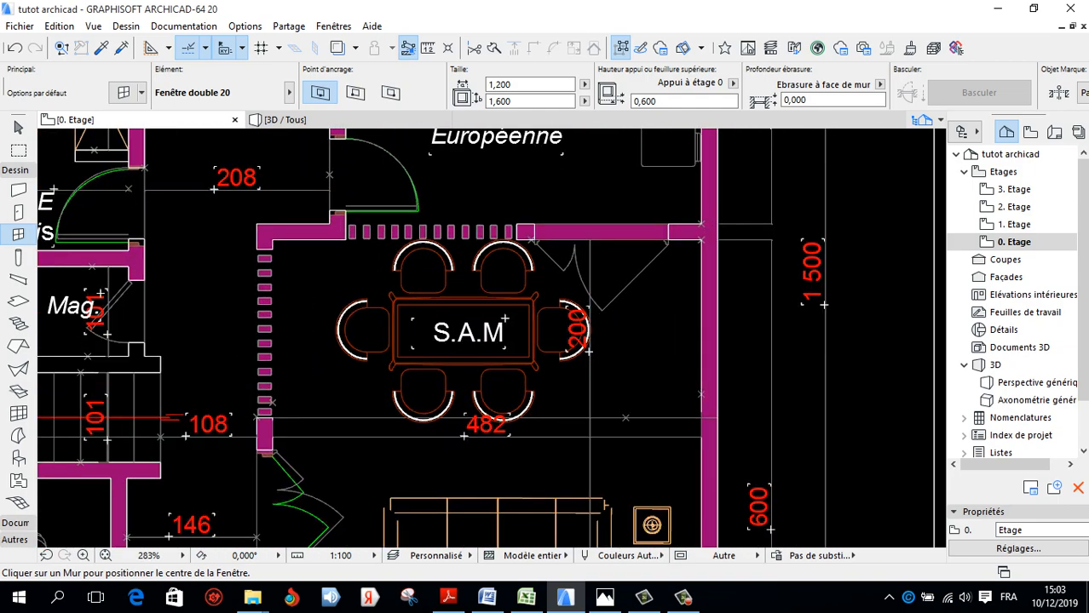
{"action": "scroll", "coordinate": [791, 286], "scroll_direction": "down", "scroll_amount": 2}
{"action": "scroll", "coordinate": [473, 351], "scroll_direction": "up", "scroll_amount": 2}
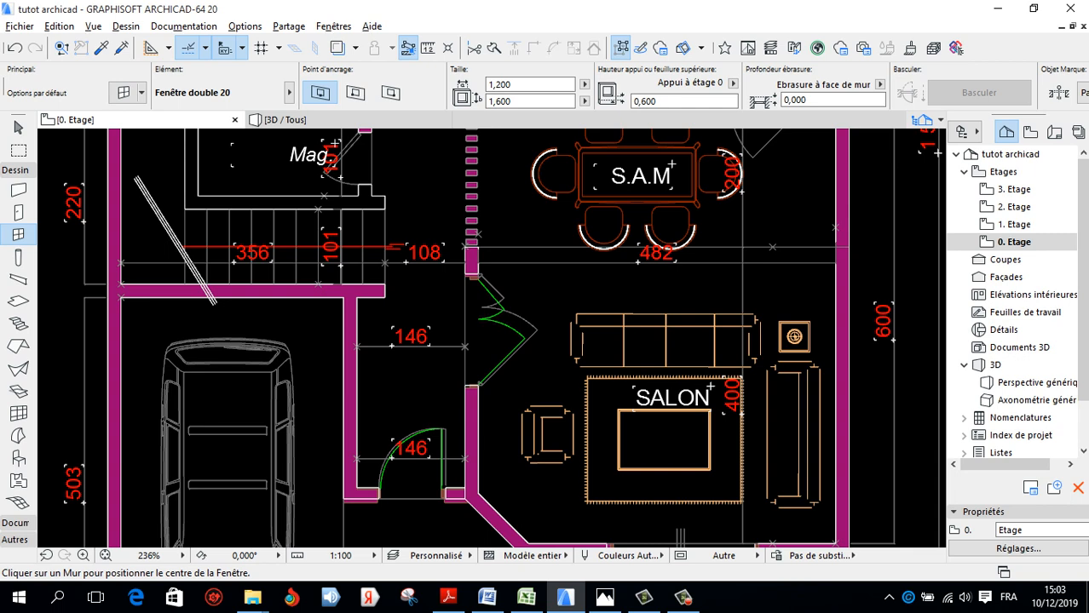
Pick up the settings of the SALON's asymmetric double door and set the door width to 1,200
{"action": "left_click", "coordinate": [498, 323], "text": "alt"}
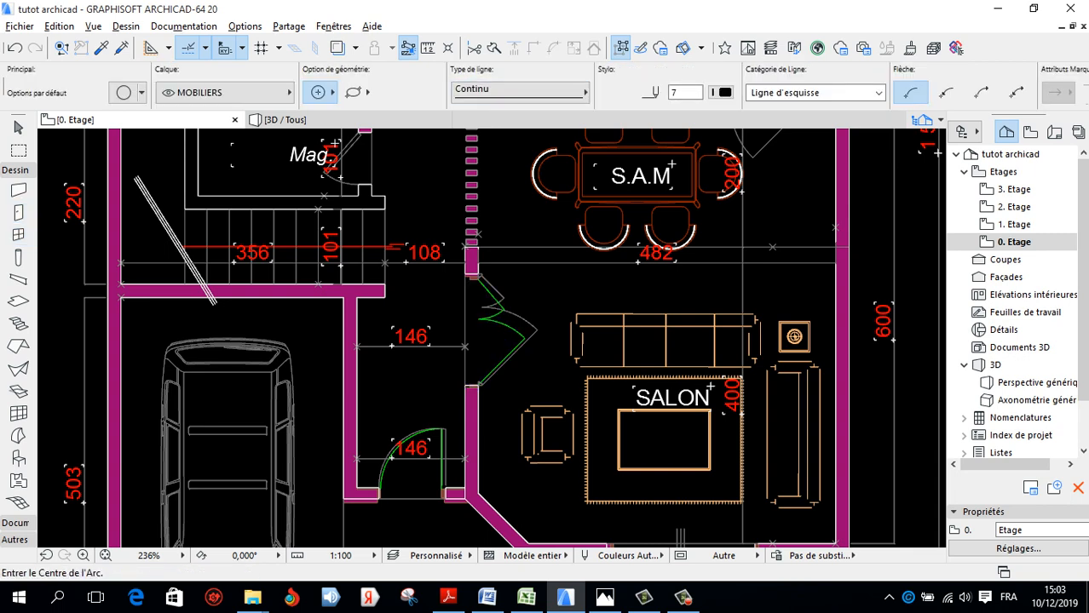
{"action": "key", "text": "alt"}
{"action": "key", "text": "alt"}
{"action": "scroll", "coordinate": [521, 478], "scroll_direction": "up", "scroll_amount": 5}
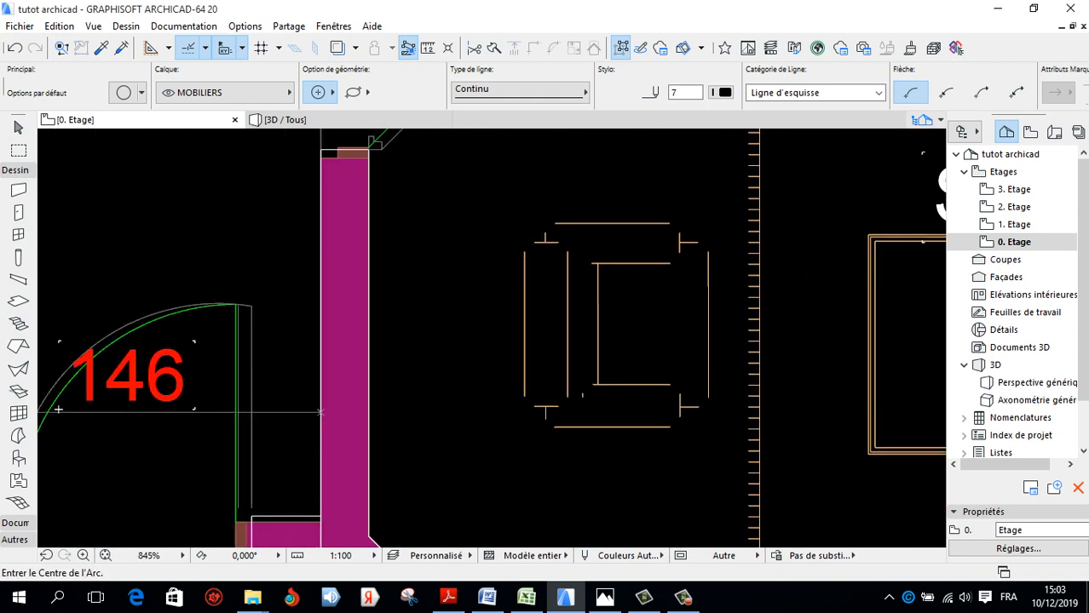
{"action": "scroll", "coordinate": [512, 383], "scroll_direction": "down", "scroll_amount": 6}
{"action": "scroll", "coordinate": [532, 309], "scroll_direction": "up", "scroll_amount": 5}
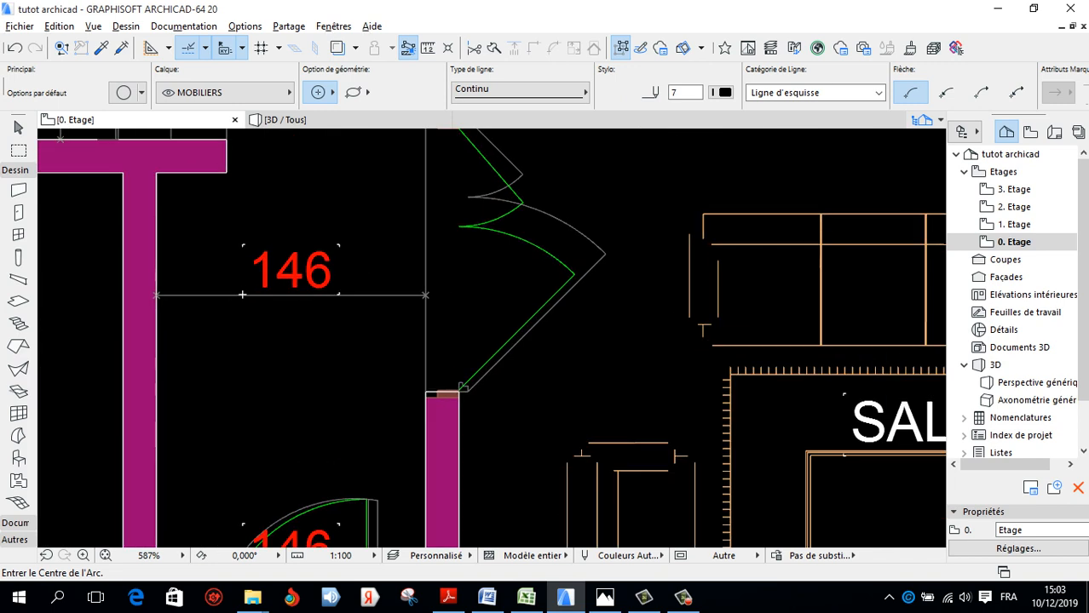
{"action": "left_click", "coordinate": [461, 390], "text": "alt"}
{"action": "scroll", "coordinate": [494, 337], "scroll_direction": "down", "scroll_amount": 5}
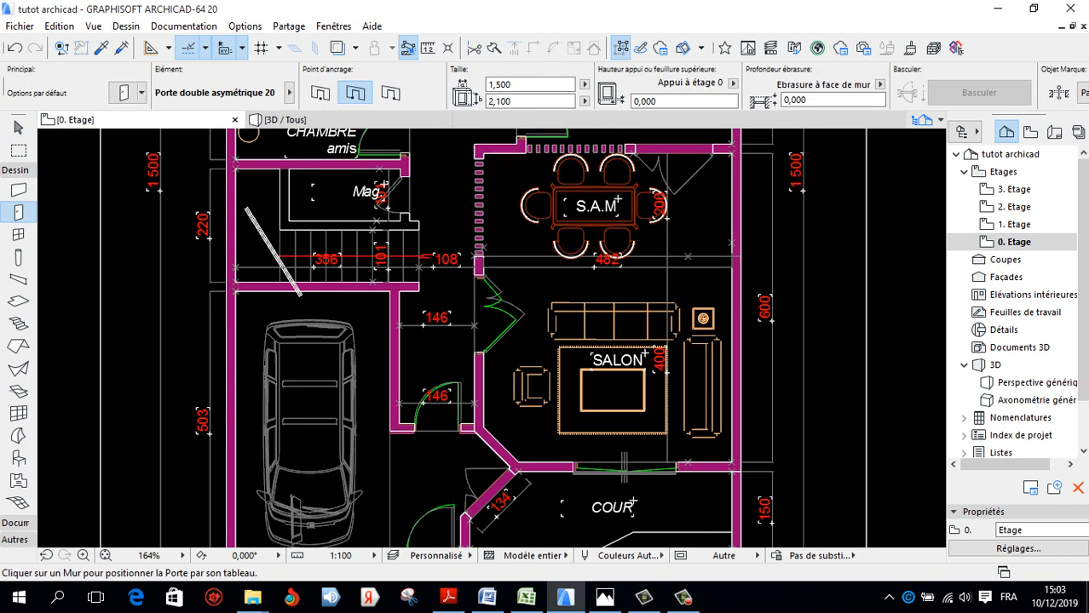
{"action": "left_click_drag", "start_coordinate": [512, 85], "coordinate": [473, 92]}
{"action": "type", "text": "1,"}
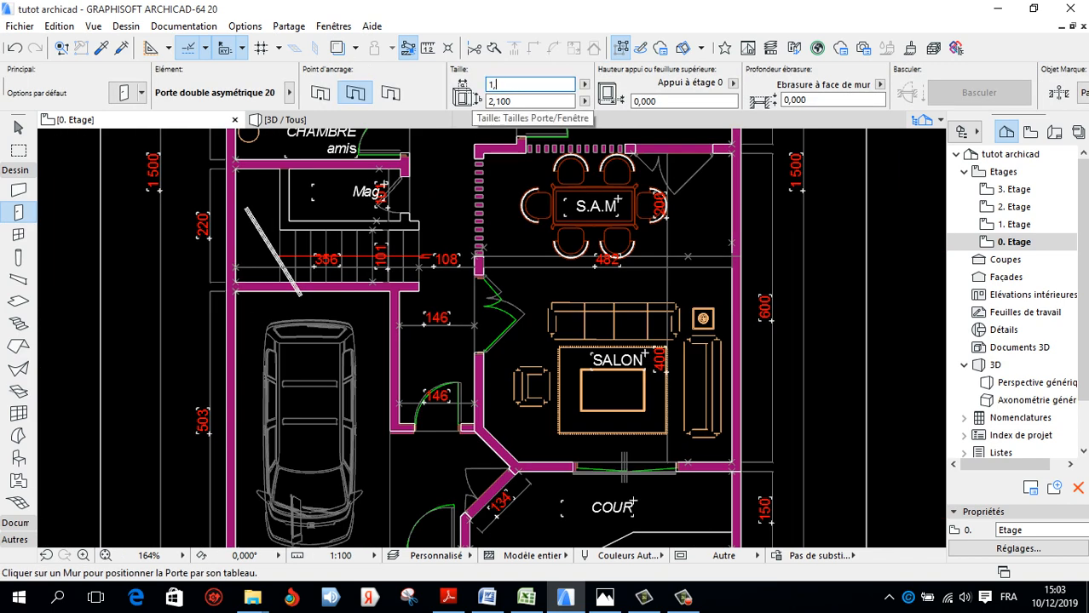
{"action": "key", "text": "Return"}
Place the double door in the wall between CUISINE and S.A.M, with its leaves opening towards S.A.M
{"action": "scroll", "coordinate": [550, 311], "scroll_direction": "down", "scroll_amount": 8}
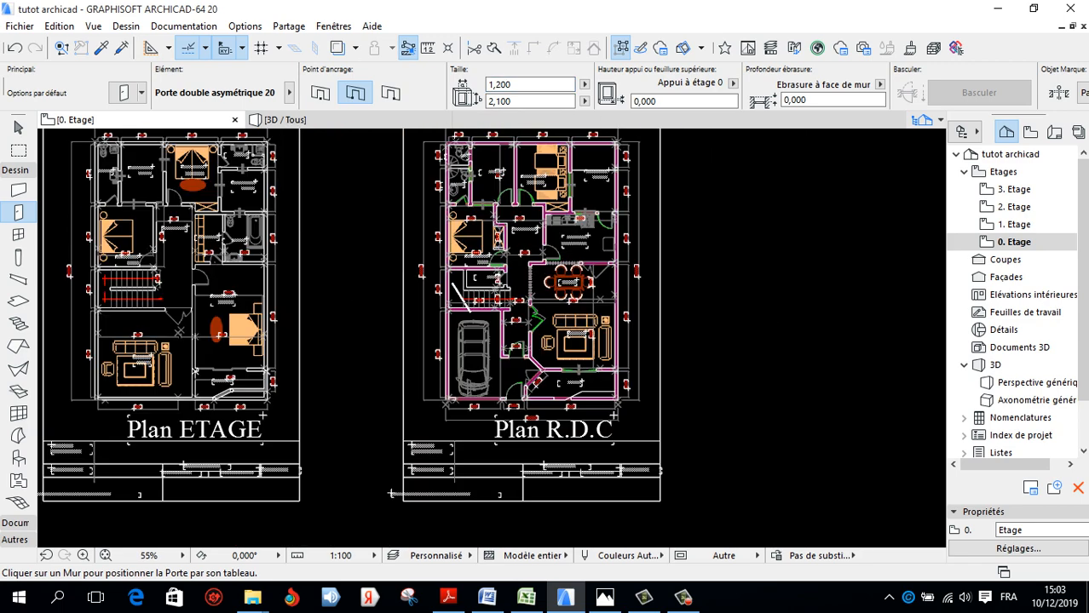
{"action": "scroll", "coordinate": [596, 277], "scroll_direction": "up", "scroll_amount": 7}
{"action": "scroll", "coordinate": [682, 400], "scroll_direction": "up", "scroll_amount": 2}
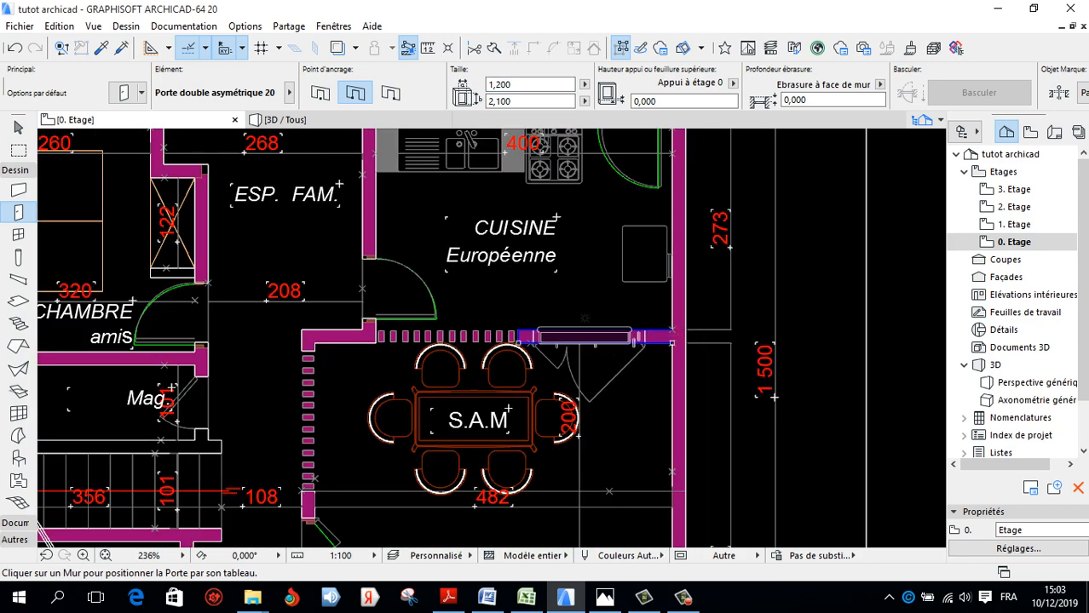
{"action": "left_click", "coordinate": [587, 317]}
{"action": "left_click", "coordinate": [577, 318]}
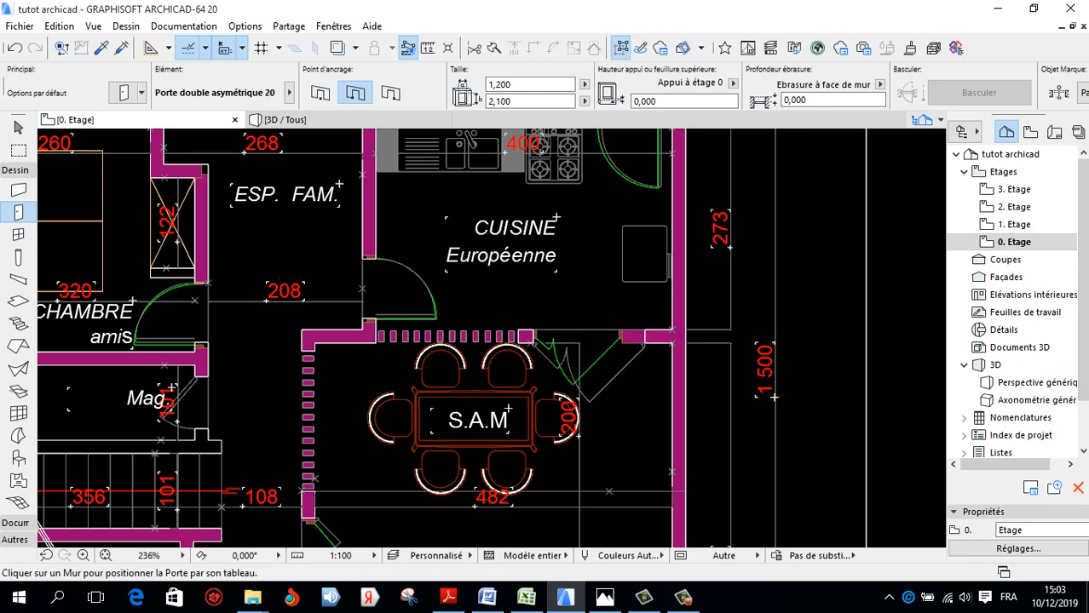
{"action": "scroll", "coordinate": [588, 298], "scroll_direction": "down", "scroll_amount": 8}
{"action": "scroll", "coordinate": [550, 369], "scroll_direction": "up", "scroll_amount": 5}
{"action": "scroll", "coordinate": [561, 243], "scroll_direction": "down", "scroll_amount": 4}
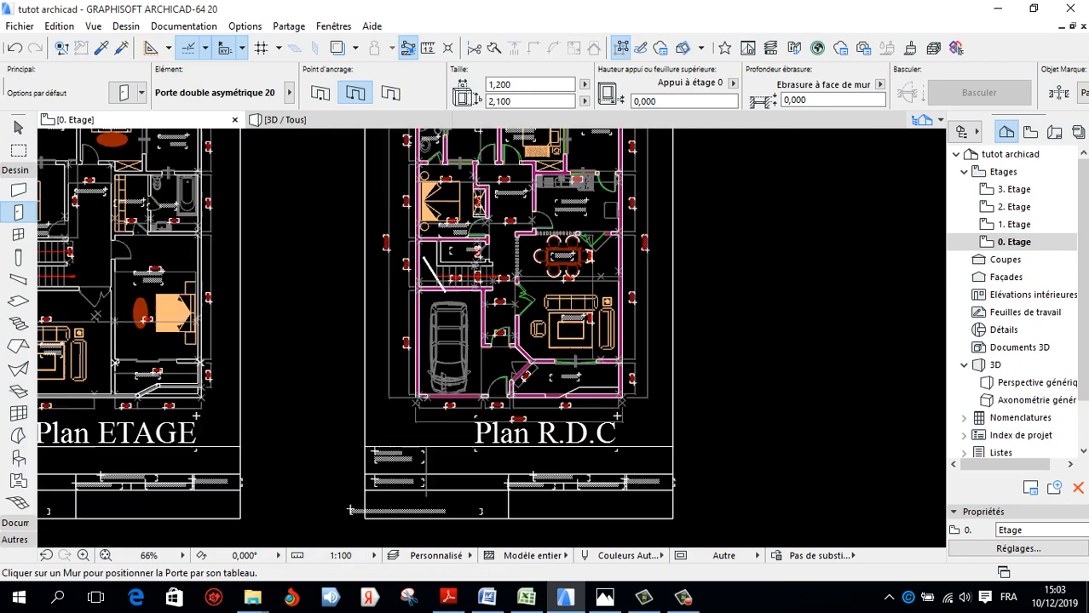
{"action": "scroll", "coordinate": [443, 445], "scroll_direction": "up", "scroll_amount": 6}
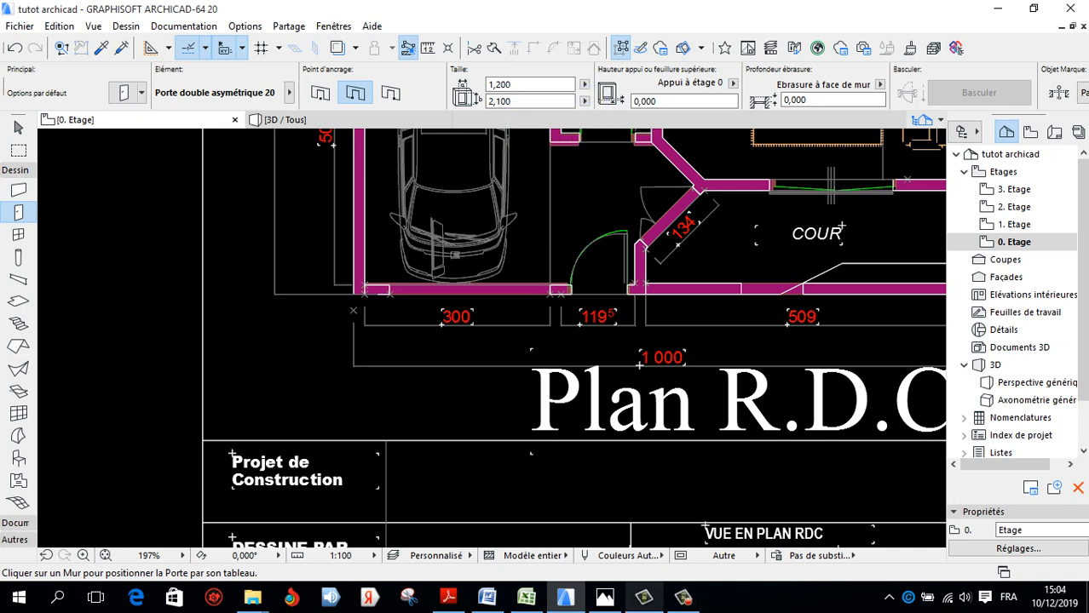
{"action": "left_click", "coordinate": [683, 596]}
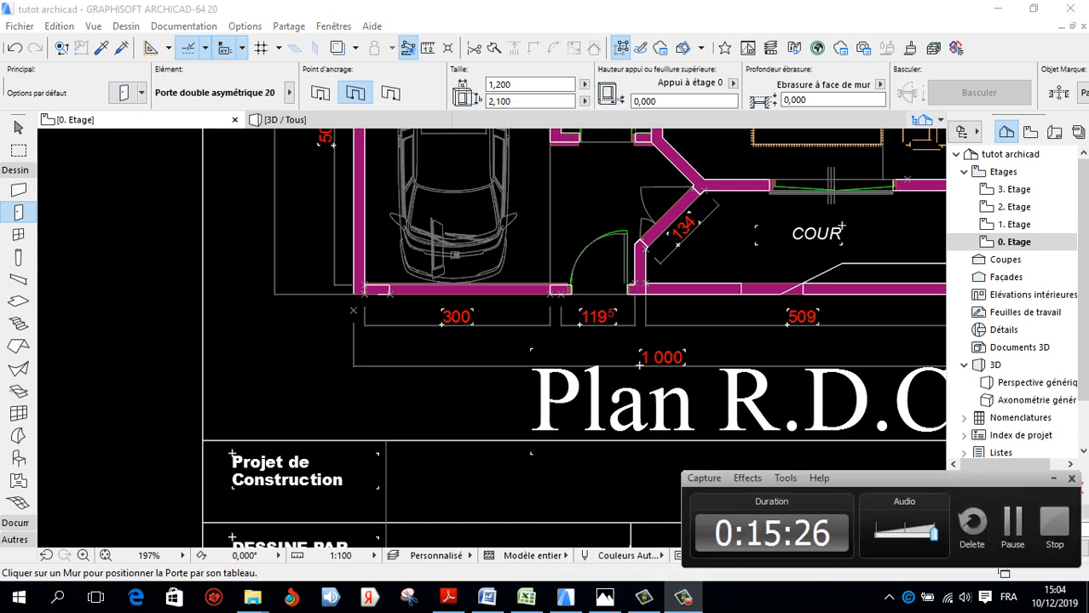
{"action": "left_click", "coordinate": [1012, 523]}
{"action": "scroll", "coordinate": [382, 443], "scroll_direction": "down", "scroll_amount": 5}
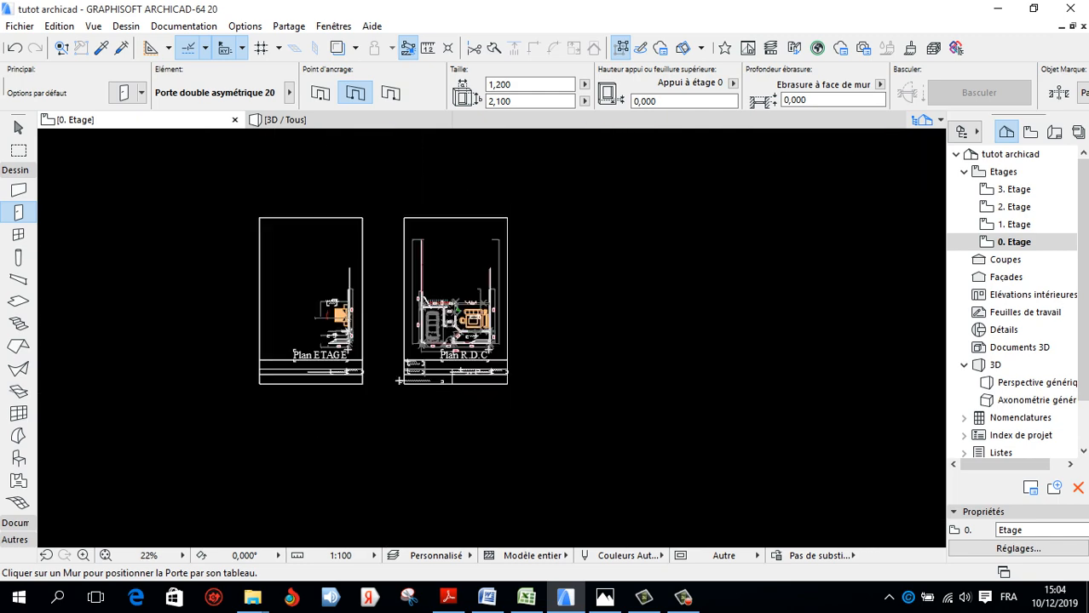
{"action": "scroll", "coordinate": [382, 443], "scroll_direction": "up", "scroll_amount": 3}
{"action": "scroll", "coordinate": [383, 443], "scroll_direction": "down", "scroll_amount": 3}
{"action": "scroll", "coordinate": [424, 332], "scroll_direction": "up", "scroll_amount": 5}
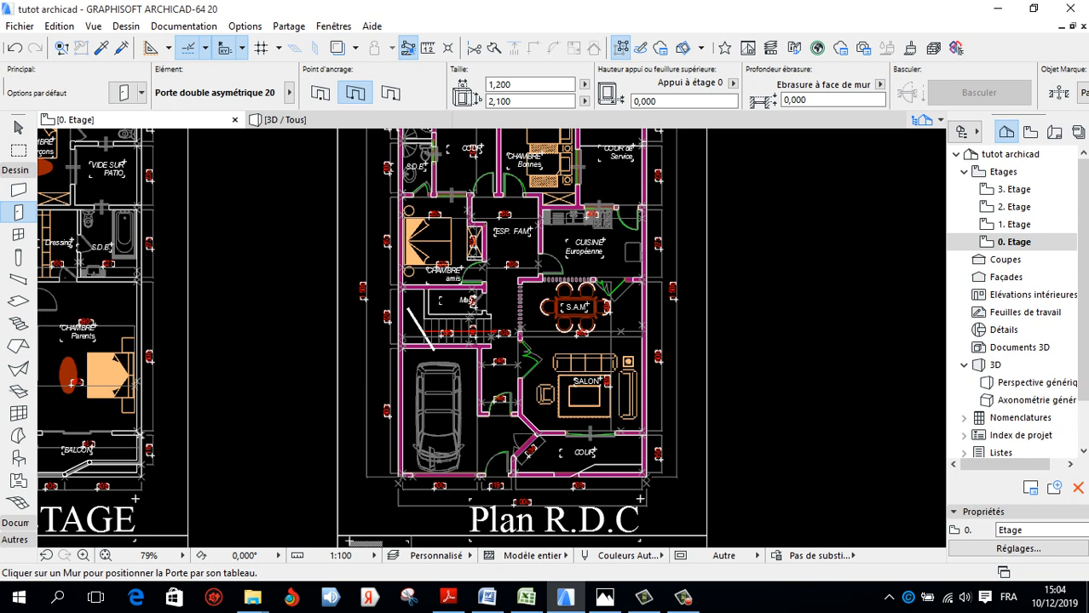
{"action": "mouse_move", "coordinate": [683, 597]}
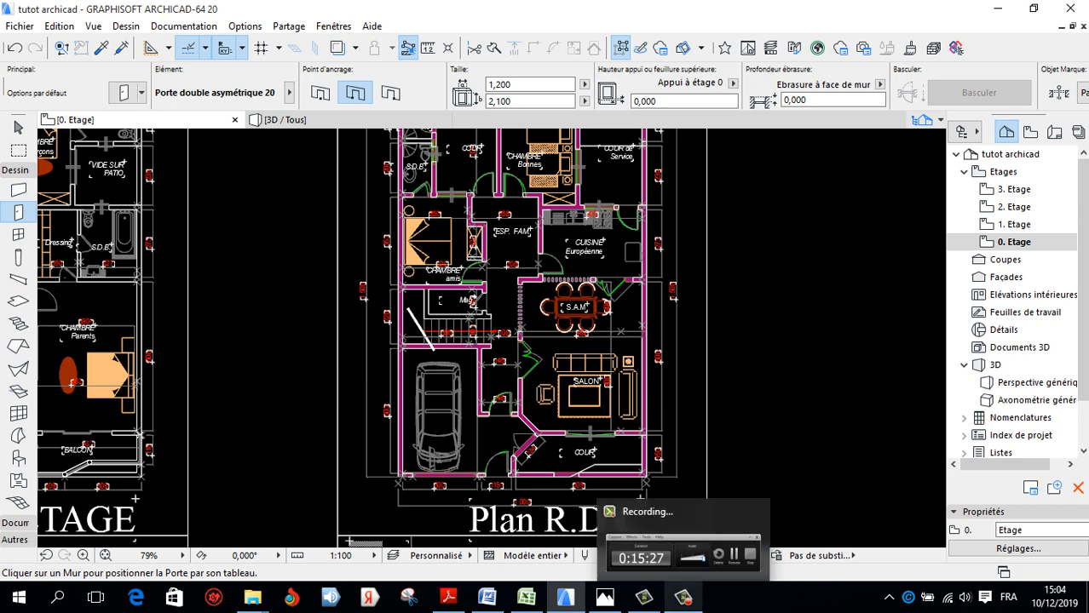
{"action": "left_click", "coordinate": [683, 597]}
{"action": "left_click", "coordinate": [1012, 522]}
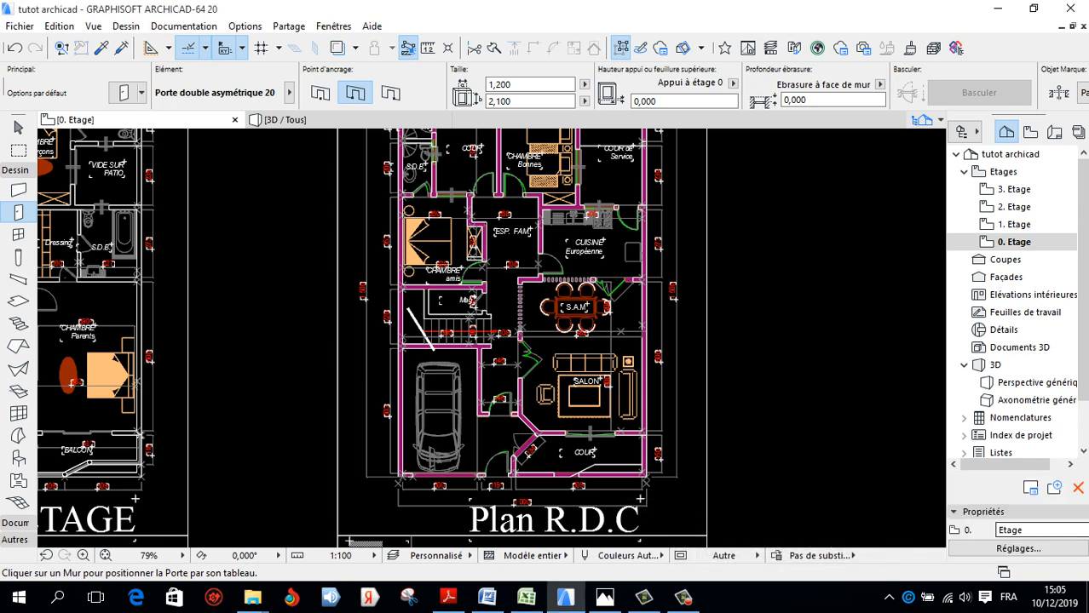
Examine the placed doors and windows of the ground floor from several angles in the 3D perspective view
{"action": "left_click", "coordinate": [341, 120]}
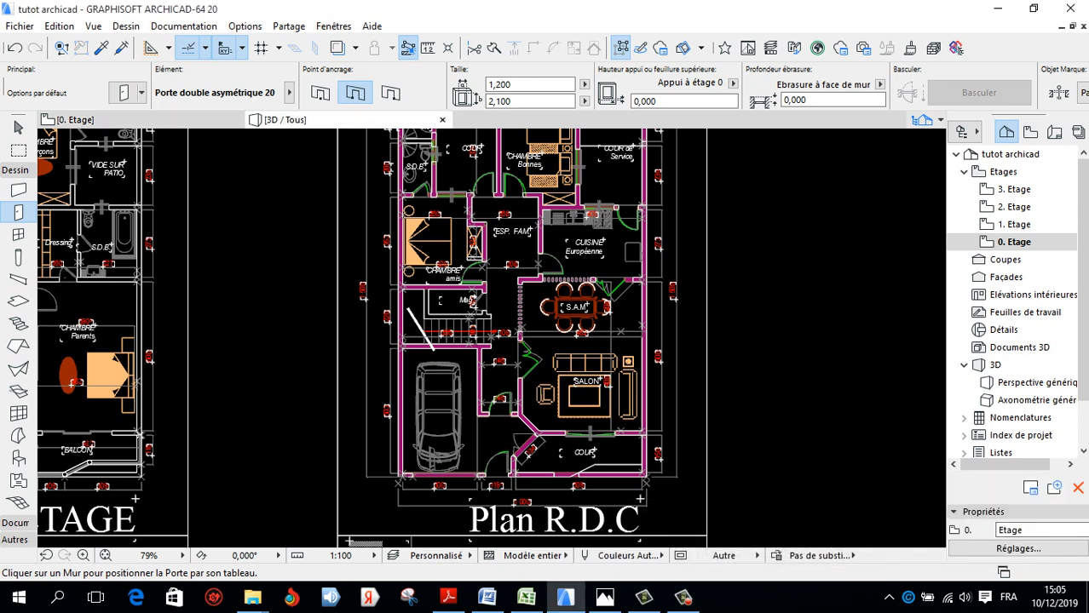
{"action": "middle_click_drag", "start_coordinate": [871, 530], "coordinate": [671, 554], "text": "shift"}
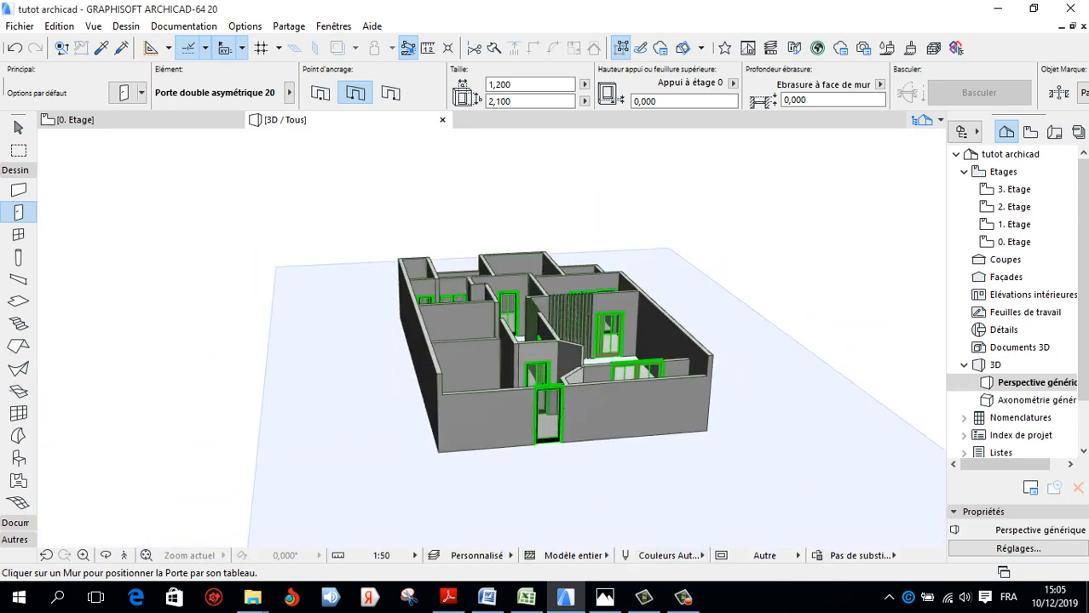
{"action": "scroll", "coordinate": [568, 278], "scroll_direction": "down", "scroll_amount": 3}
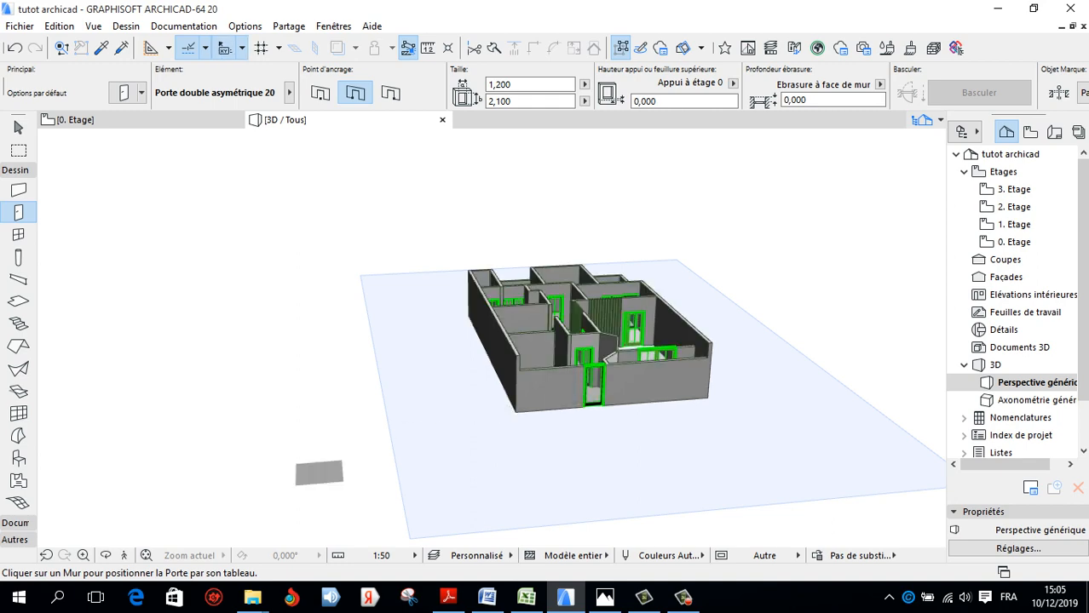
{"action": "left_click", "coordinate": [105, 556]}
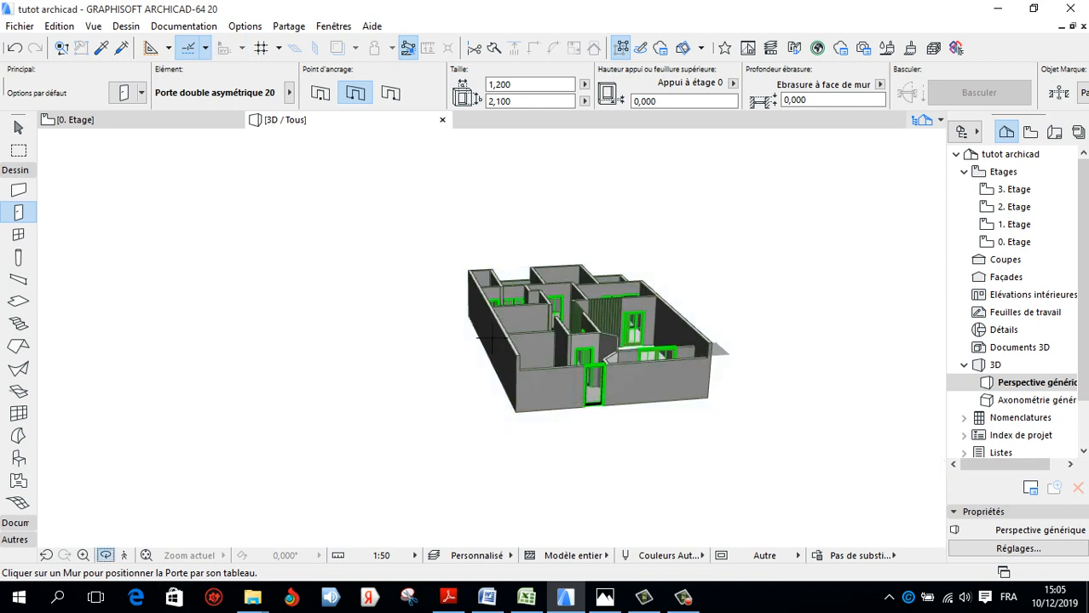
{"action": "middle_click_drag", "start_coordinate": [492, 338], "coordinate": [358, 430], "text": "shift"}
{"action": "scroll", "coordinate": [545, 426], "scroll_direction": "up", "scroll_amount": 7}
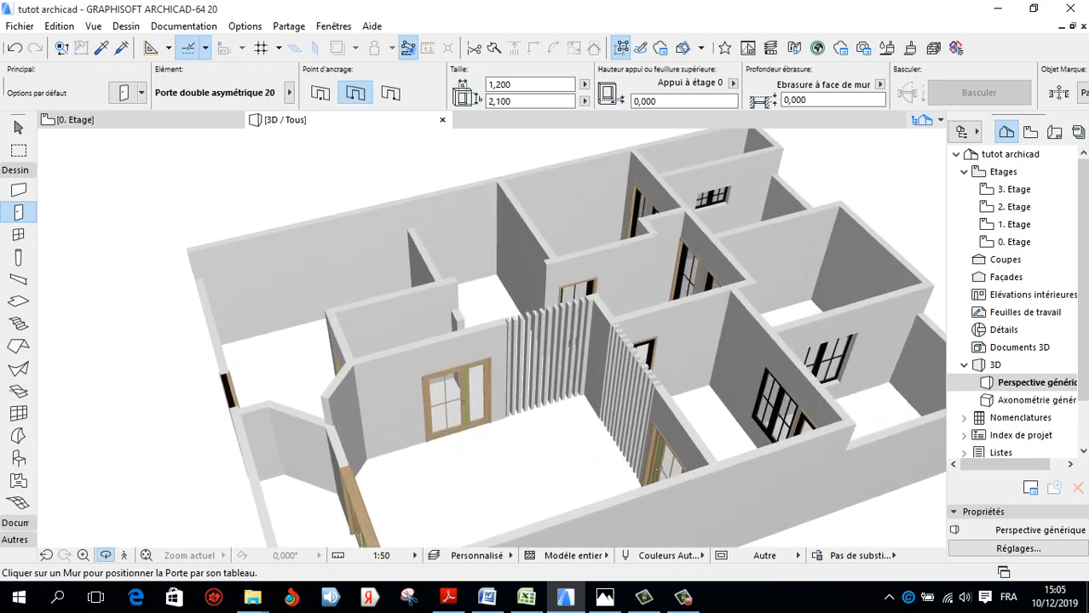
{"action": "left_click_drag", "start_coordinate": [444, 418], "coordinate": [716, 366]}
{"action": "scroll", "coordinate": [615, 451], "scroll_direction": "up", "scroll_amount": 5}
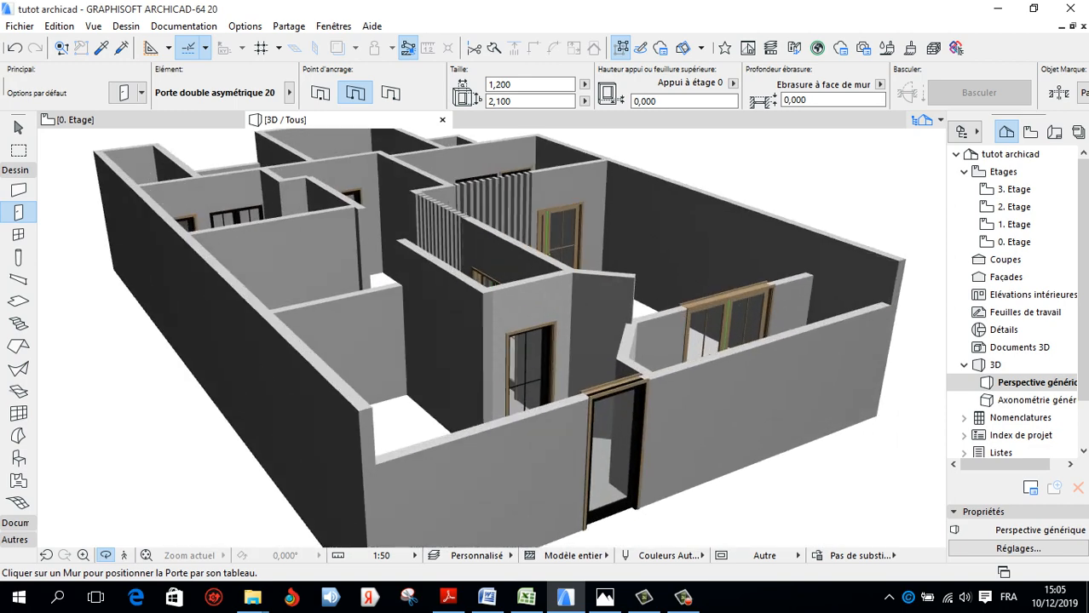
{"action": "scroll", "coordinate": [620, 469], "scroll_direction": "up", "scroll_amount": 2}
{"action": "left_click_drag", "start_coordinate": [618, 461], "coordinate": [528, 418]}
{"action": "scroll", "coordinate": [554, 409], "scroll_direction": "down", "scroll_amount": 4}
{"action": "scroll", "coordinate": [617, 324], "scroll_direction": "up", "scroll_amount": 4}
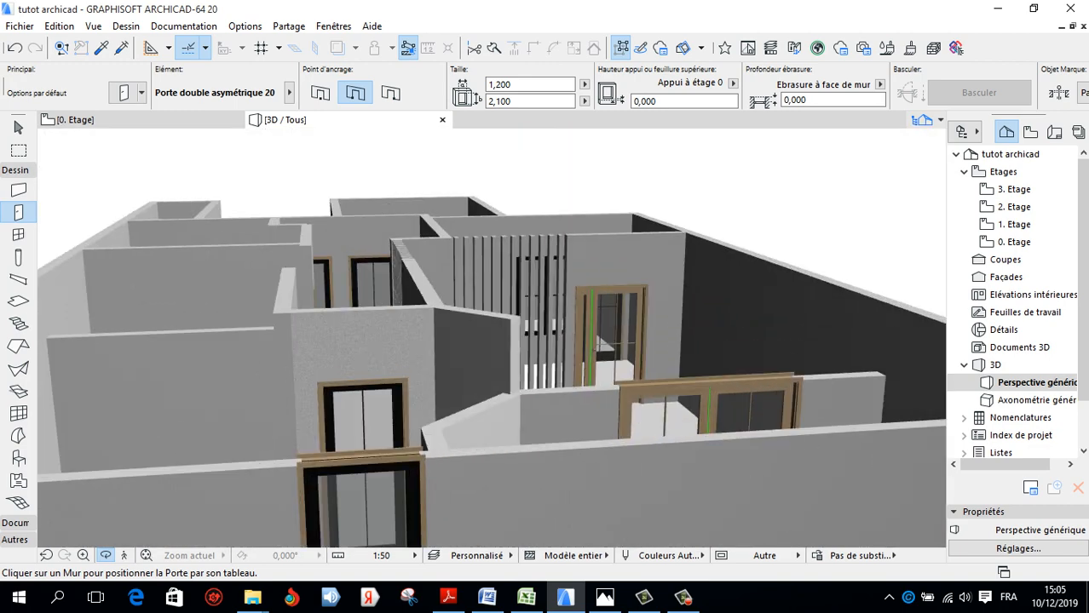
{"action": "scroll", "coordinate": [490, 337], "scroll_direction": "down", "scroll_amount": 4}
{"action": "scroll", "coordinate": [491, 338], "scroll_direction": "up", "scroll_amount": 5}
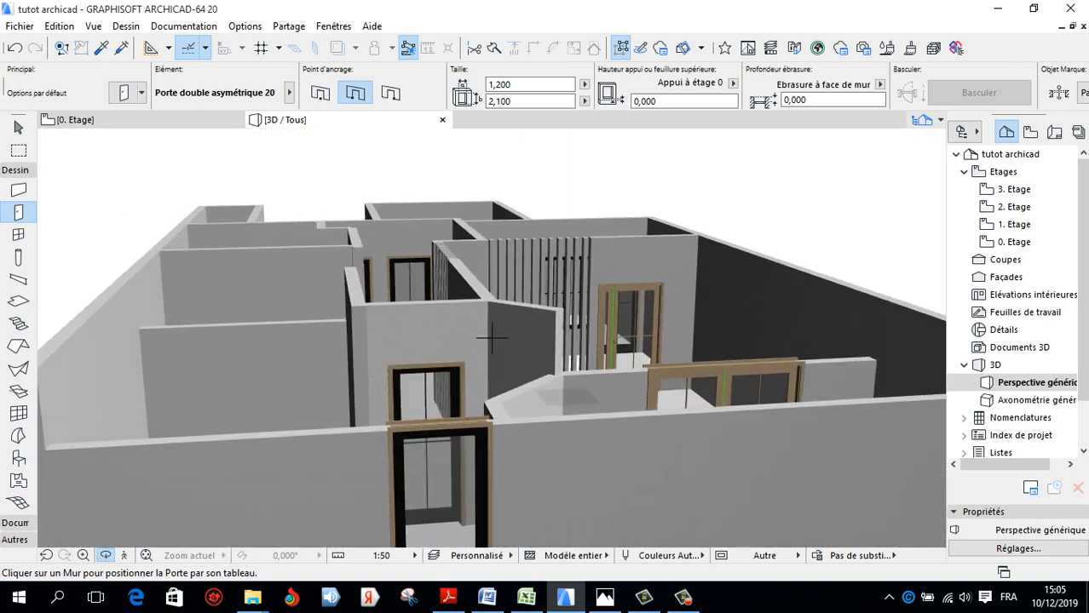